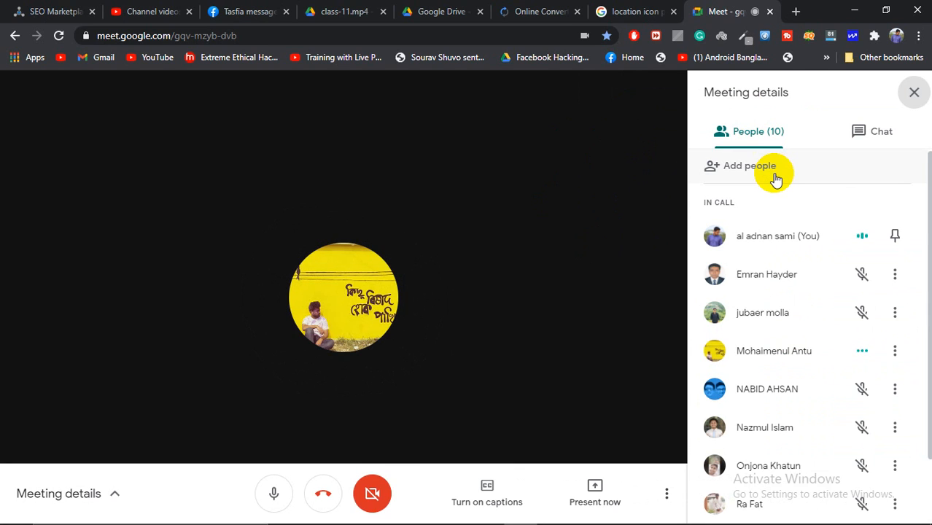
# Step: Scroll through the 11-person participant list as the Find my Font presentation starts
pyautogui.scroll(-1, 768, 303)
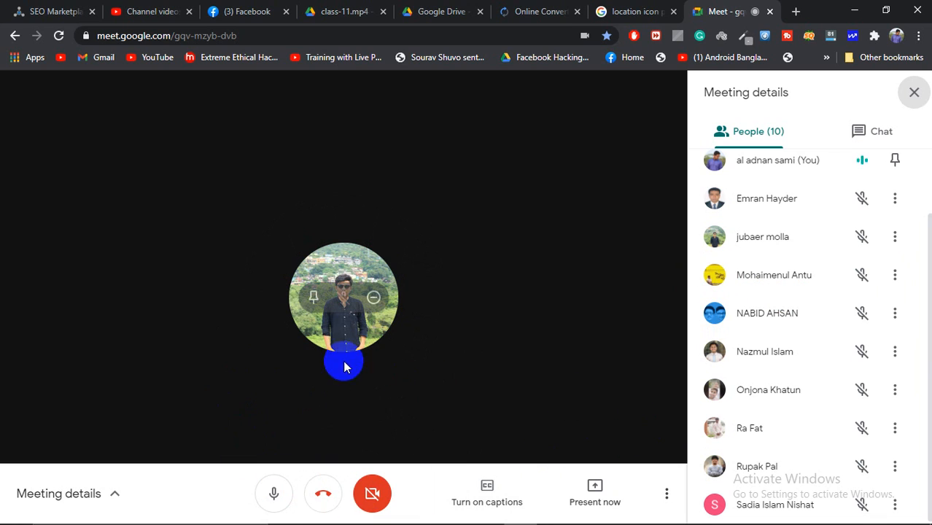
pyautogui.scroll(2, 828, 307)
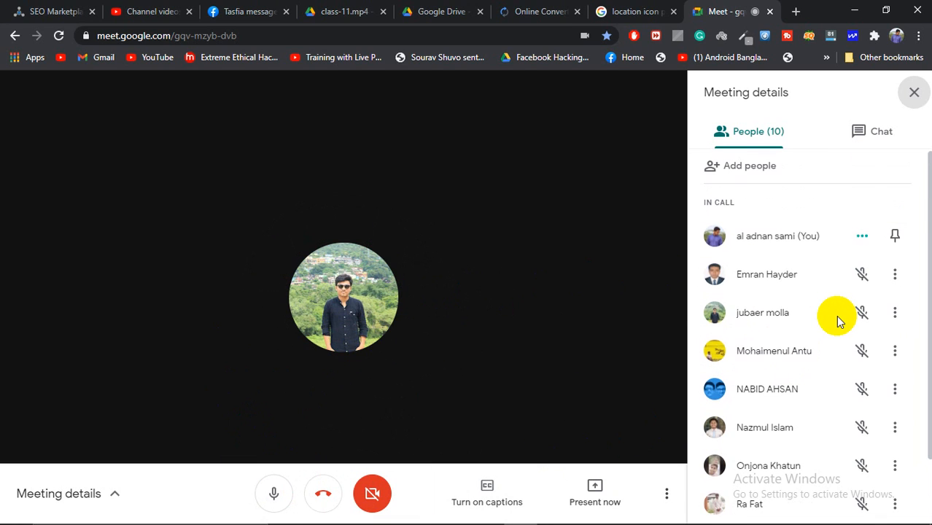
pyautogui.scroll(-2, 836, 286)
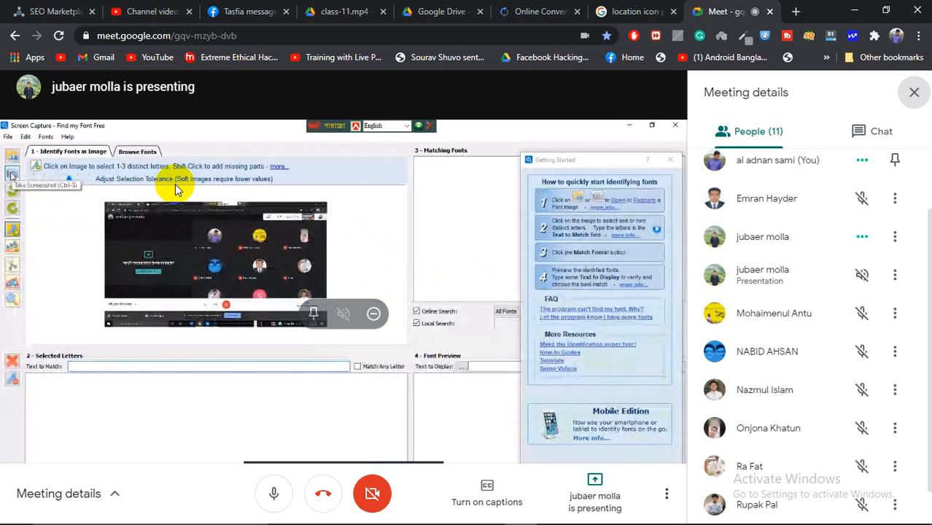
# Step: Close the Facebook tab and admit the person asking to join the call
pyautogui.click(286, 11)
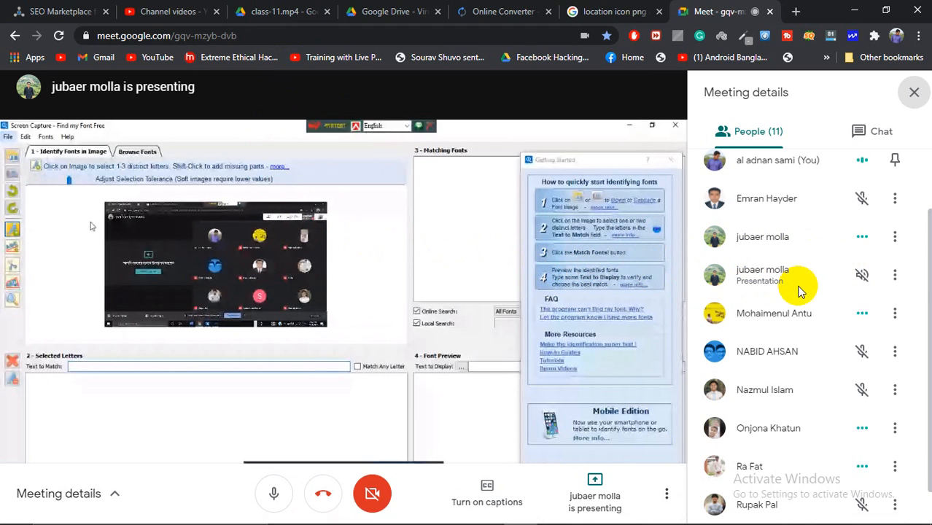
pyautogui.scroll(-1, 800, 291)
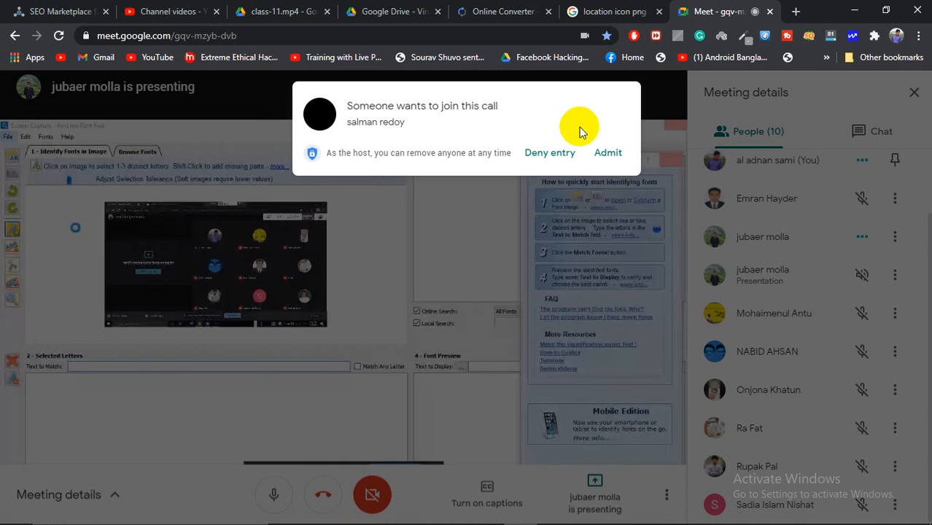
pyautogui.click(609, 154)
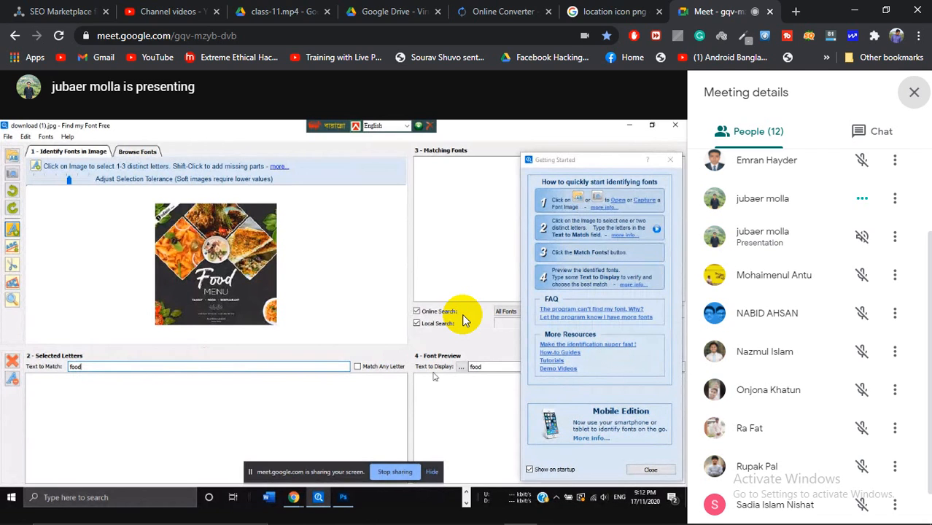
# Step: Close the Meeting details panel so the 11-attendee call fills the window
pyautogui.click(357, 368)
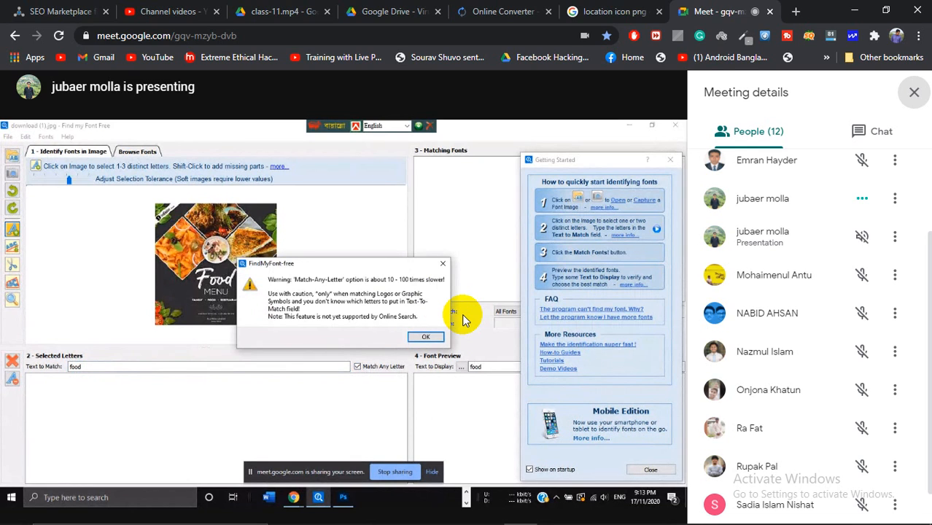
pyautogui.click(429, 337)
pyautogui.click(650, 469)
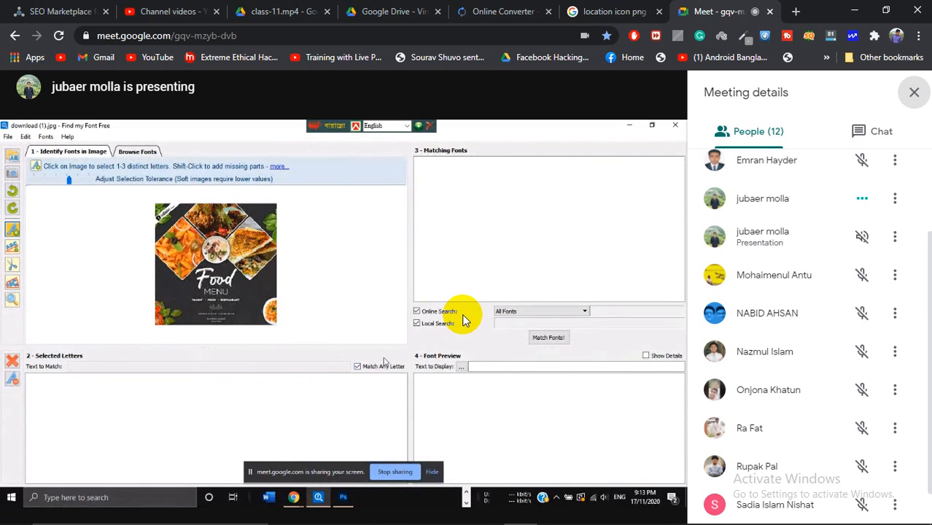
pyautogui.click(551, 338)
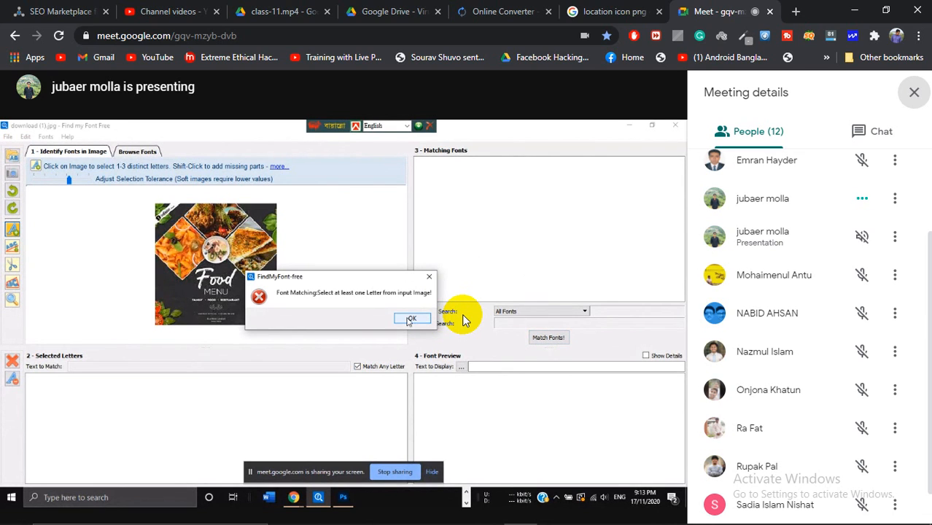
pyautogui.click(411, 319)
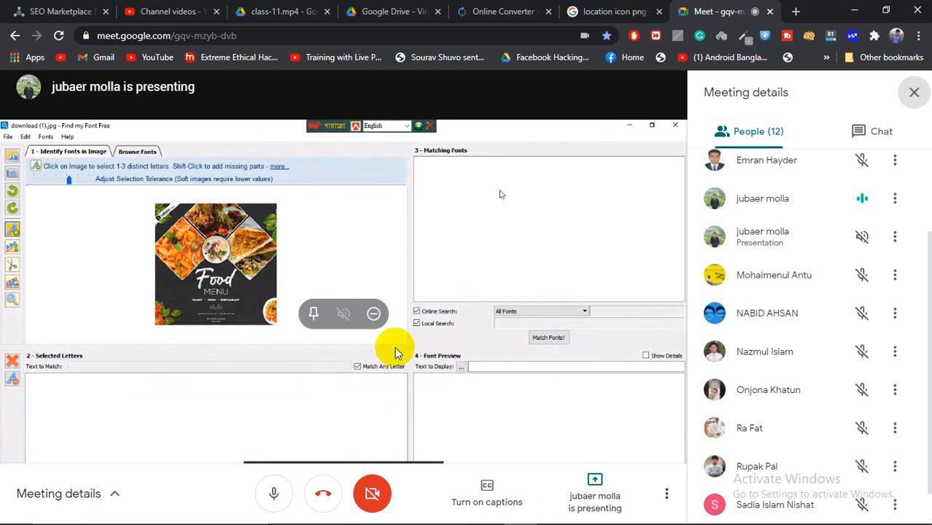
pyautogui.moveTo(524, 517)
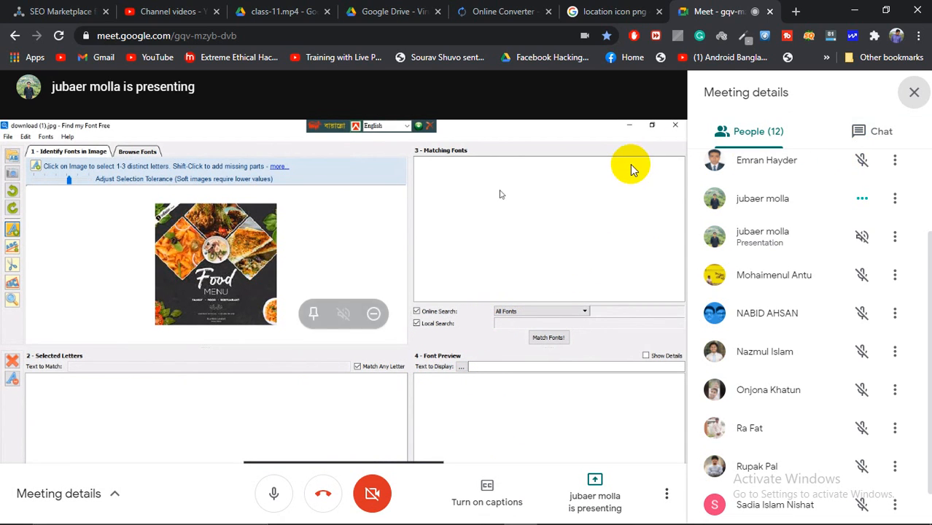
pyautogui.click(913, 94)
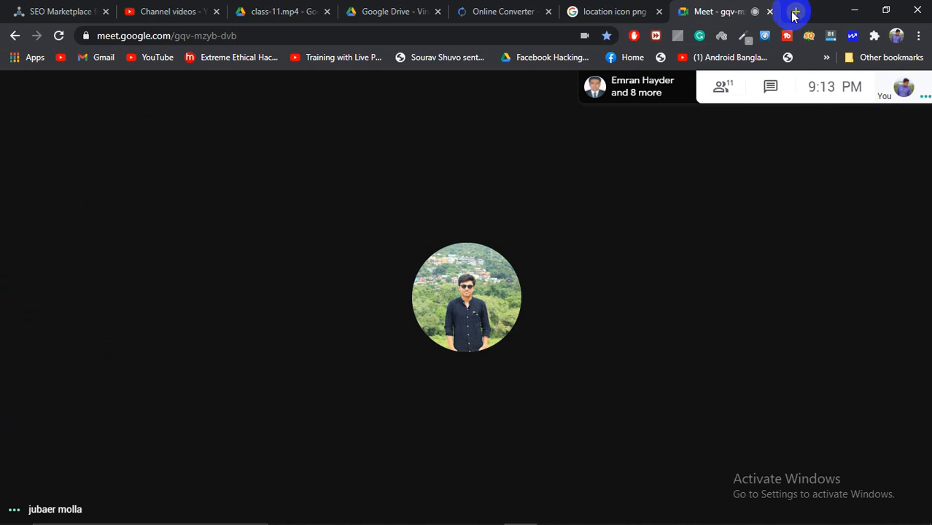
# Step: Present your entire screen to everyone in the call
pyautogui.click(837, 487)
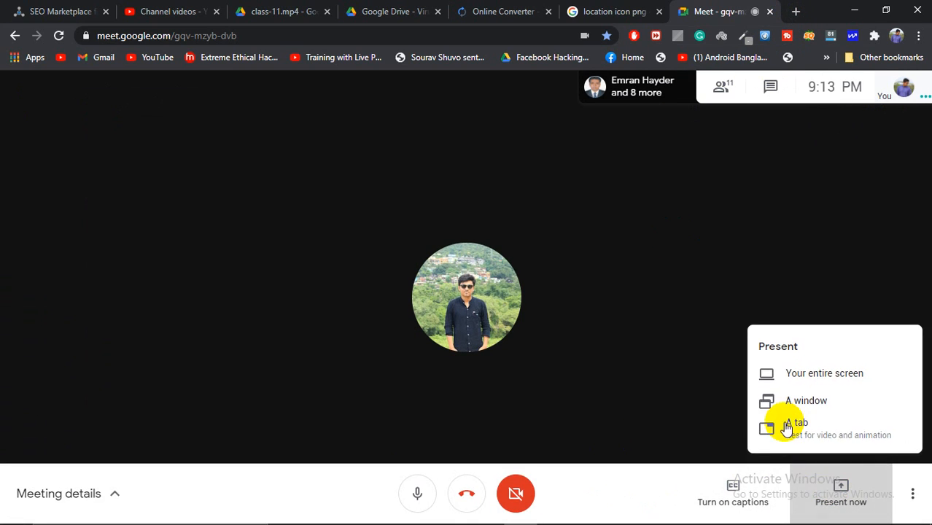
pyautogui.click(774, 376)
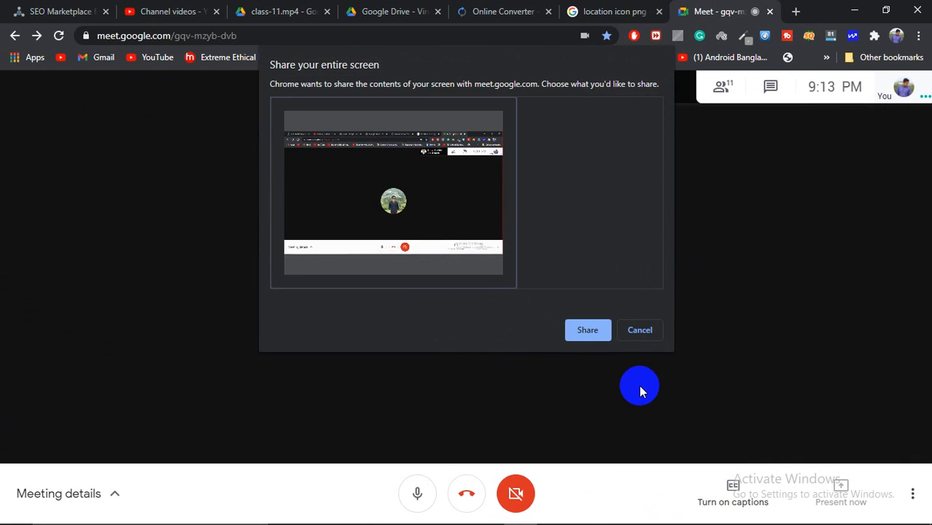
pyautogui.click(599, 332)
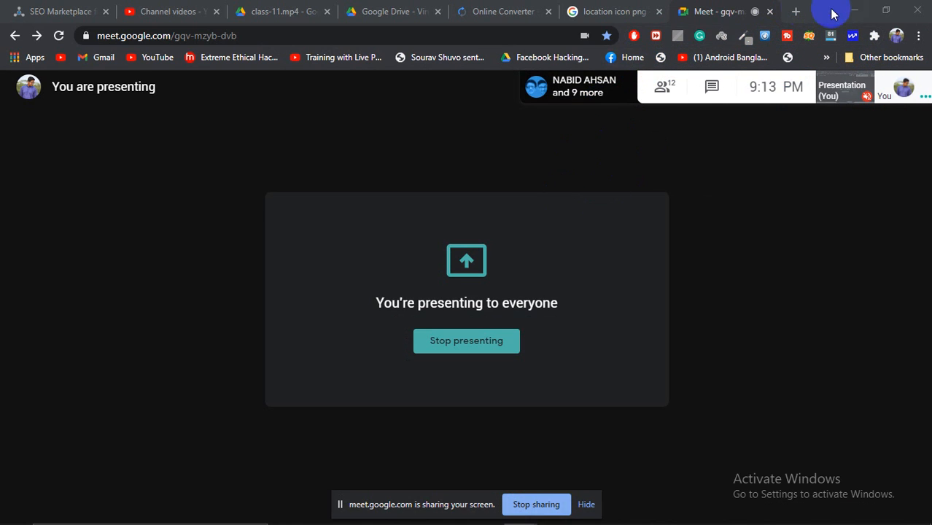
# Step: Open a new tab with 'font' typed, then review and close the Meet participant list
pyautogui.click(796, 11)
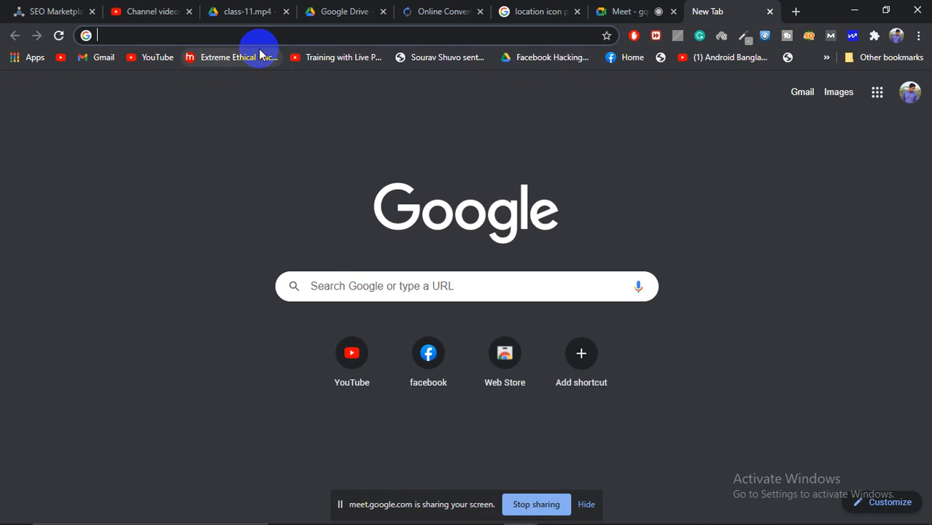
pyautogui.write('font')
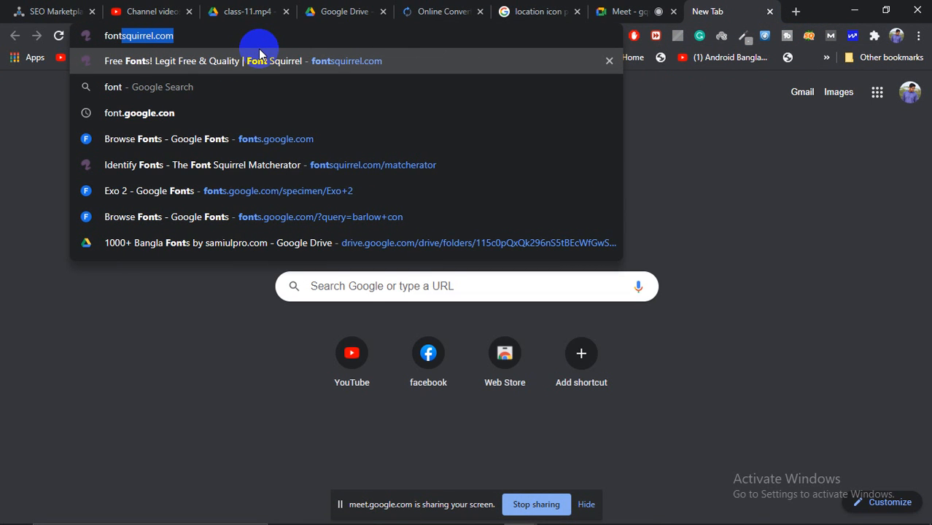
pyautogui.click(626, 11)
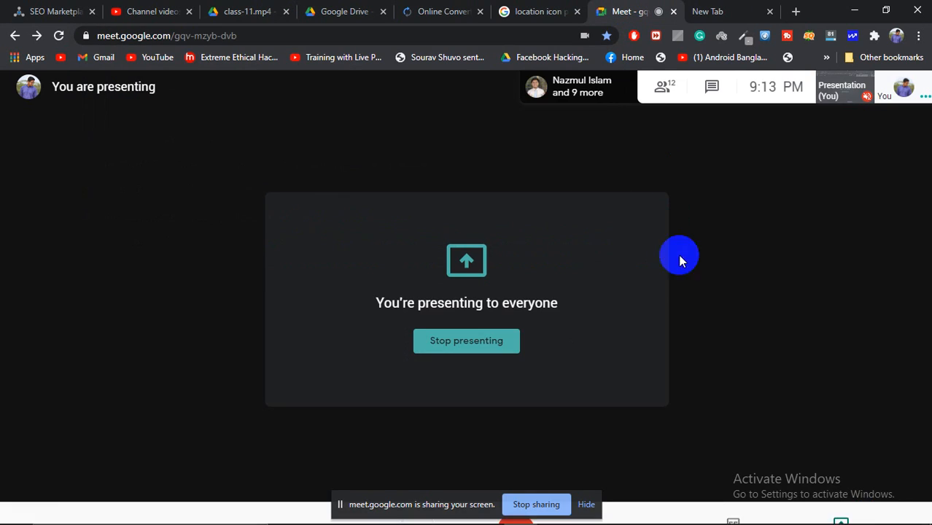
pyautogui.click(666, 88)
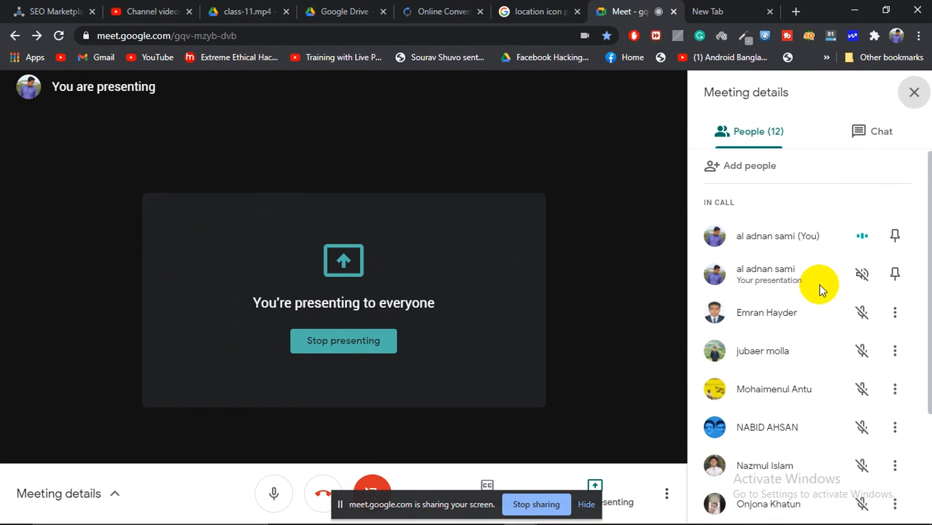
pyautogui.scroll(-2, 825, 303)
pyautogui.scroll(-1, 825, 303)
pyautogui.scroll(3, 822, 302)
pyautogui.scroll(-3, 822, 302)
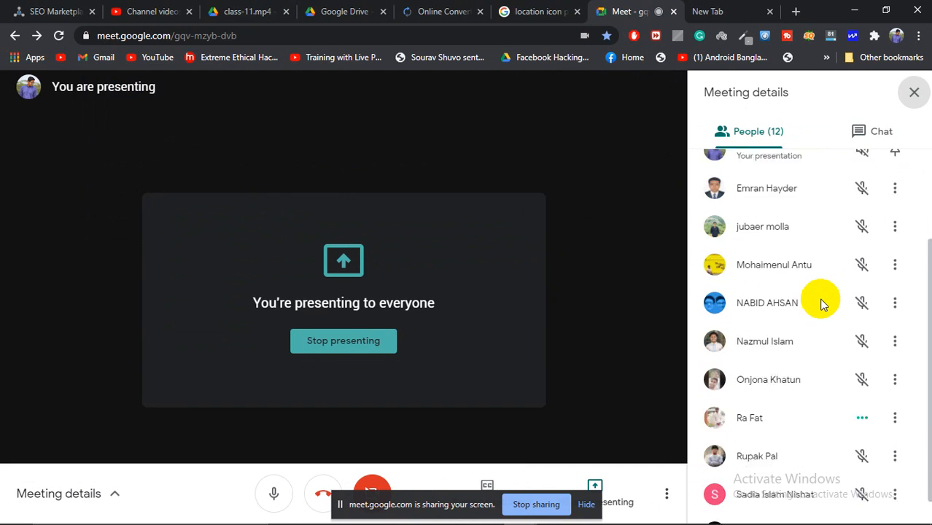
pyautogui.click(915, 93)
# Step: Load findmyfont.com in the new tab from the address-bar suggestions
pyautogui.click(718, 9)
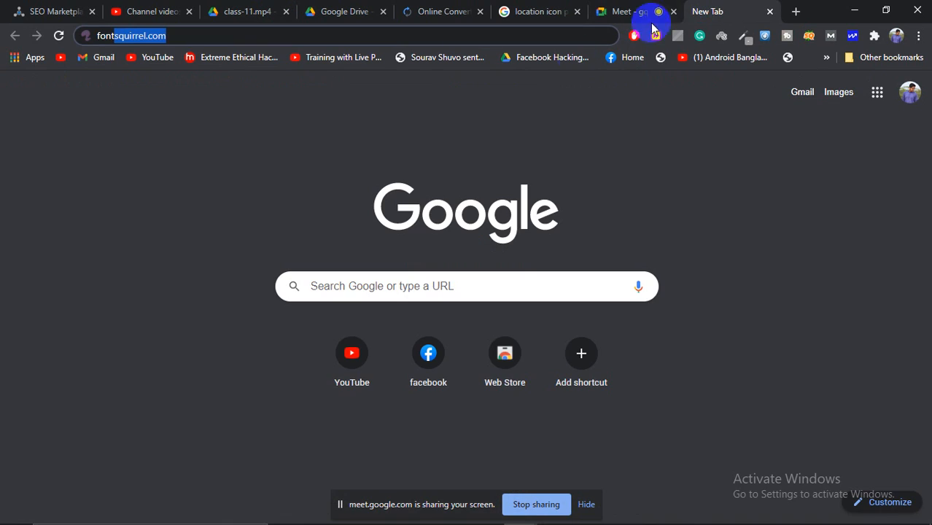
pyautogui.press('BackSpace')
pyautogui.press('BackSpace')
pyautogui.press('BackSpace')
pyautogui.press('BackSpace')
pyautogui.press('BackSpace')
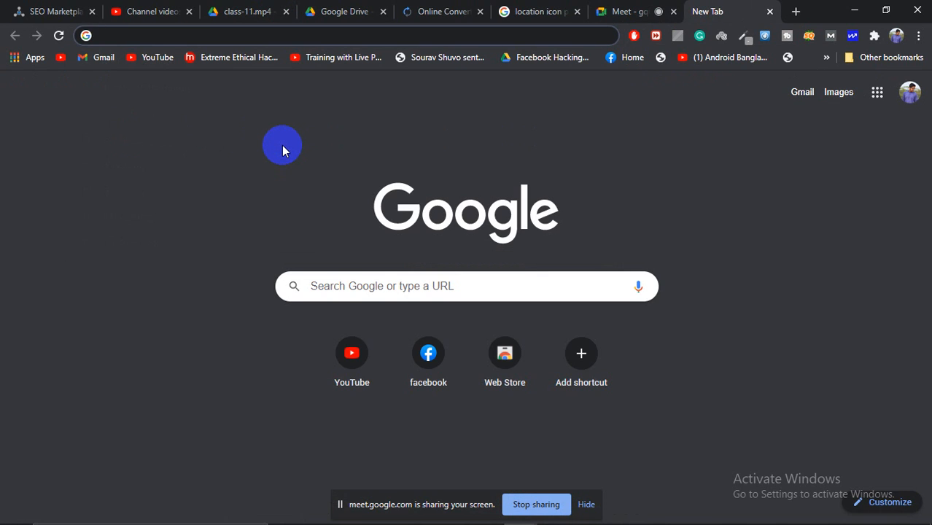
pyautogui.write('fon')
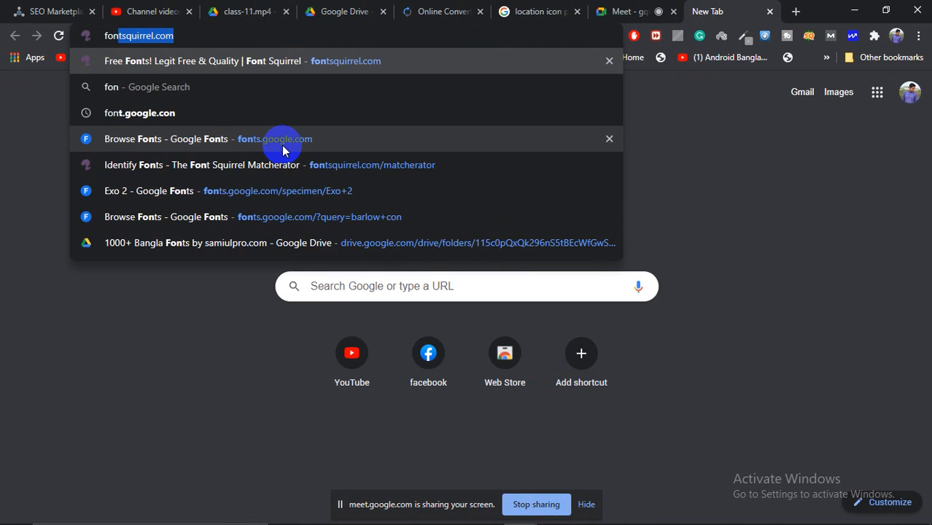
pyautogui.write('tm')
pyautogui.press('BackSpace')
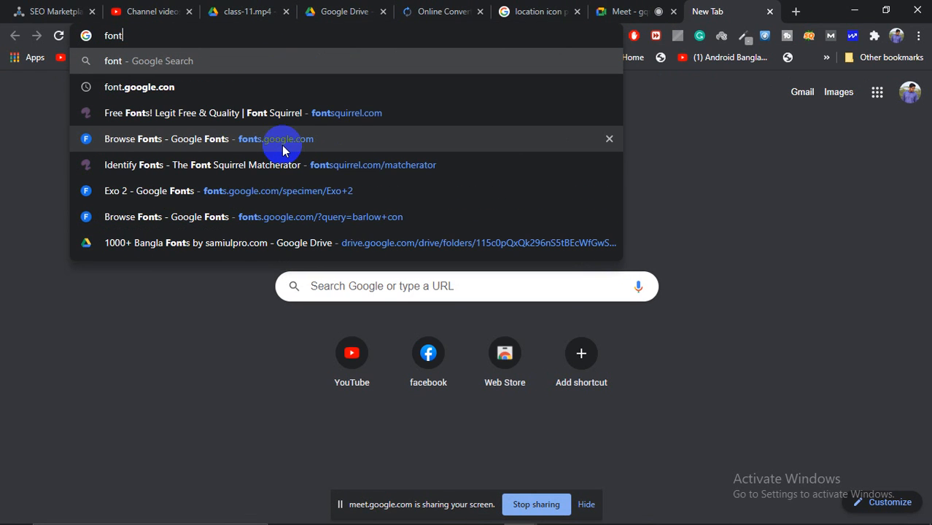
pyautogui.write('m')
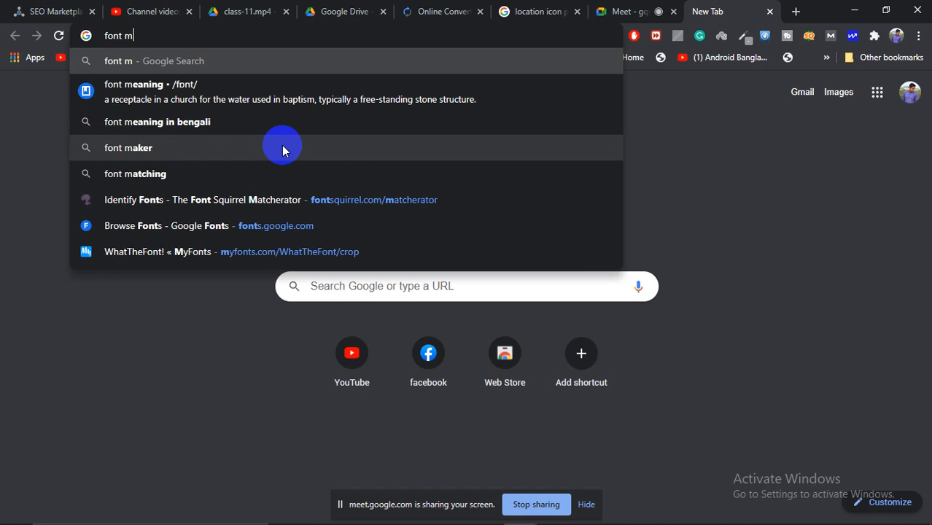
pyautogui.write('y')
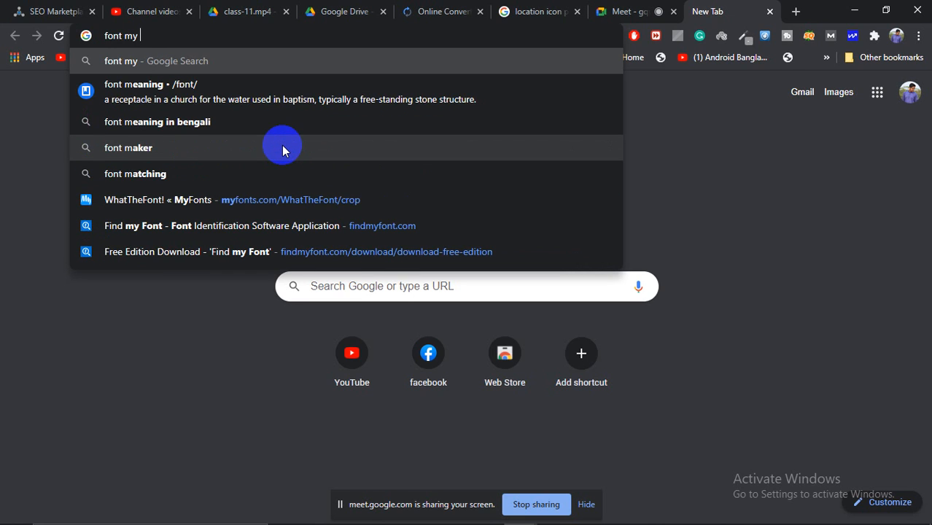
pyautogui.press('Down')
pyautogui.press('Down')
pyautogui.press('Down')
pyautogui.press('Down')
pyautogui.press('Down')
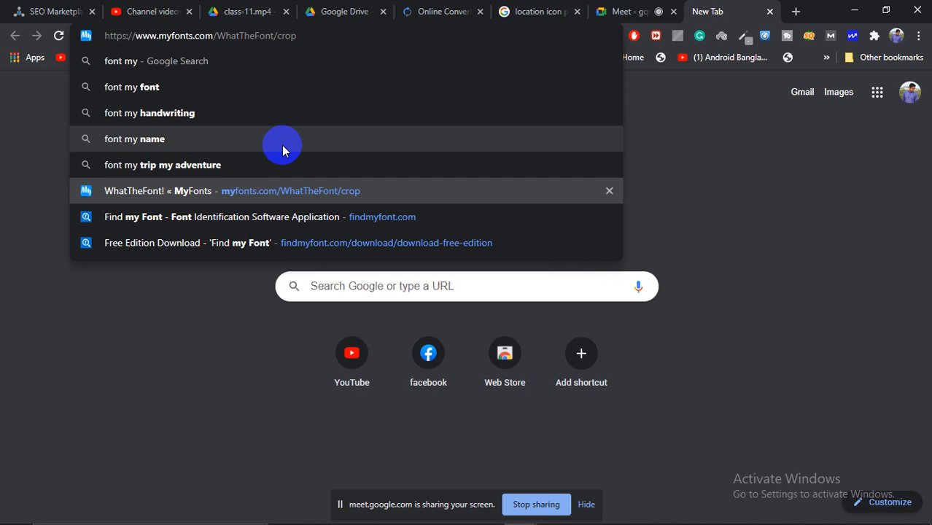
pyautogui.press('Down')
pyautogui.press('Return')
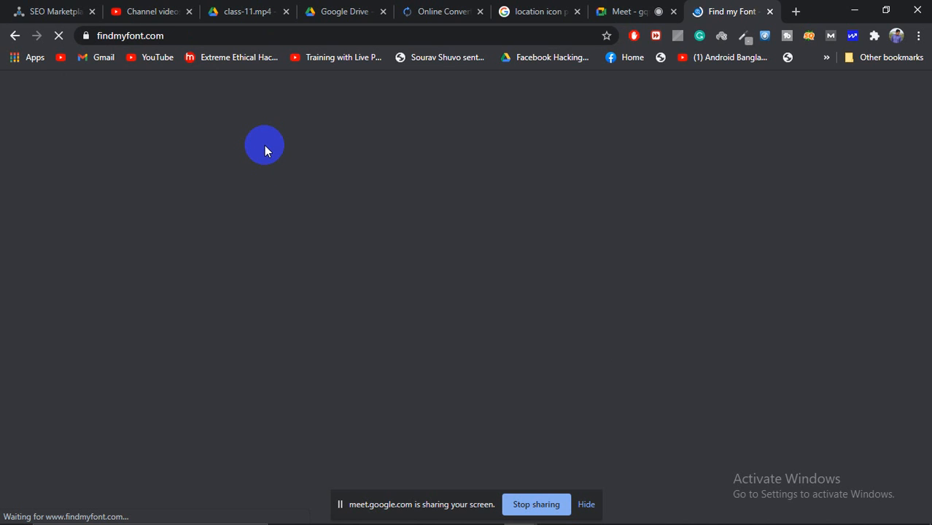
# Step: Check the Meet participant list, then go back to the Find my Font tab
pyautogui.click(633, 11)
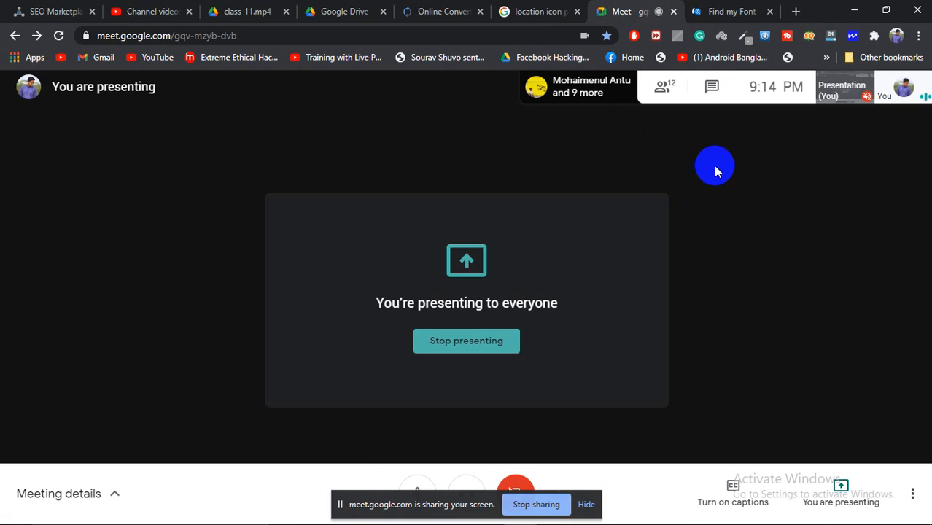
pyautogui.click(664, 88)
pyautogui.scroll(-1, 791, 284)
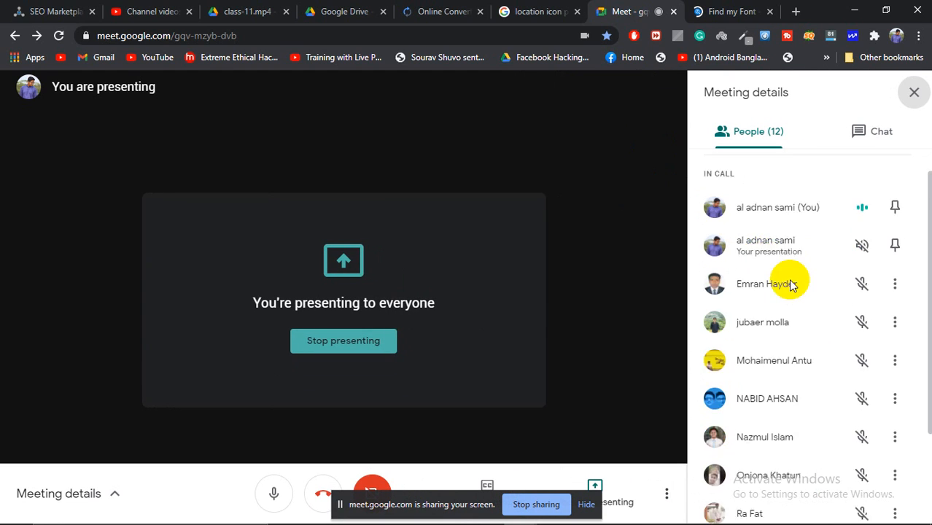
pyautogui.scroll(-3, 791, 284)
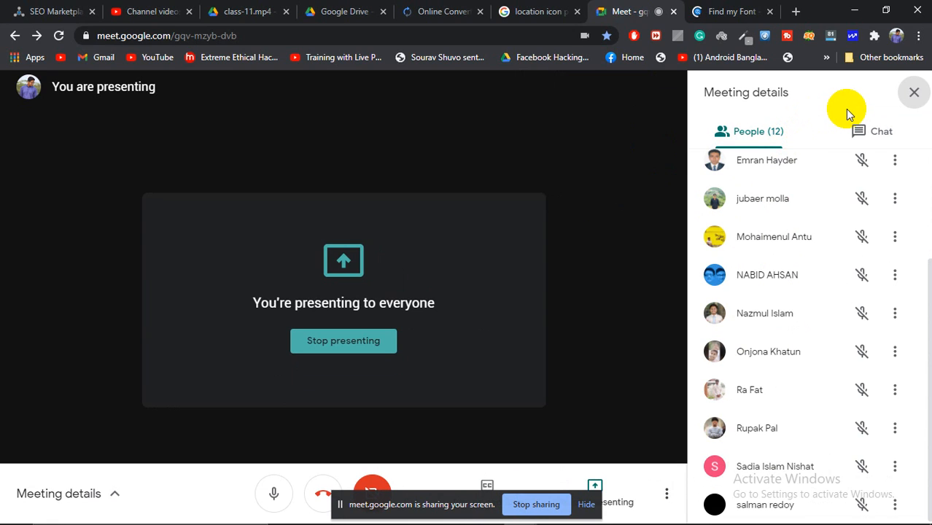
pyautogui.click(745, 11)
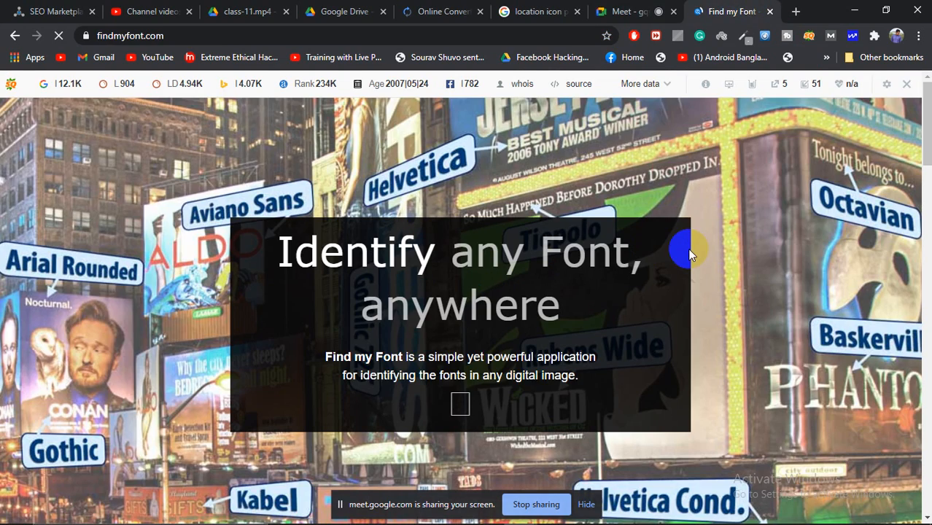
# Step: Go to the FREE Edition download page from the Download menu
pyautogui.scroll(-5, 603, 312)
pyautogui.scroll(-5, 601, 312)
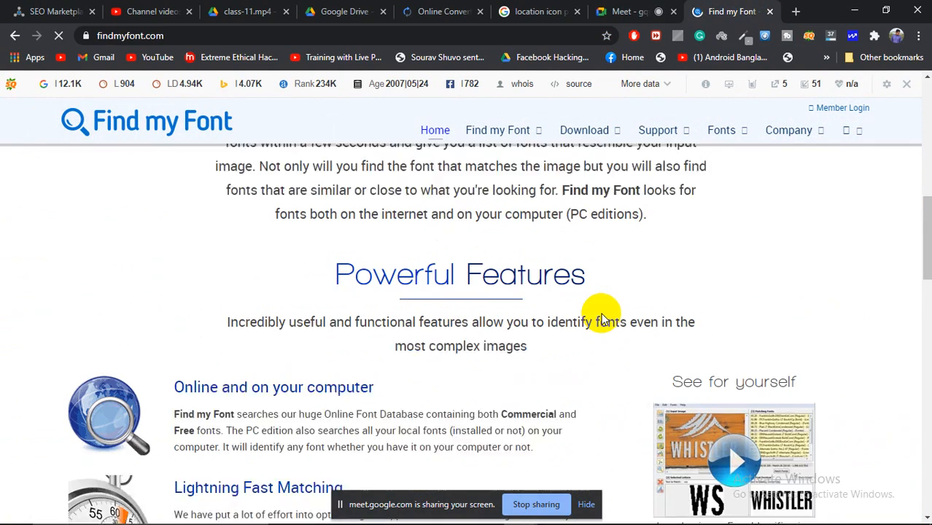
pyautogui.moveTo(608, 137)
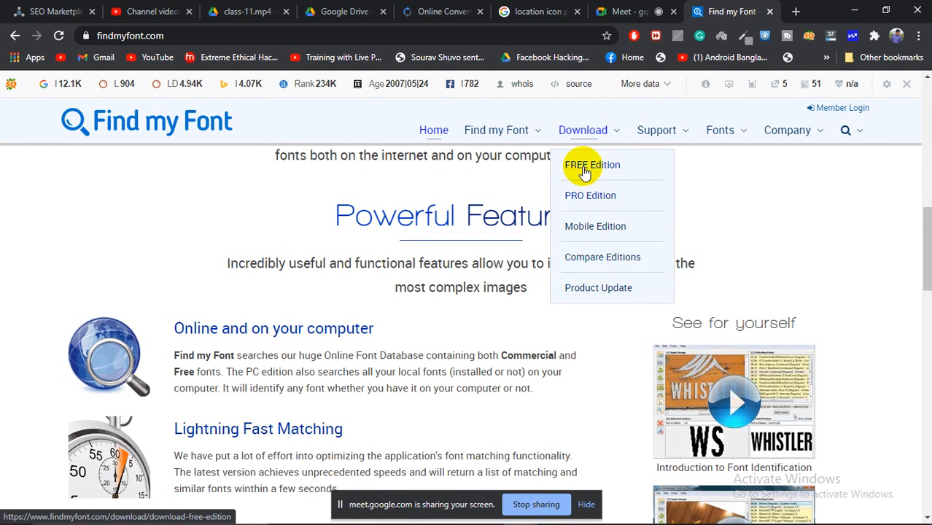
pyautogui.click(594, 166)
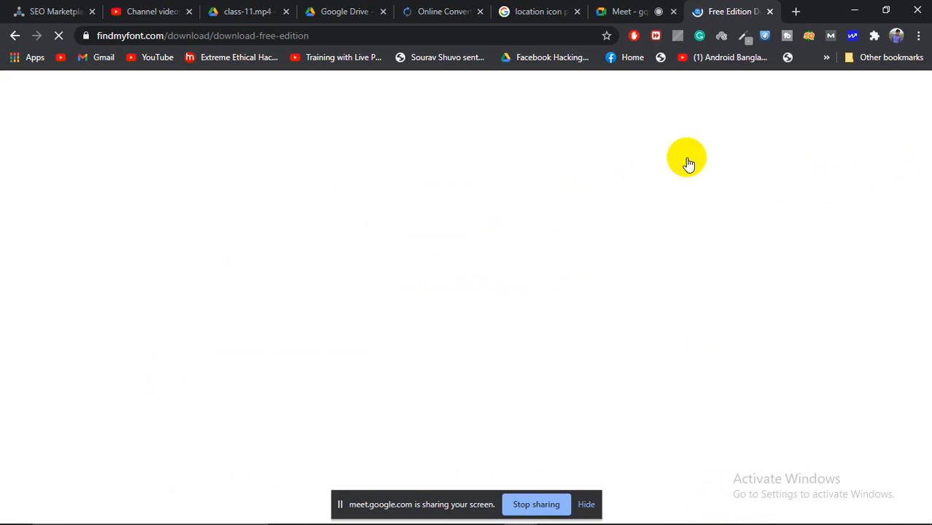
# Step: Choose the Windows version download and hide the screen-sharing notice
pyautogui.scroll(-10, 624, 219)
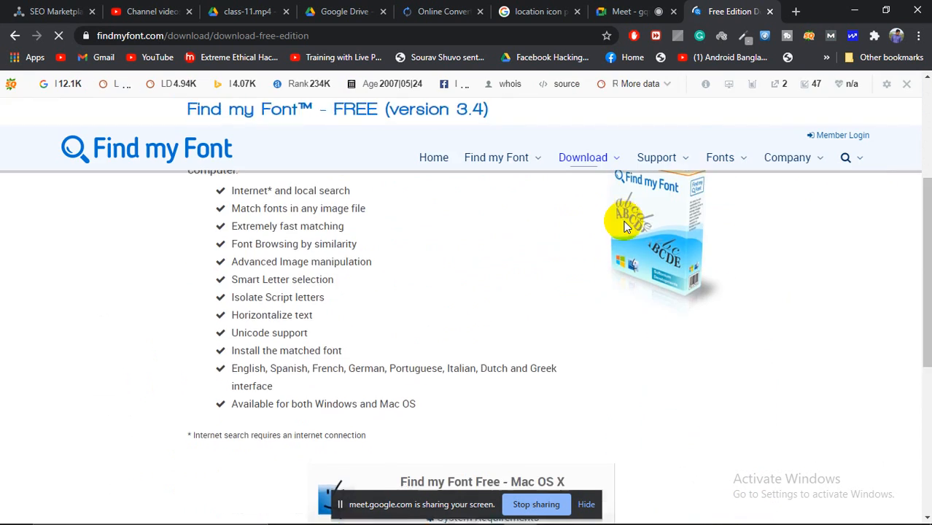
pyautogui.scroll(2, 478, 303)
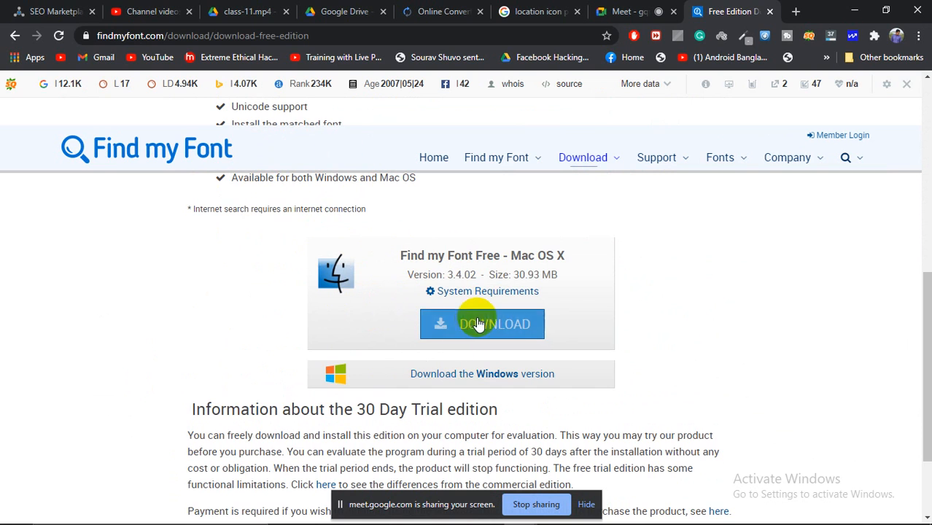
pyautogui.click(487, 381)
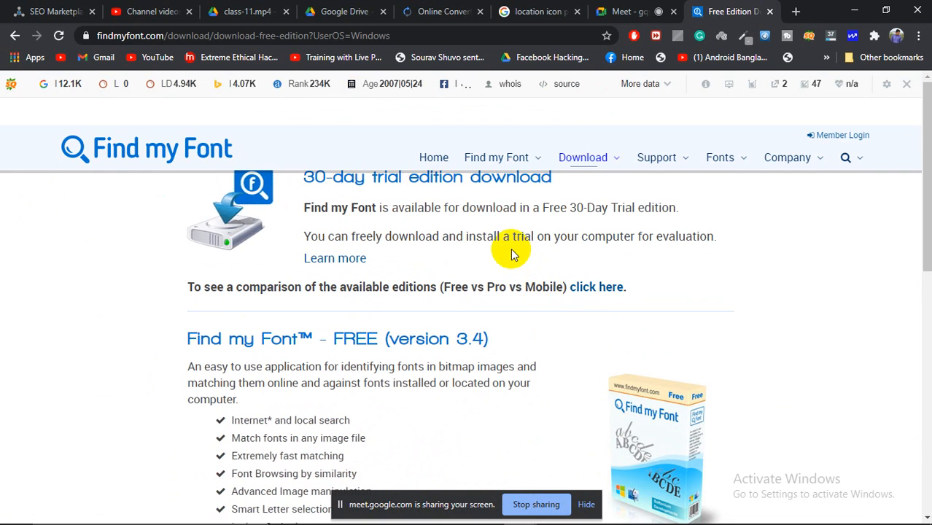
pyautogui.scroll(-2, 527, 313)
pyautogui.scroll(2, 554, 307)
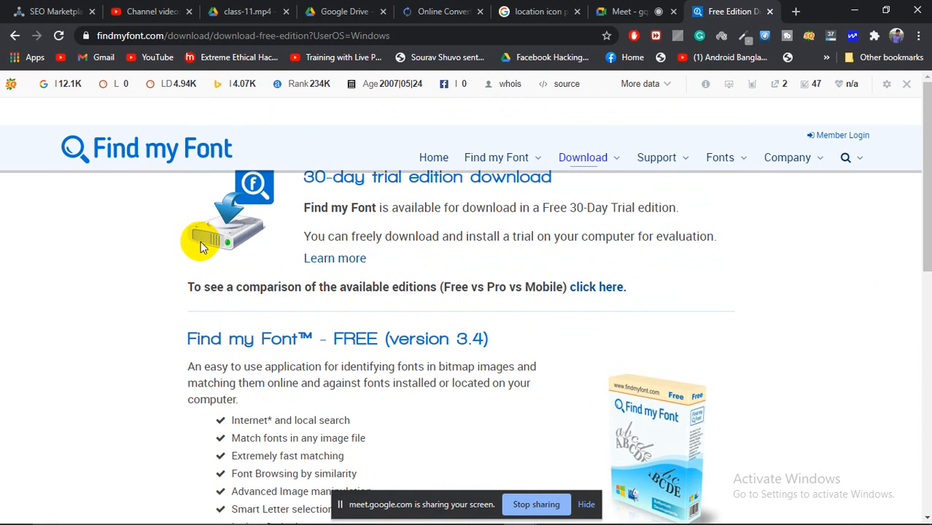
pyautogui.scroll(-2, 639, 384)
pyautogui.scroll(2, 577, 354)
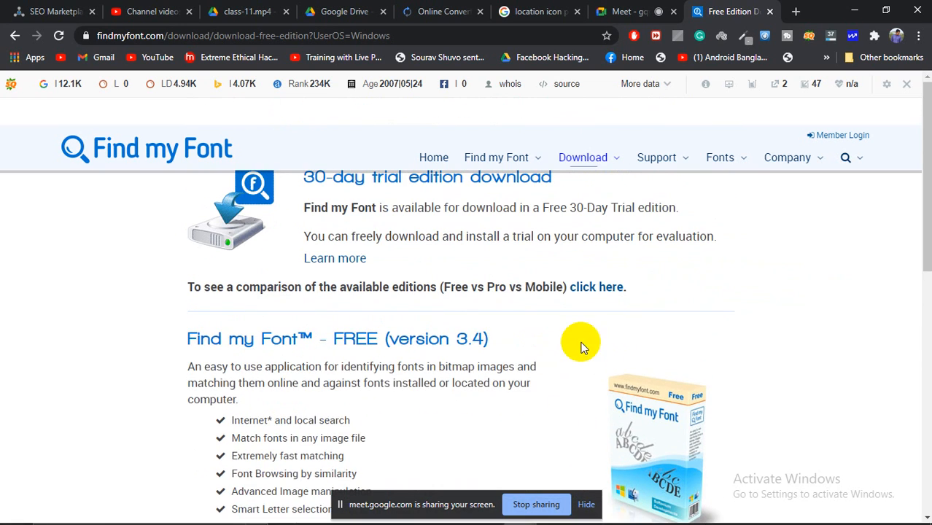
pyautogui.click(588, 504)
pyautogui.scroll(-6, 496, 314)
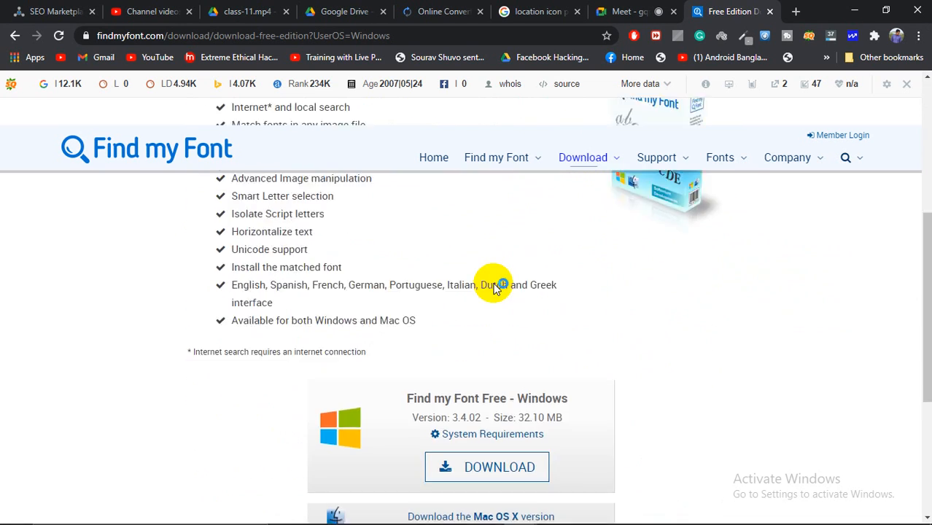
pyautogui.scroll(5, 530, 376)
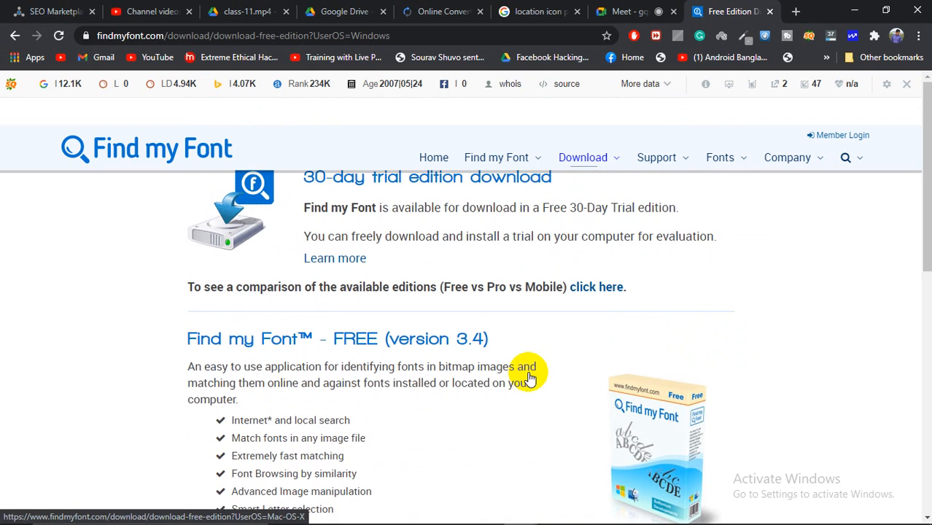
pyautogui.scroll(-7, 531, 374)
pyautogui.scroll(2, 511, 350)
# Step: Save FindMyFont_Free-3.4.02.exe into SOFTWARE (I:) > adobe software
pyautogui.click(481, 331)
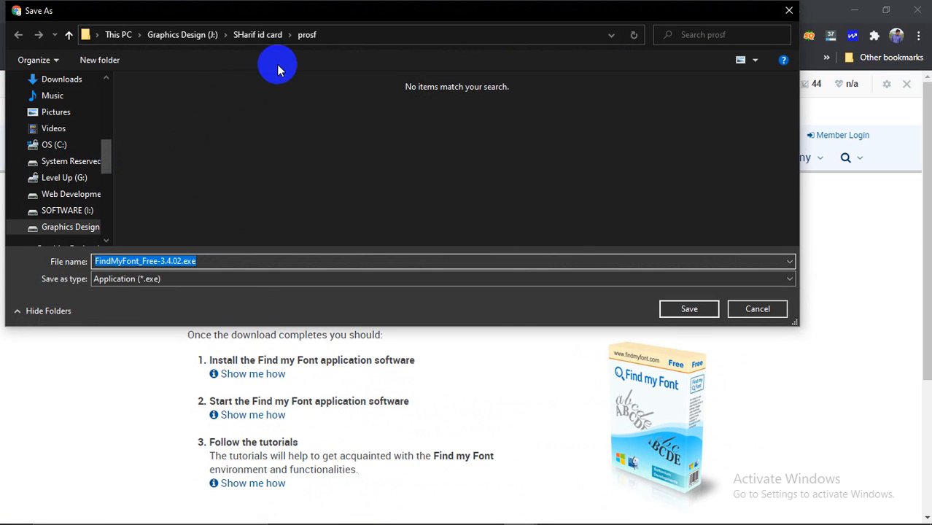
pyautogui.click(173, 34)
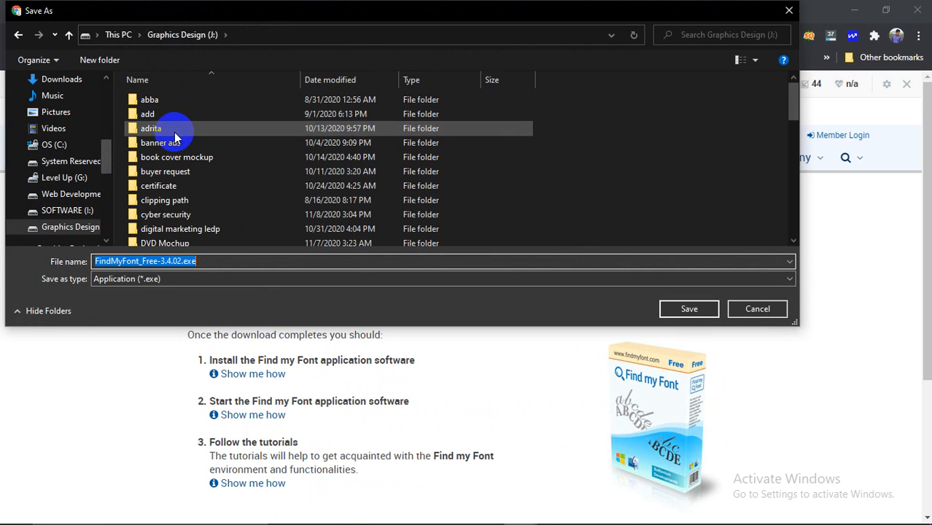
pyautogui.click(72, 199)
pyautogui.click(66, 211)
pyautogui.click(156, 102)
pyautogui.doubleClick(157, 110)
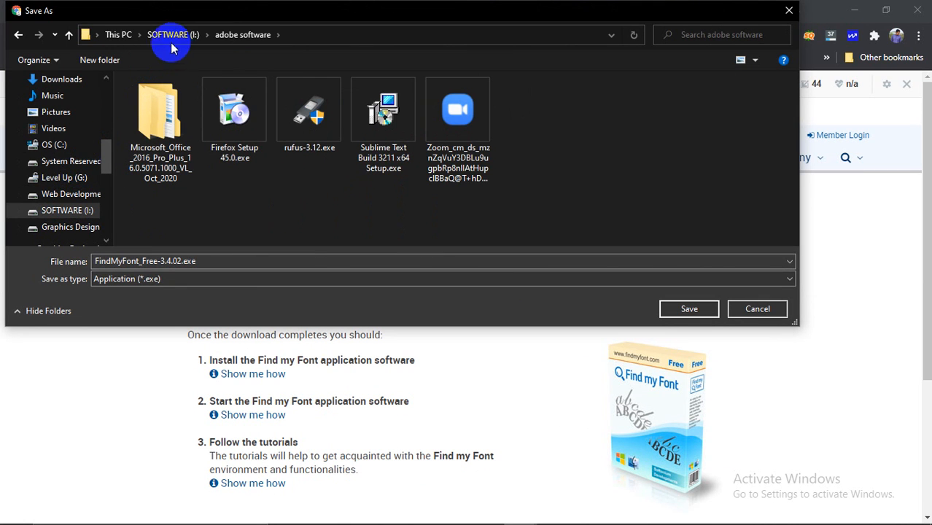
pyautogui.click(705, 308)
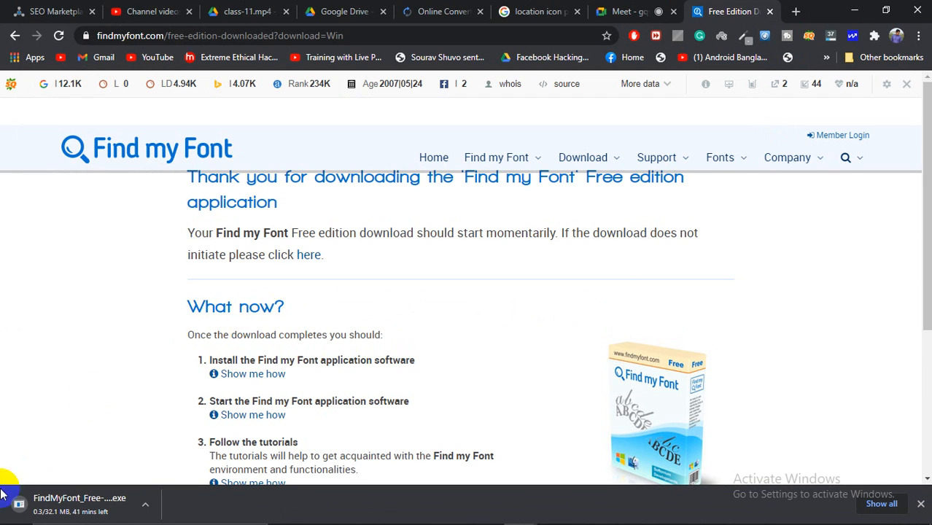
# Step: Return to the Meet call, dismiss the downloads shelf, and scroll the 12-person People list
pyautogui.click(620, 10)
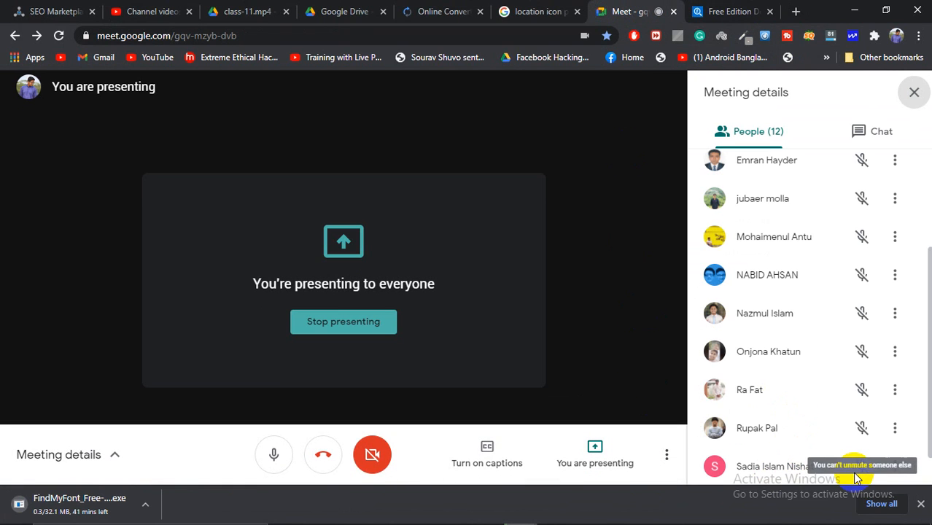
pyautogui.click(921, 503)
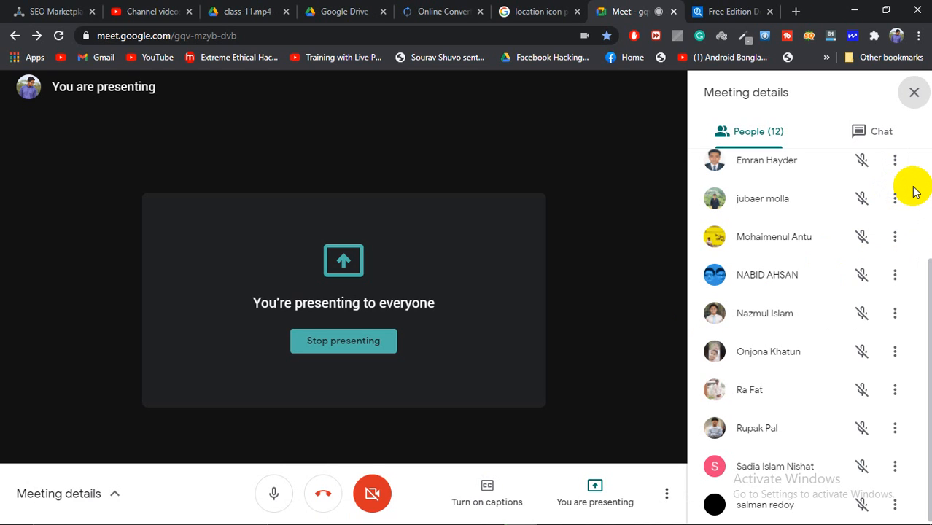
pyautogui.scroll(3, 899, 240)
pyautogui.scroll(-3, 846, 223)
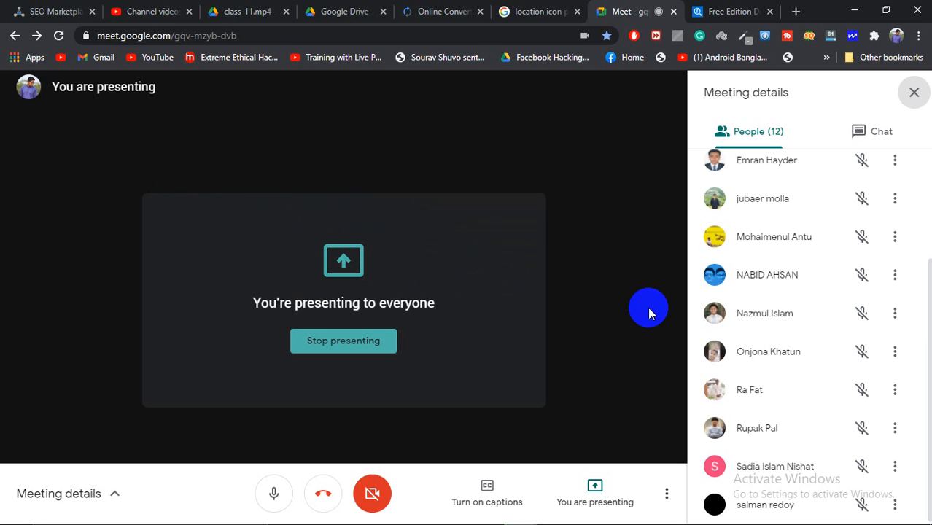
pyautogui.scroll(3, 804, 380)
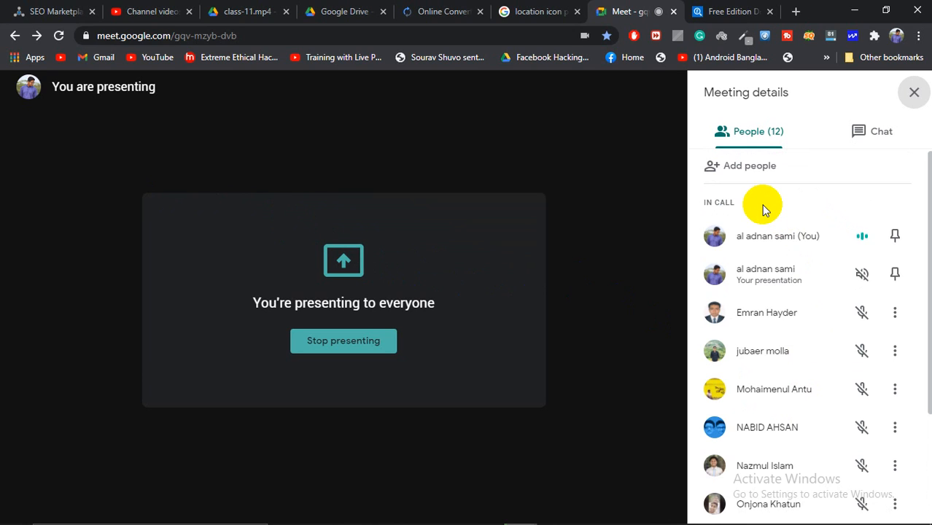
# Step: Launch Illustrator from the Windows taskbar and wait through its splash screen
pyautogui.moveTo(628, 518)
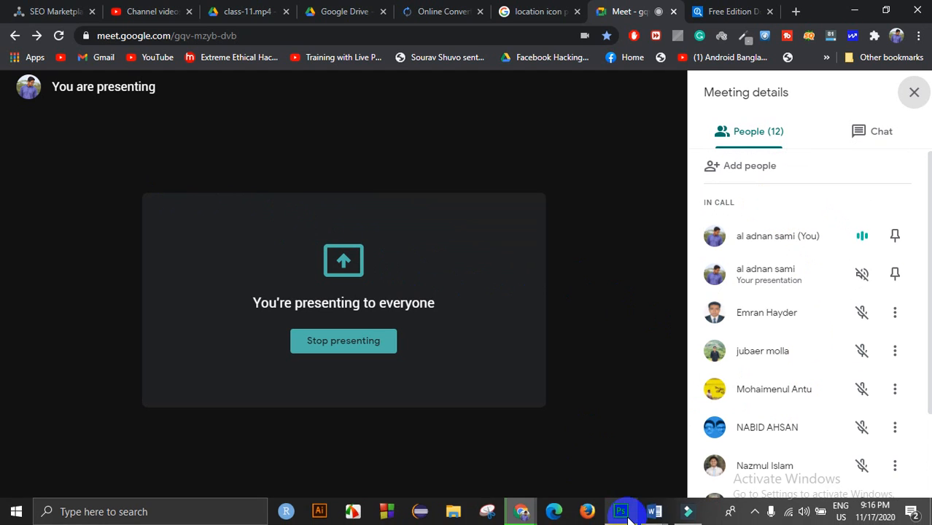
pyautogui.click(321, 510)
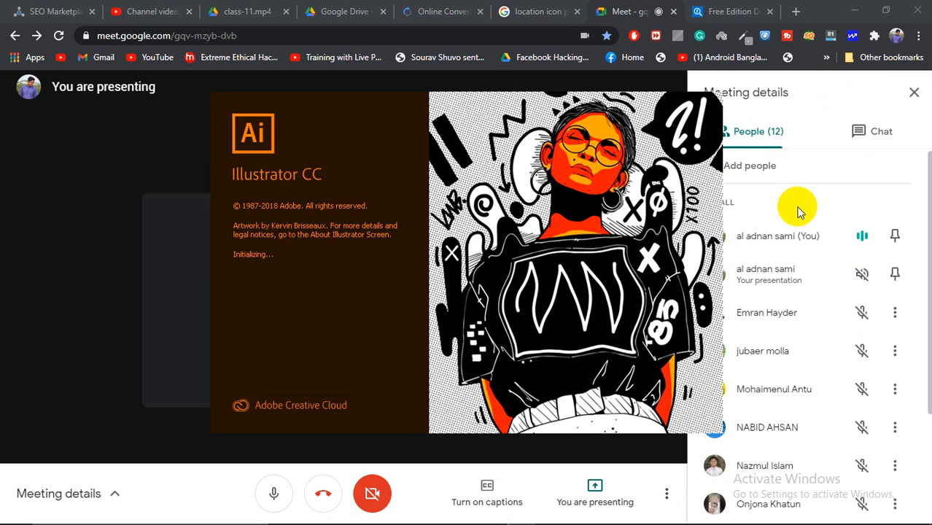
pyautogui.scroll(-2, 817, 355)
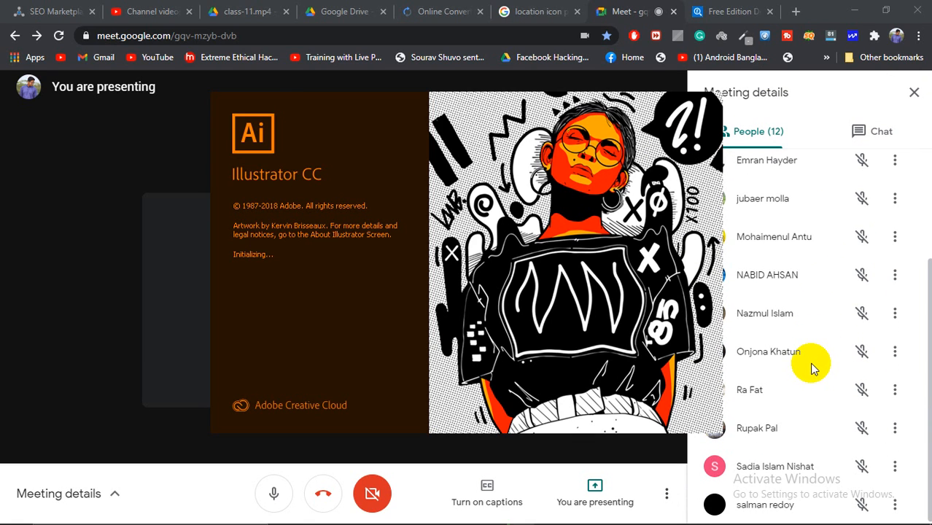
pyautogui.scroll(2, 813, 364)
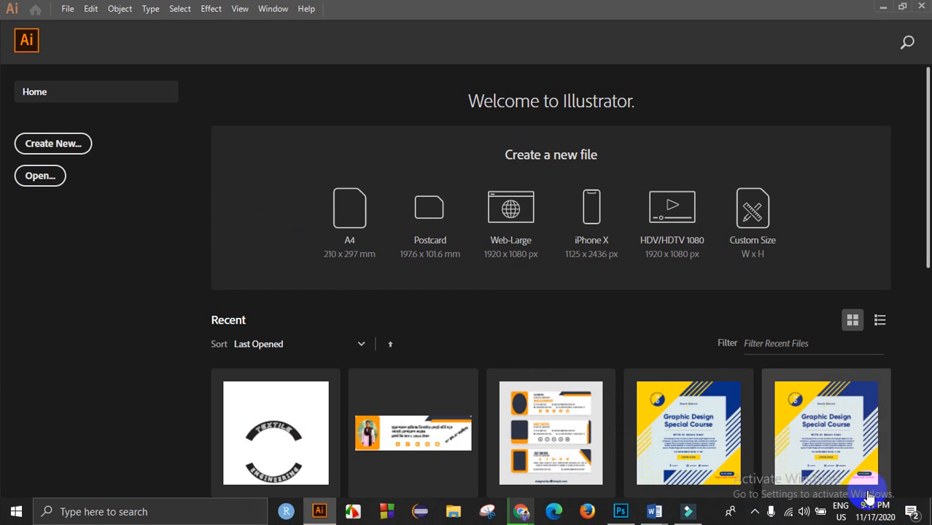
# Step: Clear all Windows notifications from the Action Center and return to Illustrator's Home screen
pyautogui.click(912, 511)
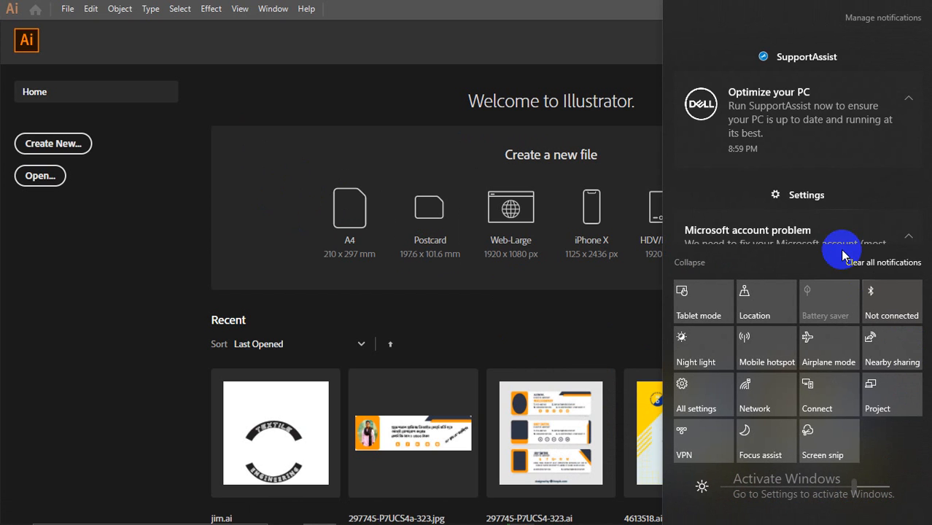
pyautogui.scroll(-2, 802, 219)
pyautogui.click(862, 261)
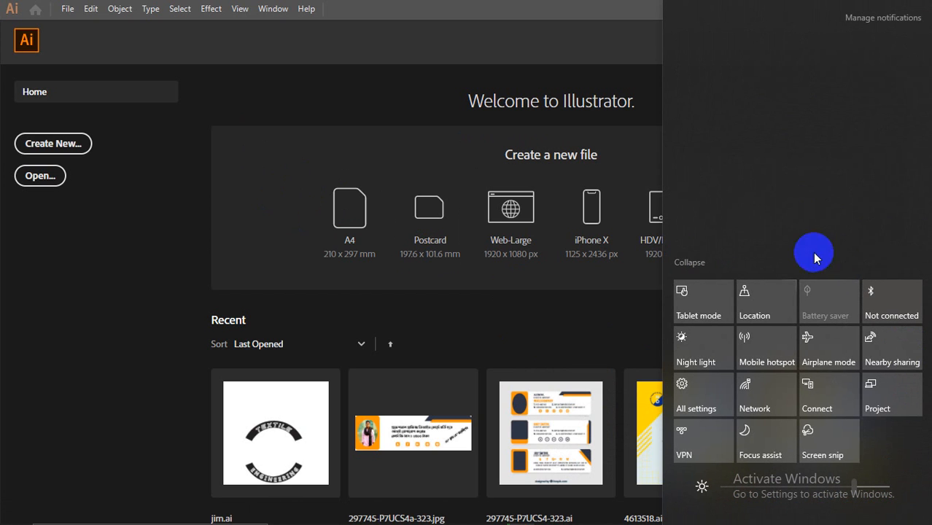
pyautogui.click(327, 81)
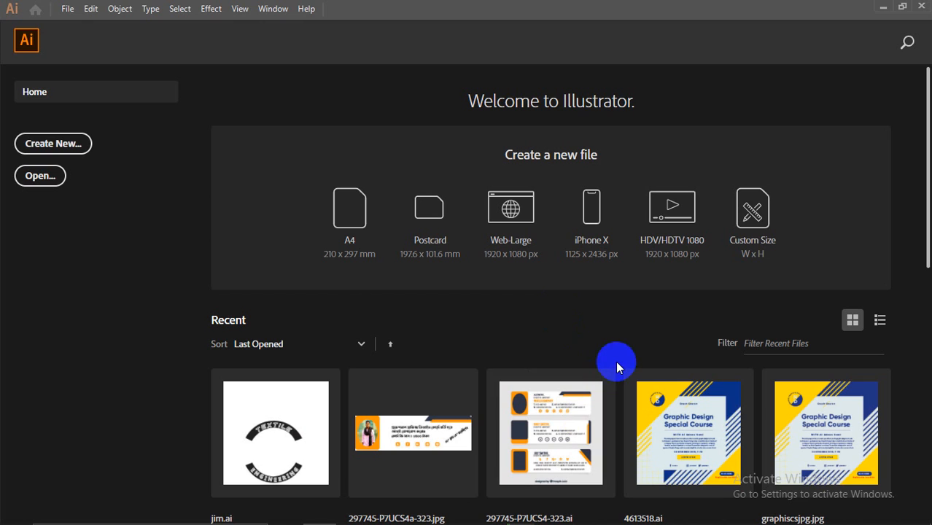
pyautogui.moveTo(598, 518)
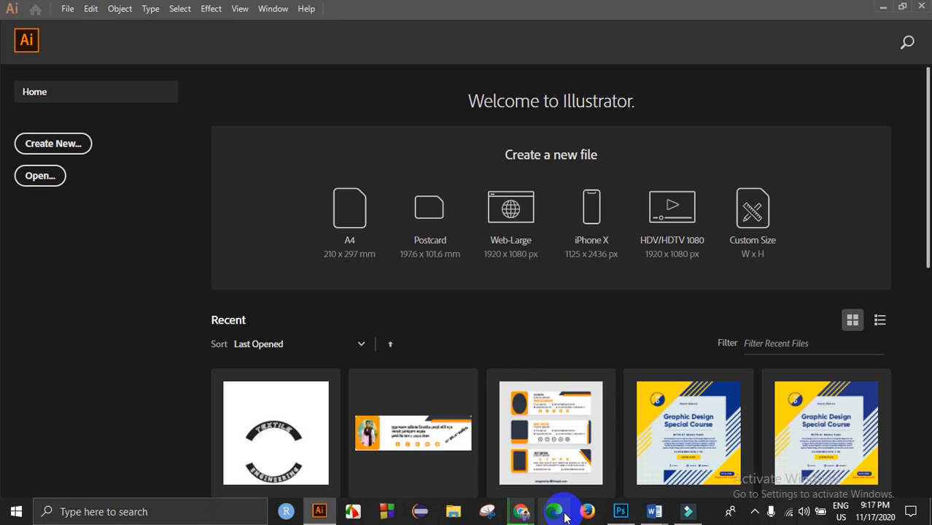
# Step: Open File Explorer and move its window into place
pyautogui.click(452, 512)
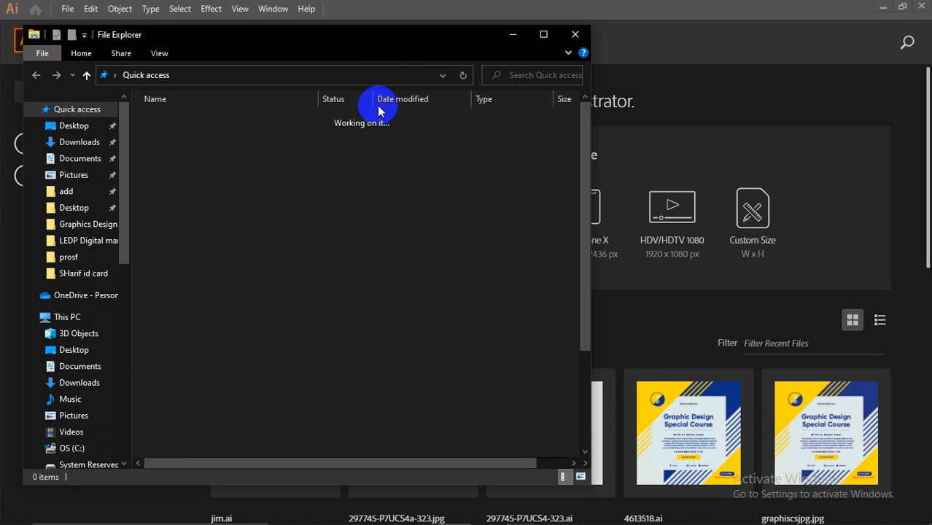
pyautogui.moveTo(371, 34); pyautogui.dragTo(575, 58)
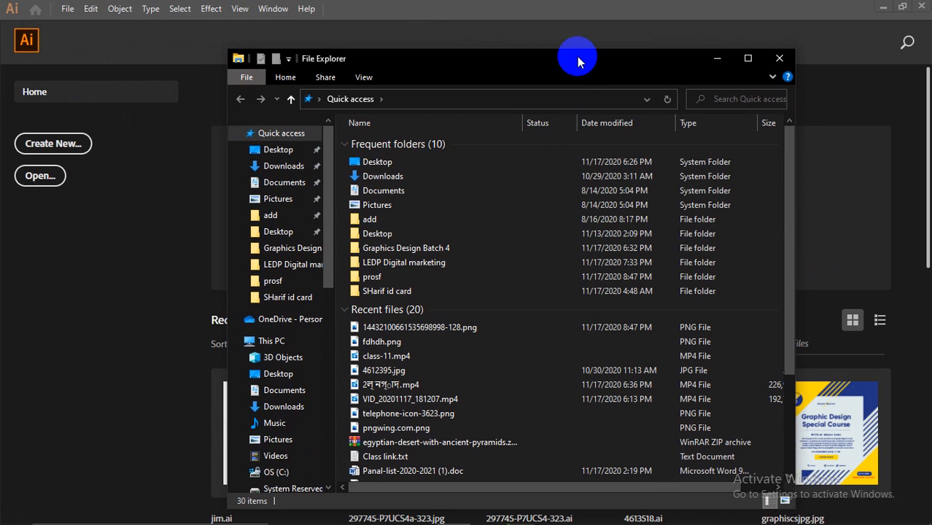
pyautogui.scroll(-7, 271, 291)
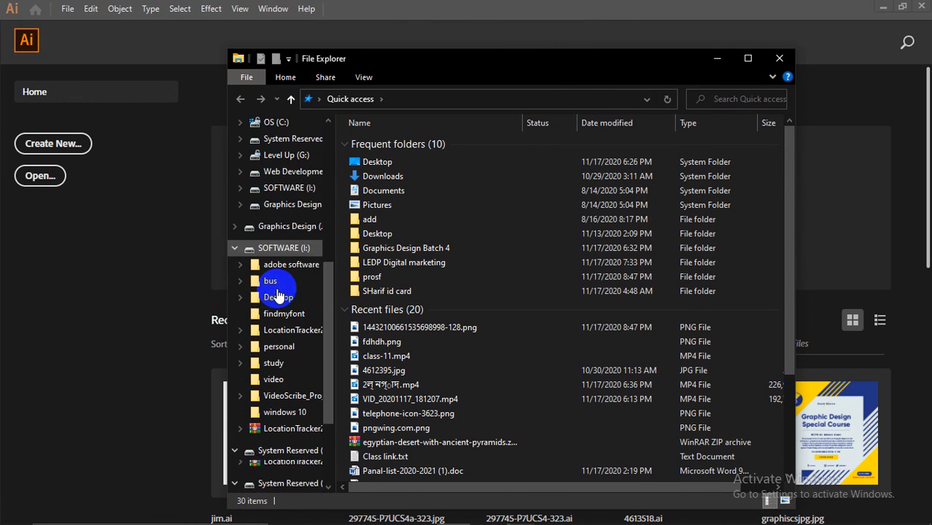
pyautogui.moveTo(520, 58); pyautogui.dragTo(543, 38)
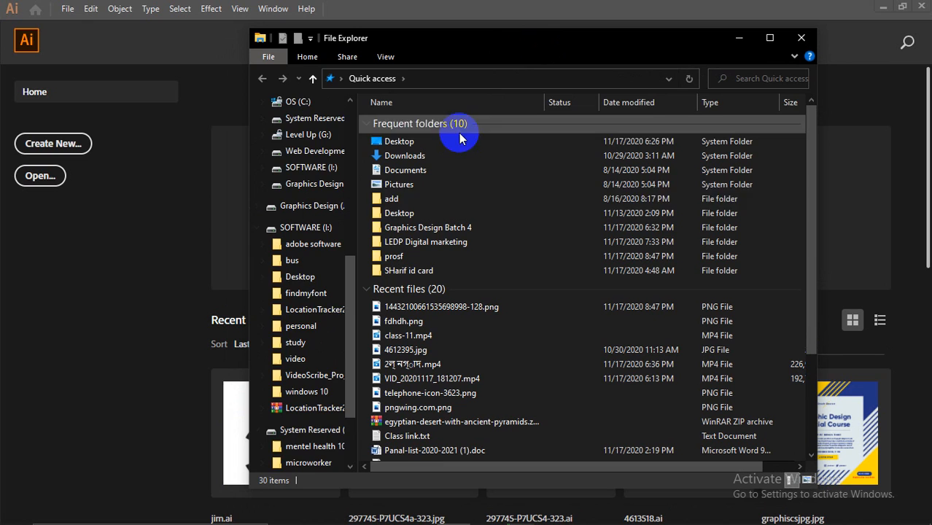
pyautogui.scroll(-2, 281, 376)
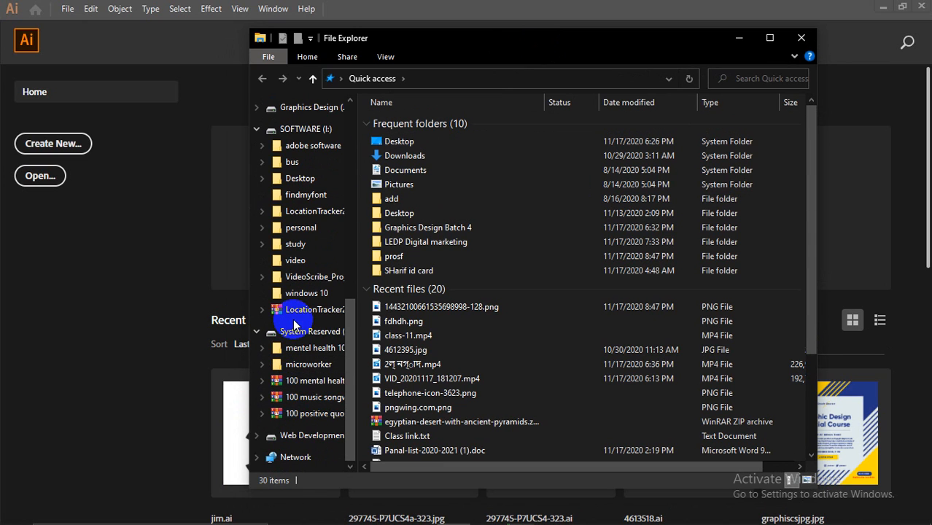
pyautogui.scroll(2, 298, 321)
# Step: Expand SOFTWARE (I:) and open the Graphics Design (J:) drive
pyautogui.click(296, 194)
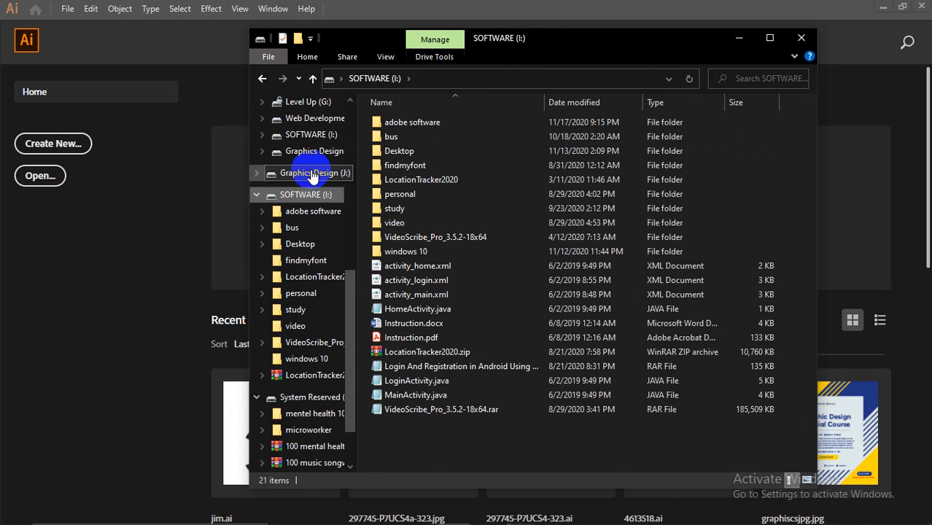
pyautogui.click(299, 173)
pyautogui.scroll(-7, 499, 325)
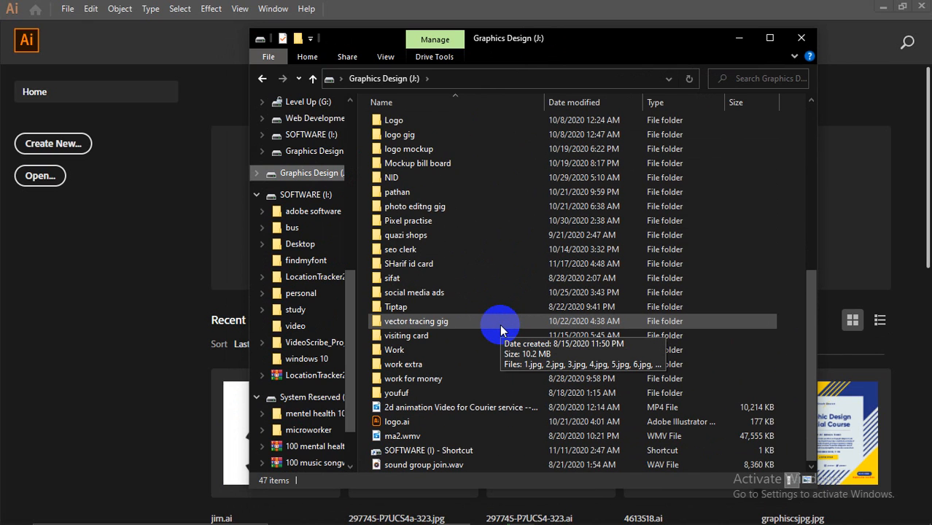
pyautogui.scroll(2, 474, 317)
pyautogui.scroll(2, 451, 302)
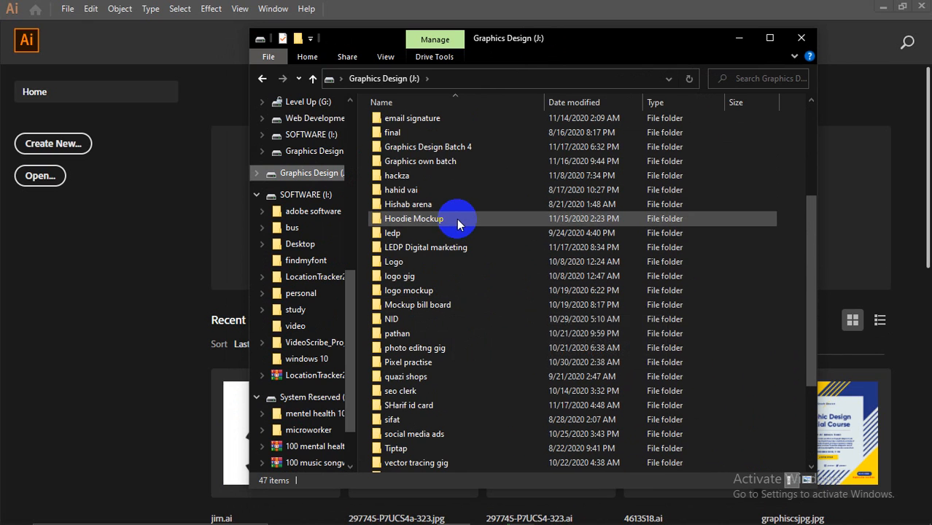
# Step: Browse the J: folders, selecting Graphics own batch, then close File Explorer
pyautogui.click(457, 161)
pyautogui.scroll(4, 504, 274)
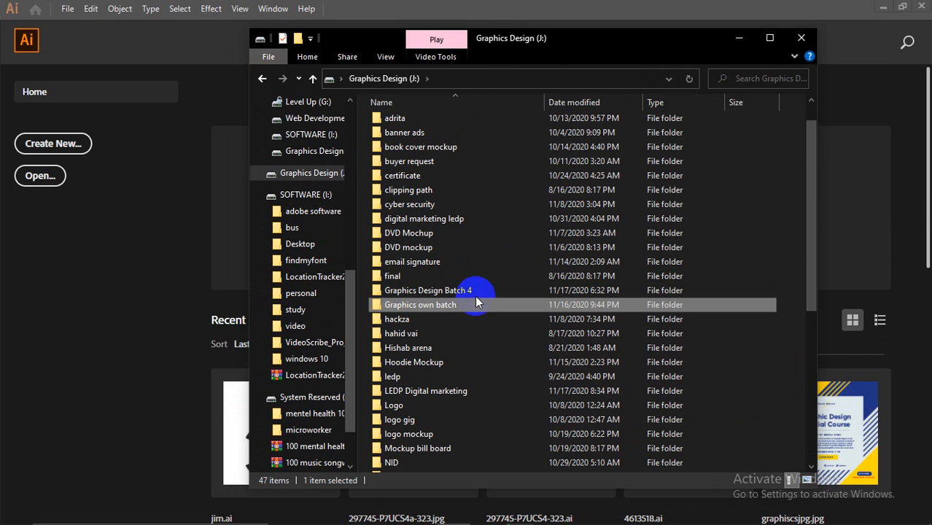
pyautogui.scroll(-2, 463, 279)
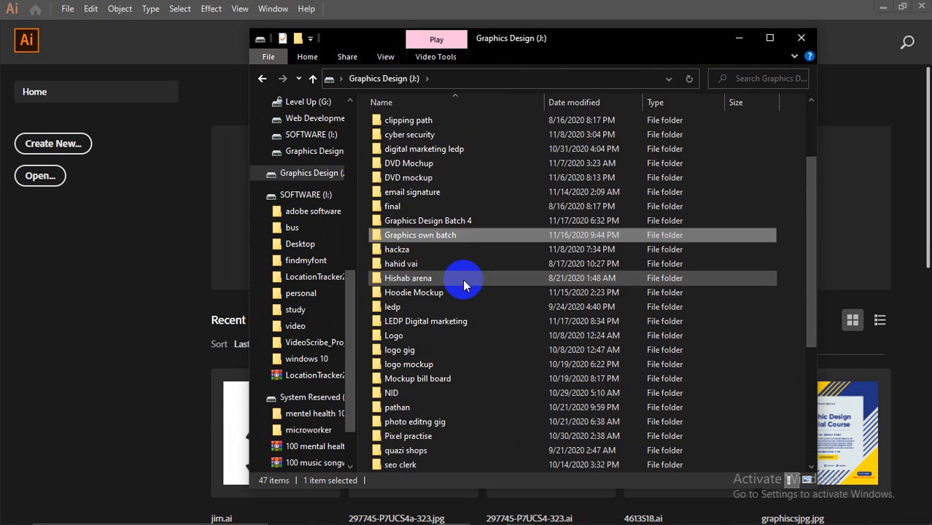
pyautogui.scroll(-2, 464, 283)
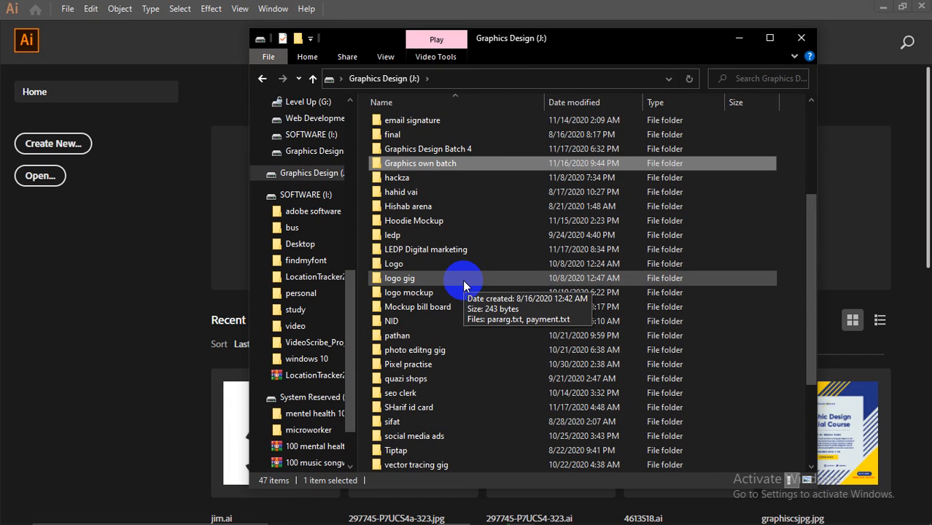
pyautogui.click(802, 37)
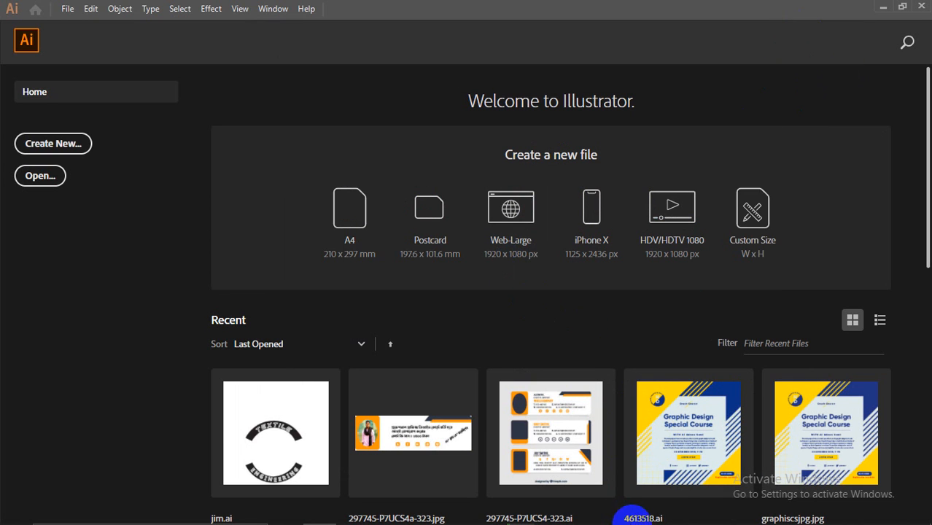
pyautogui.moveTo(669, 517)
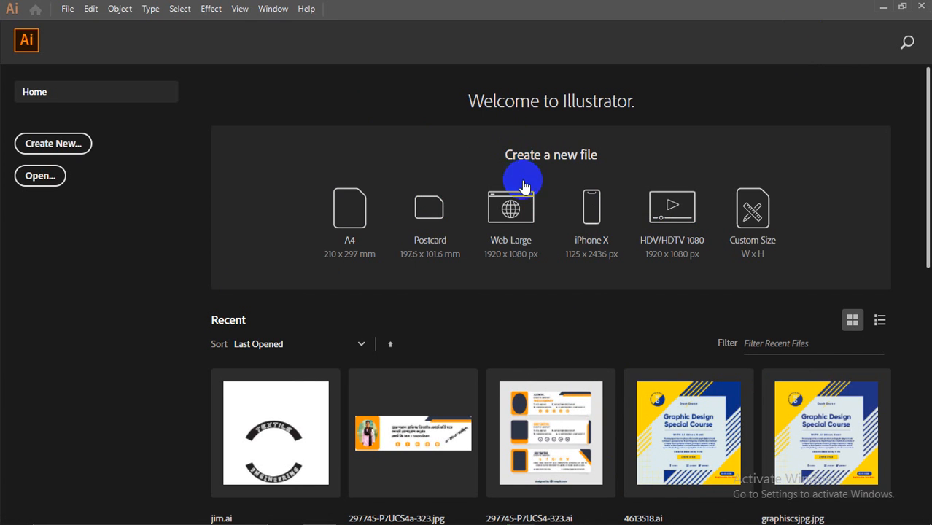
pyautogui.scroll(-3, 525, 182)
pyautogui.scroll(2, 340, 189)
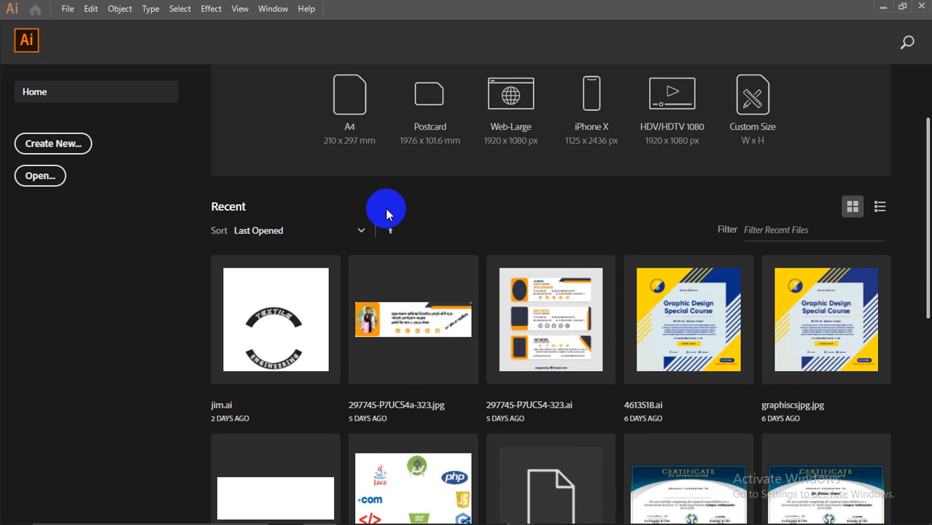
# Step: In File Explorer, go to the hackza free folder on the SOFTWARE (I:) Desktop
pyautogui.click(466, 516)
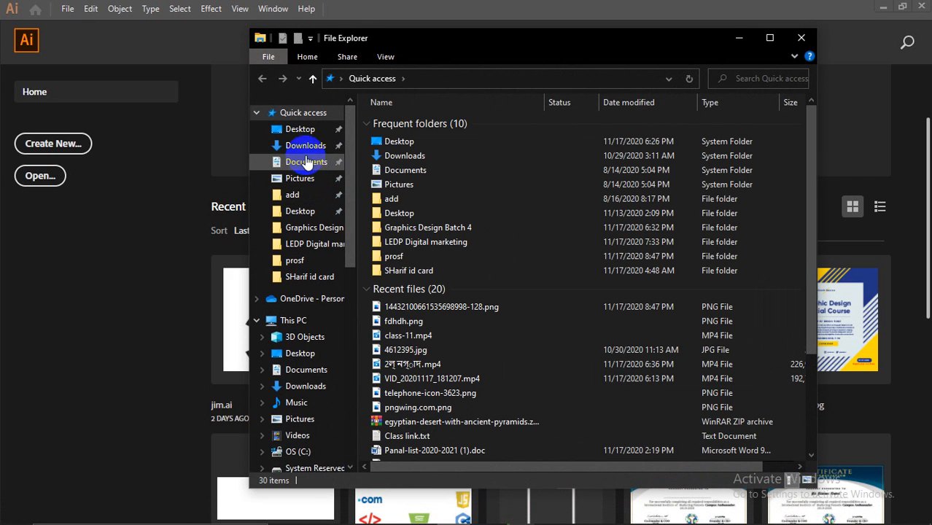
pyautogui.click(305, 163)
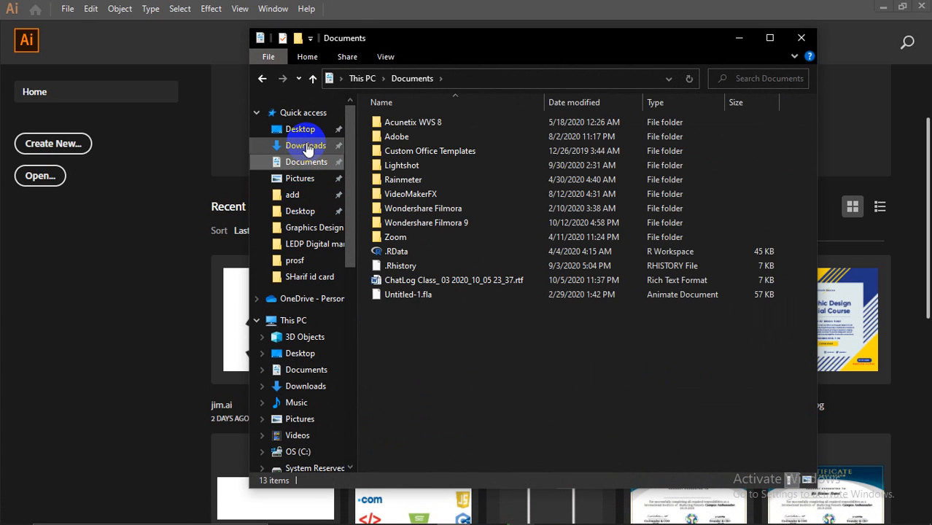
pyautogui.click(307, 148)
pyautogui.click(305, 163)
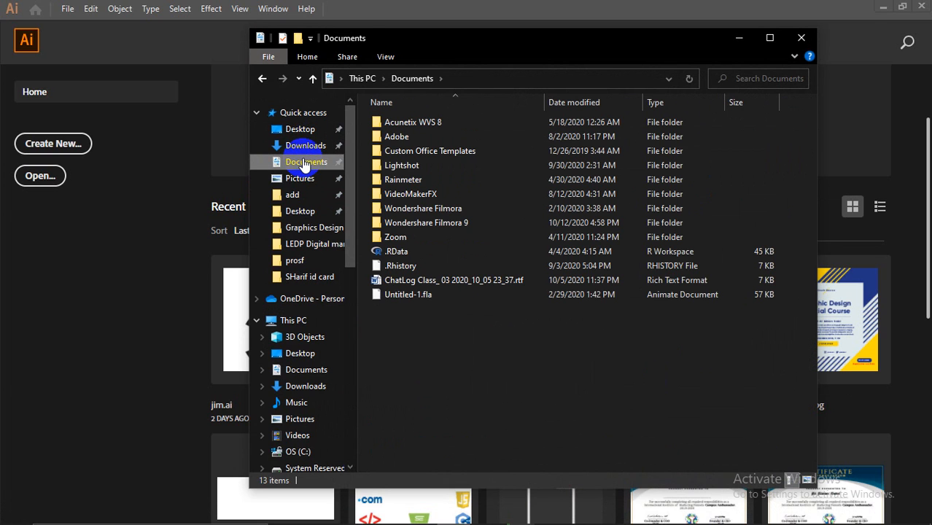
pyautogui.click(298, 211)
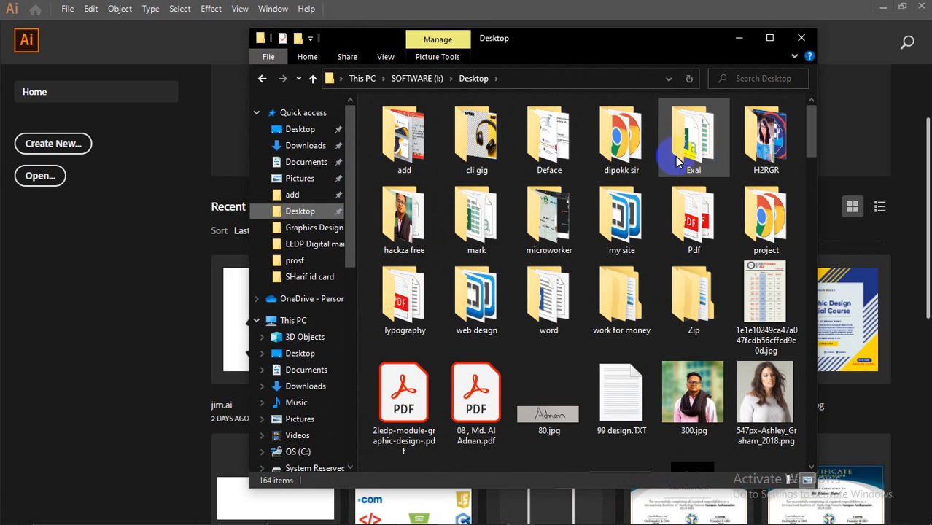
pyautogui.doubleClick(403, 216)
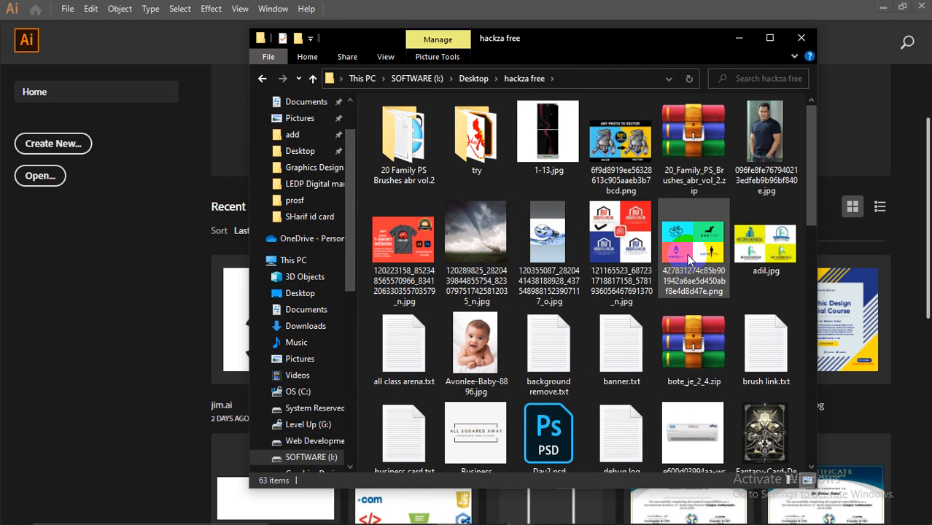
# Step: Open GD-Adobe-Illustrator-Course-Outline.pdf from that folder
pyautogui.scroll(-2, 688, 260)
pyautogui.scroll(-4, 589, 385)
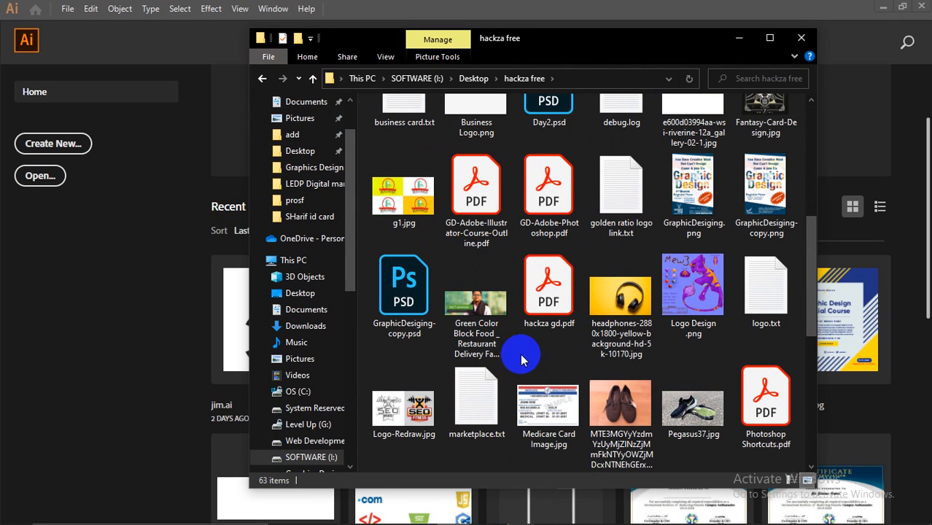
pyautogui.click(490, 223)
pyautogui.doubleClick(491, 223)
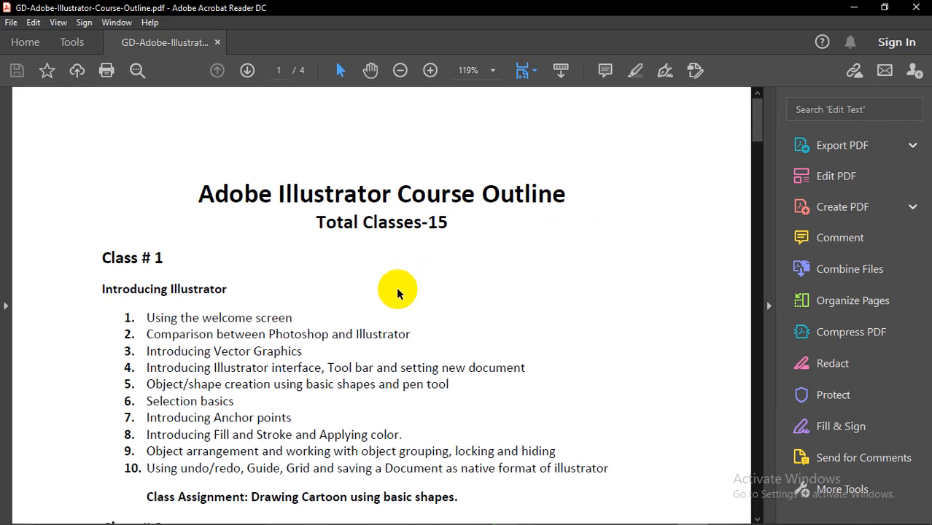
# Step: Scroll the course outline, close Acrobat Reader and File Explorer, and return to the Meet call
pyautogui.scroll(-1, 397, 294)
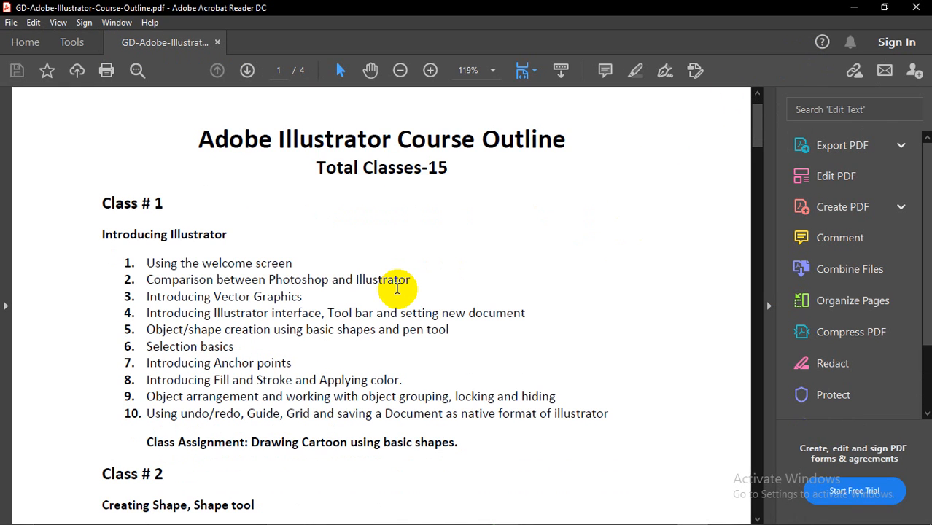
pyautogui.click(855, 8)
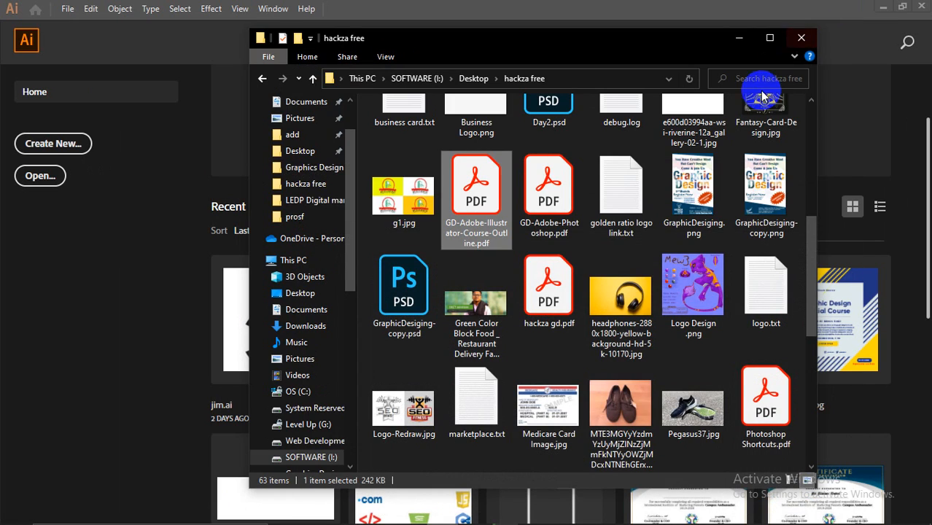
pyautogui.click(800, 43)
pyautogui.moveTo(531, 519)
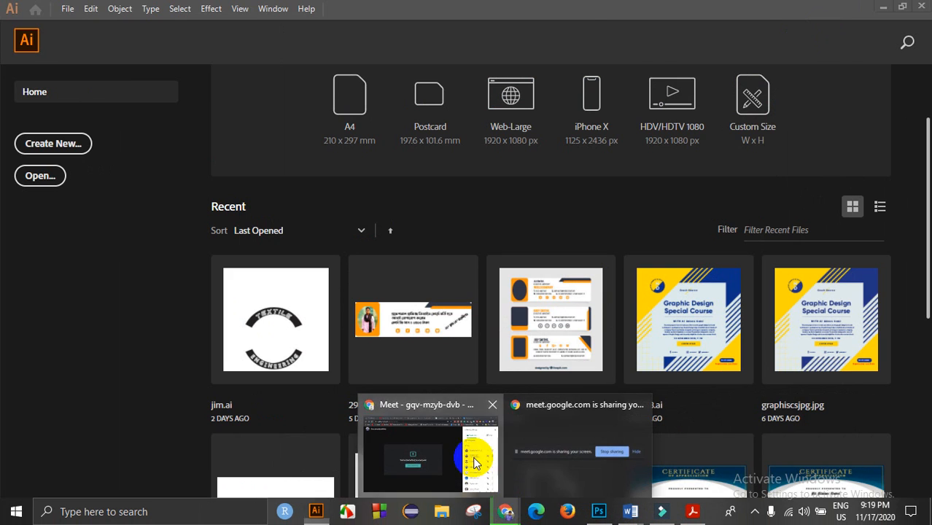
pyautogui.click(471, 456)
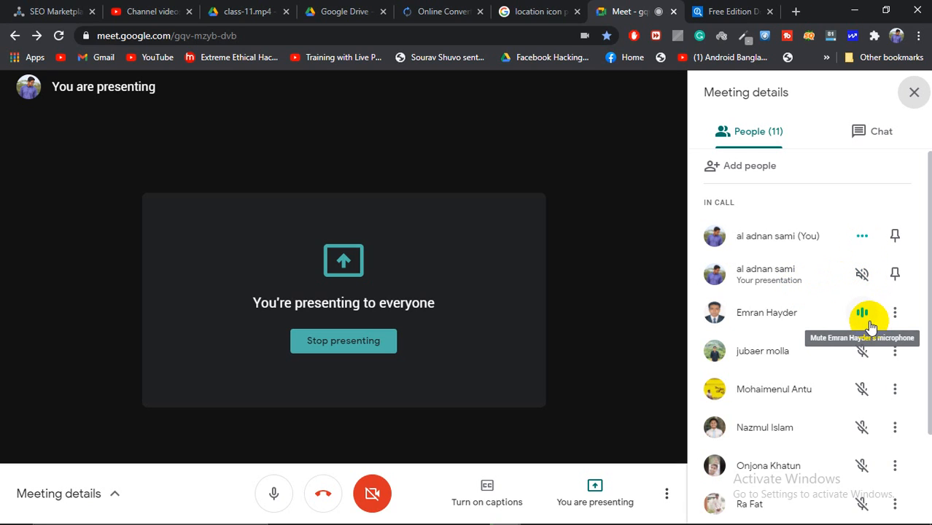
pyautogui.scroll(-3, 855, 350)
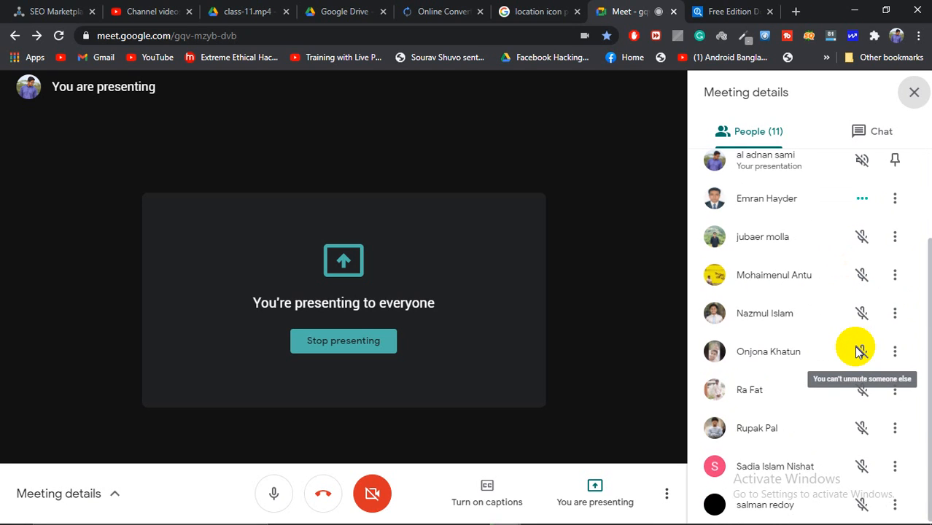
pyautogui.scroll(3, 859, 352)
pyautogui.scroll(-3, 859, 352)
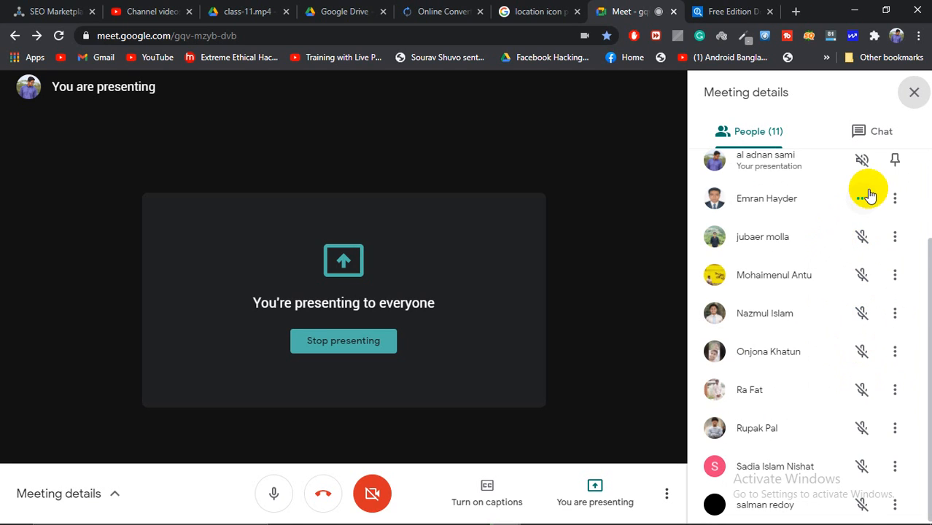
pyautogui.scroll(2, 812, 222)
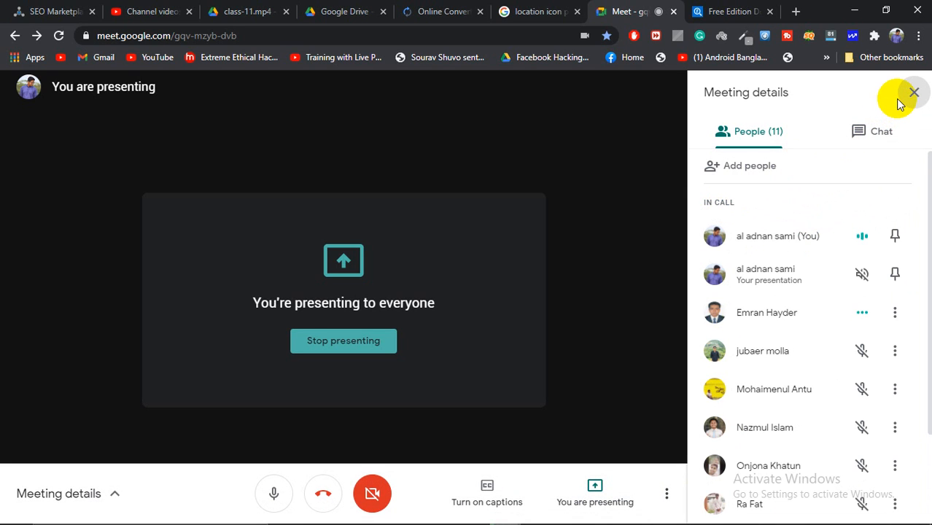
pyautogui.scroll(-3, 863, 343)
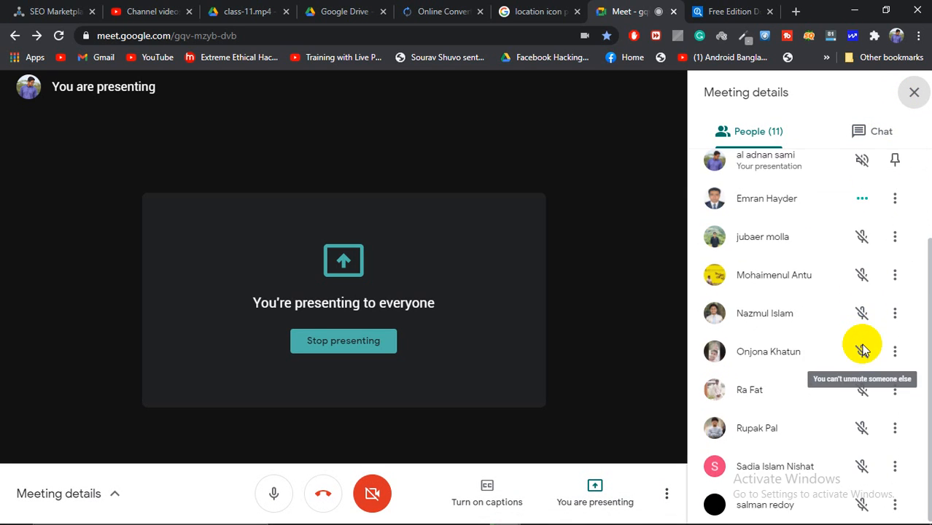
pyautogui.scroll(3, 874, 277)
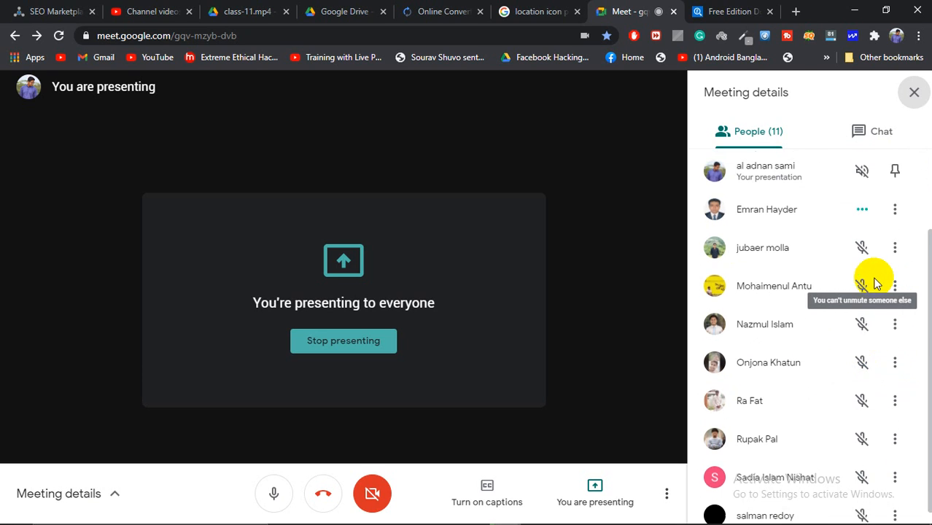
pyautogui.click(912, 91)
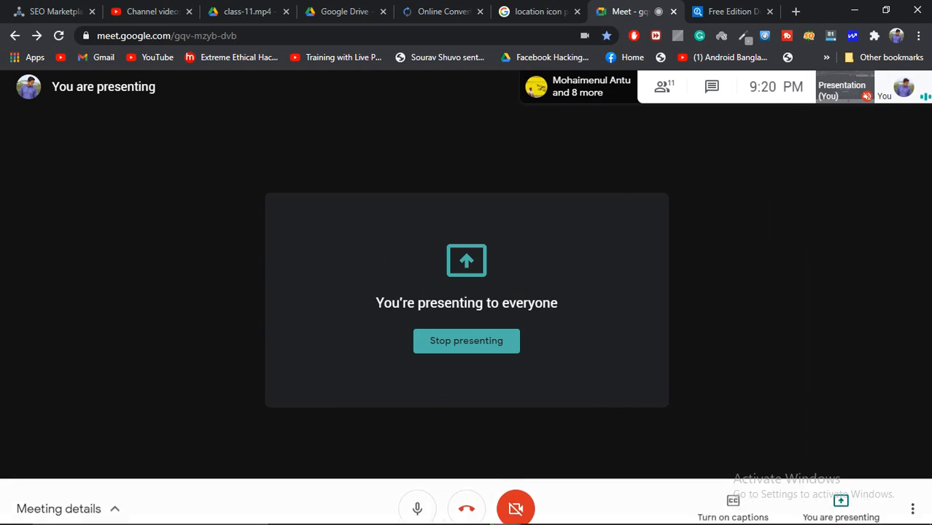
pyautogui.click(665, 87)
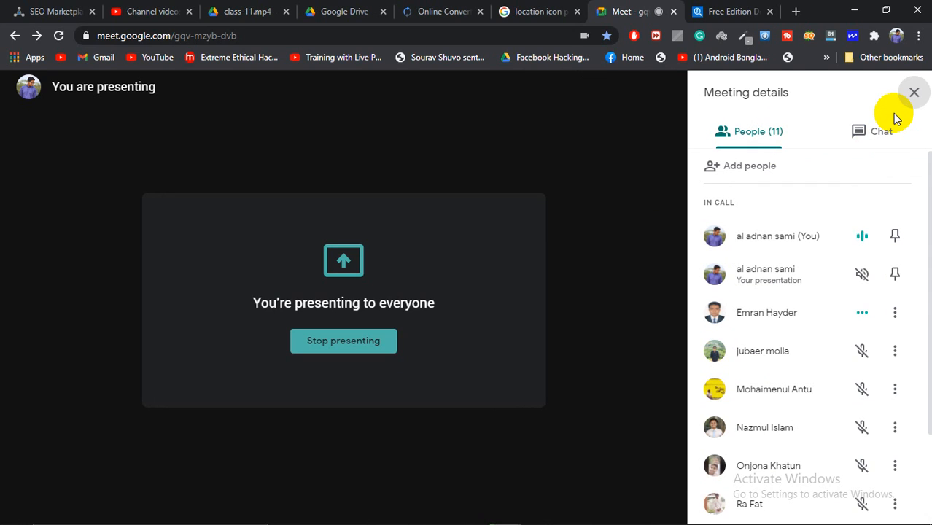
pyautogui.scroll(-2, 798, 397)
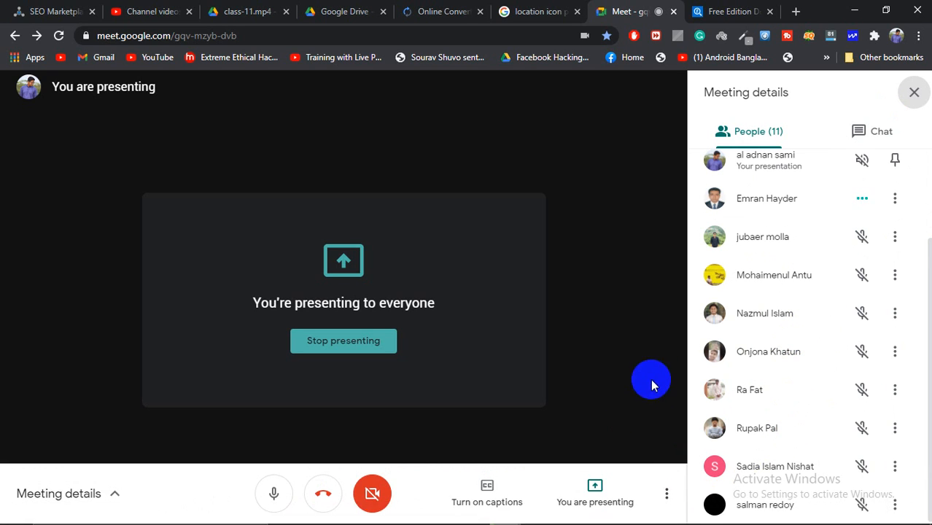
pyautogui.scroll(2, 836, 237)
pyautogui.scroll(-3, 831, 270)
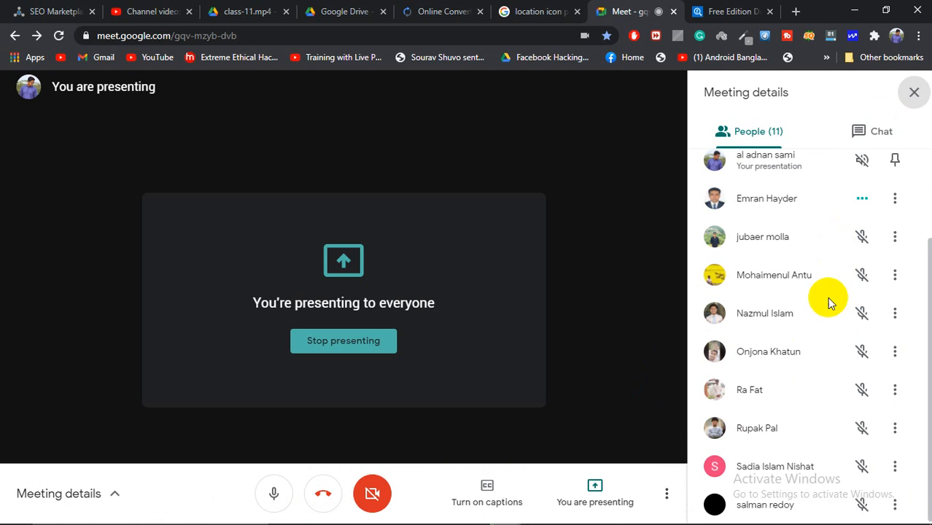
pyautogui.scroll(3, 802, 424)
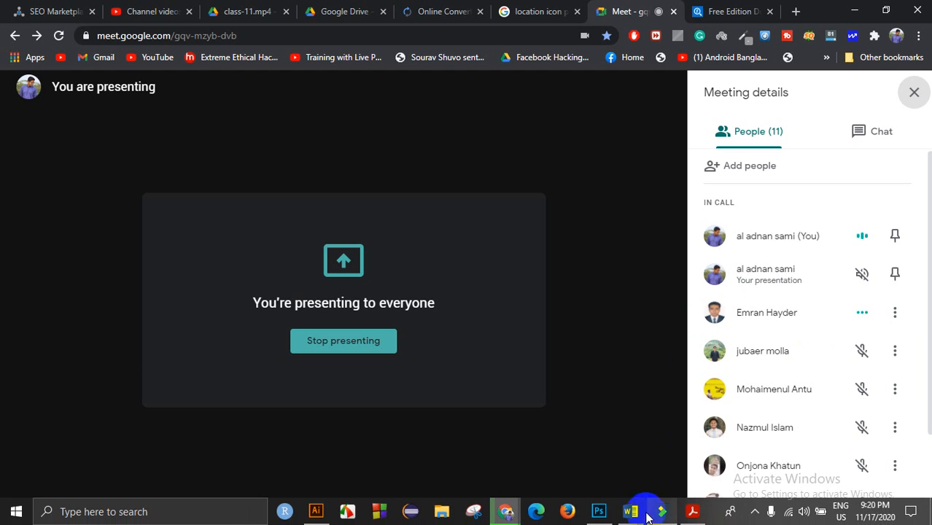
pyautogui.moveTo(609, 511)
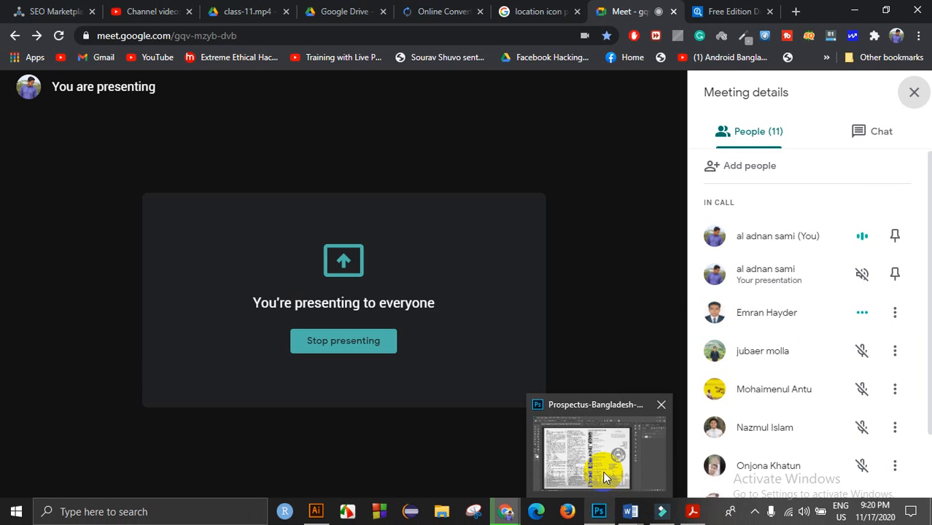
# Step: Bring Photoshop forward and look over the Untitled-5 brochure document
pyautogui.click(603, 471)
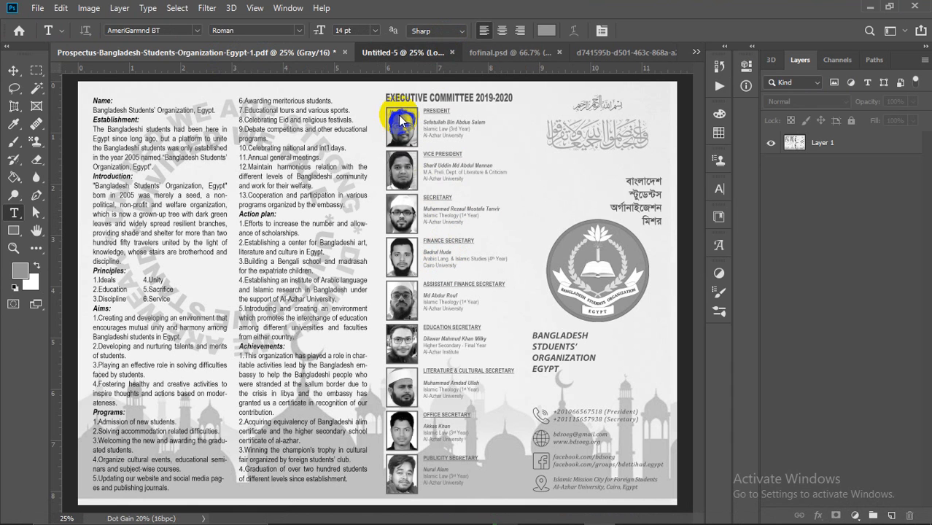
pyautogui.click(405, 52)
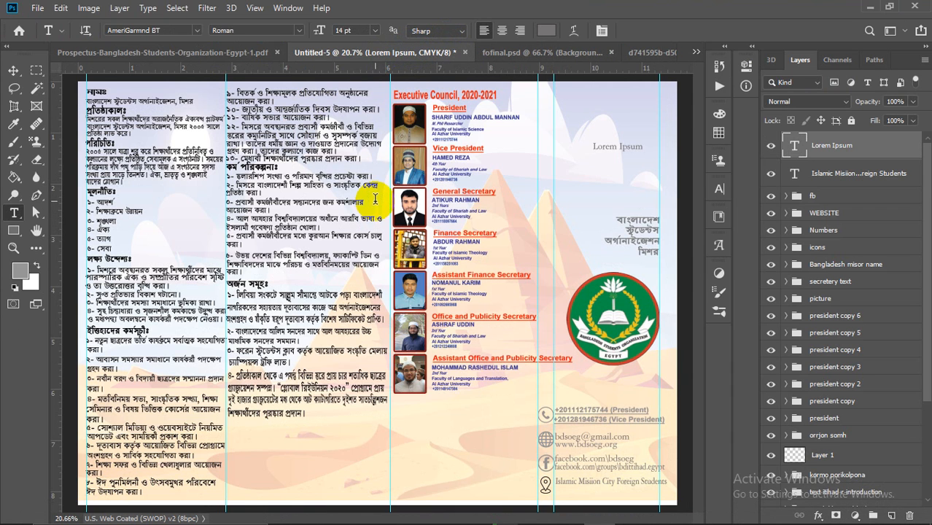
pyautogui.scroll(-1, 368, 198)
pyautogui.scroll(-1, 271, 270)
pyautogui.scroll(1, 271, 270)
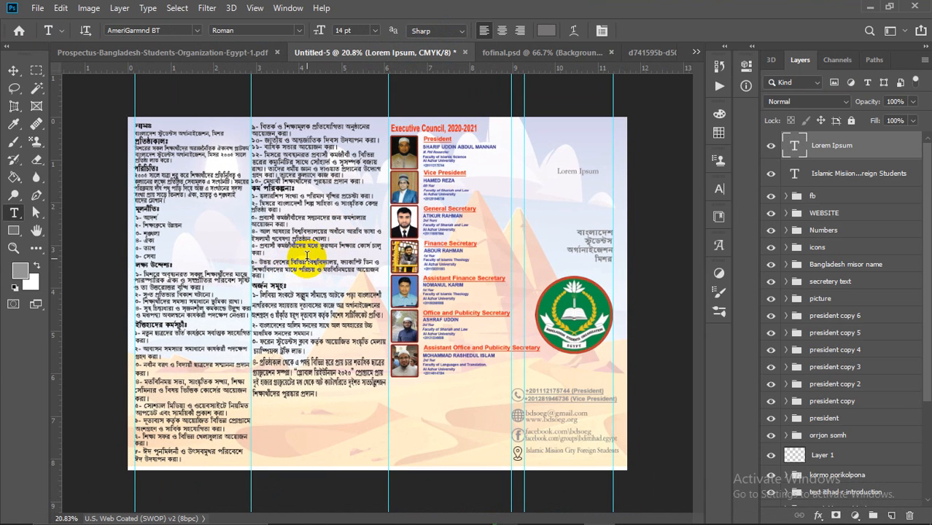
pyautogui.scroll(1, 252, 268)
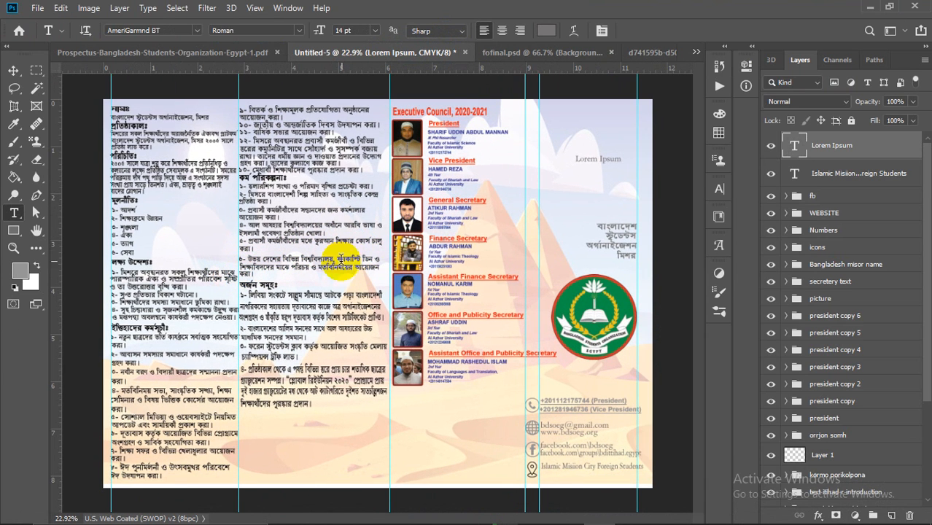
pyautogui.scroll(1, 299, 250)
pyautogui.scroll(-1, 299, 250)
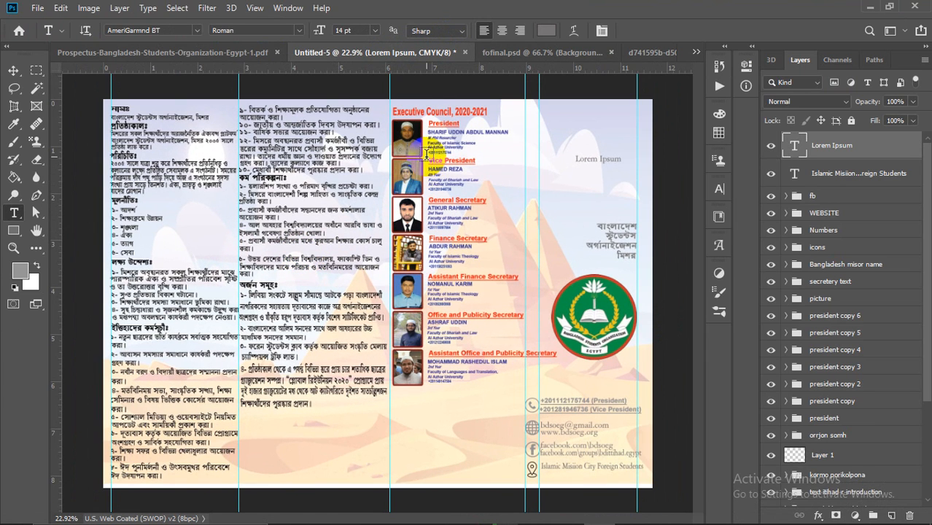
# Step: Delete the Lorem Ipsum text layer, clear the selection, and minimize Photoshop
pyautogui.click(13, 70)
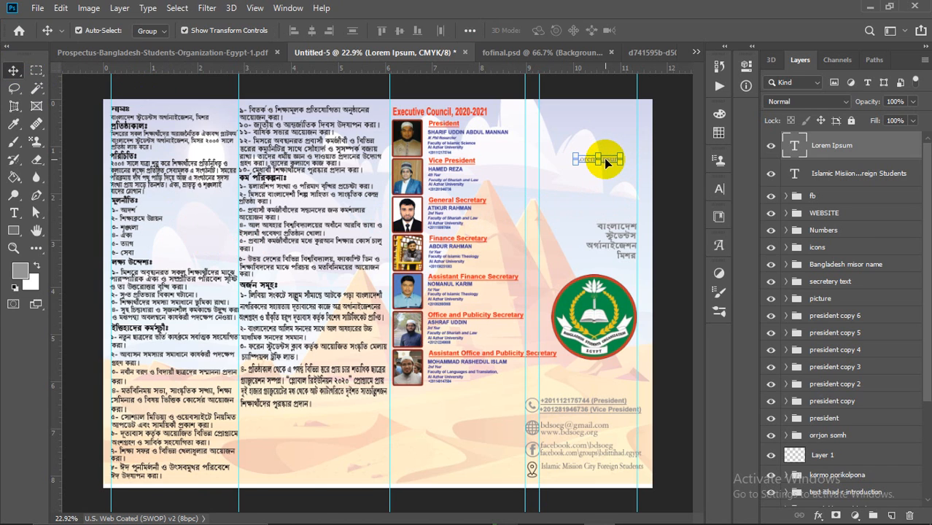
pyautogui.press('Delete')
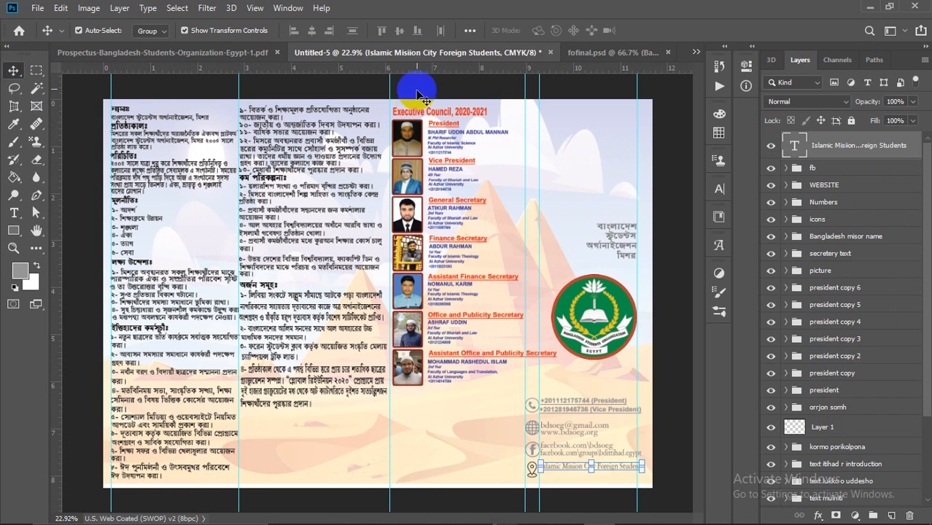
pyautogui.scroll(-2, 410, 176)
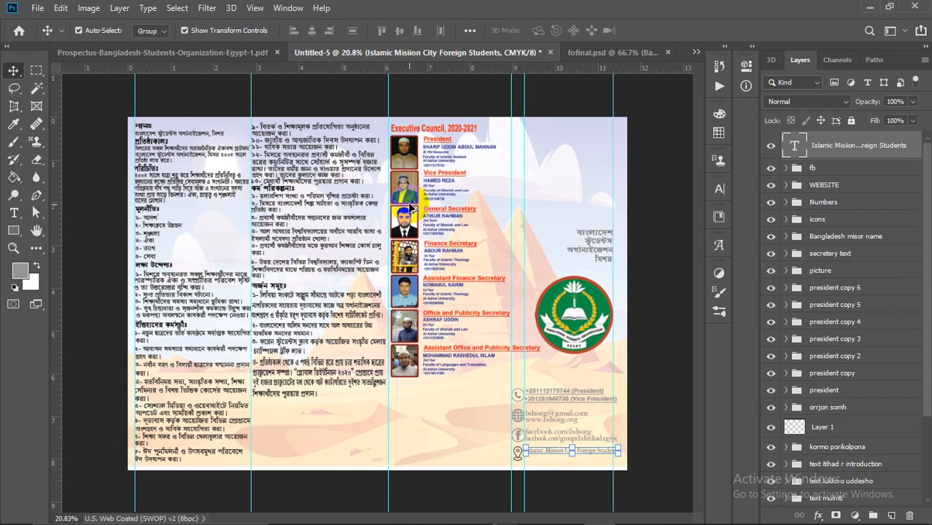
pyautogui.scroll(3, 362, 237)
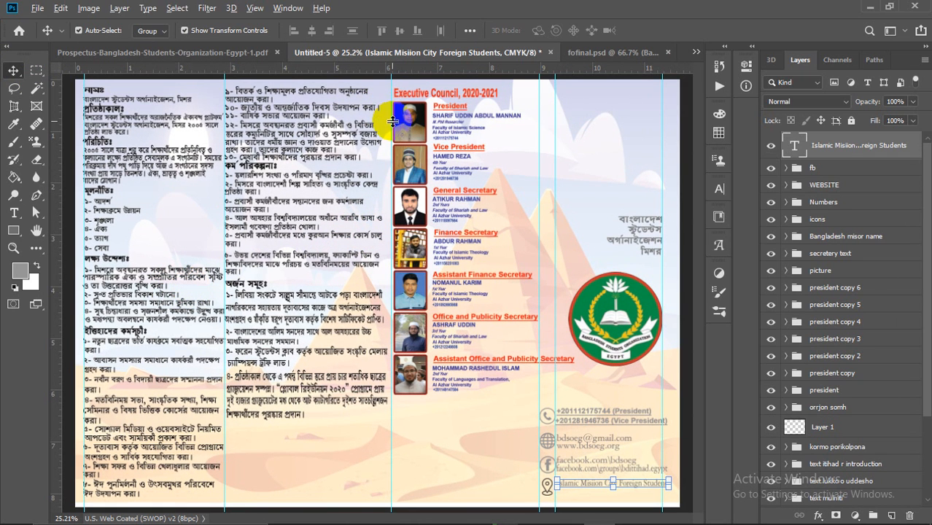
pyautogui.scroll(-1, 389, 198)
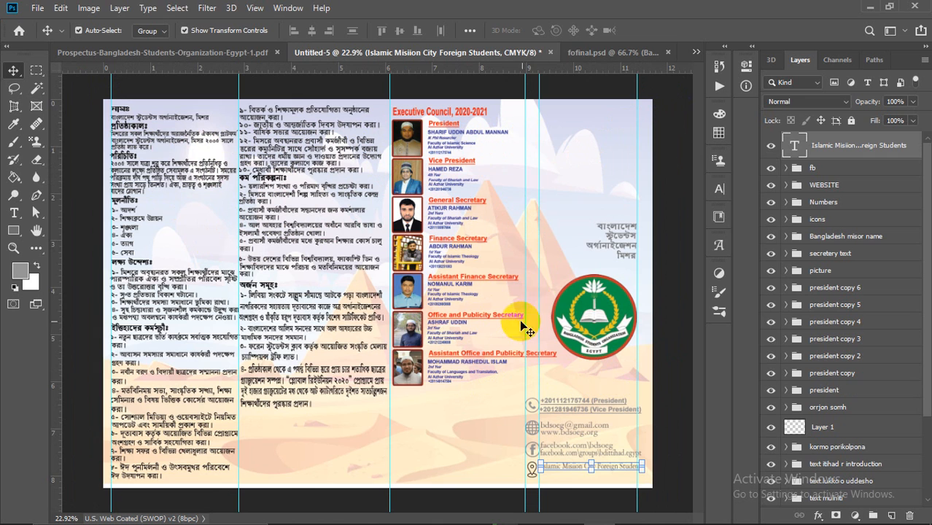
pyautogui.click(676, 136)
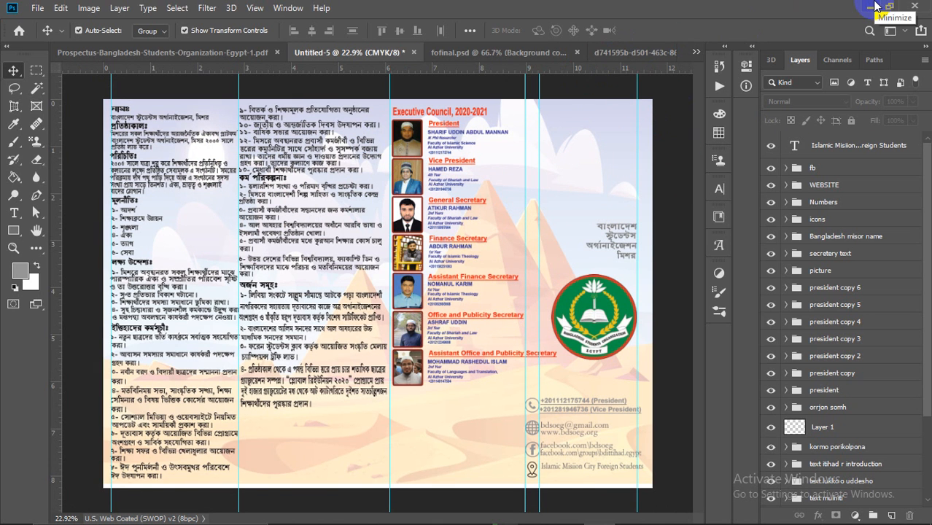
pyautogui.click(874, 6)
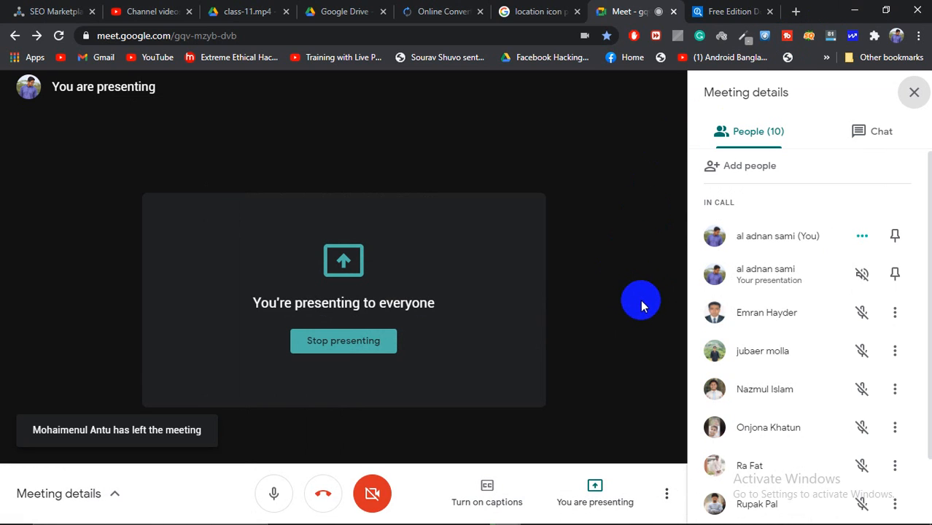
# Step: Admit the person waiting to join, bringing the call to 12 participants
pyautogui.scroll(-2, 848, 325)
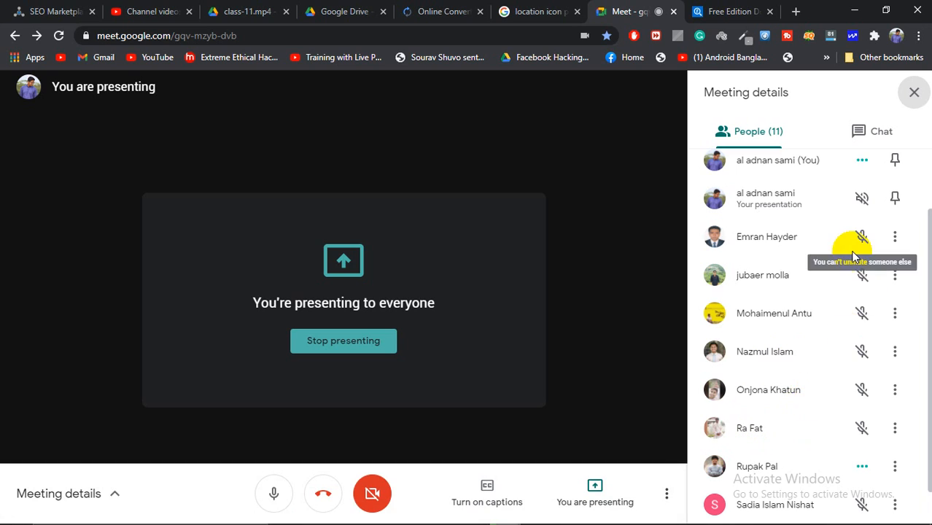
pyautogui.scroll(-1, 800, 375)
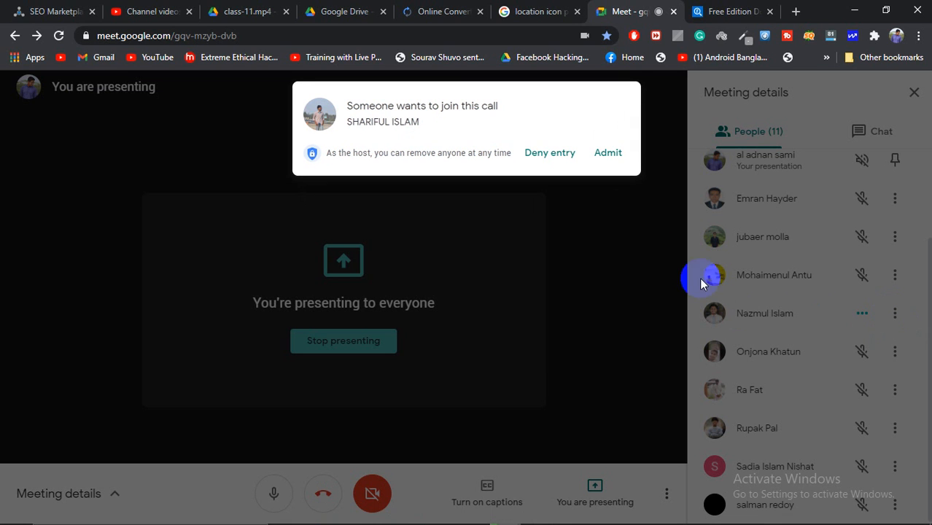
pyautogui.click(606, 152)
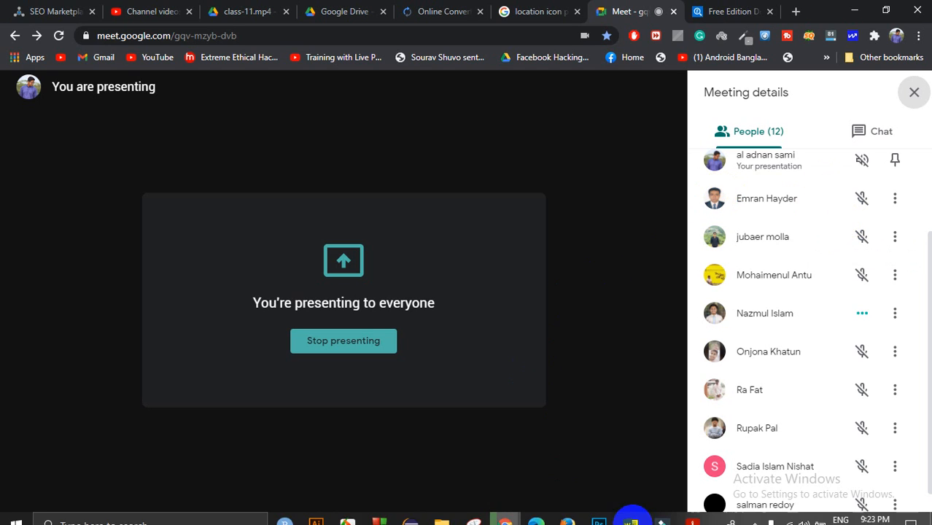
pyautogui.click(595, 482)
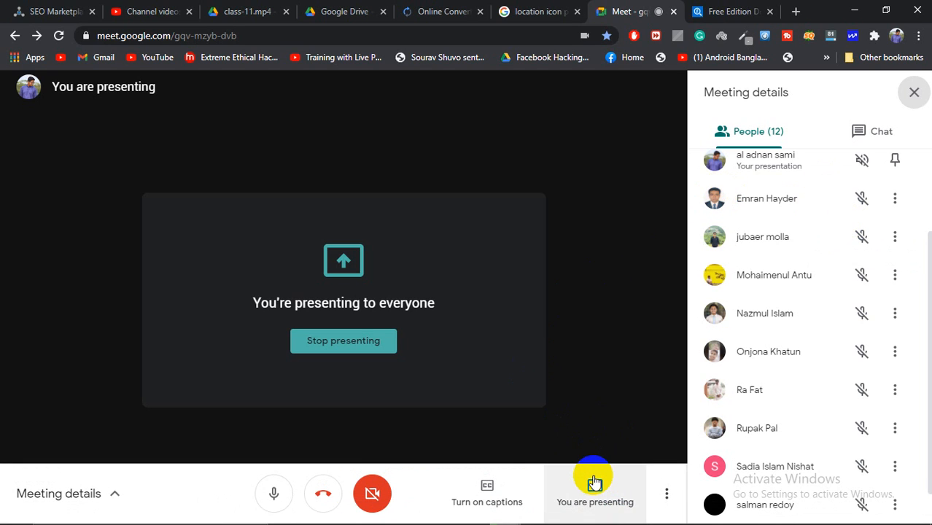
# Step: Keep presenting, load Facebook in a new Chrome tab, and return to the Meet tab
pyautogui.click(591, 483)
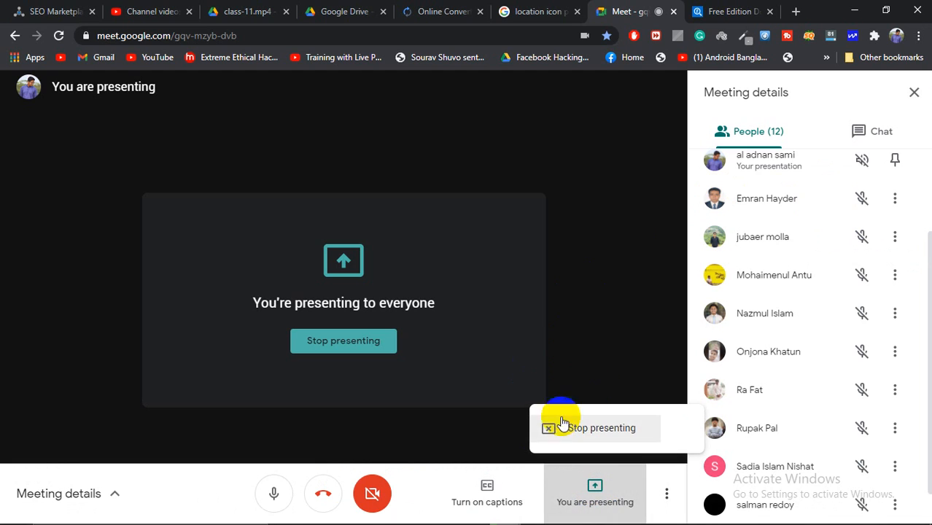
pyautogui.click(576, 428)
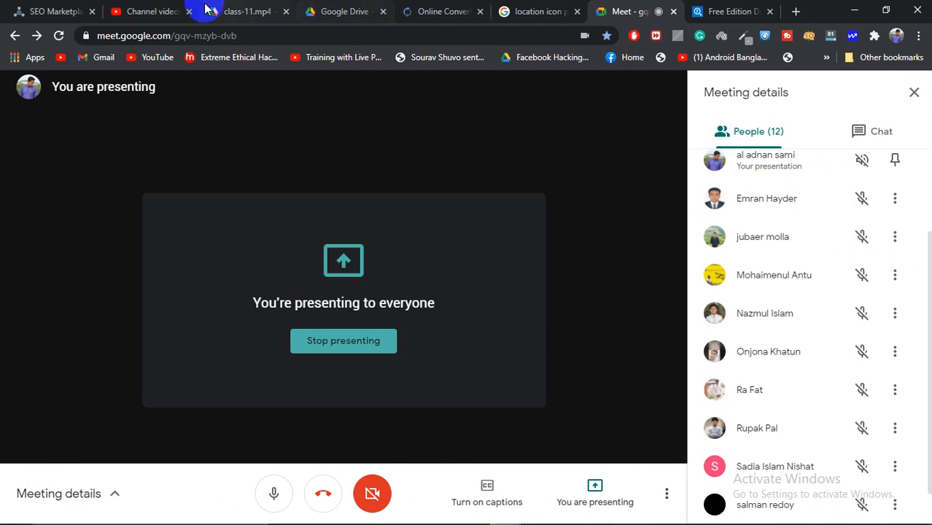
pyautogui.click(795, 11)
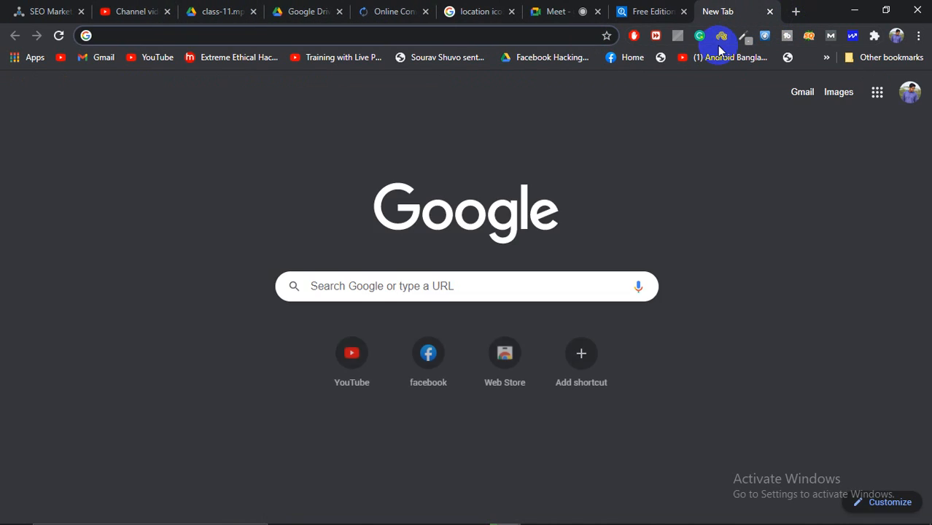
pyautogui.write('fa')
pyautogui.press('Return')
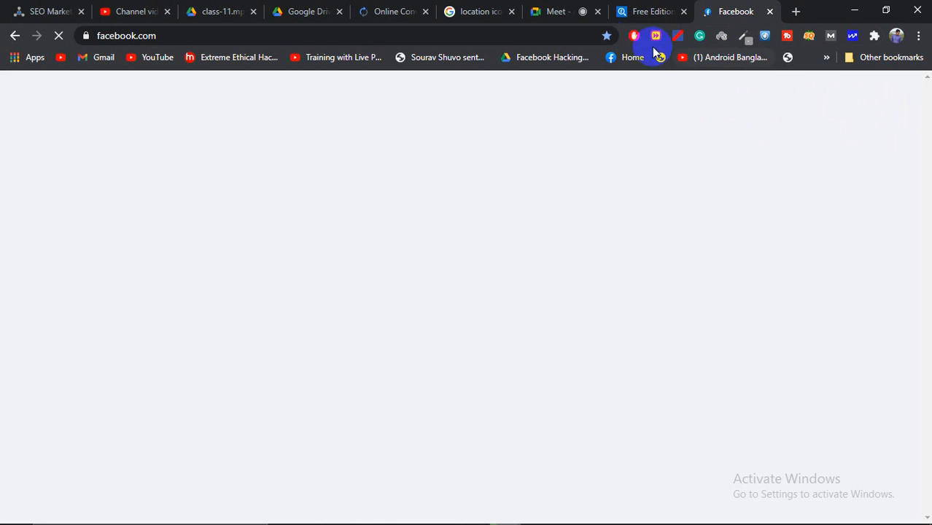
pyautogui.moveTo(706, 512)
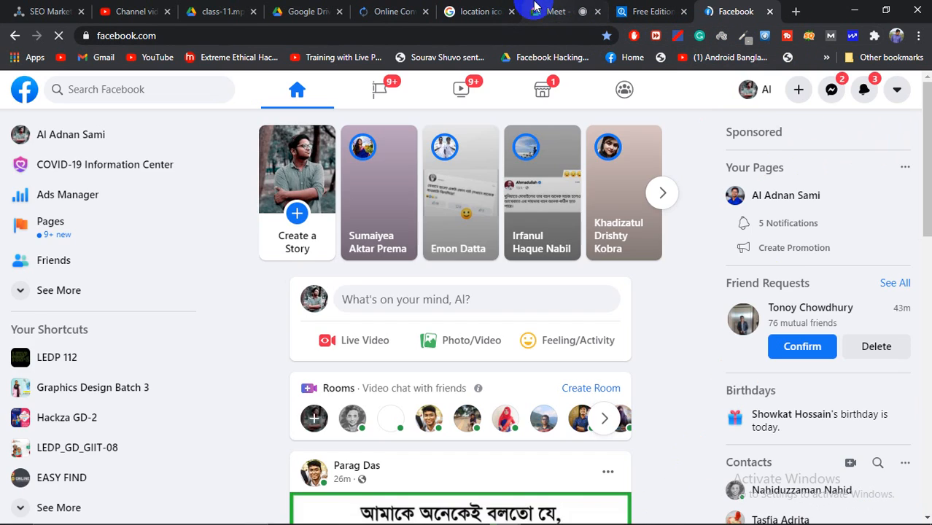
pyautogui.click(536, 11)
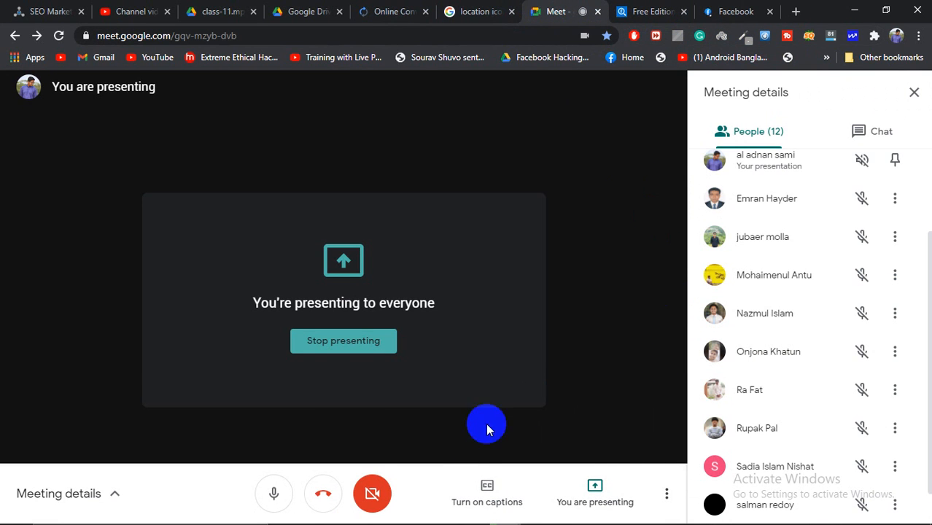
# Step: Stop screen sharing and open Facebook's Messenger conversations list
pyautogui.click(598, 493)
pyautogui.click(588, 431)
pyautogui.click(733, 11)
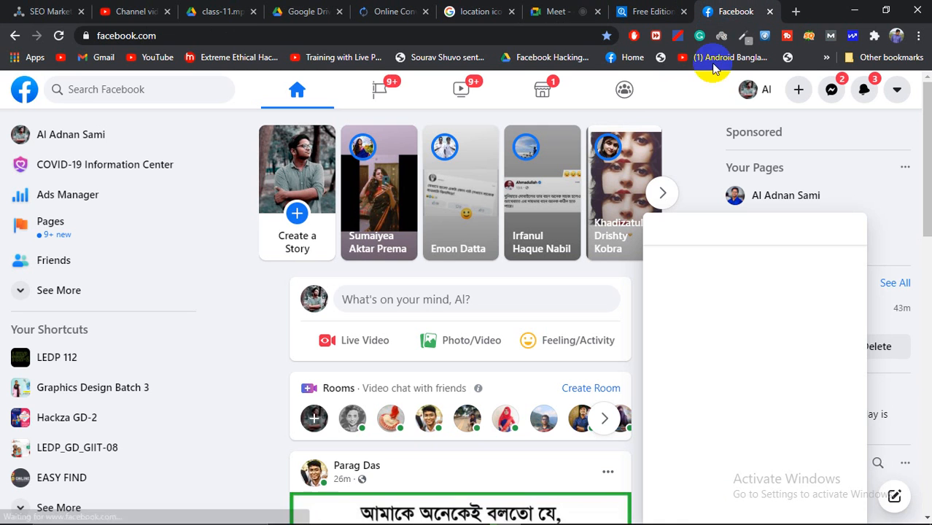
pyautogui.click(845, 229)
pyautogui.click(857, 90)
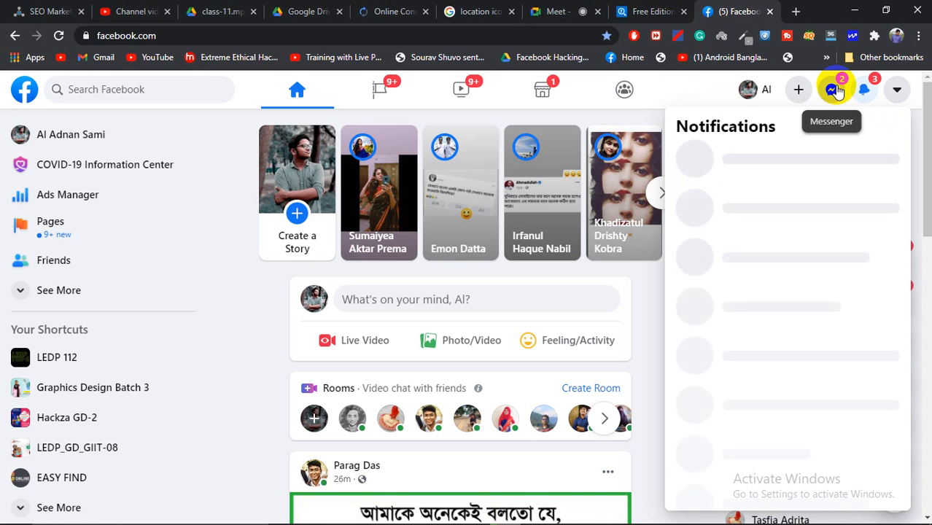
pyautogui.click(837, 91)
# Step: Open the LEDP GRAPHIC DESIGN (GIIT) group chat from Messenger
pyautogui.scroll(-5, 510, 251)
pyautogui.scroll(5, 510, 250)
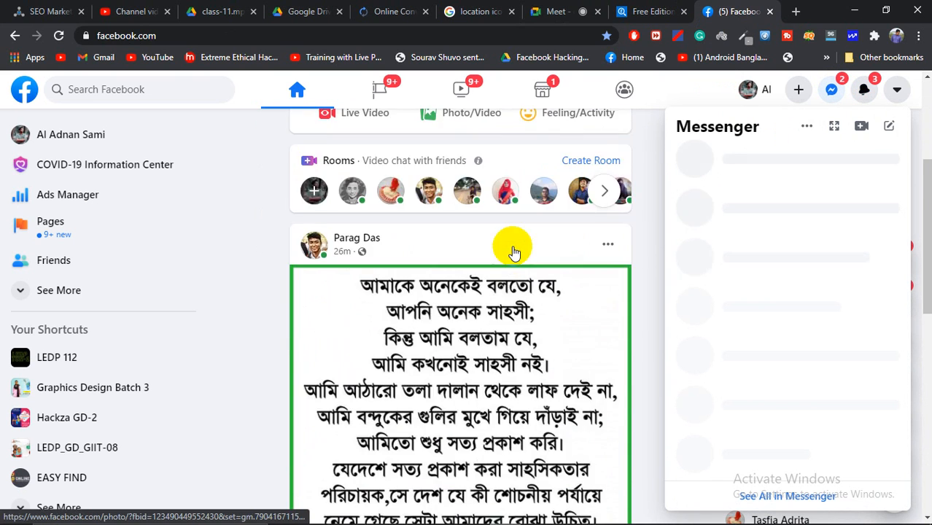
pyautogui.click(839, 92)
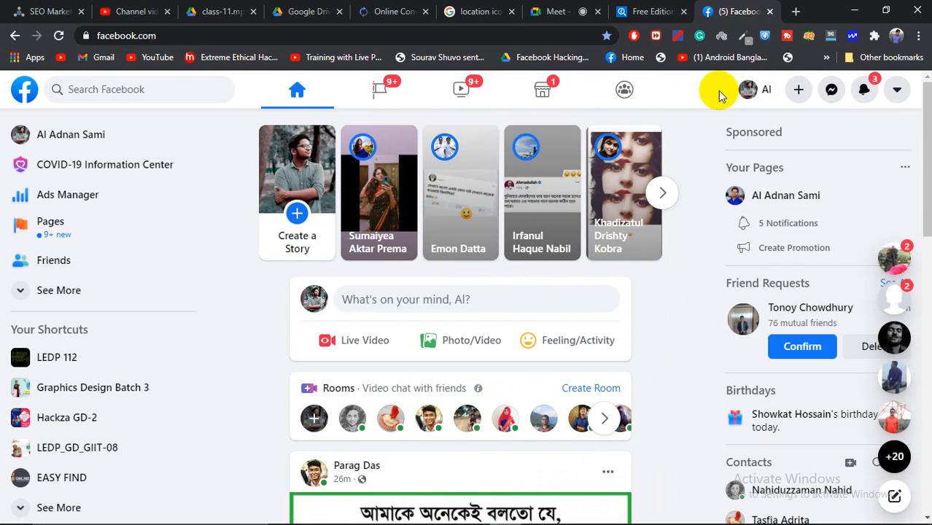
pyautogui.click(828, 91)
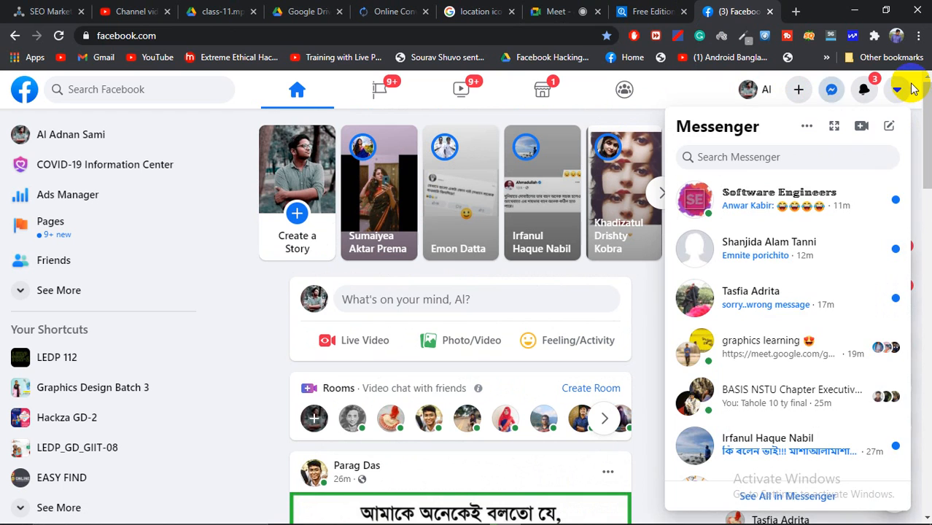
pyautogui.scroll(-2, 782, 270)
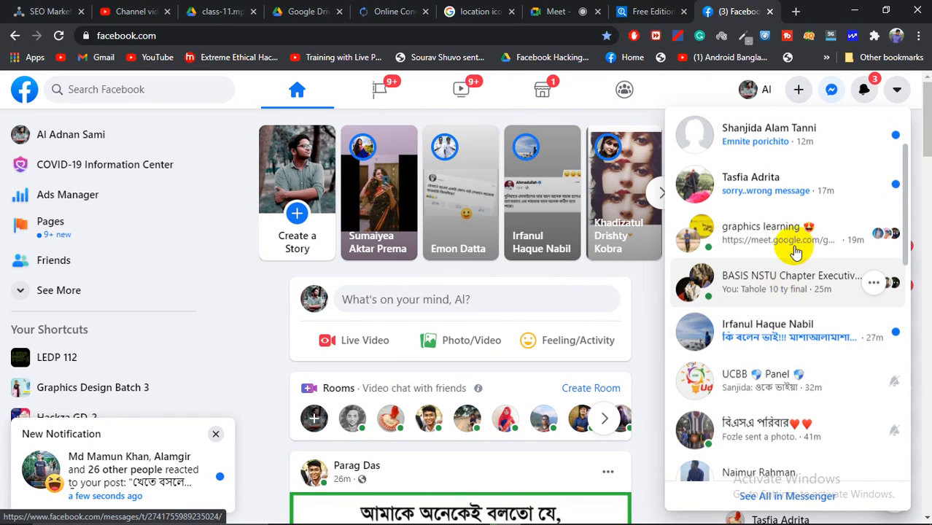
pyautogui.scroll(-2, 779, 339)
pyautogui.scroll(-3, 780, 339)
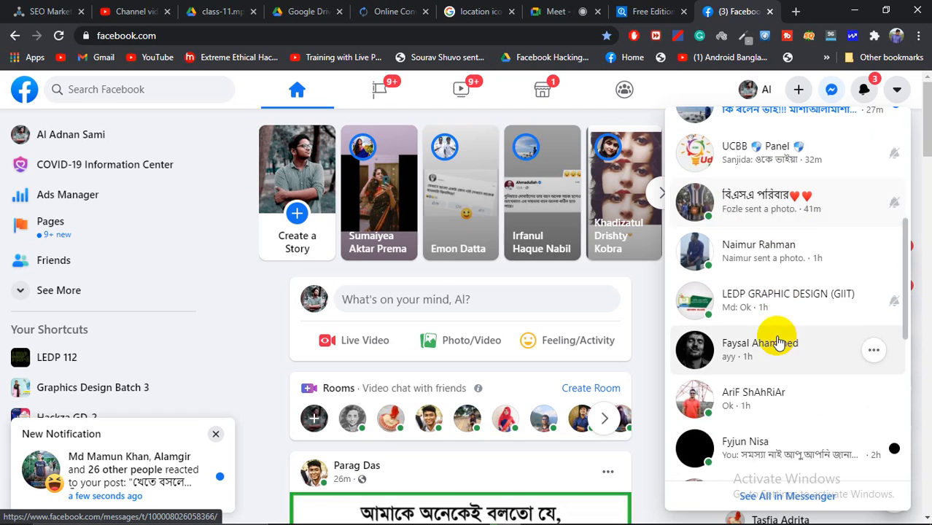
pyautogui.click(786, 296)
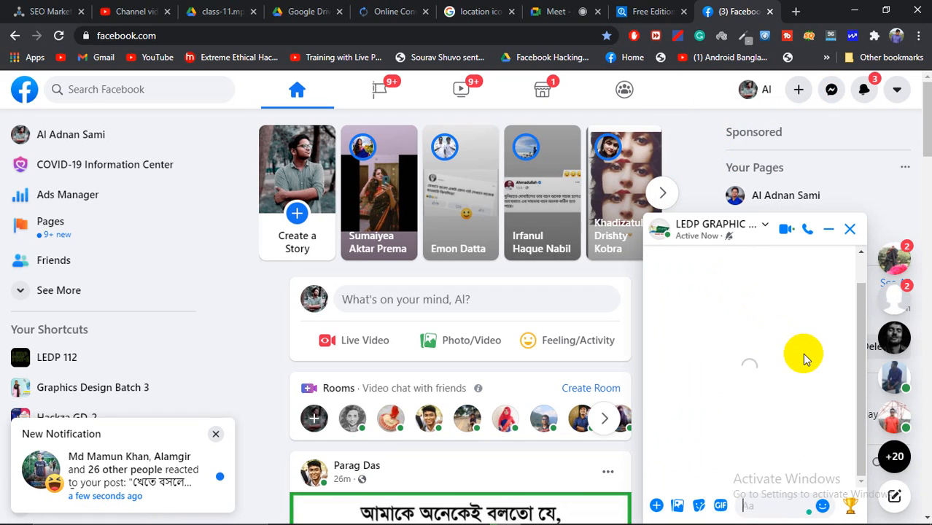
# Step: Share the entire screen again in Google Meet, then return to Facebook
pyautogui.moveTo(751, 519)
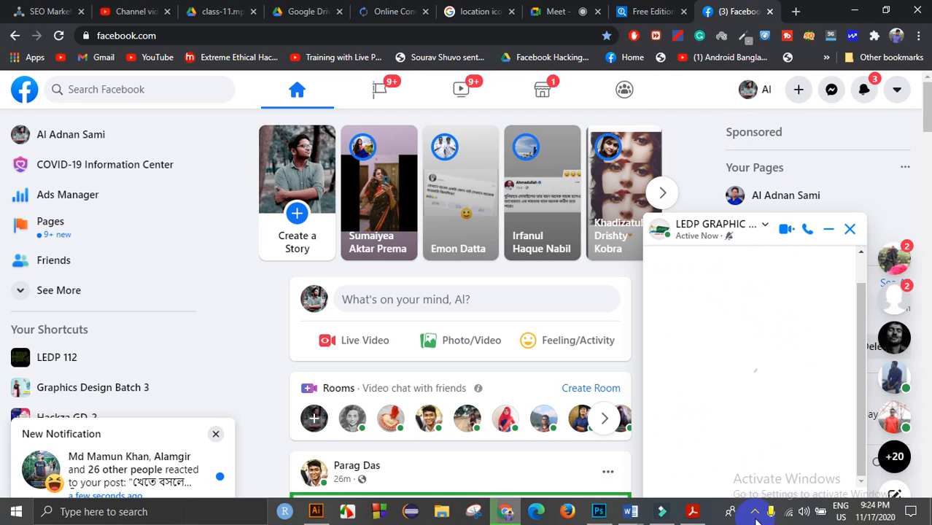
pyautogui.click(559, 11)
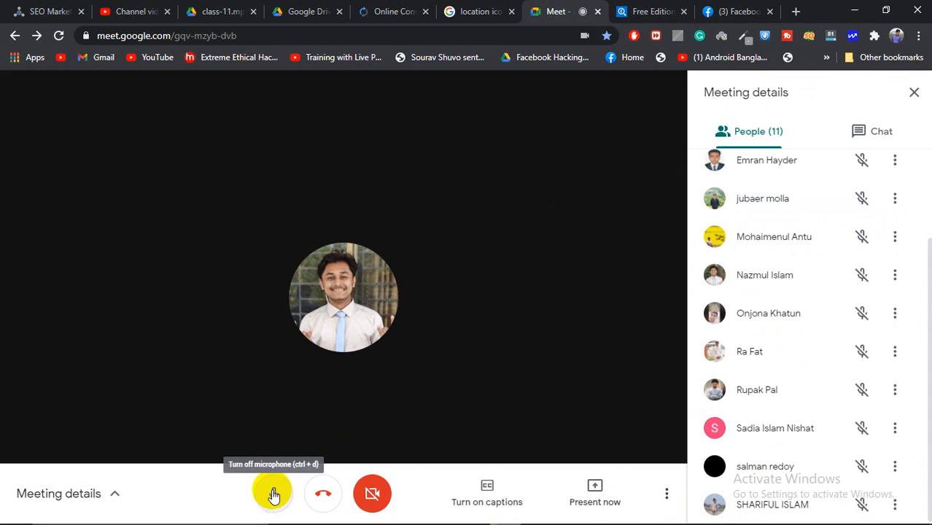
pyautogui.click(593, 488)
pyautogui.click(559, 381)
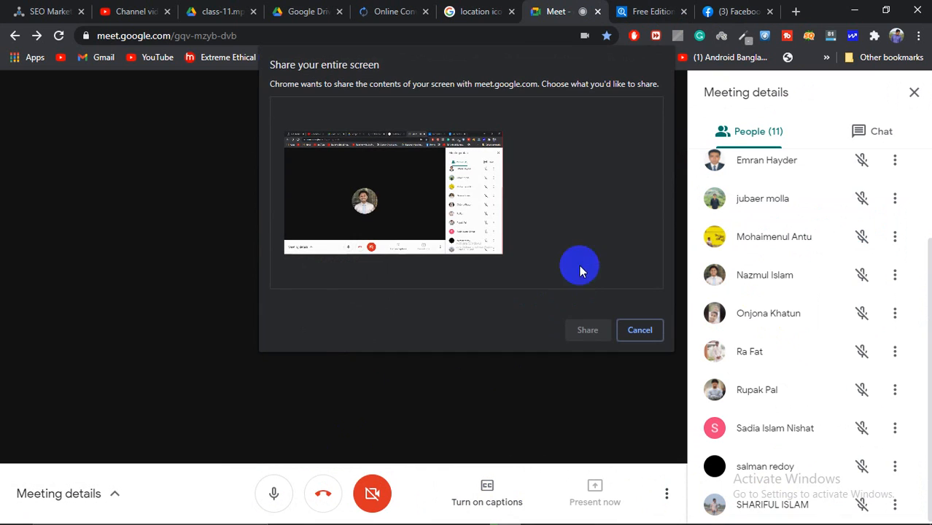
pyautogui.click(431, 187)
pyautogui.click(587, 332)
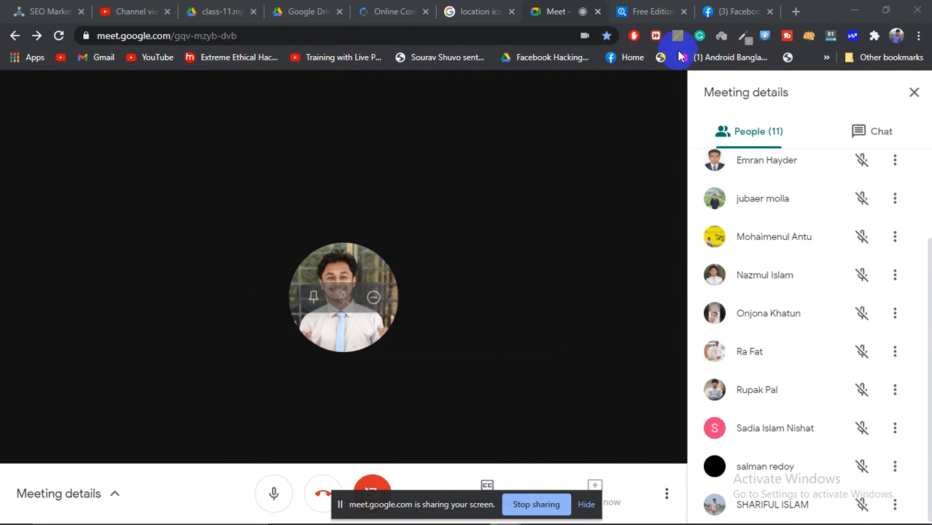
pyautogui.click(741, 12)
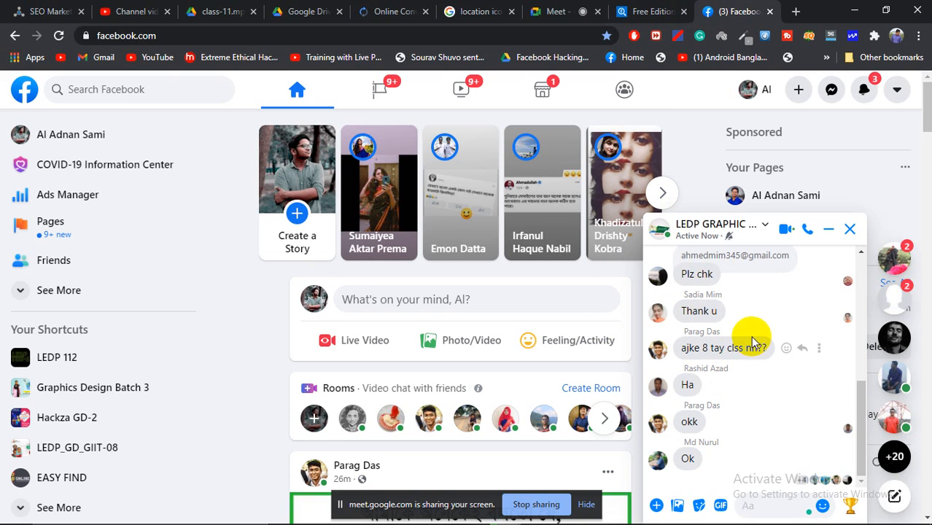
pyautogui.scroll(5, 754, 376)
pyautogui.scroll(1, 754, 376)
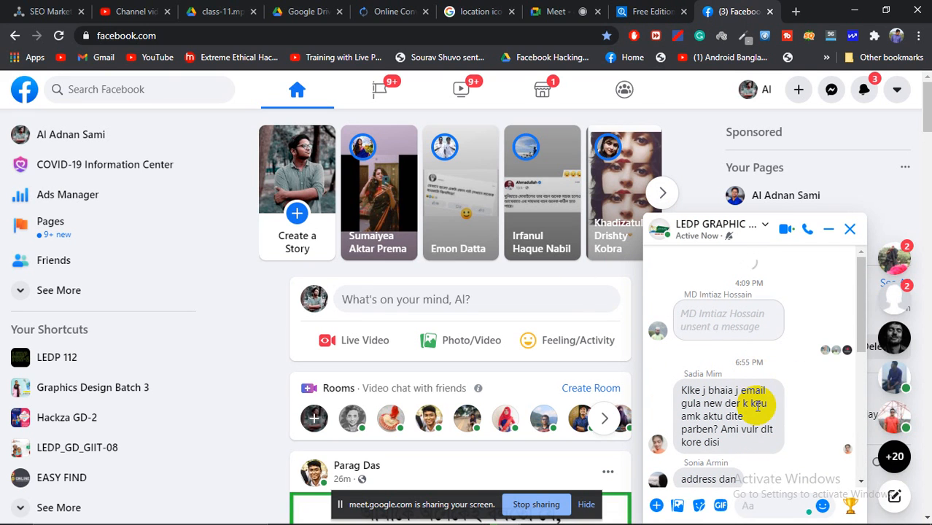
pyautogui.scroll(-5, 773, 403)
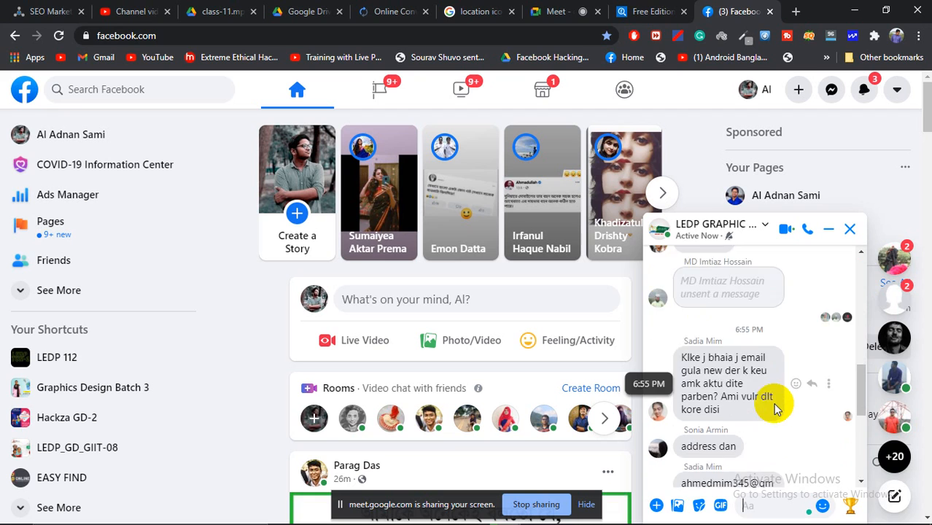
pyautogui.scroll(10, 785, 391)
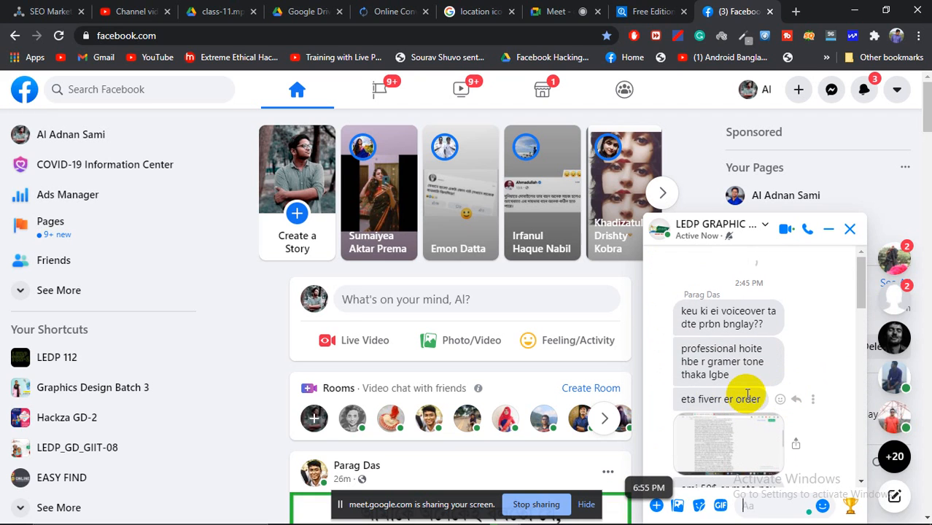
pyautogui.scroll(-5, 723, 398)
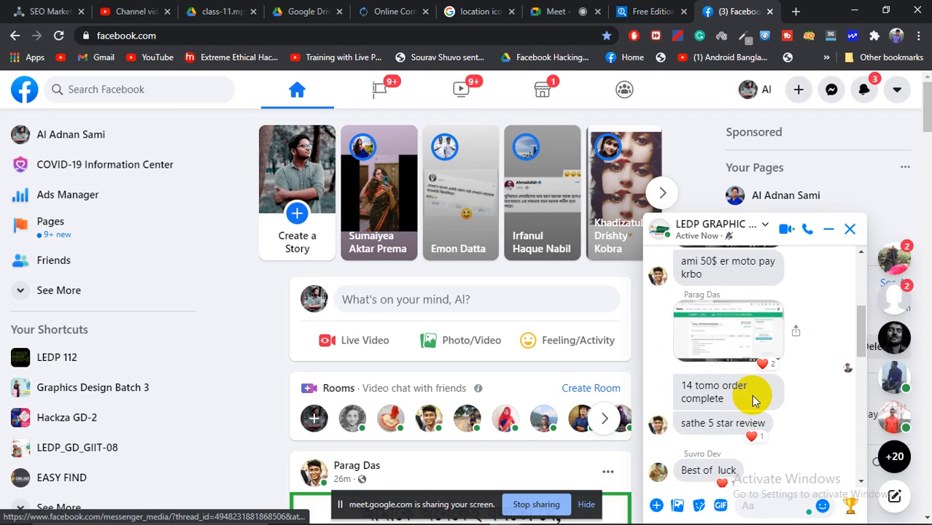
pyautogui.scroll(3, 754, 400)
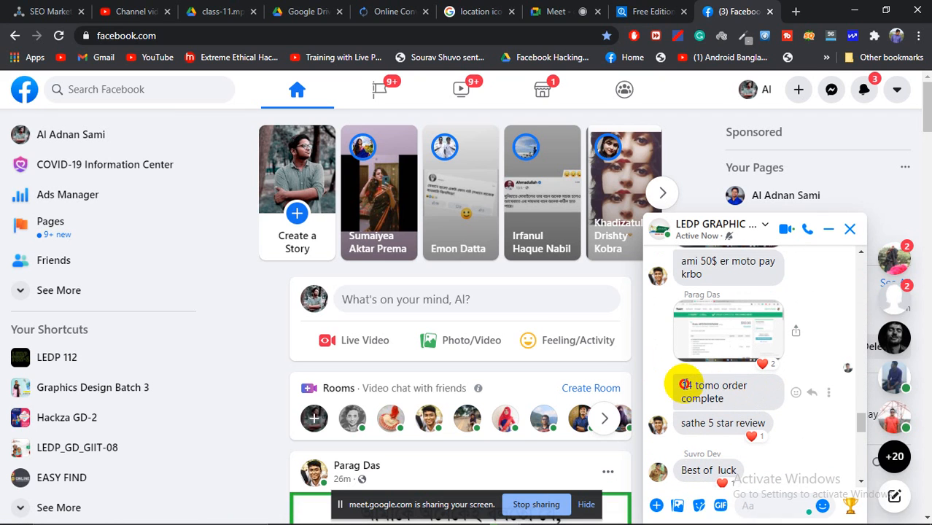
pyautogui.moveTo(682, 384); pyautogui.dragTo(727, 400)
pyautogui.click(690, 422)
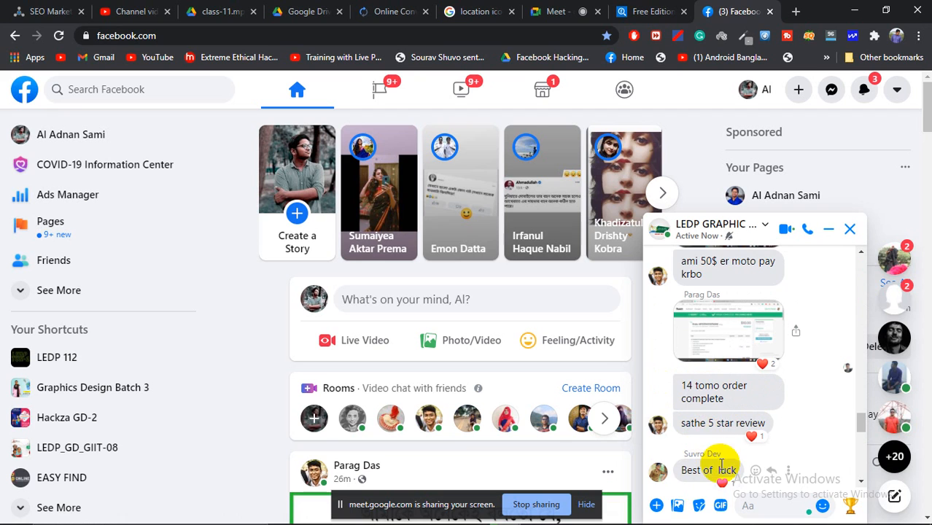
pyautogui.scroll(3, 750, 400)
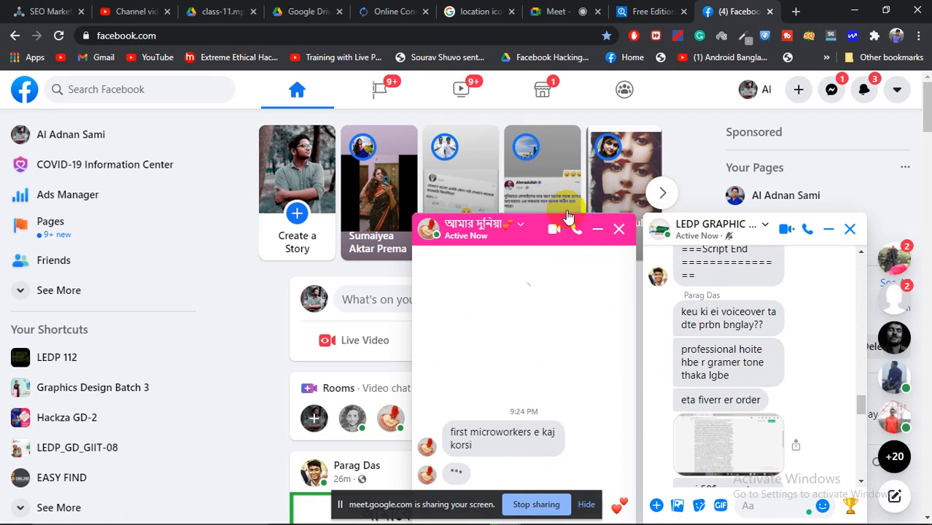
pyautogui.click(618, 231)
pyautogui.scroll(5, 763, 351)
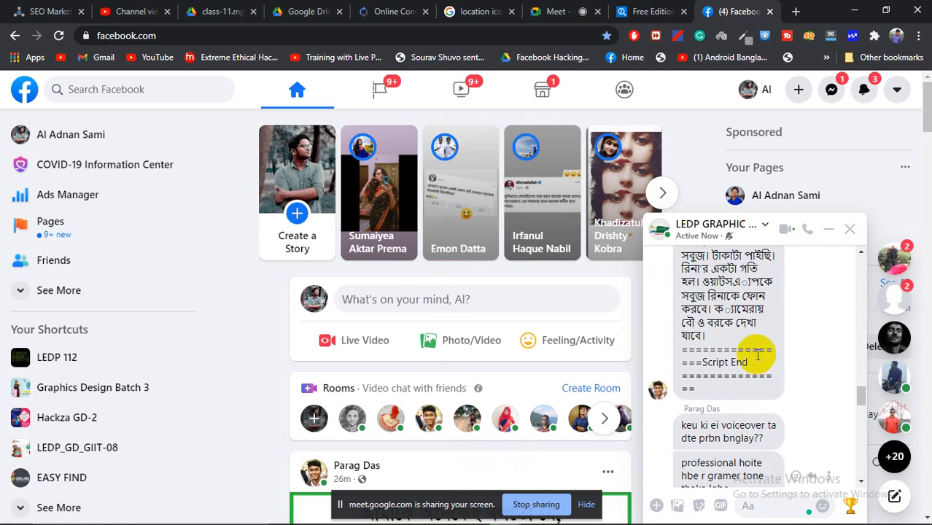
pyautogui.scroll(10, 759, 355)
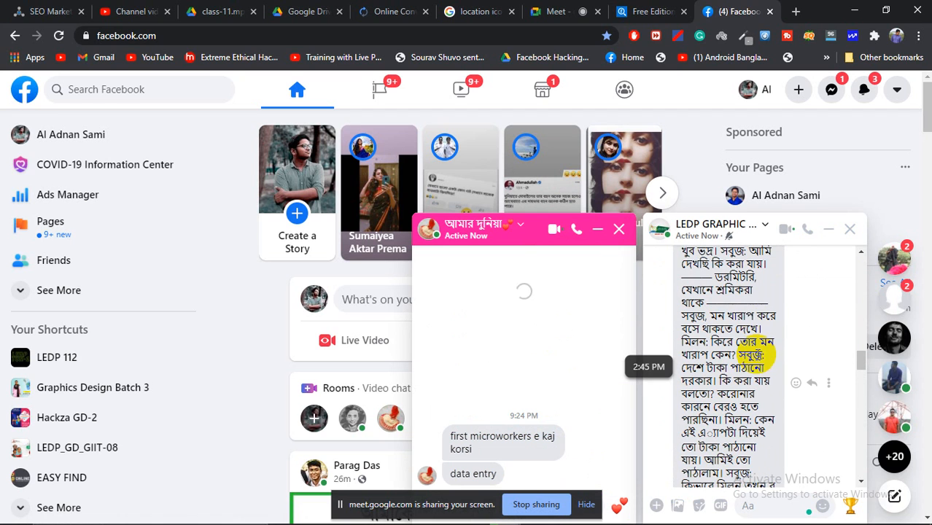
pyautogui.click(618, 231)
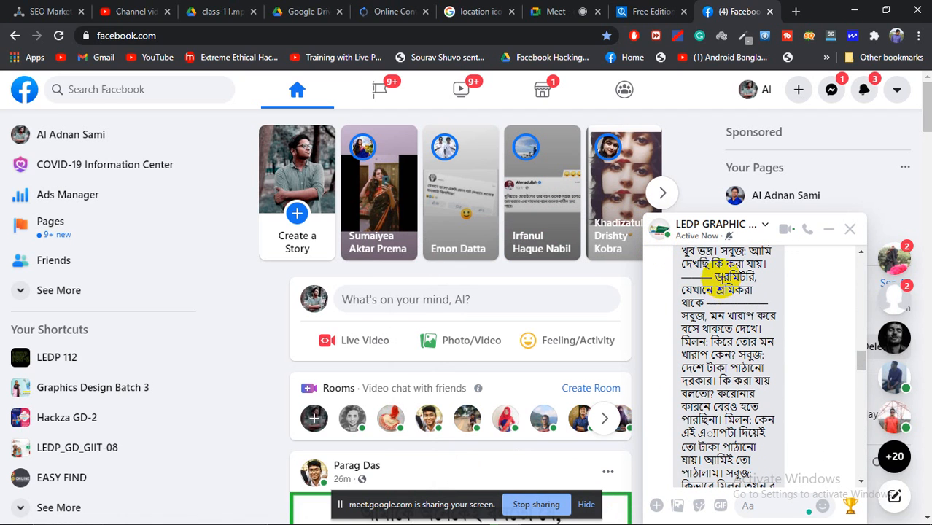
pyautogui.scroll(3, 700, 285)
pyautogui.scroll(6, 682, 295)
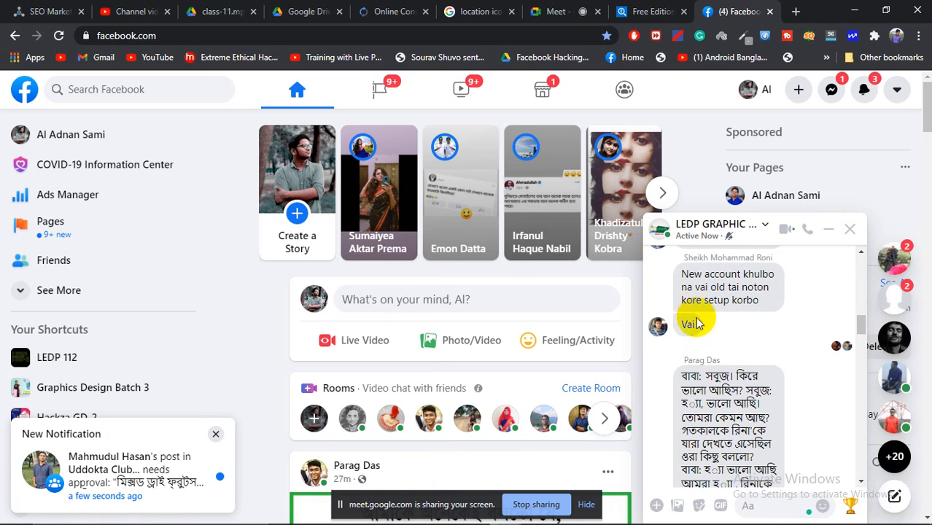
pyautogui.moveTo(683, 376); pyautogui.dragTo(695, 412)
pyautogui.scroll(-6, 697, 413)
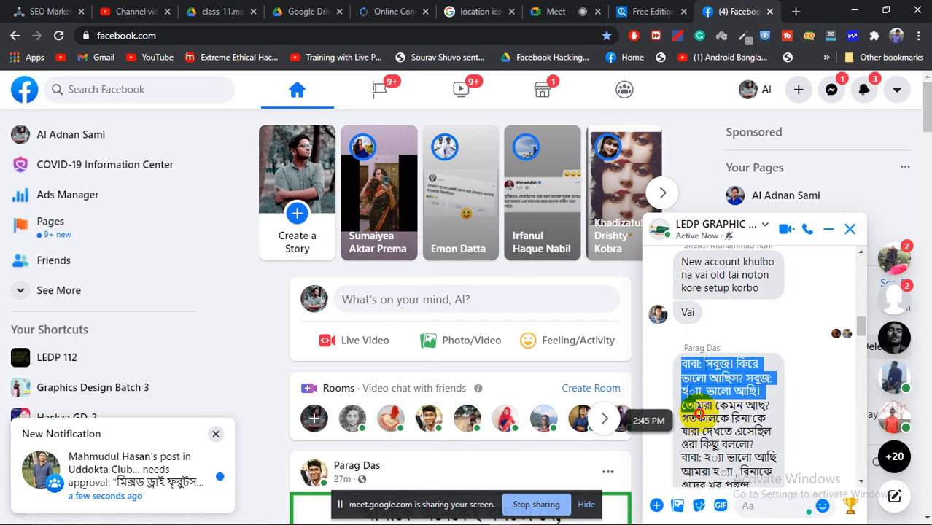
pyautogui.scroll(-10, 704, 413)
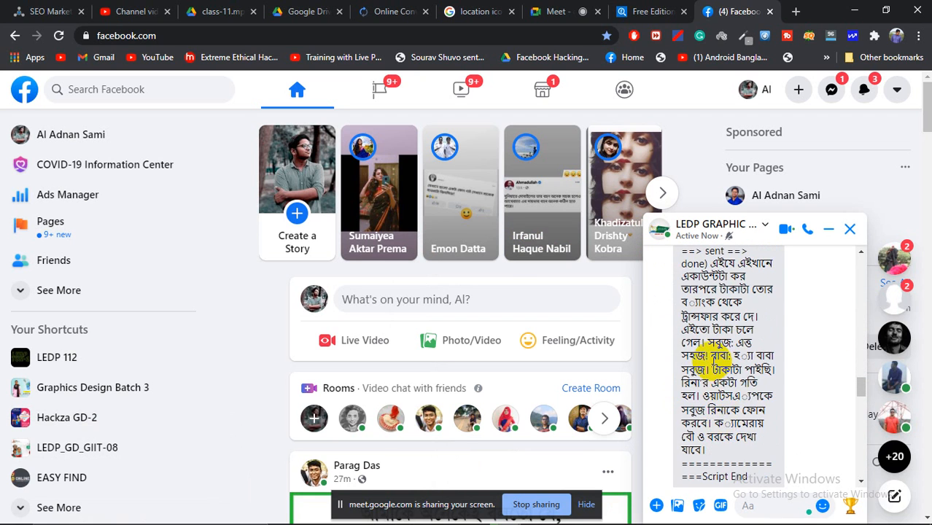
pyautogui.moveTo(682, 312); pyautogui.dragTo(768, 332)
pyautogui.click(761, 337)
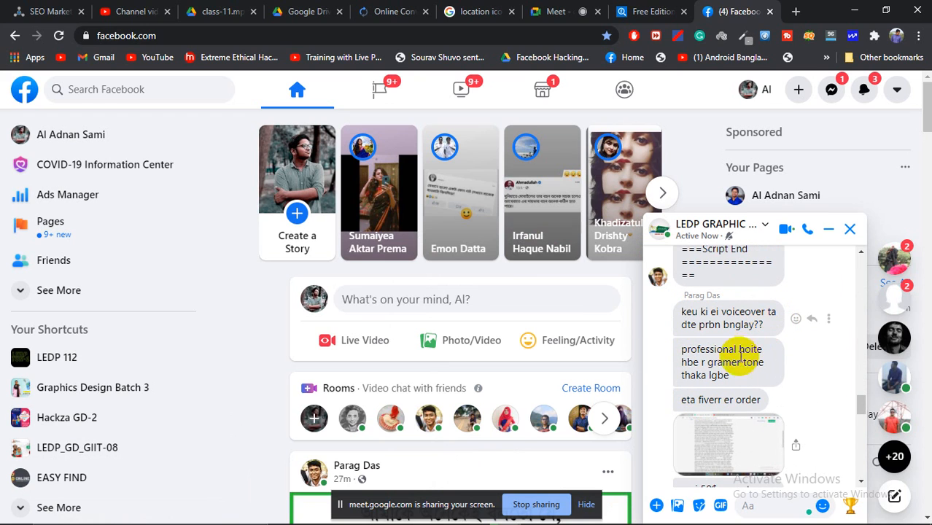
pyautogui.scroll(-2, 718, 394)
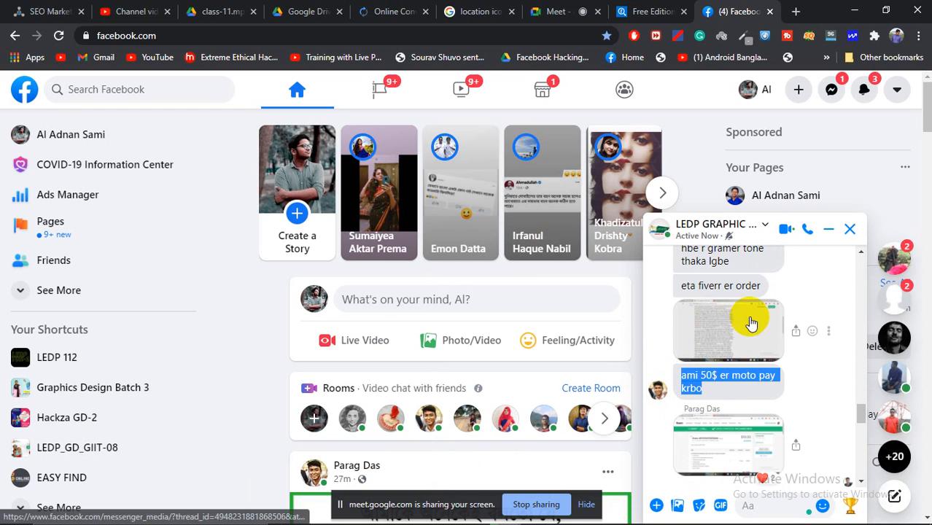
pyautogui.scroll(10, 748, 321)
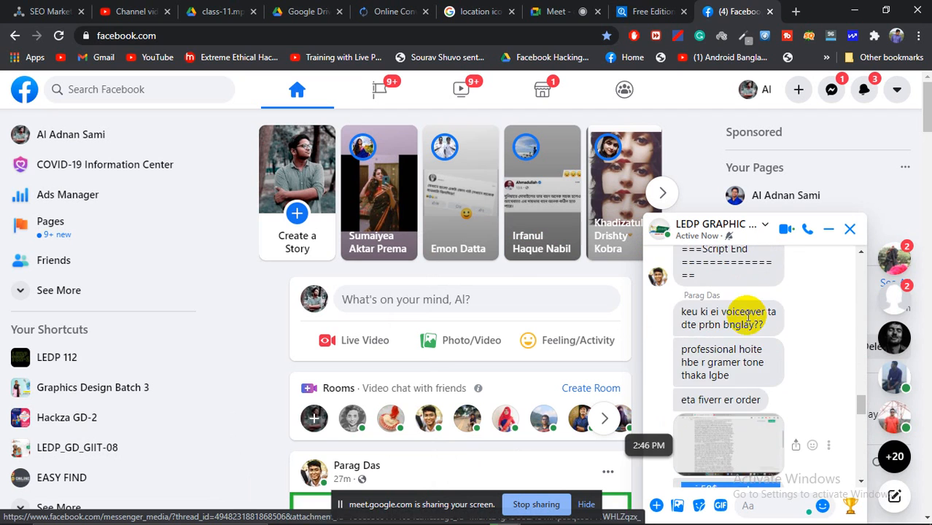
pyautogui.scroll(10, 748, 315)
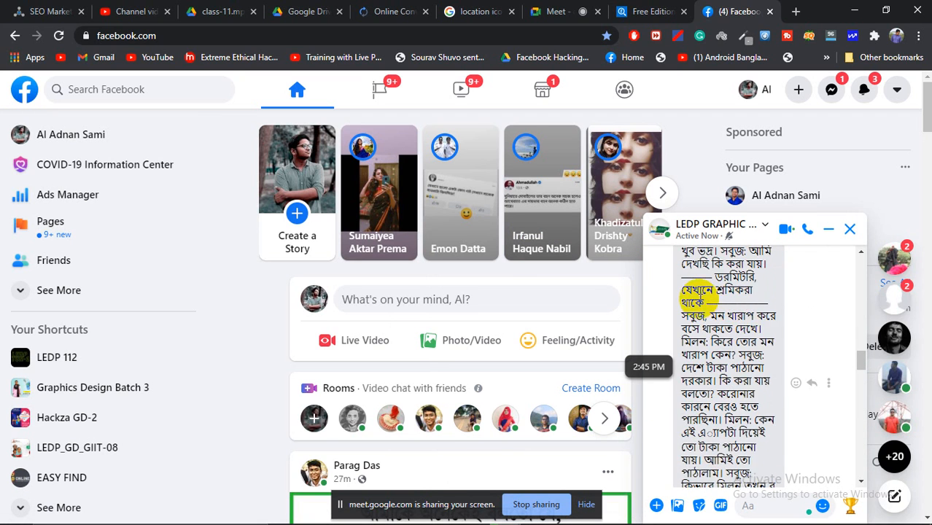
pyautogui.scroll(5, 704, 289)
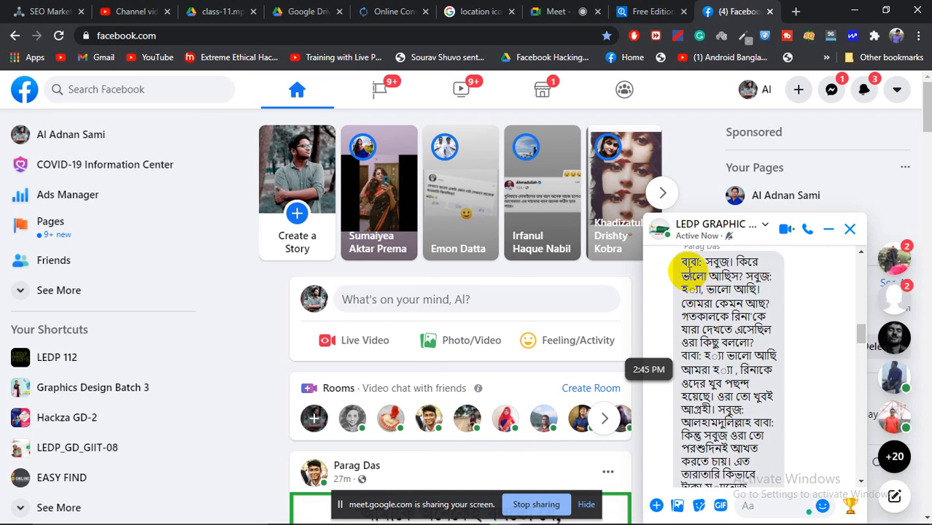
pyautogui.moveTo(662, 260); pyautogui.dragTo(737, 406)
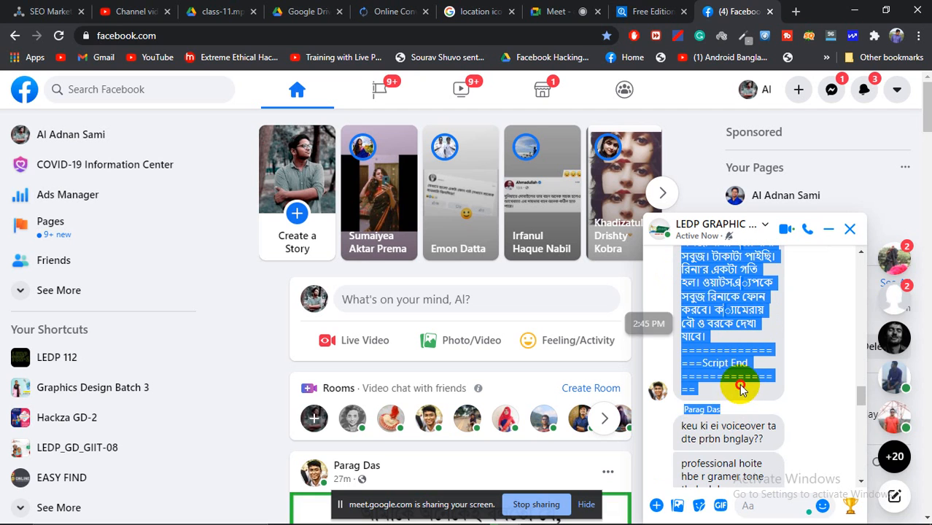
pyautogui.click(741, 385)
pyautogui.scroll(-2, 723, 400)
pyautogui.scroll(5, 736, 385)
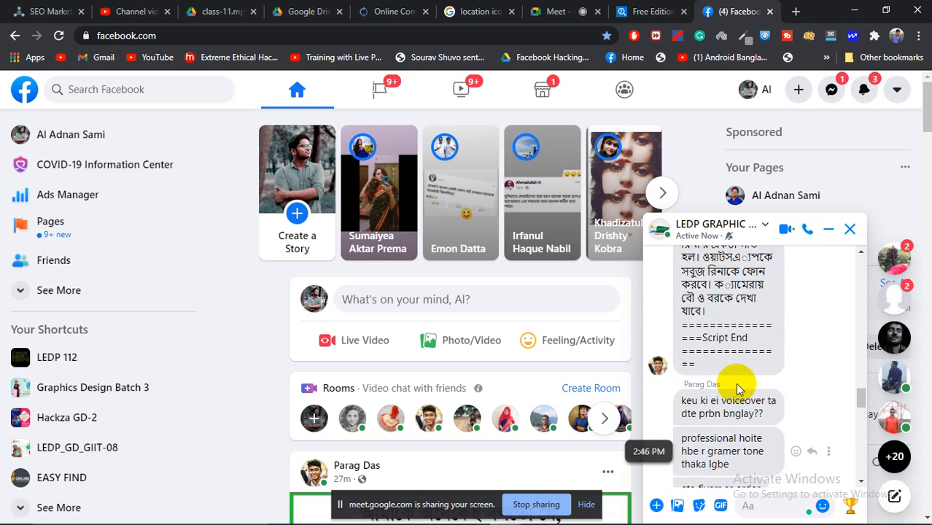
pyautogui.scroll(10, 734, 383)
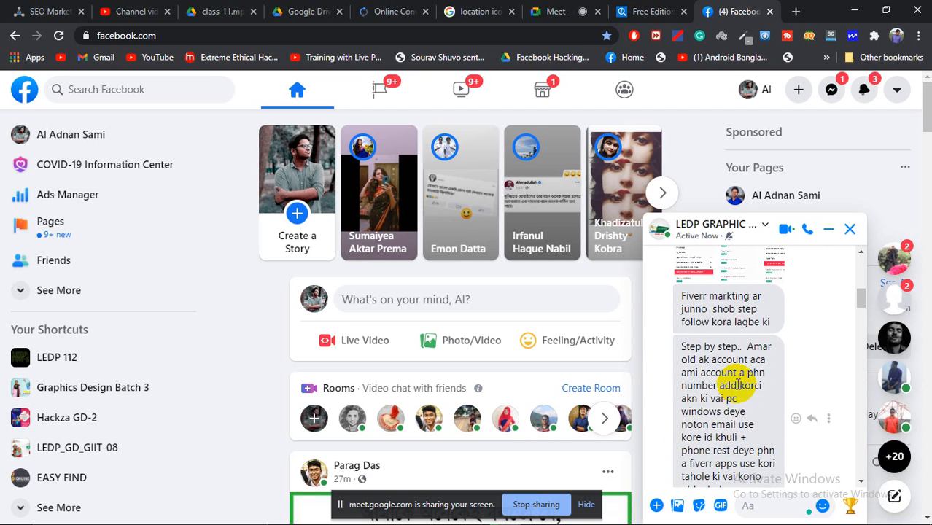
pyautogui.scroll(2, 742, 372)
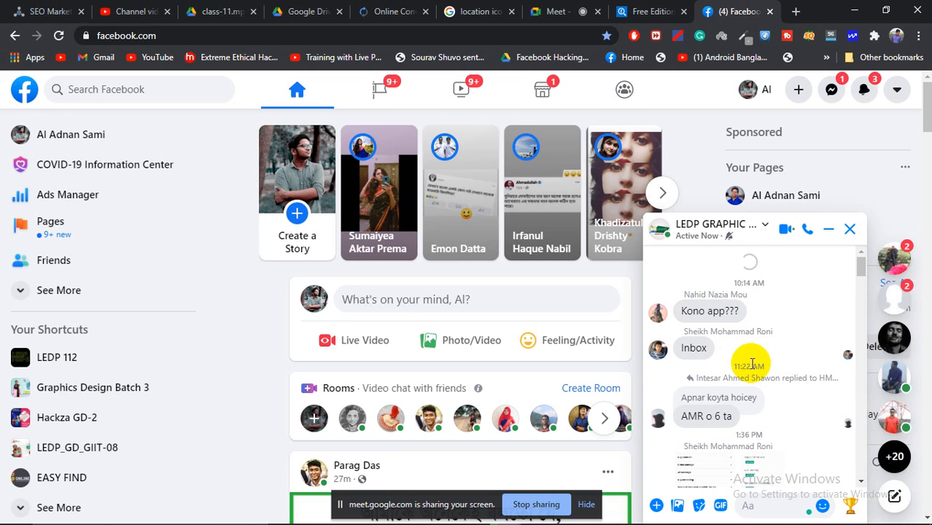
pyautogui.scroll(2, 778, 339)
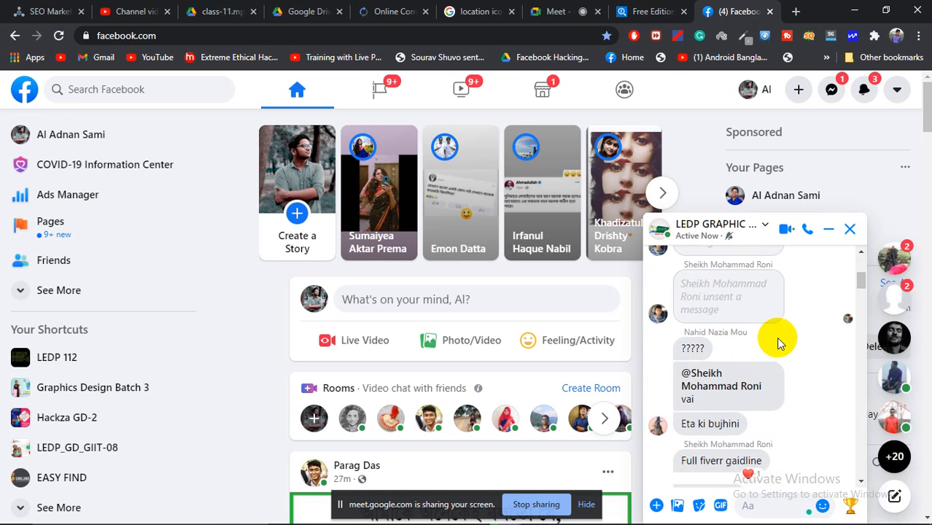
pyautogui.scroll(3, 777, 337)
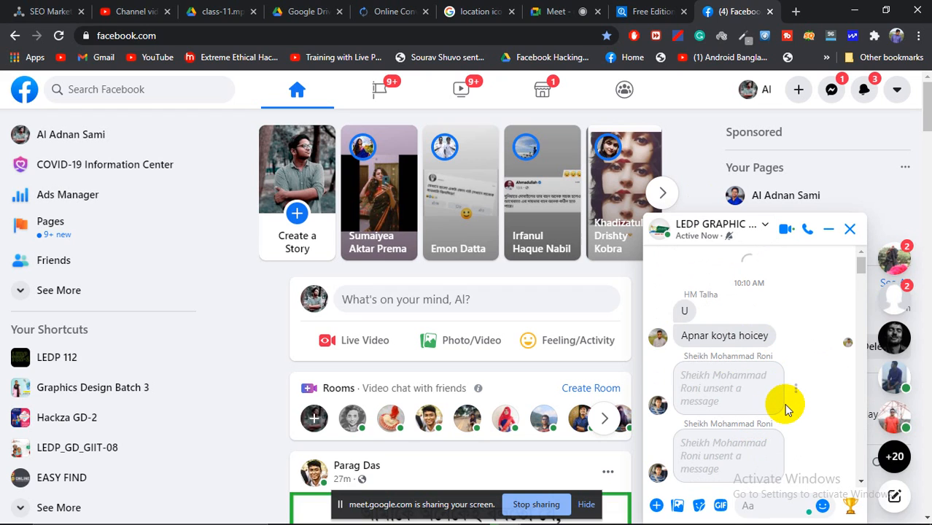
pyautogui.scroll(-2, 786, 410)
pyautogui.scroll(-2, 786, 408)
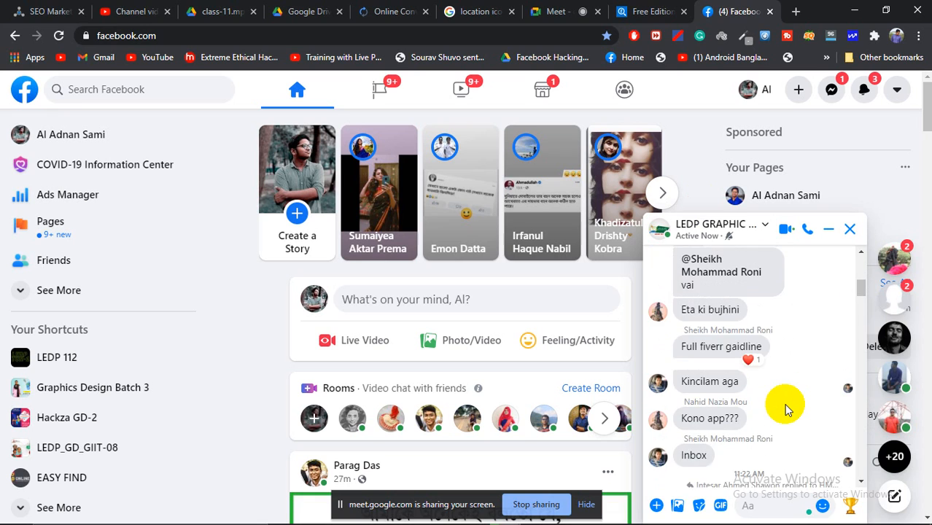
pyautogui.scroll(3, 786, 406)
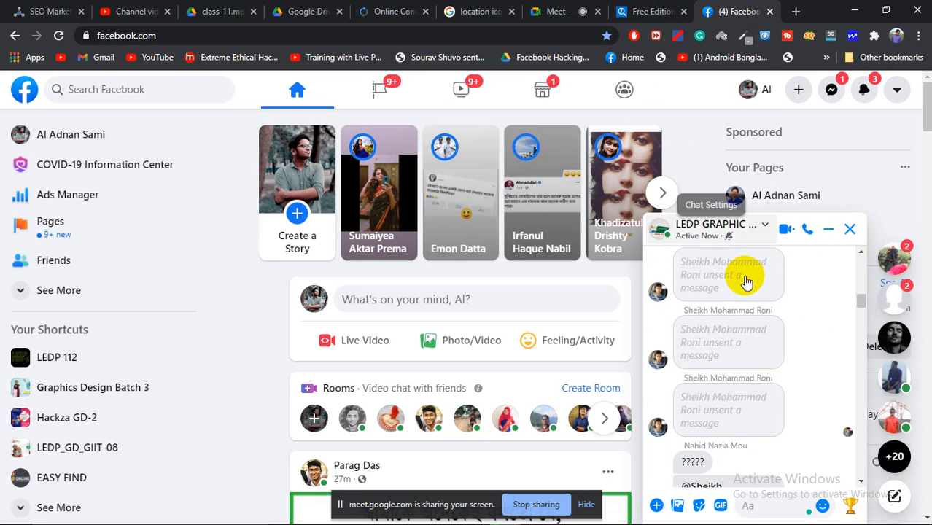
# Step: Return to the Meet tab, review the 12-person People list, and drag the sharing notice aside
pyautogui.click(588, 13)
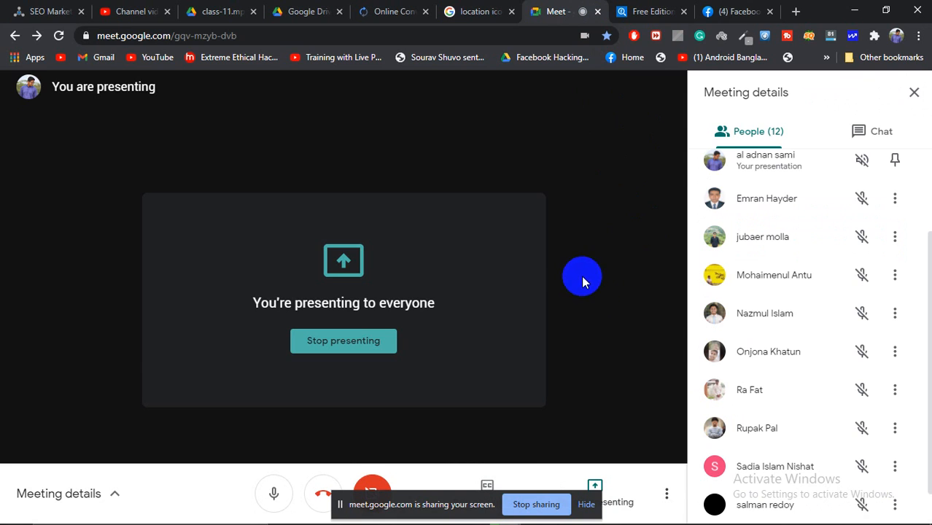
pyautogui.scroll(3, 803, 285)
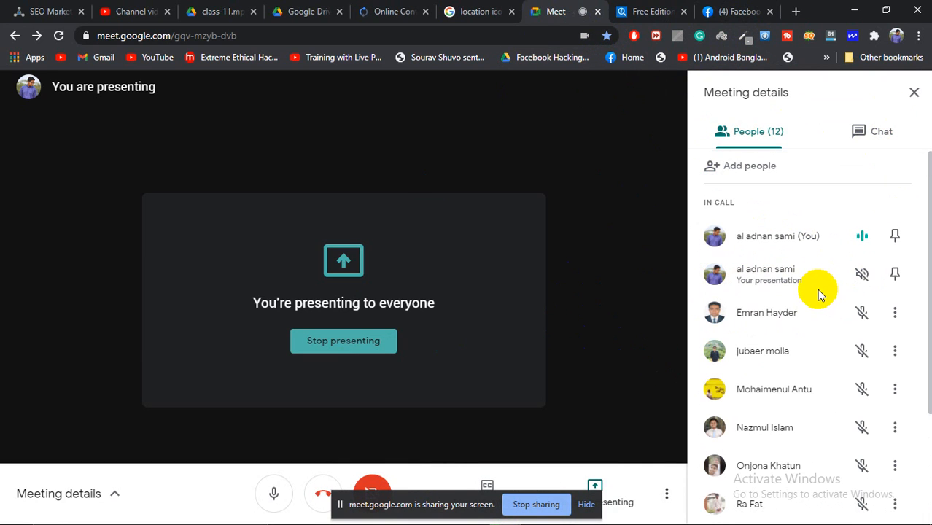
pyautogui.scroll(-2, 817, 289)
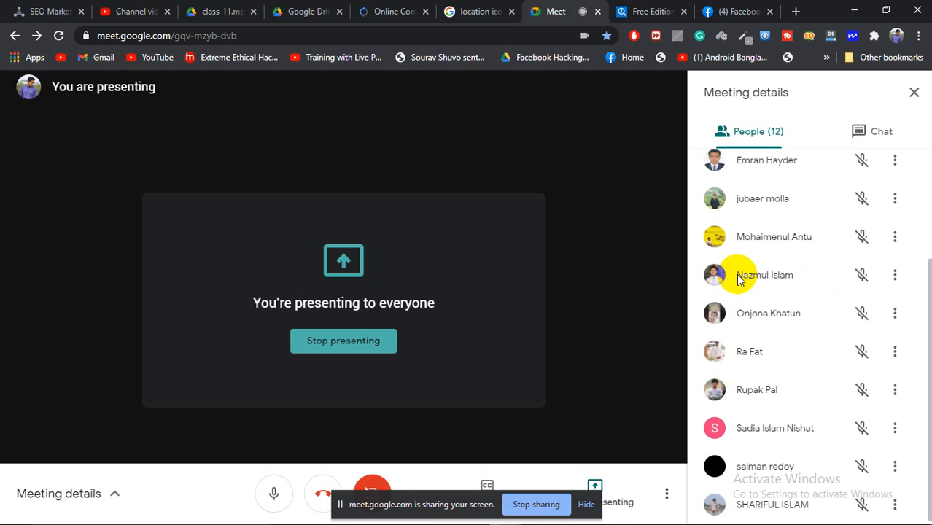
pyautogui.scroll(2, 739, 280)
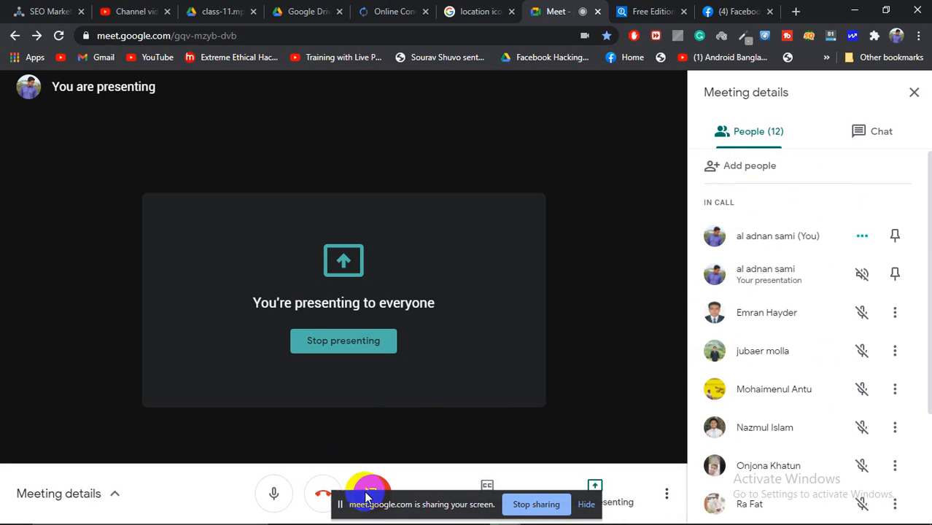
pyautogui.moveTo(365, 502); pyautogui.dragTo(224, 376)
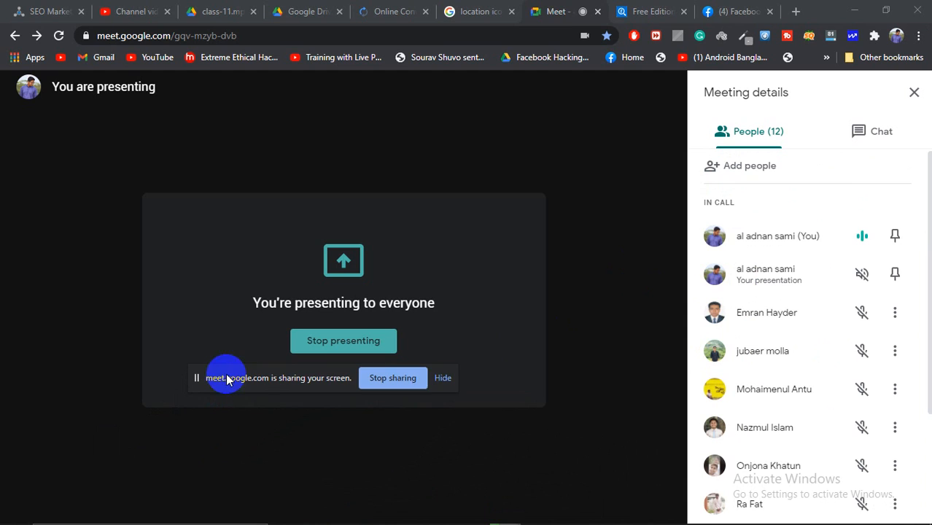
# Step: Hide the sharing notice, close Meeting details, and switch to Illustrator
pyautogui.click(436, 378)
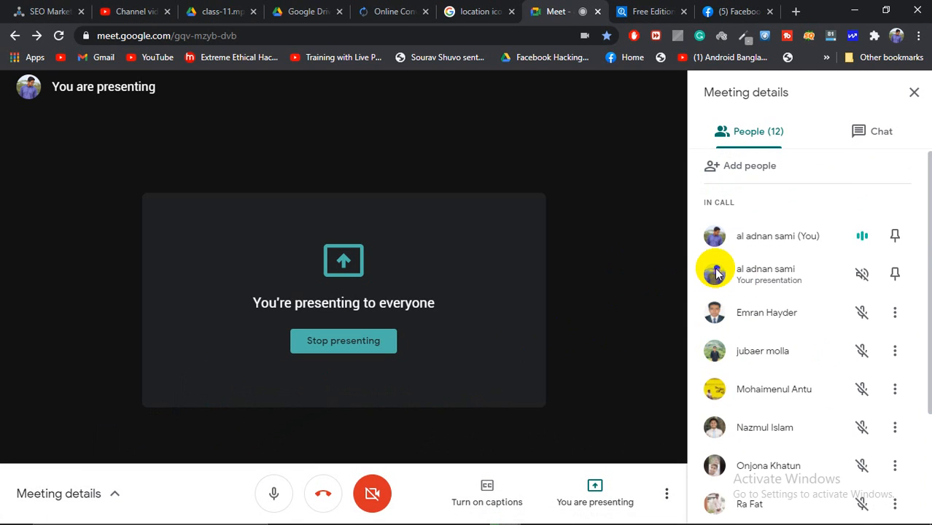
pyautogui.scroll(-2, 829, 287)
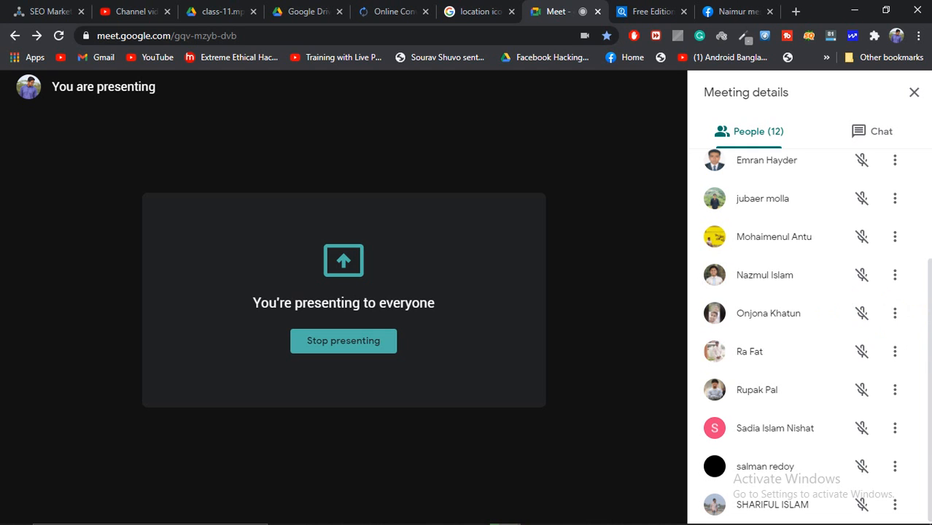
pyautogui.scroll(3, 852, 334)
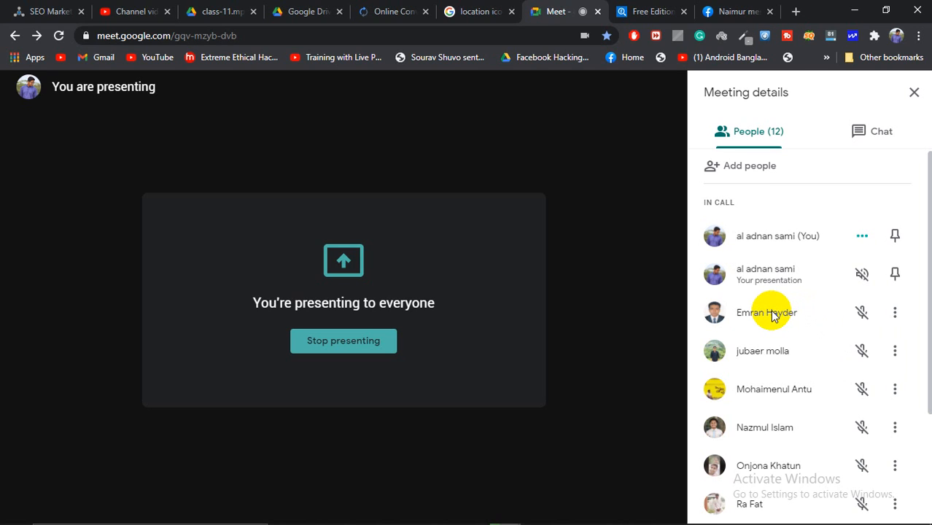
pyautogui.scroll(-2, 773, 315)
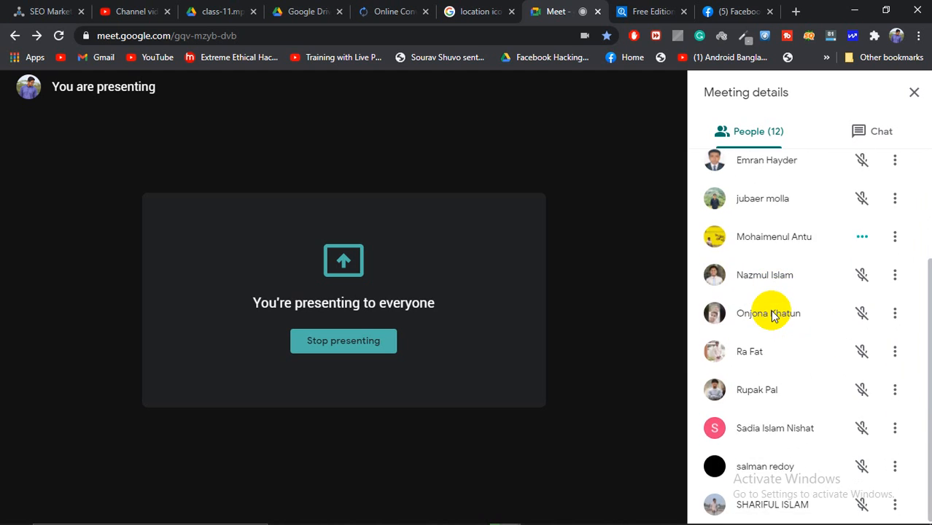
pyautogui.scroll(2, 771, 312)
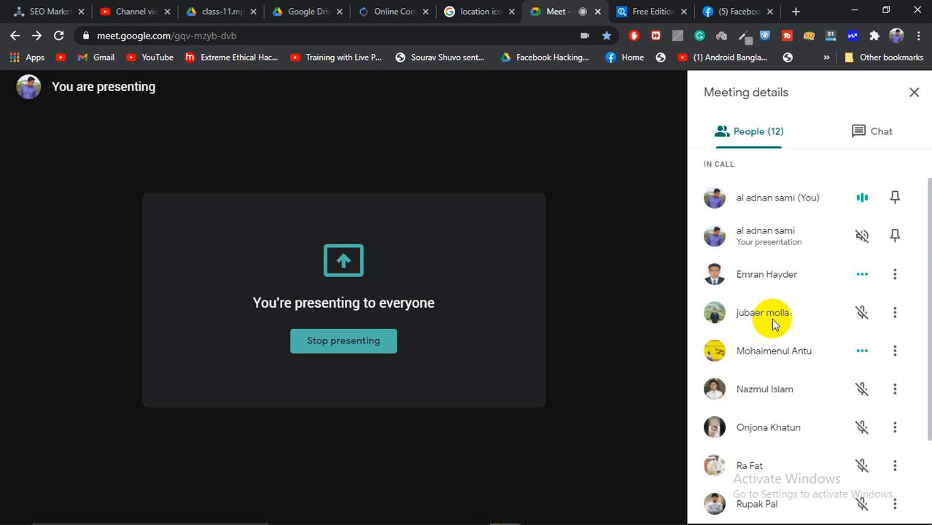
pyautogui.scroll(-2, 782, 303)
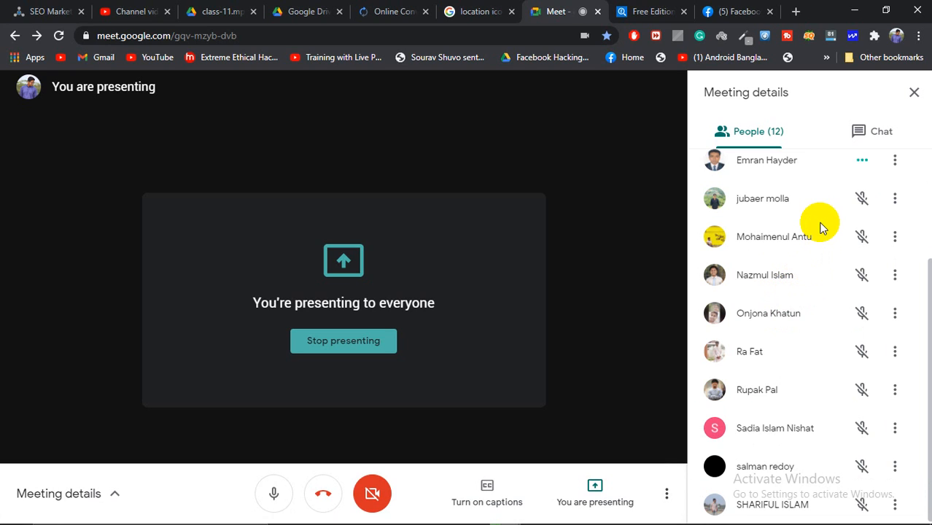
pyautogui.click(912, 95)
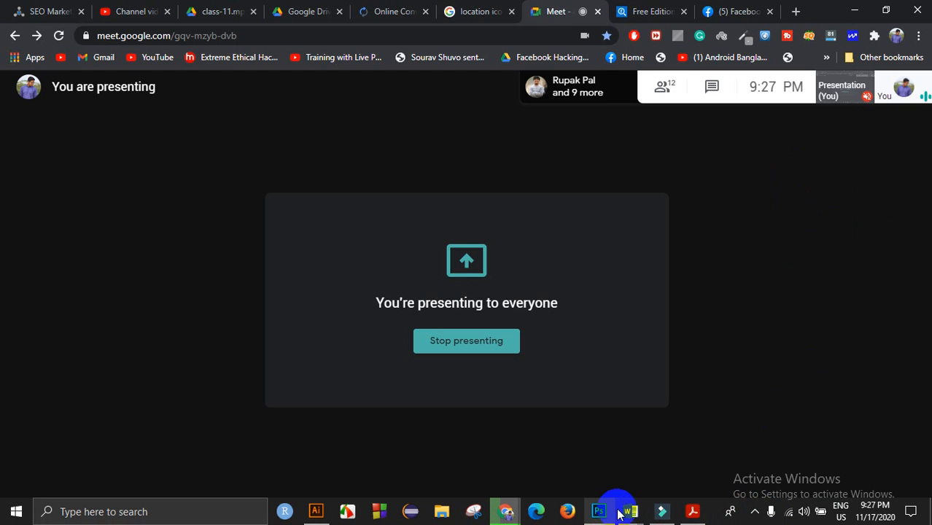
pyautogui.click(316, 513)
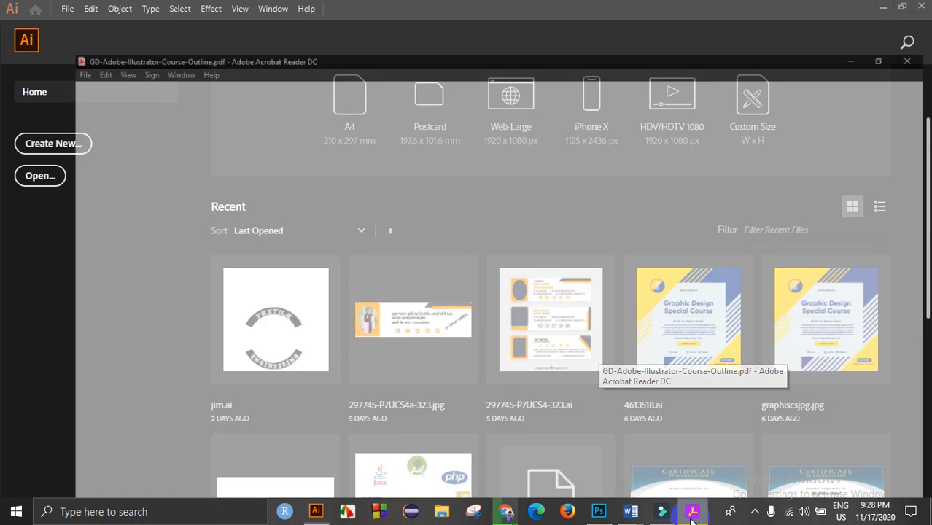
# Step: Bring up the course outline and highlight the Drawing Cartoon using basic shapes assignment
pyautogui.click(693, 518)
pyautogui.scroll(-3, 402, 389)
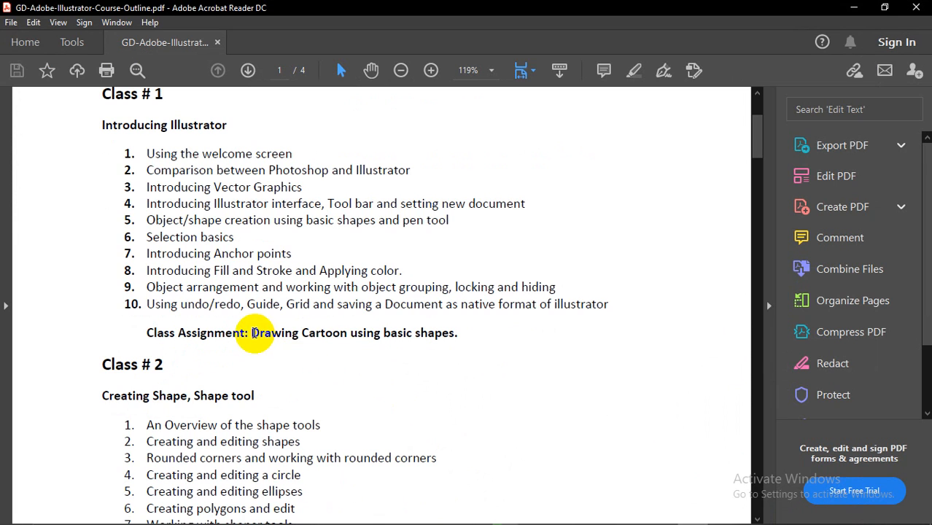
pyautogui.moveTo(253, 332); pyautogui.dragTo(455, 336)
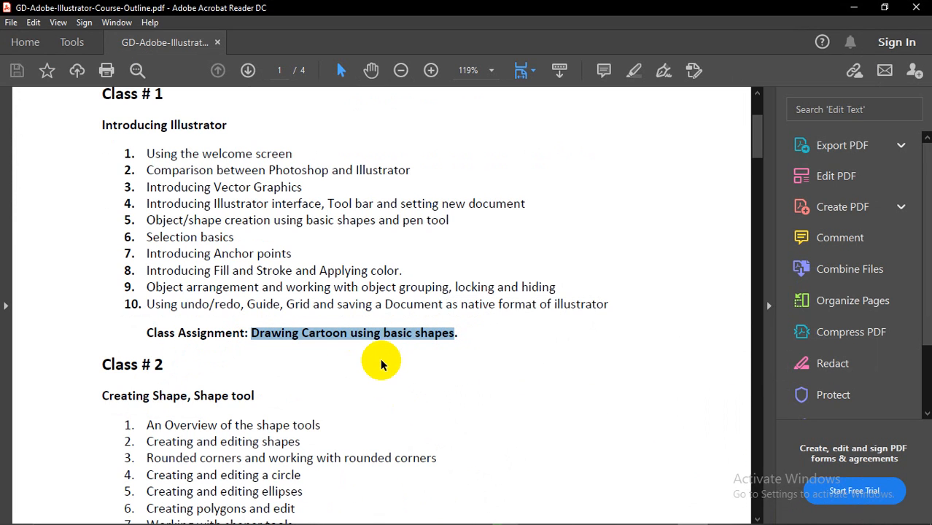
pyautogui.scroll(-3, 381, 364)
pyautogui.scroll(-15, 268, 333)
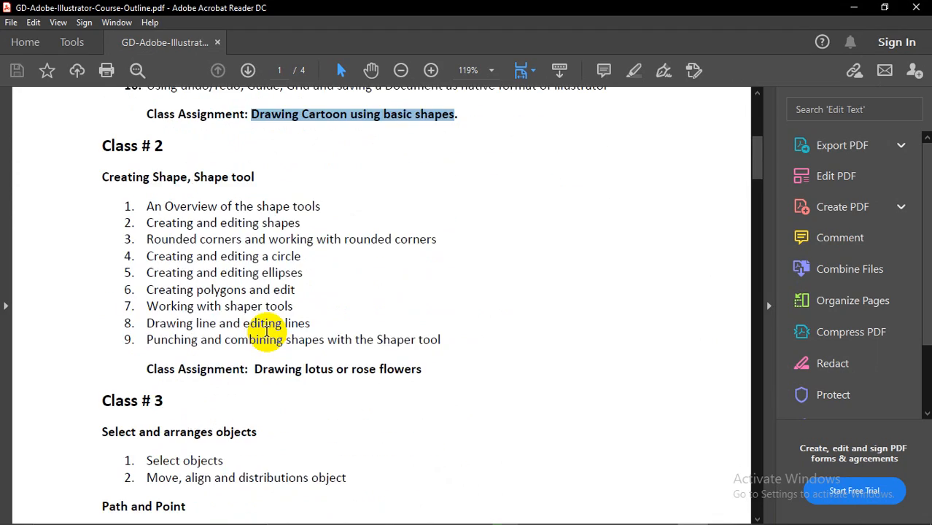
pyautogui.scroll(-20, 267, 331)
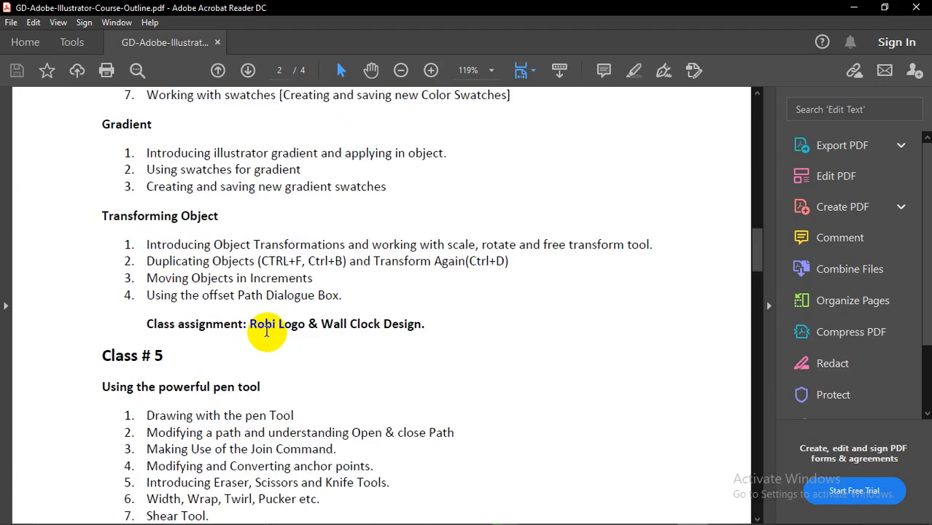
pyautogui.scroll(-20, 266, 334)
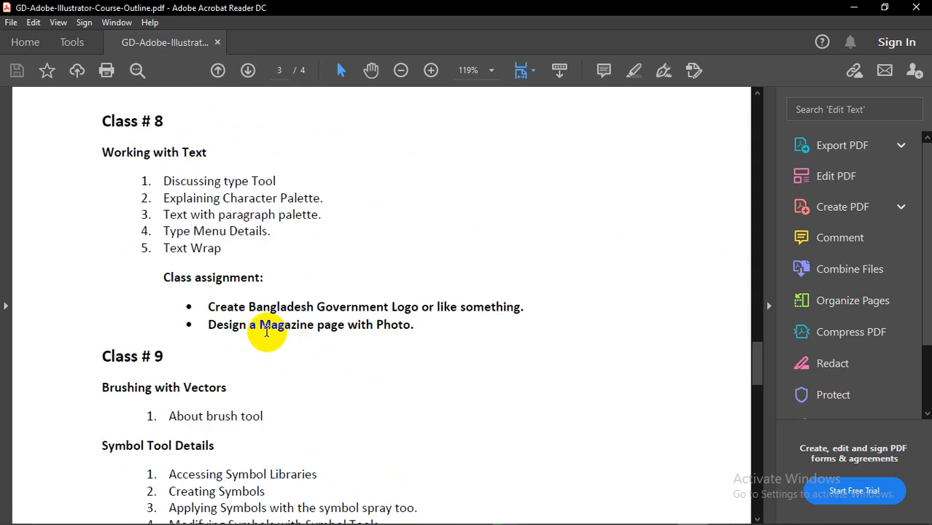
pyautogui.scroll(-10, 260, 329)
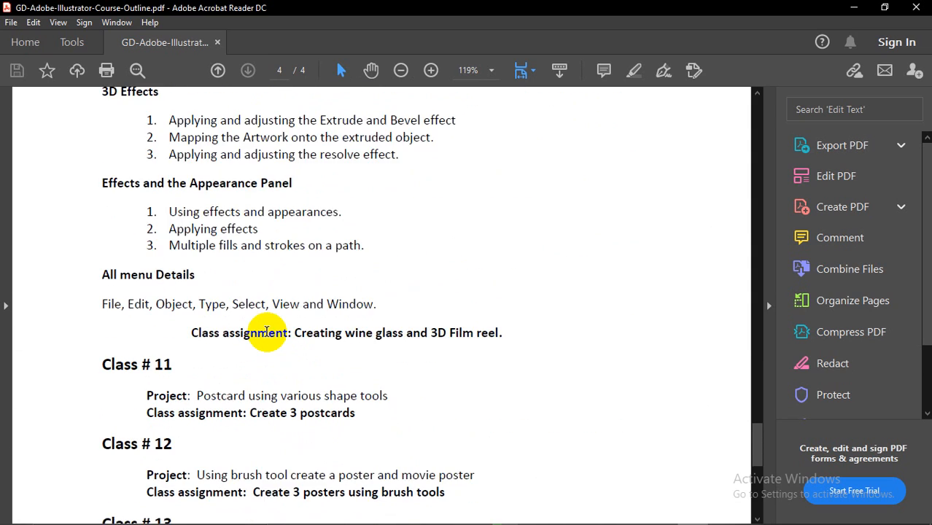
pyautogui.scroll(4, 234, 332)
pyautogui.scroll(-3, 183, 326)
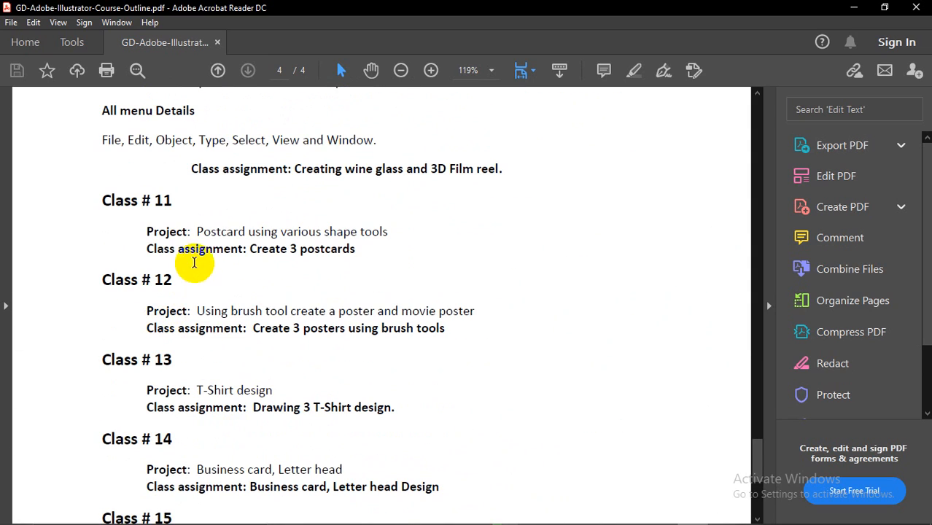
# Step: Highlight later assignment lines and the Project based work in various Marketplace heading
pyautogui.moveTo(198, 232); pyautogui.dragTo(341, 267)
pyautogui.moveTo(268, 313); pyautogui.dragTo(323, 346)
pyautogui.scroll(-3, 323, 365)
pyautogui.scroll(-3, 291, 379)
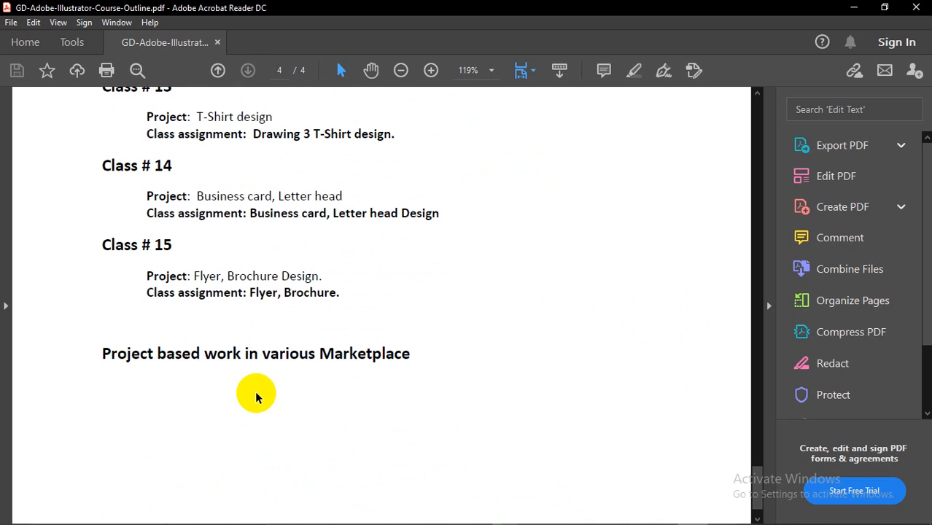
pyautogui.moveTo(102, 353); pyautogui.dragTo(407, 355)
pyautogui.scroll(-1, 401, 355)
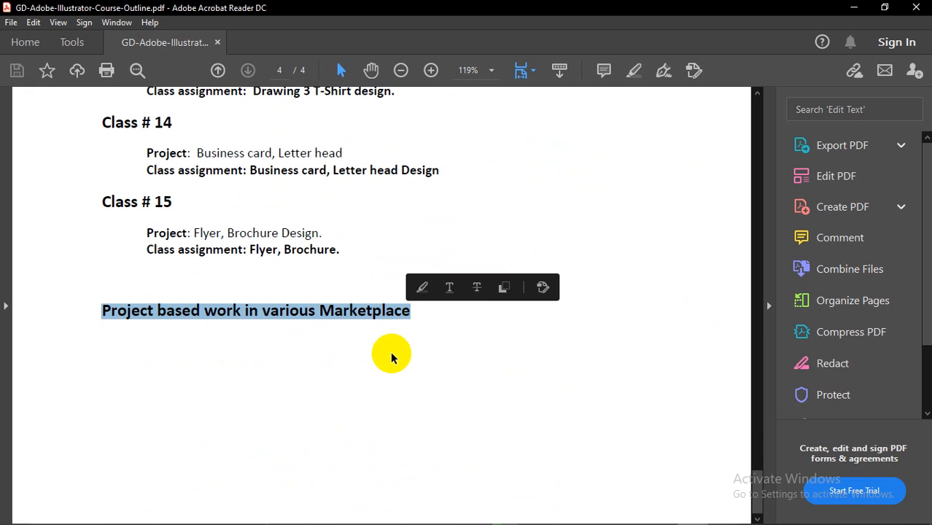
pyautogui.click(266, 326)
# Step: Scroll back through the outline, highlighting two more assignment lines
pyautogui.scroll(3, 331, 323)
pyautogui.scroll(5, 239, 349)
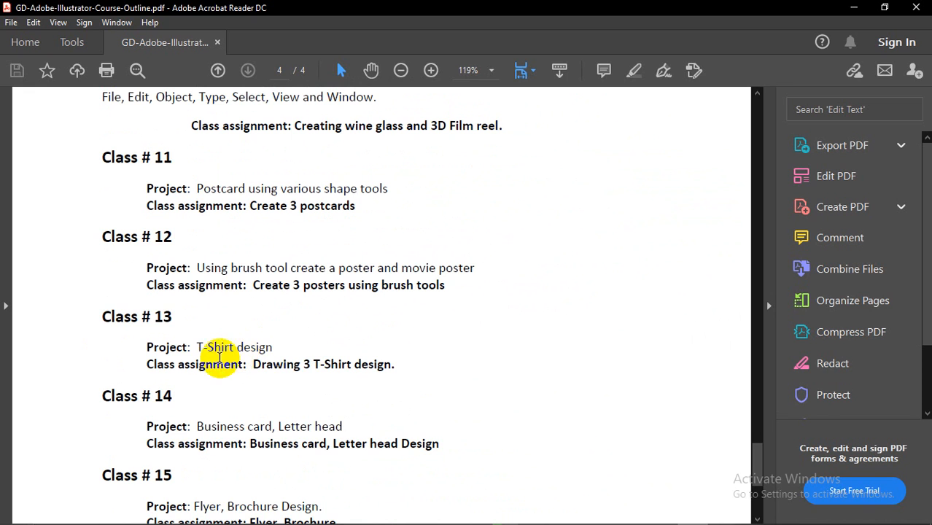
pyautogui.scroll(-1, 215, 351)
pyautogui.moveTo(196, 372); pyautogui.dragTo(343, 373)
pyautogui.moveTo(194, 452); pyautogui.dragTo(278, 453)
pyautogui.scroll(10, 258, 308)
pyautogui.scroll(20, 259, 310)
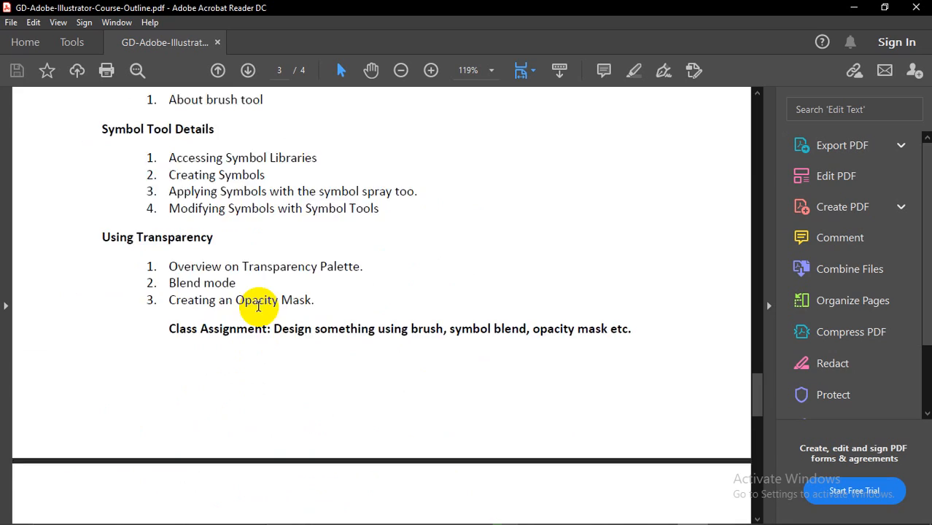
pyautogui.scroll(20, 259, 307)
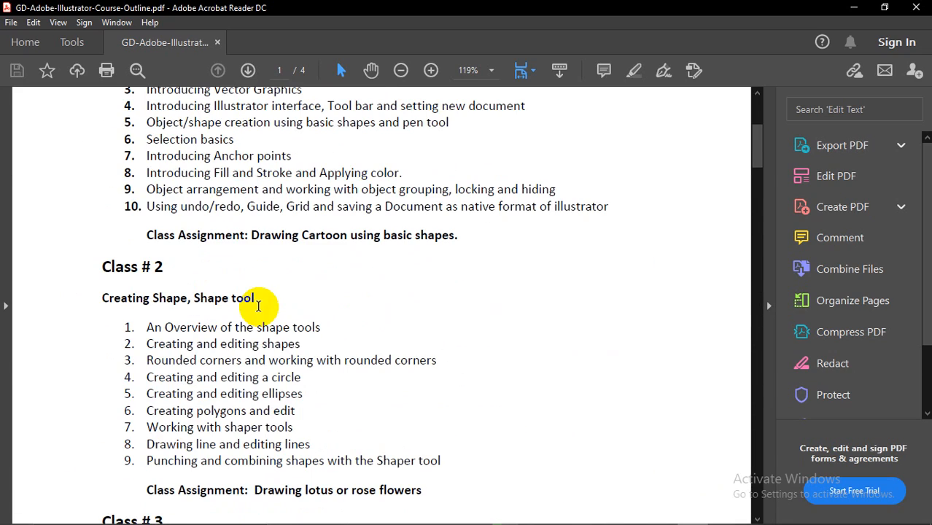
# Step: Minimize the Acrobat course outline PDF to reveal Illustrator's Home screen, scrolled to the top
pyautogui.click(853, 12)
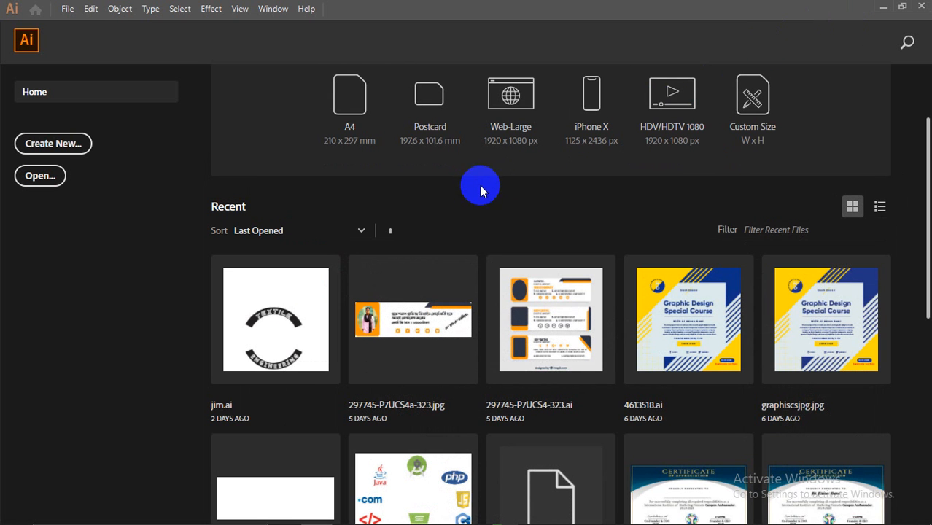
pyautogui.scroll(3, 585, 261)
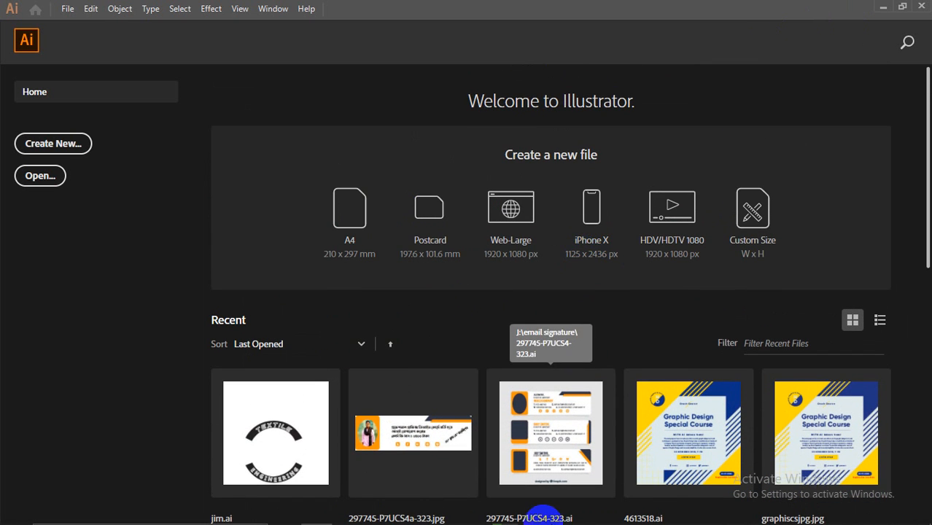
pyautogui.moveTo(602, 511)
pyautogui.moveTo(506, 510)
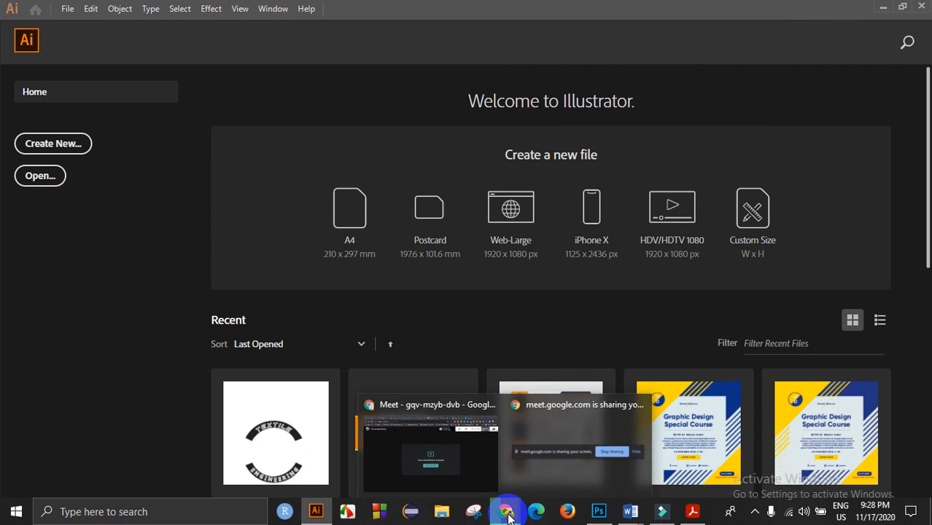
pyautogui.click(480, 443)
pyautogui.click(674, 93)
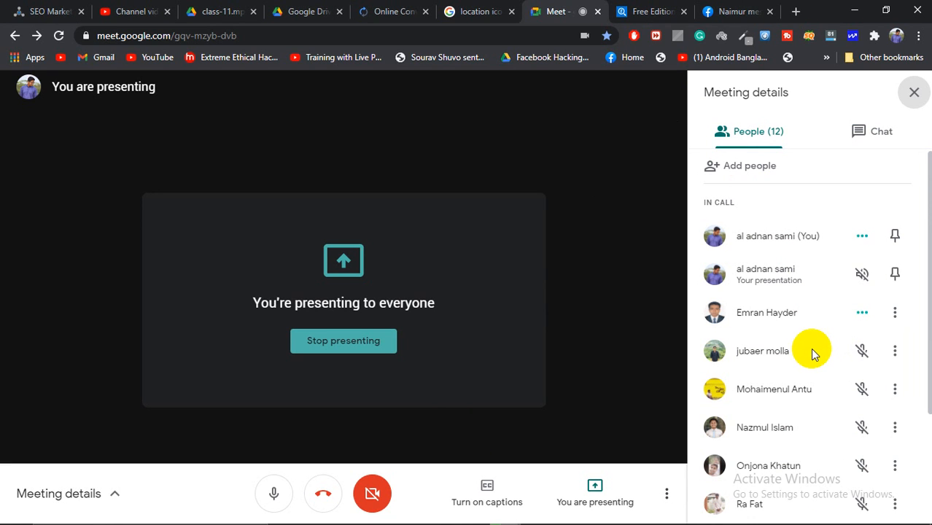
pyautogui.scroll(-2, 799, 335)
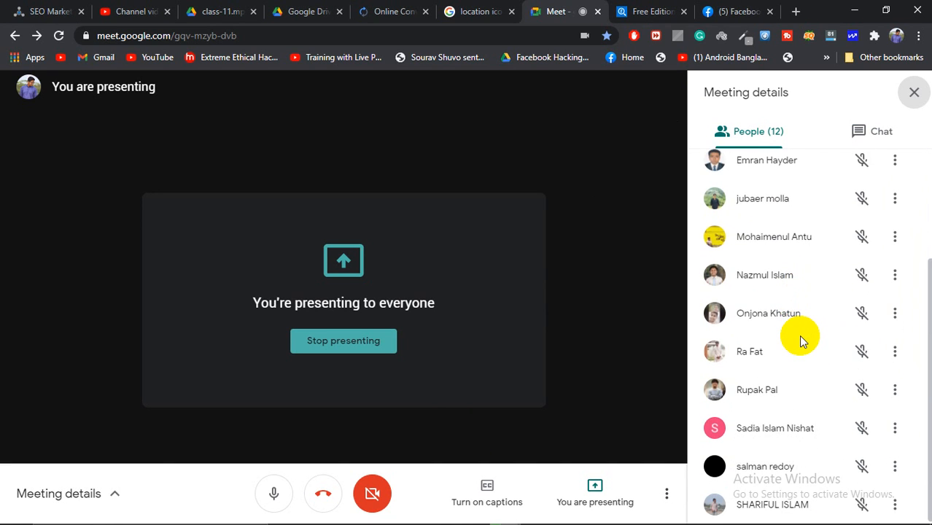
pyautogui.scroll(2, 799, 334)
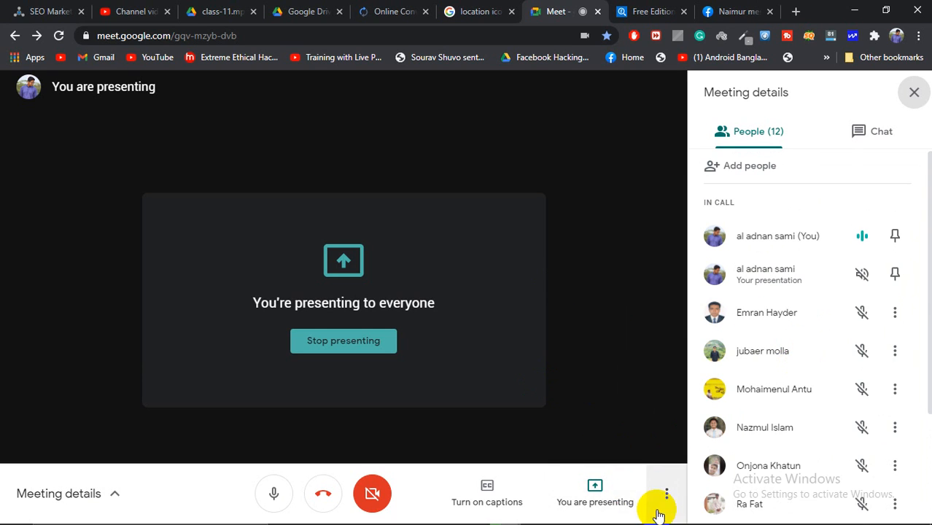
pyautogui.moveTo(640, 515)
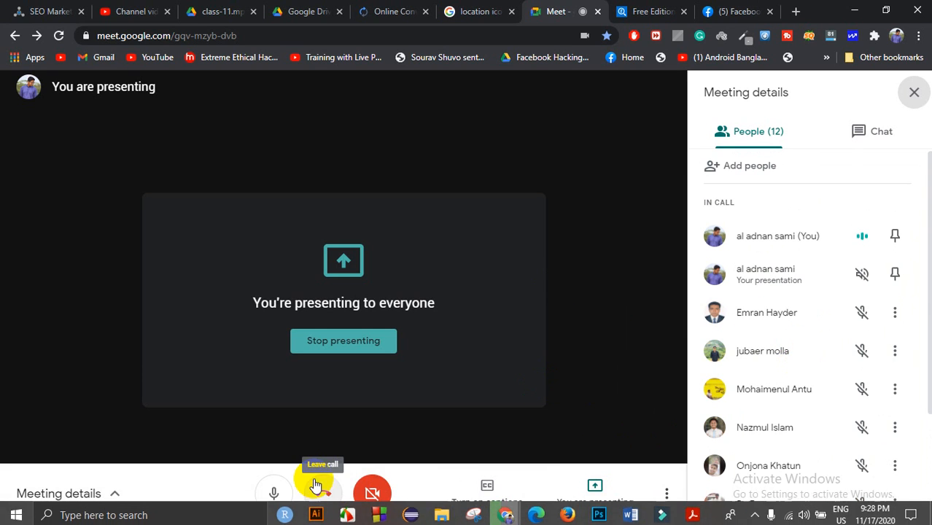
pyautogui.click(315, 510)
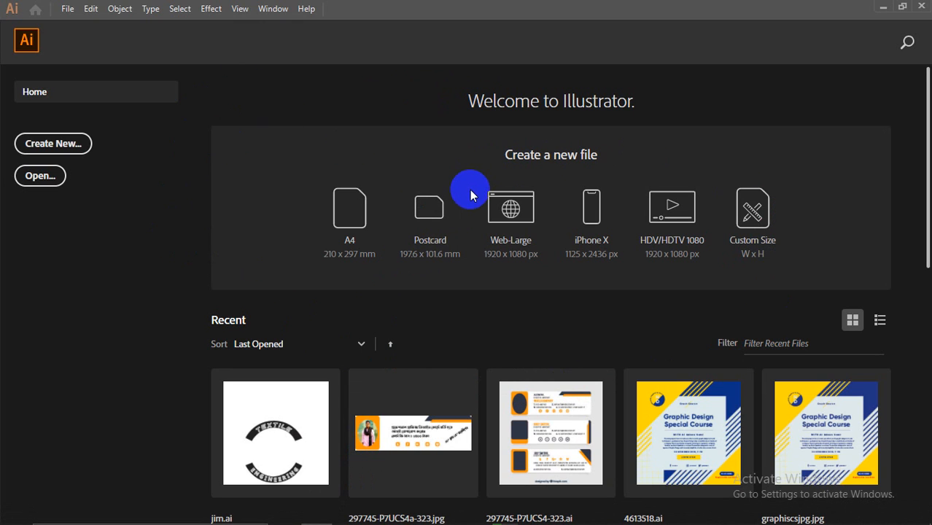
# Step: Start a new document from the Postcard preset in landscape orientation
pyautogui.scroll(-3, 515, 322)
pyautogui.scroll(3, 515, 323)
pyautogui.click(66, 11)
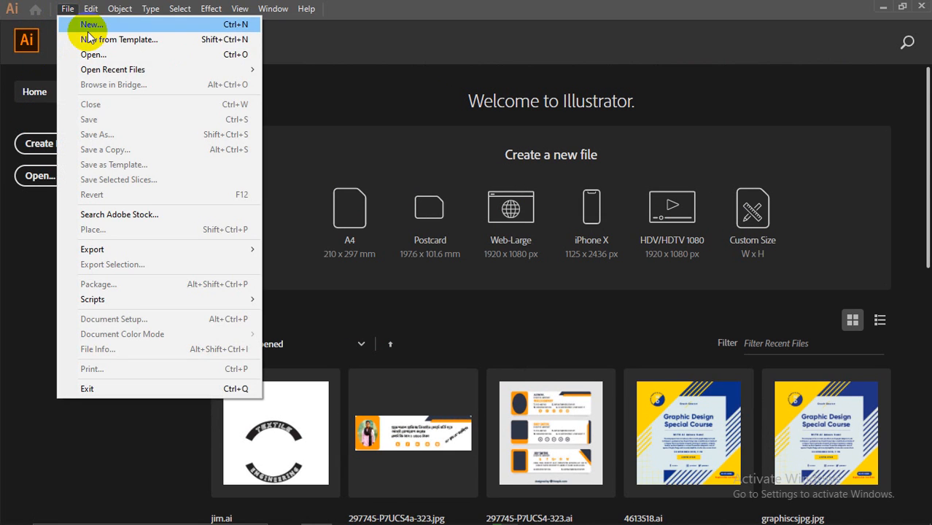
pyautogui.click(69, 22)
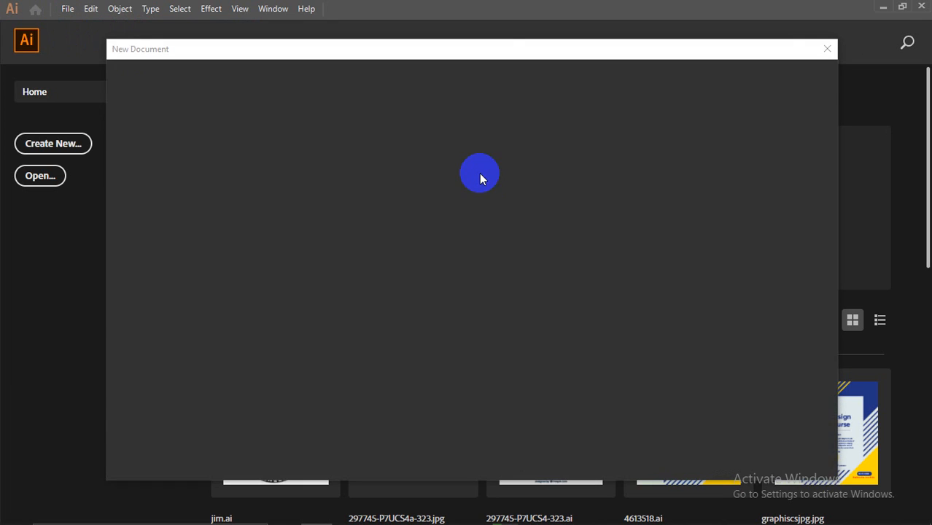
pyautogui.moveTo(497, 56); pyautogui.dragTo(528, 51)
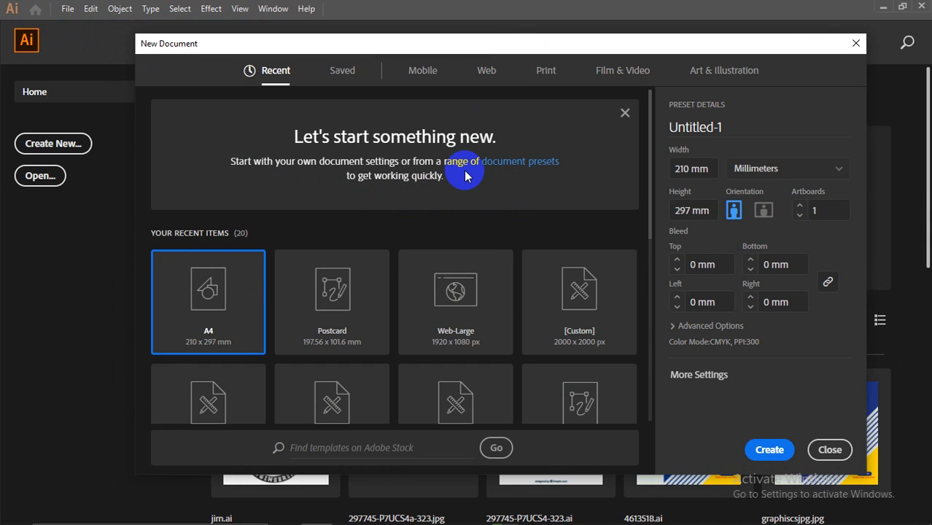
pyautogui.click(328, 305)
pyautogui.click(764, 210)
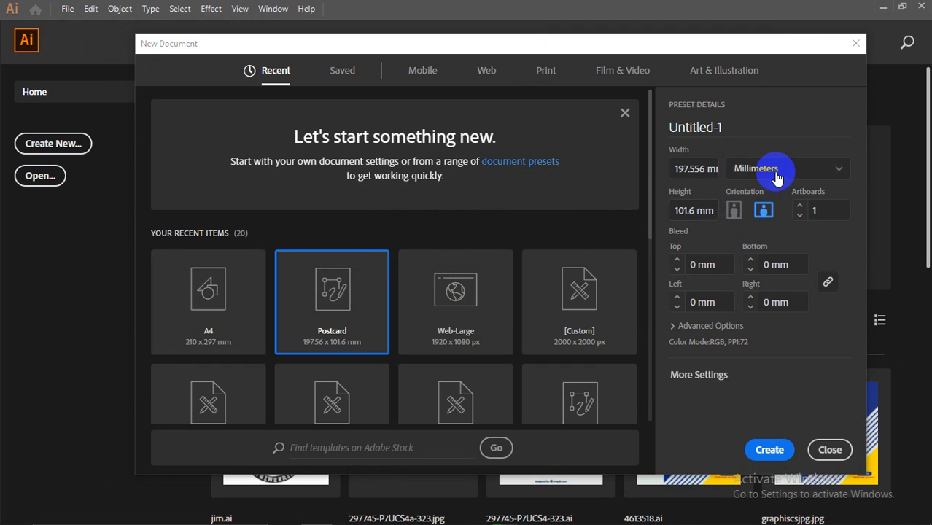
# Step: Switch the document units from Inches to Picas, then Pixels, giving 560.001 × 288 px
pyautogui.click(777, 173)
pyautogui.click(759, 234)
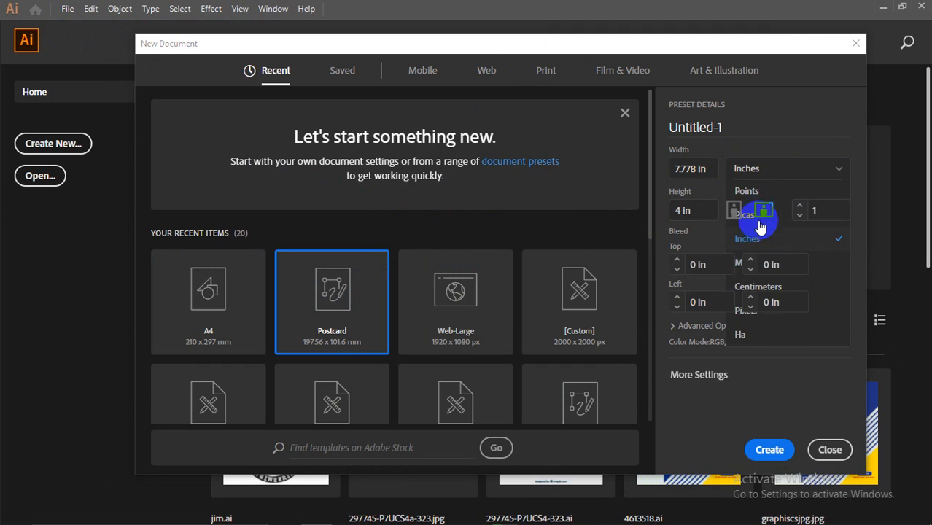
pyautogui.click(760, 169)
pyautogui.click(759, 214)
pyautogui.click(764, 171)
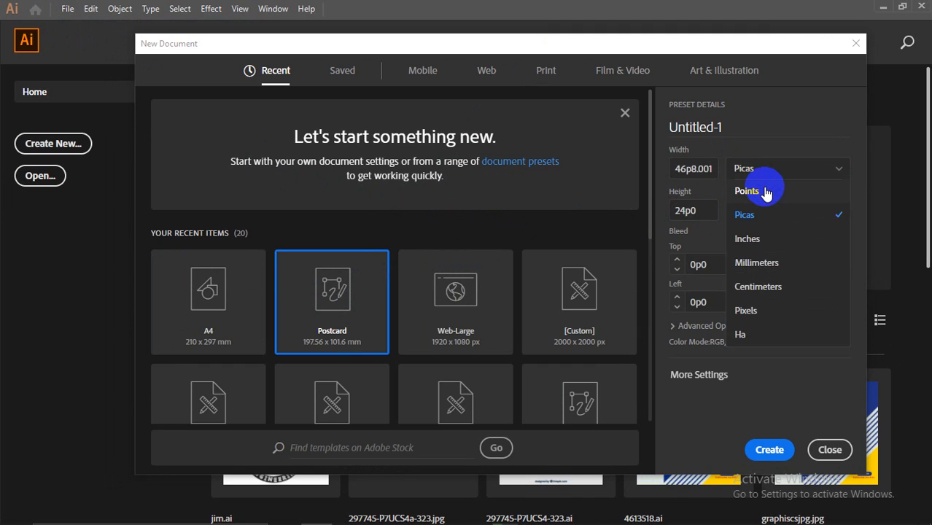
pyautogui.click(753, 310)
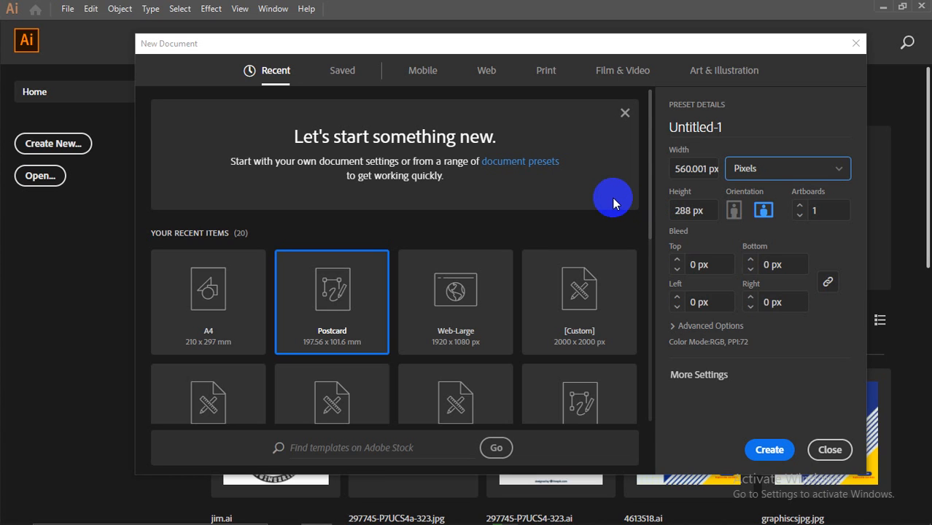
# Step: Choose the 3 x 2 in preset, set width to 3.5 in and artboards to 2
pyautogui.scroll(-2, 611, 248)
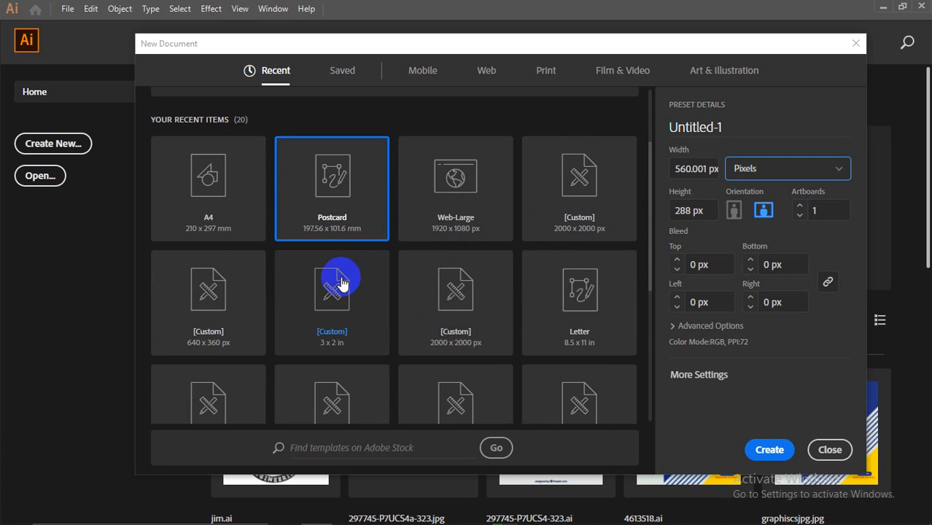
pyautogui.click(328, 299)
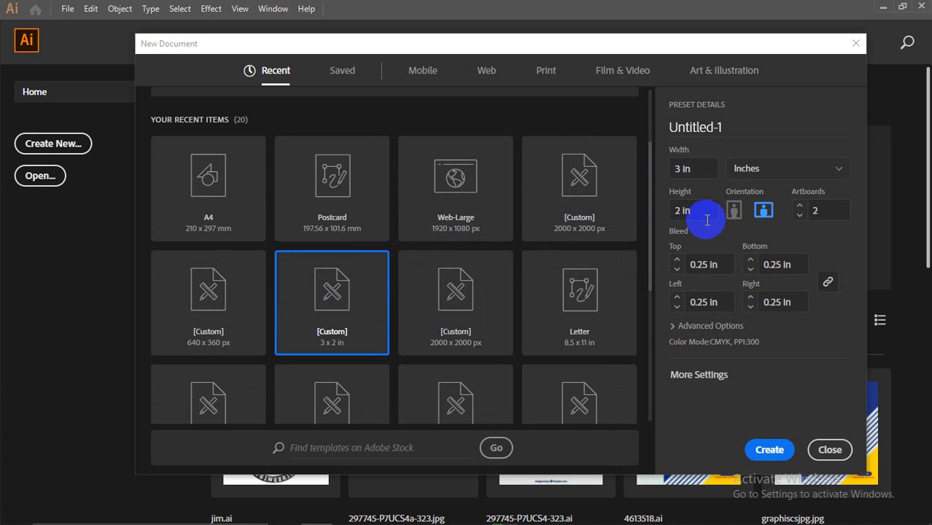
pyautogui.click(678, 169)
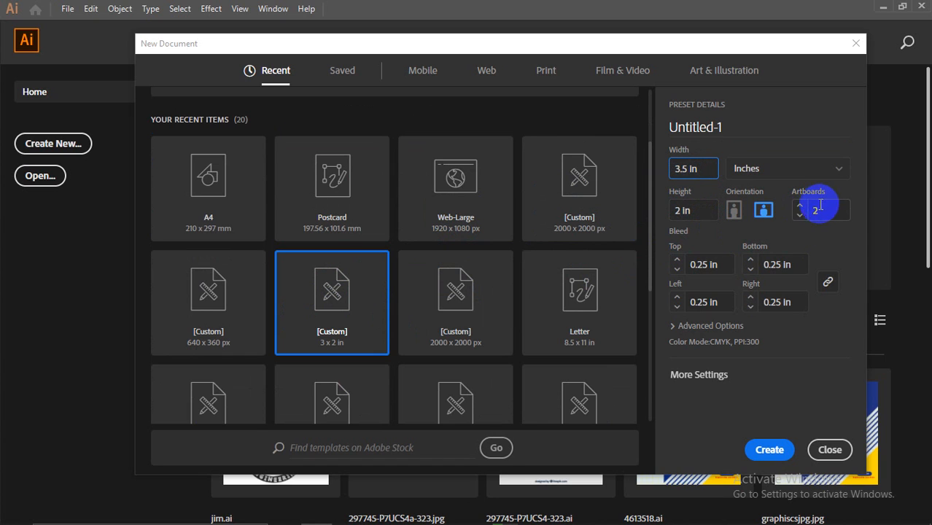
pyautogui.click(800, 214)
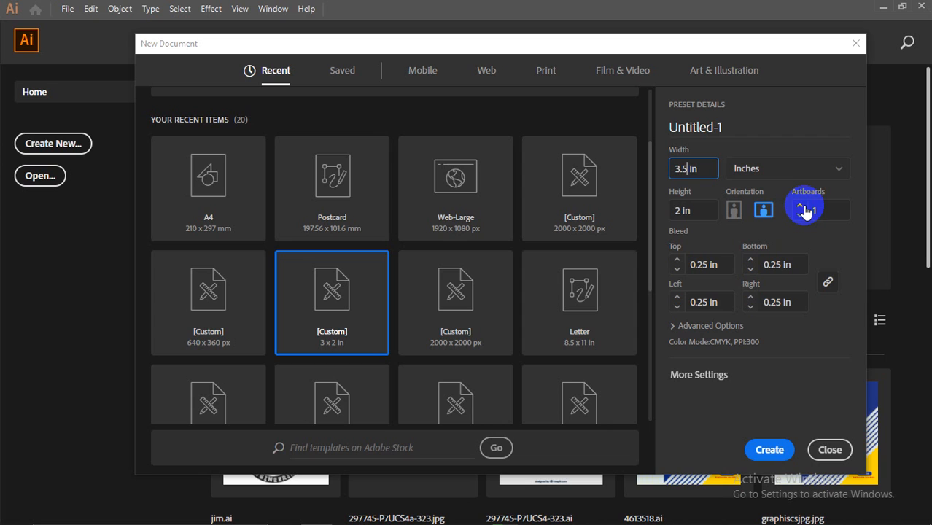
pyautogui.click(799, 206)
pyautogui.click(799, 205)
pyautogui.click(798, 217)
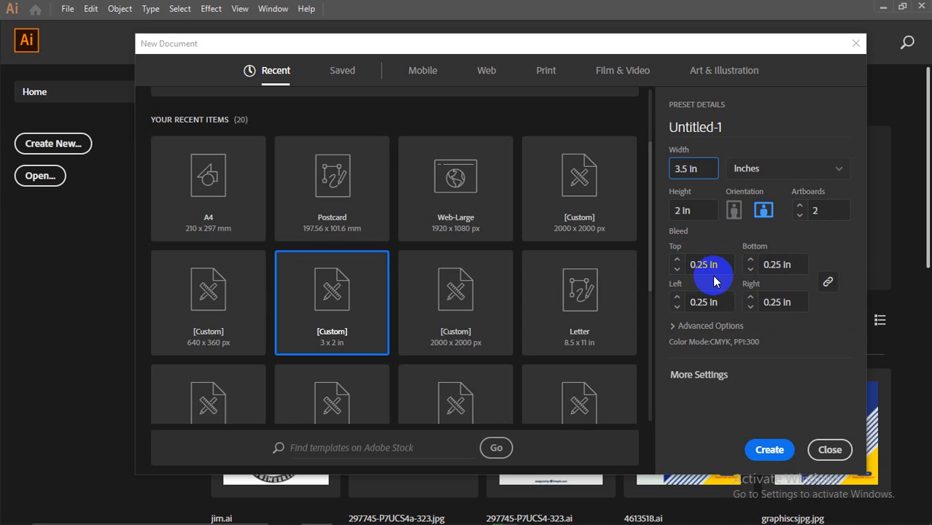
# Step: Set a 0.25 in bleed on every side, show Advanced Options, and create the document
pyautogui.click(829, 282)
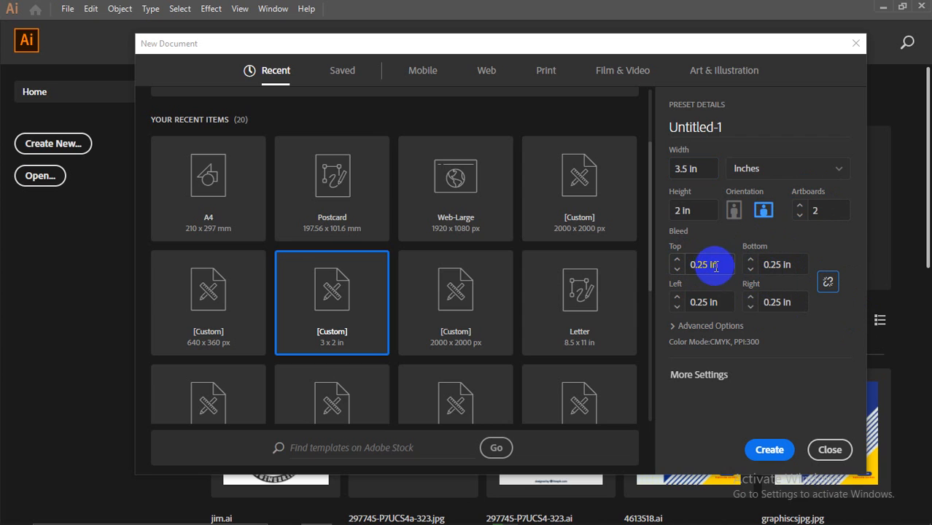
pyautogui.moveTo(716, 266); pyautogui.dragTo(685, 297)
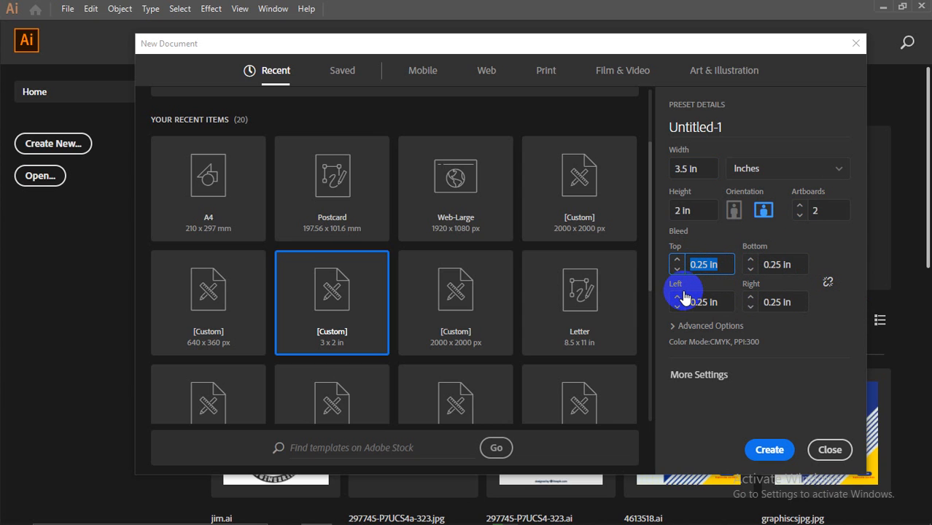
pyautogui.click(707, 266)
pyautogui.moveTo(709, 267); pyautogui.dragTo(695, 263)
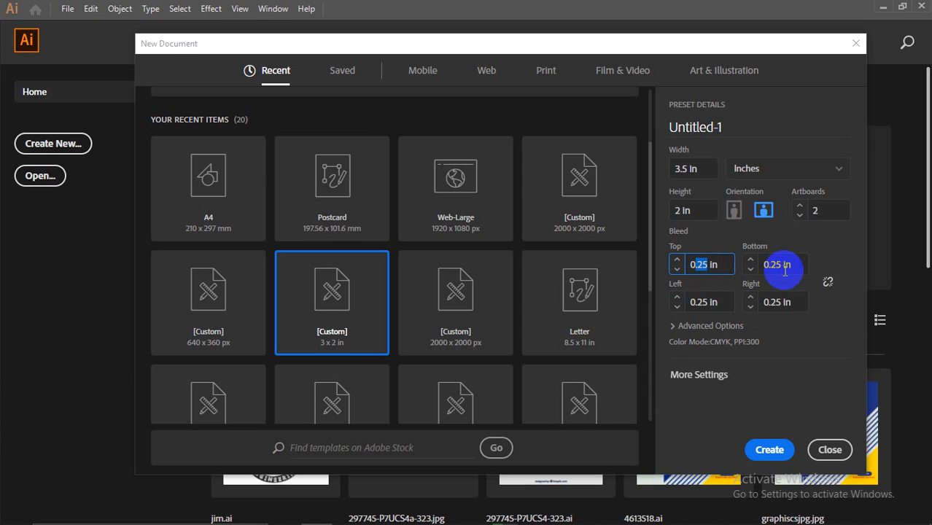
pyautogui.click(713, 264)
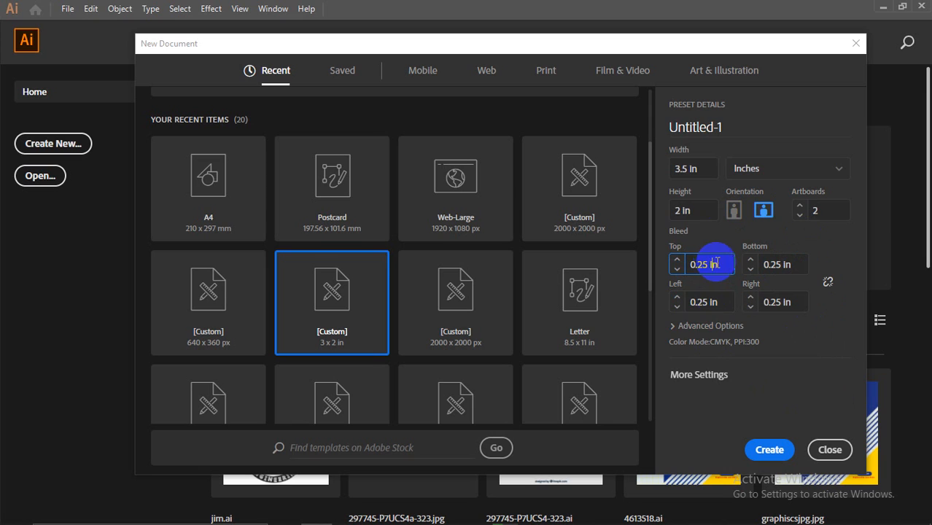
pyautogui.click(676, 332)
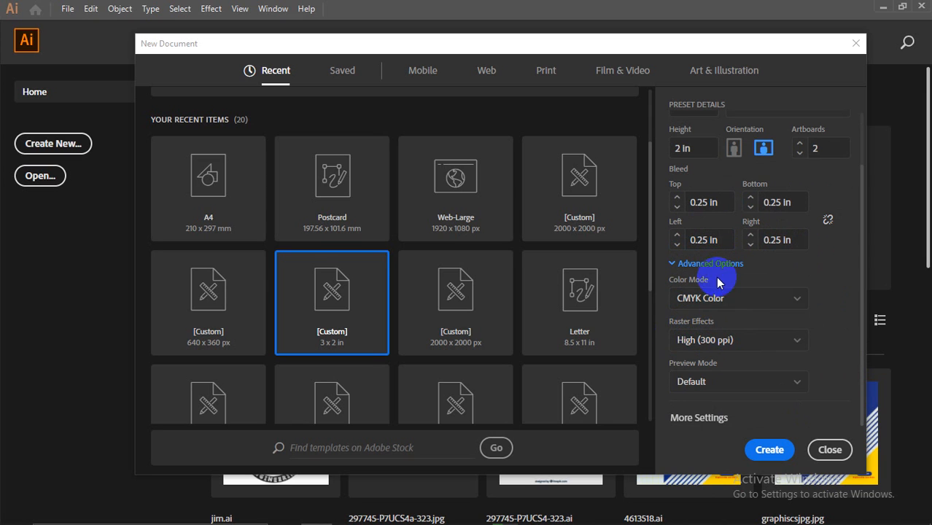
pyautogui.click(769, 451)
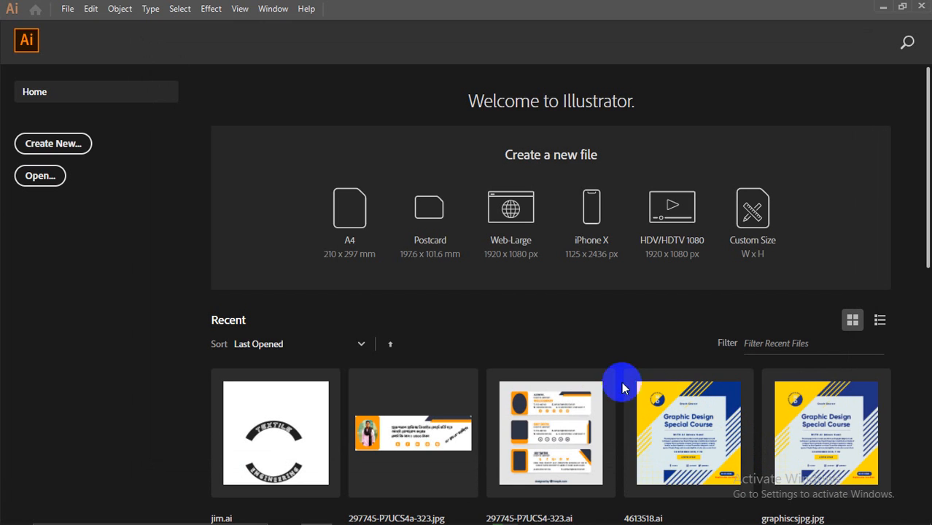
pyautogui.click(429, 260)
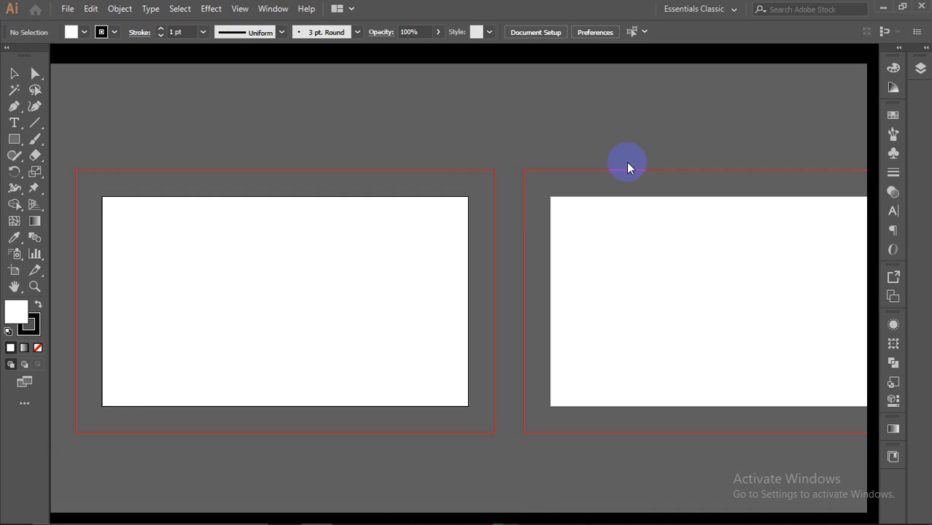
# Step: Open Illustrator's File menu in the menu bar
pyautogui.scroll(-2, 481, 202)
pyautogui.scroll(1, 442, 205)
pyautogui.scroll(1, 676, 202)
pyautogui.scroll(-1, 672, 197)
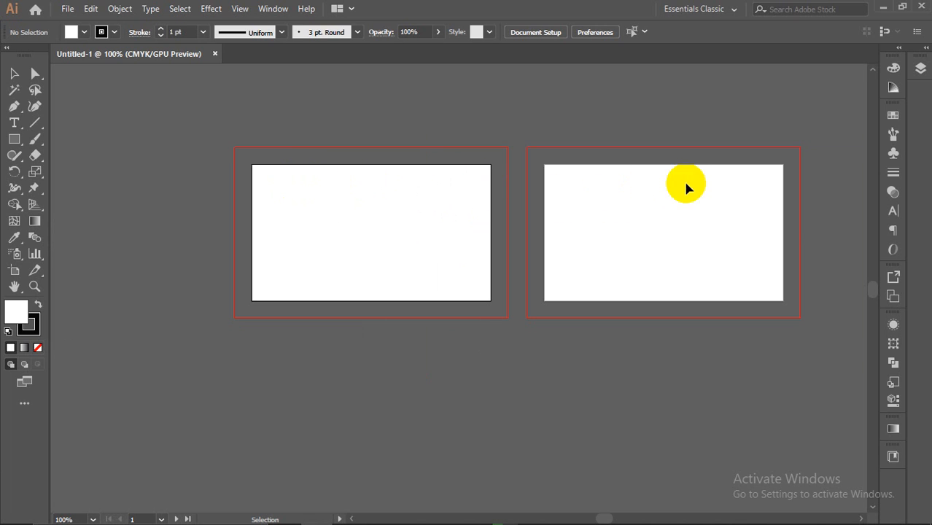
pyautogui.scroll(1, 559, 200)
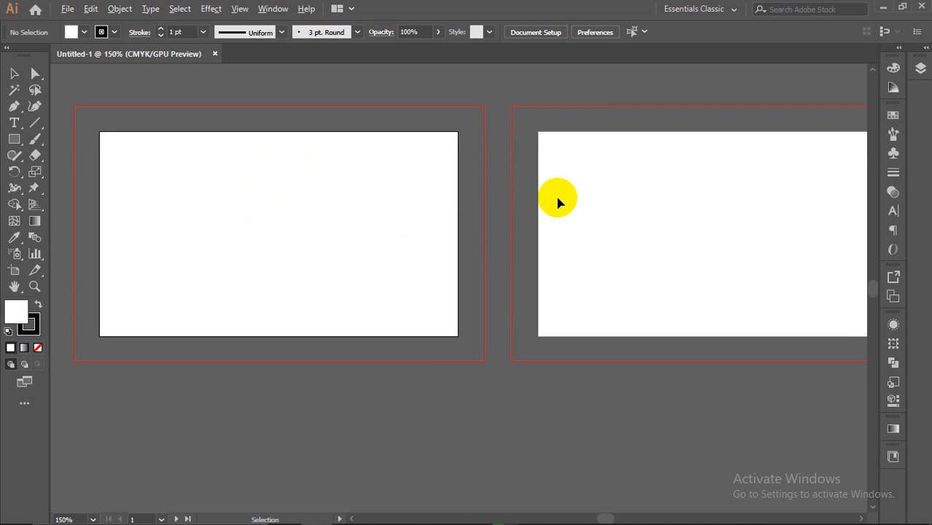
pyautogui.scroll(-1, 558, 201)
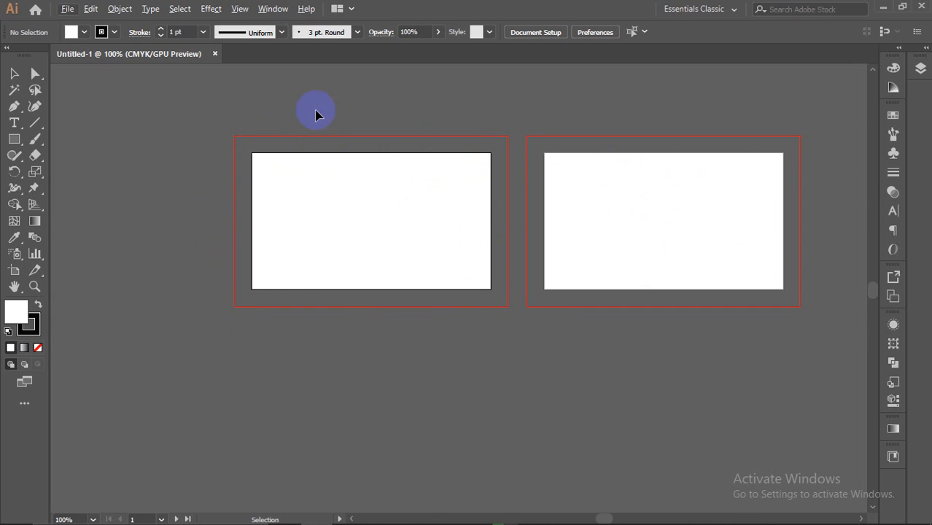
pyautogui.click(66, 8)
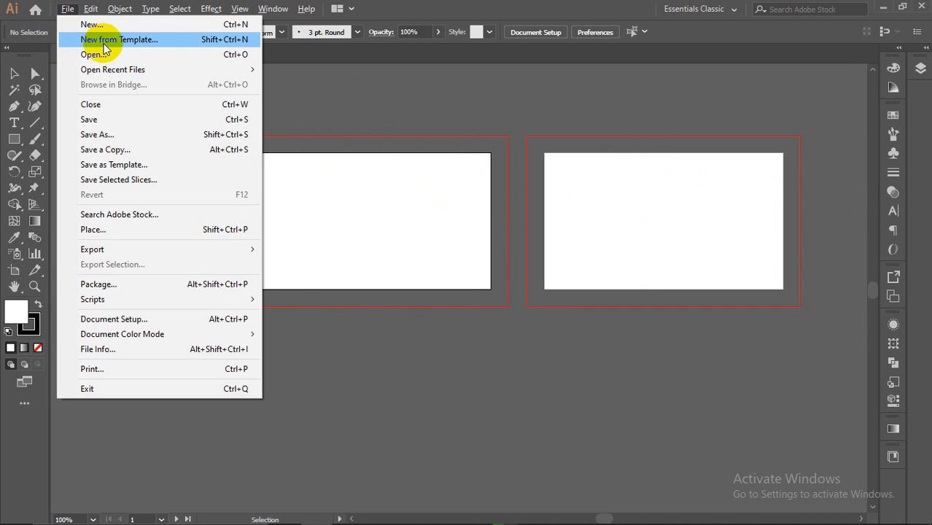
# Step: Start a new Untitled-2 document and set its artboard count to 2
pyautogui.click(105, 30)
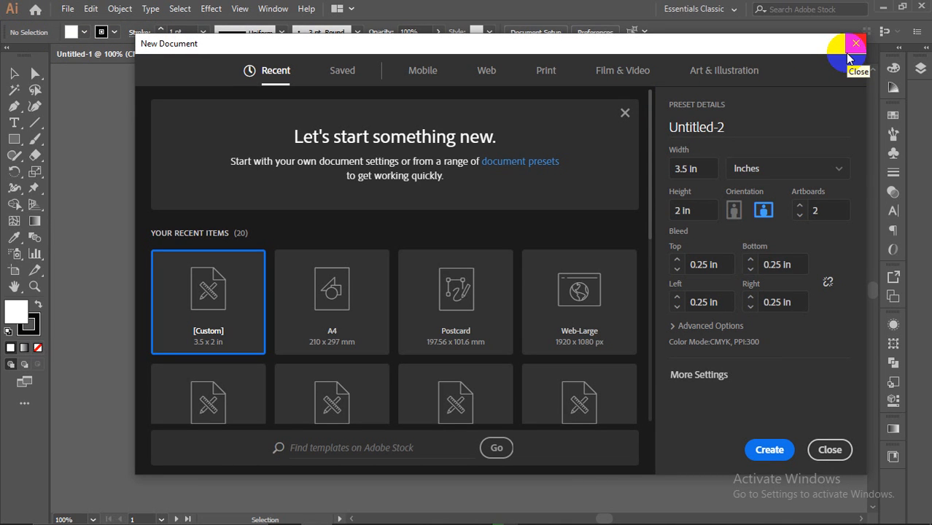
pyautogui.moveTo(713, 46); pyautogui.dragTo(664, 41)
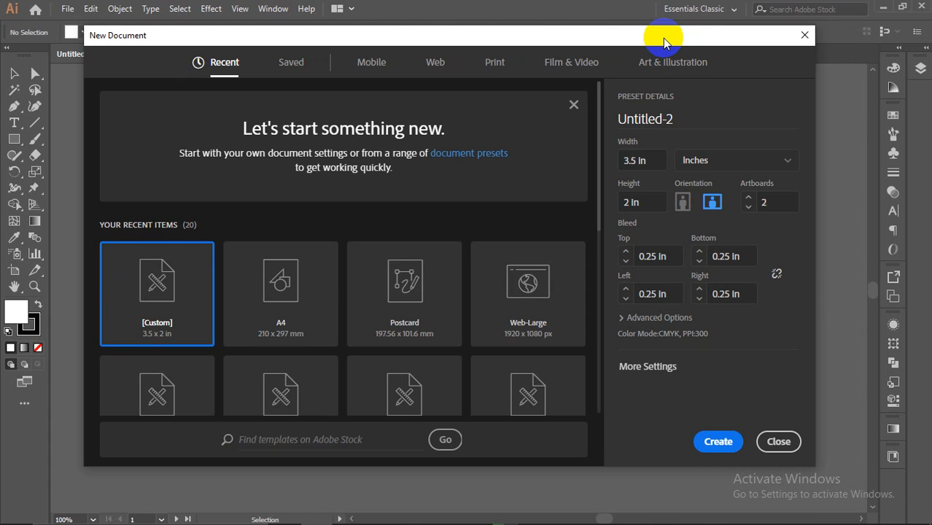
pyautogui.moveTo(664, 42); pyautogui.dragTo(659, 35)
pyautogui.click(632, 118)
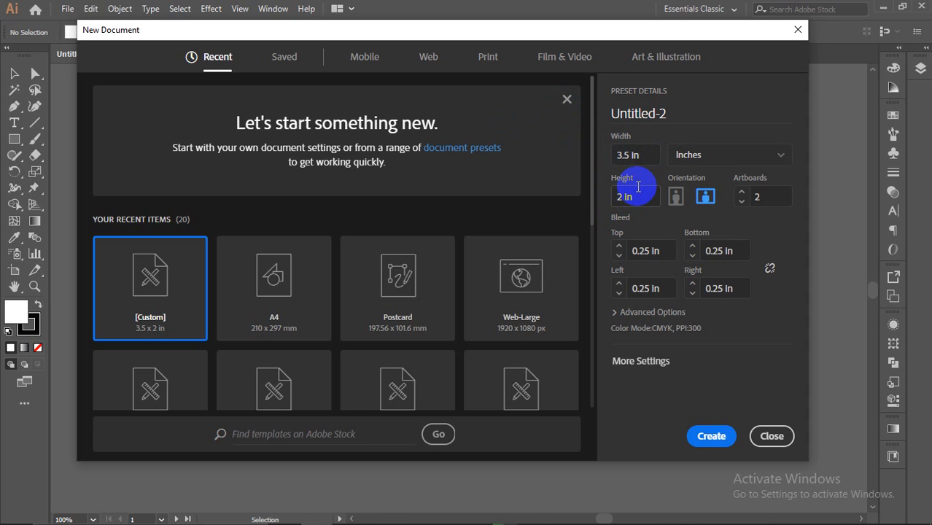
pyautogui.click(742, 203)
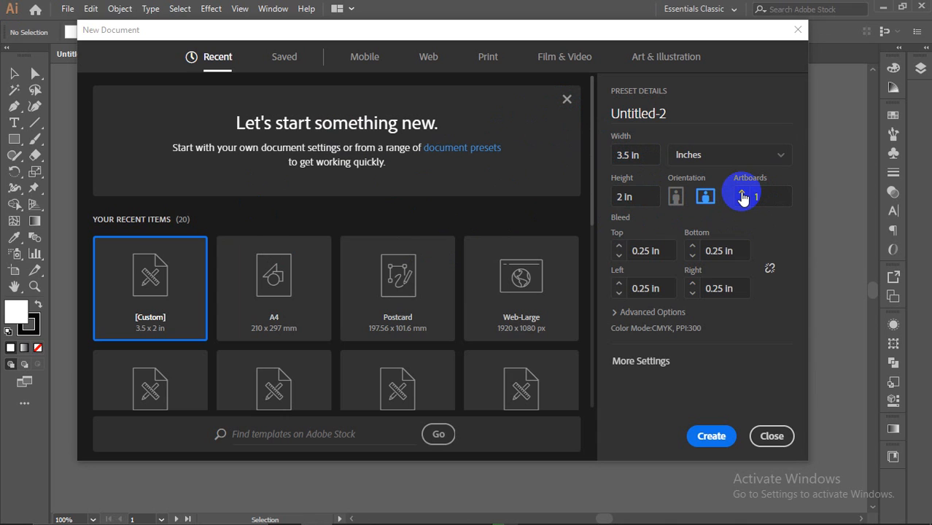
pyautogui.click(742, 192)
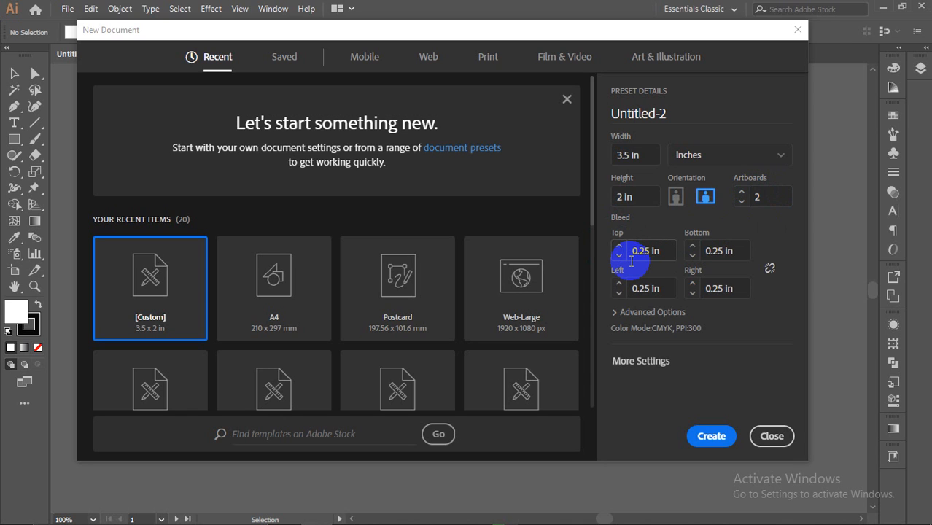
# Step: Link the four bleed values at 0.25 in and create the document
pyautogui.moveTo(629, 249); pyautogui.dragTo(653, 250)
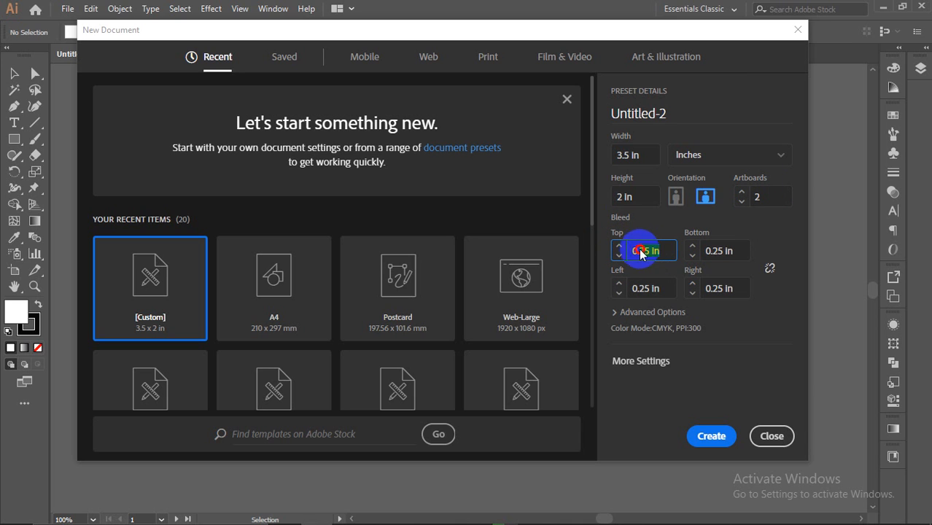
pyautogui.click(719, 251)
pyautogui.click(649, 289)
pyautogui.click(614, 217)
pyautogui.click(646, 250)
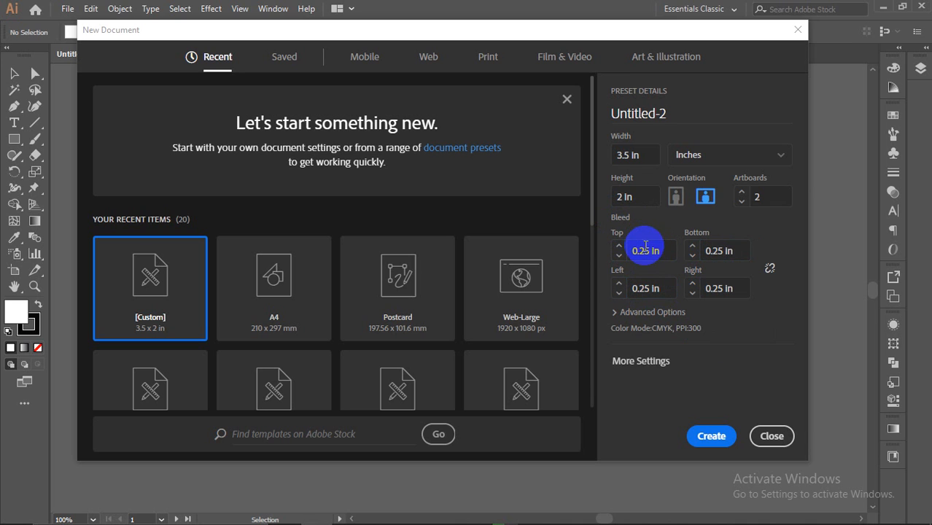
pyautogui.click(761, 273)
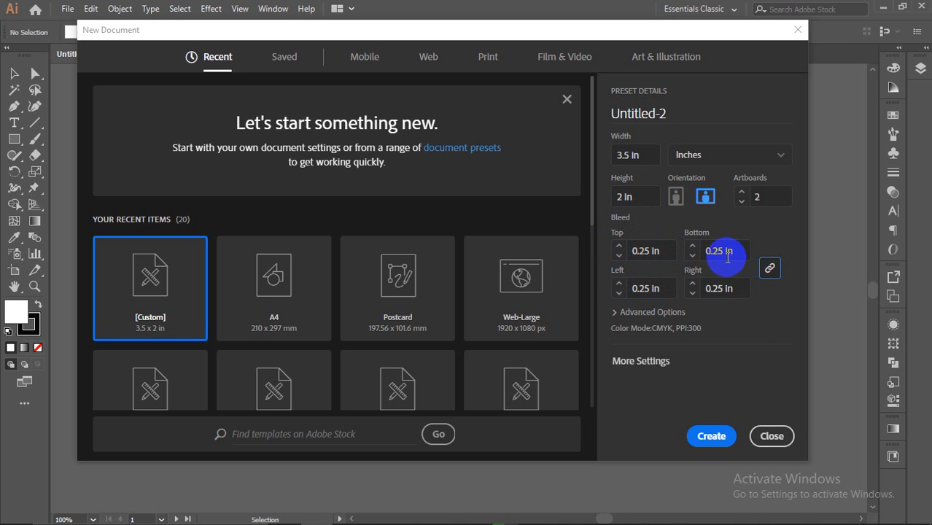
pyautogui.moveTo(658, 251); pyautogui.dragTo(629, 250)
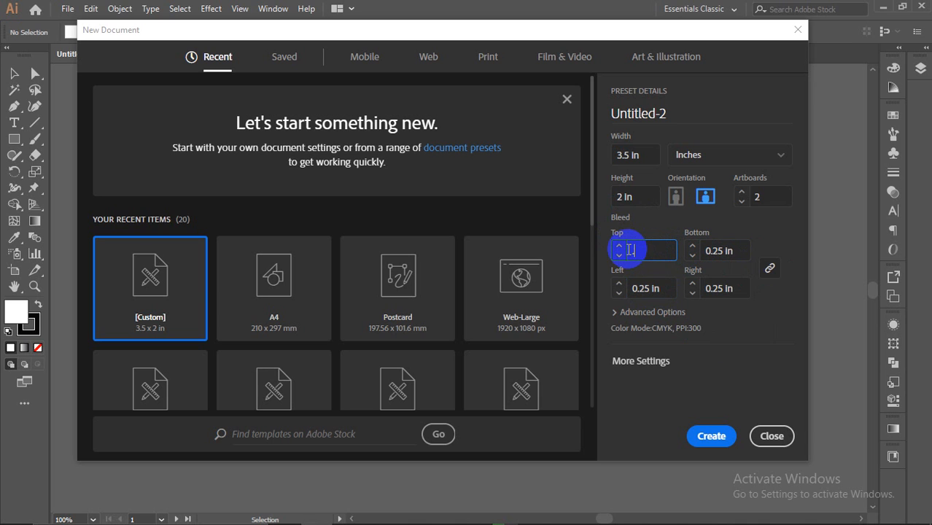
pyautogui.write('.25')
pyautogui.click(718, 288)
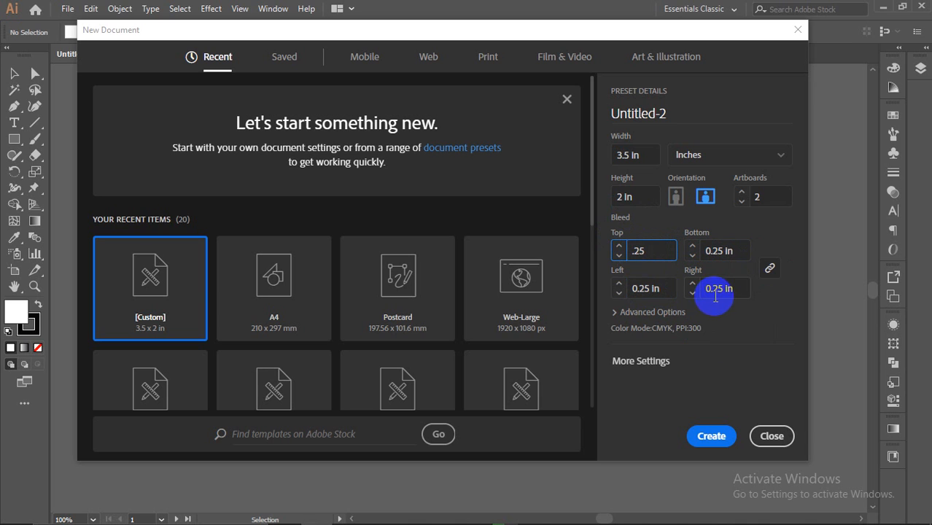
pyautogui.click(711, 438)
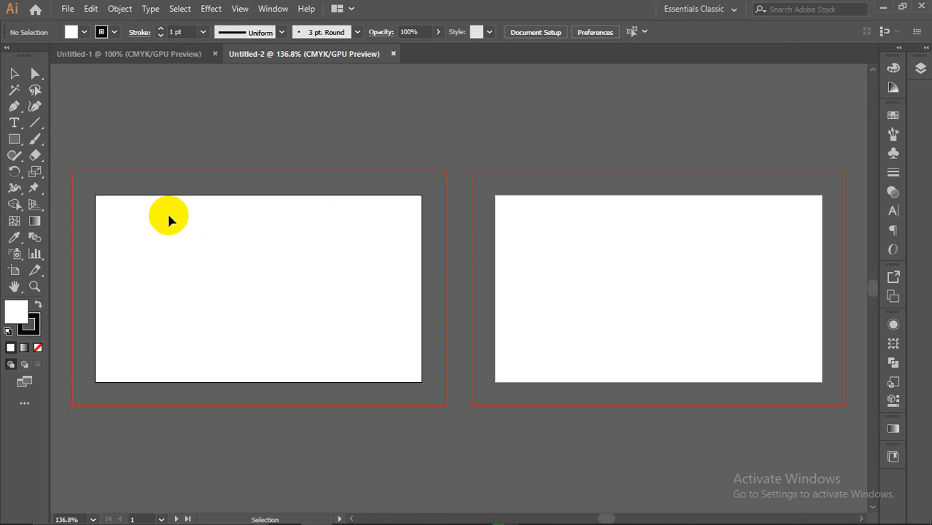
pyautogui.click(619, 281)
pyautogui.click(299, 279)
pyautogui.click(645, 271)
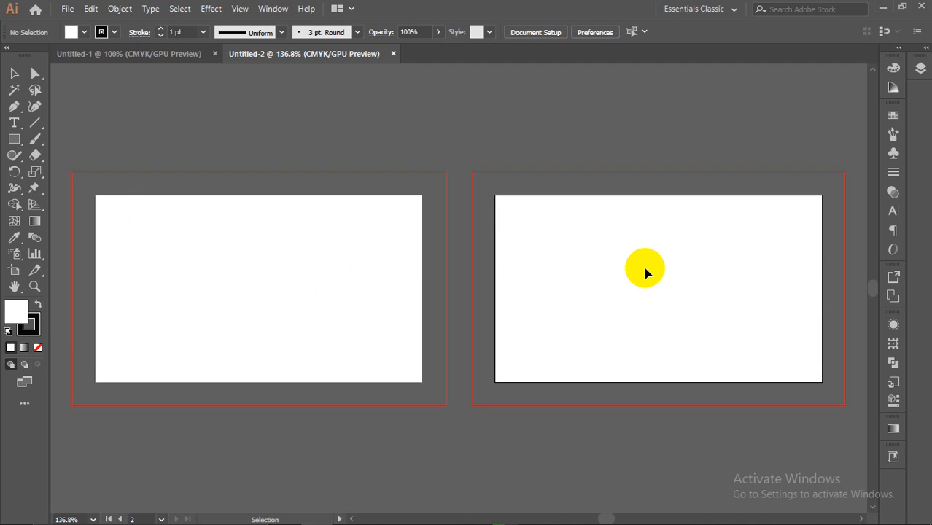
pyautogui.click(357, 264)
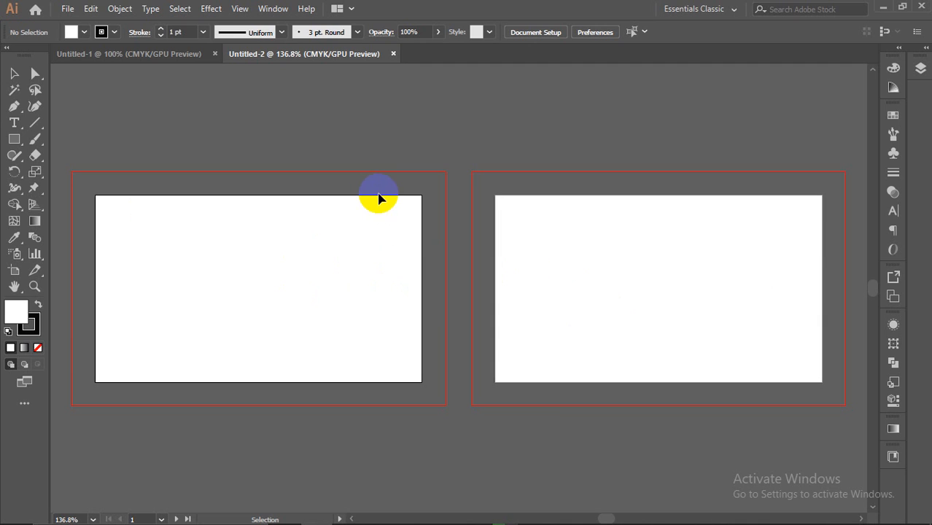
pyautogui.click(520, 214)
pyautogui.click(322, 221)
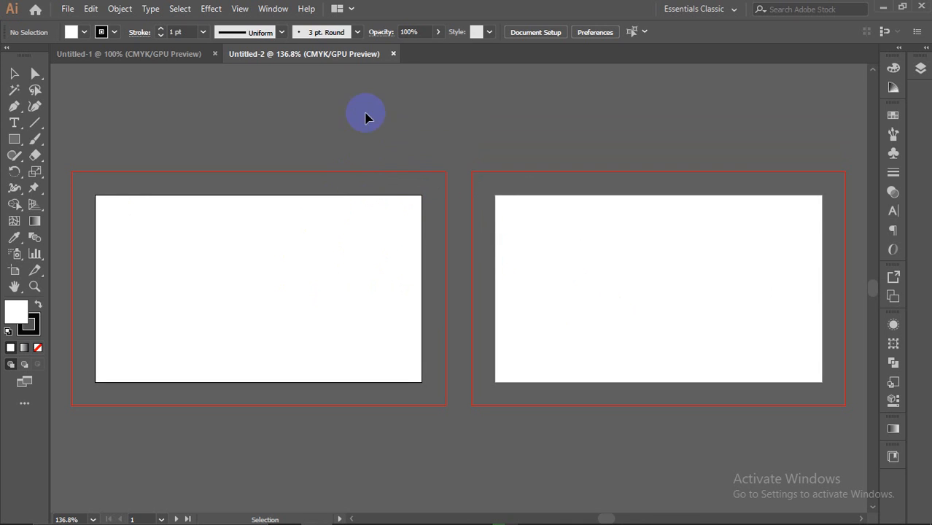
# Step: Close Untitled-2 and draw seven practice rectangles around Untitled-1's artboards
pyautogui.click(393, 54)
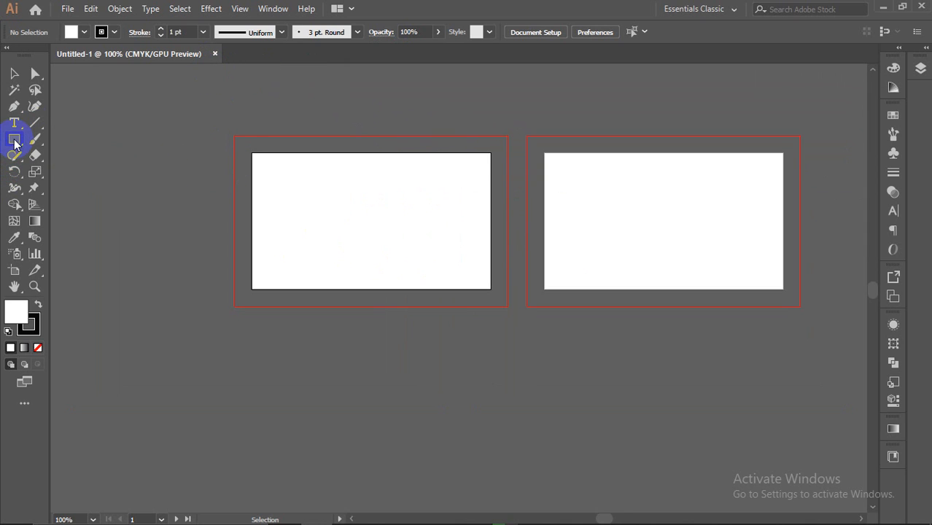
pyautogui.moveTo(15, 137); pyautogui.dragTo(55, 139)
pyautogui.moveTo(94, 110); pyautogui.dragTo(200, 218)
pyautogui.moveTo(122, 280); pyautogui.dragTo(201, 378)
pyautogui.moveTo(275, 394); pyautogui.dragTo(470, 417)
pyautogui.moveTo(557, 378); pyautogui.dragTo(677, 380)
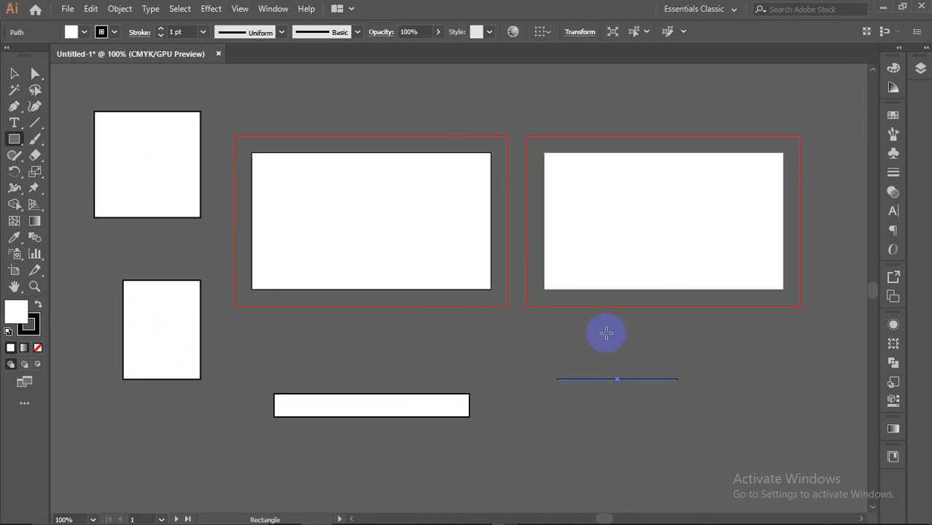
pyautogui.moveTo(604, 333); pyautogui.dragTo(444, 352)
pyautogui.moveTo(337, 333); pyautogui.dragTo(237, 376)
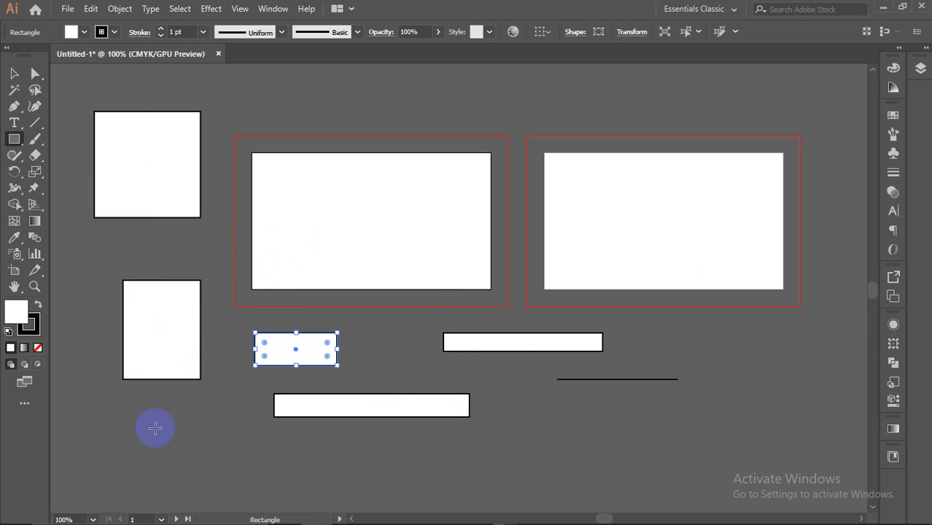
pyautogui.moveTo(110, 442); pyautogui.dragTo(219, 496)
# Step: Move the practice rectangles onto the artboards with the Selection tool
pyautogui.click(13, 73)
pyautogui.moveTo(119, 150); pyautogui.dragTo(360, 219)
pyautogui.moveTo(179, 338); pyautogui.dragTo(341, 217)
pyautogui.moveTo(143, 465); pyautogui.dragTo(339, 167)
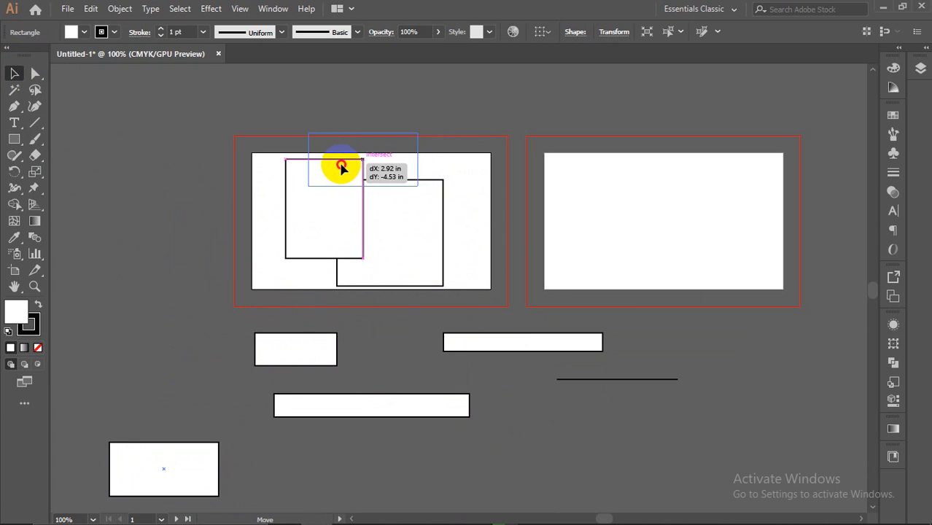
pyautogui.moveTo(495, 348); pyautogui.dragTo(383, 218)
pyautogui.click(388, 392)
pyautogui.moveTo(289, 351); pyautogui.dragTo(315, 300)
pyautogui.moveTo(389, 421); pyautogui.dragTo(485, 281)
pyautogui.moveTo(647, 380); pyautogui.dragTo(447, 222)
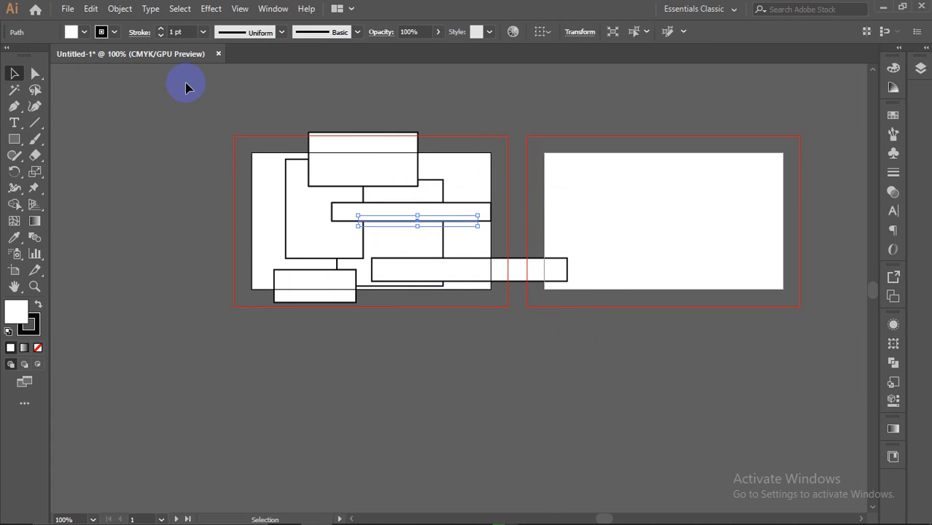
# Step: Marquee-select all the practice rectangles and delete them
pyautogui.moveTo(167, 133); pyautogui.dragTo(514, 363)
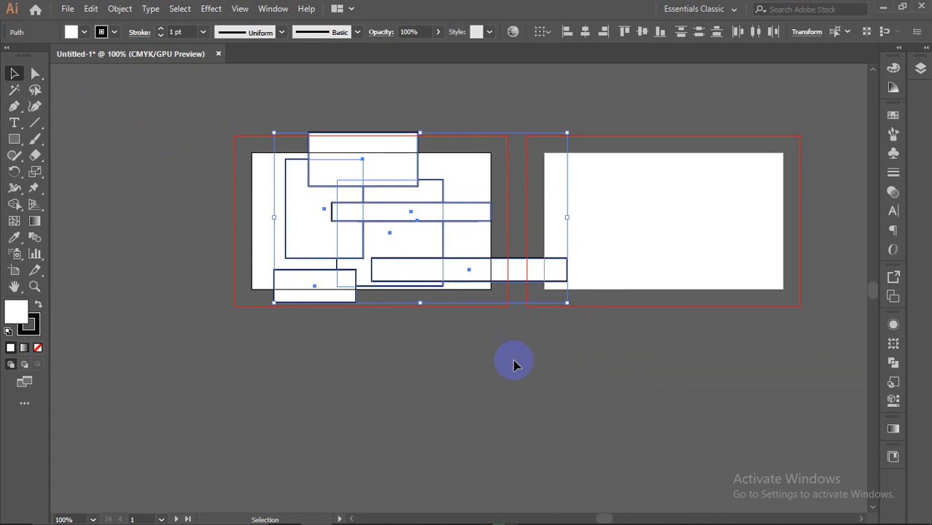
pyautogui.press('Delete')
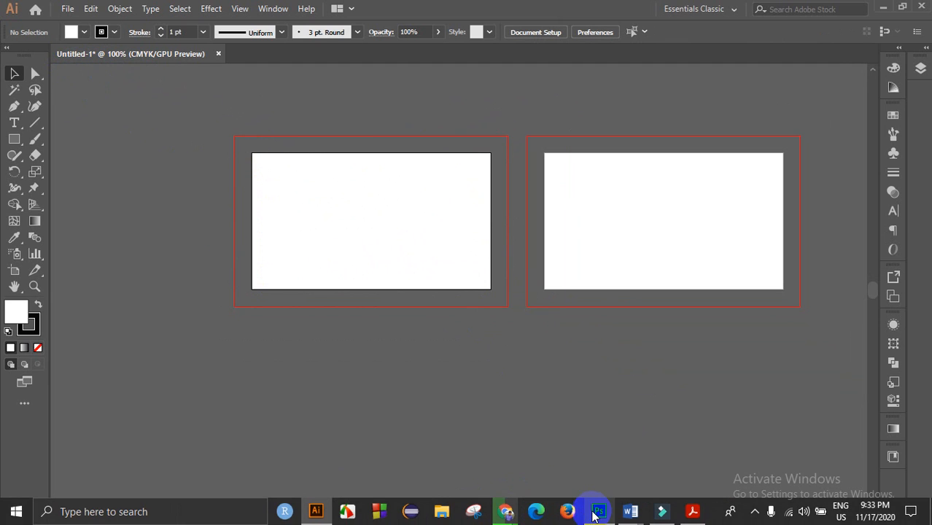
pyautogui.moveTo(597, 513)
pyautogui.click(588, 476)
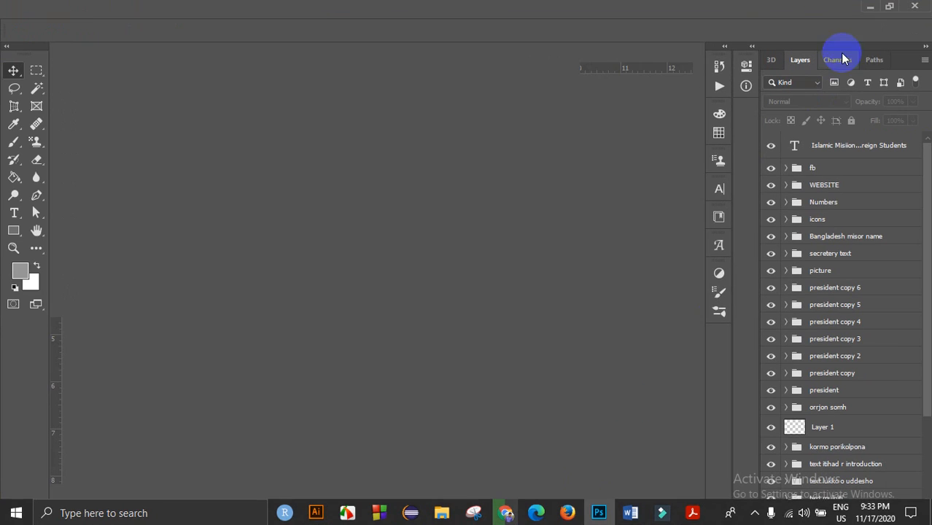
pyautogui.click(873, 7)
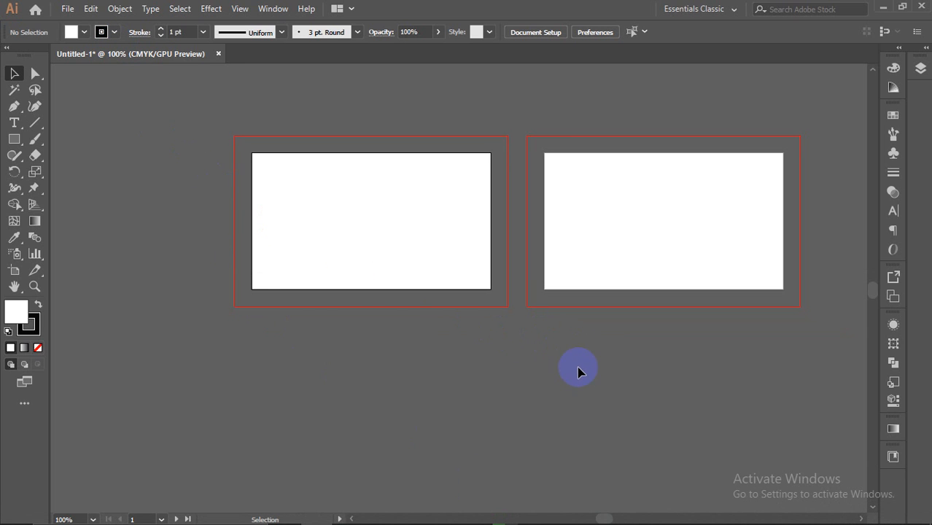
pyautogui.moveTo(503, 508)
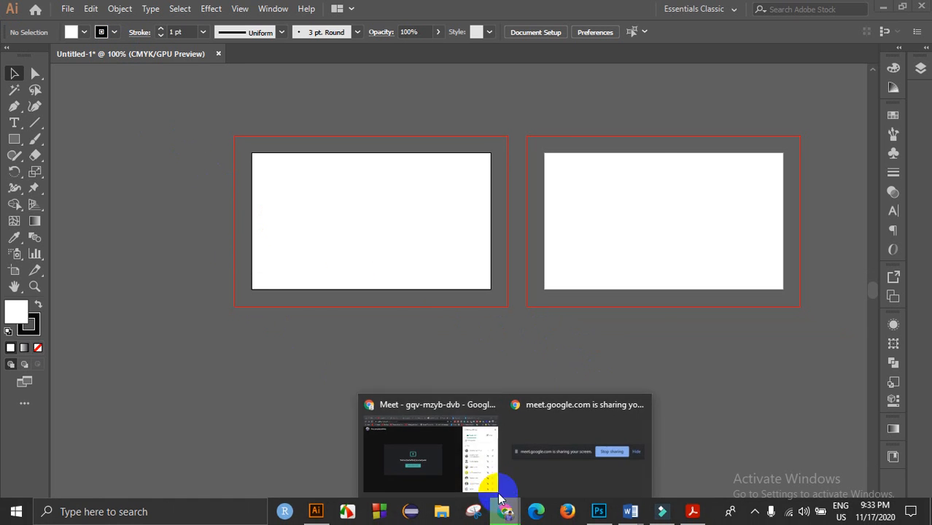
pyautogui.click(475, 464)
pyautogui.click(662, 88)
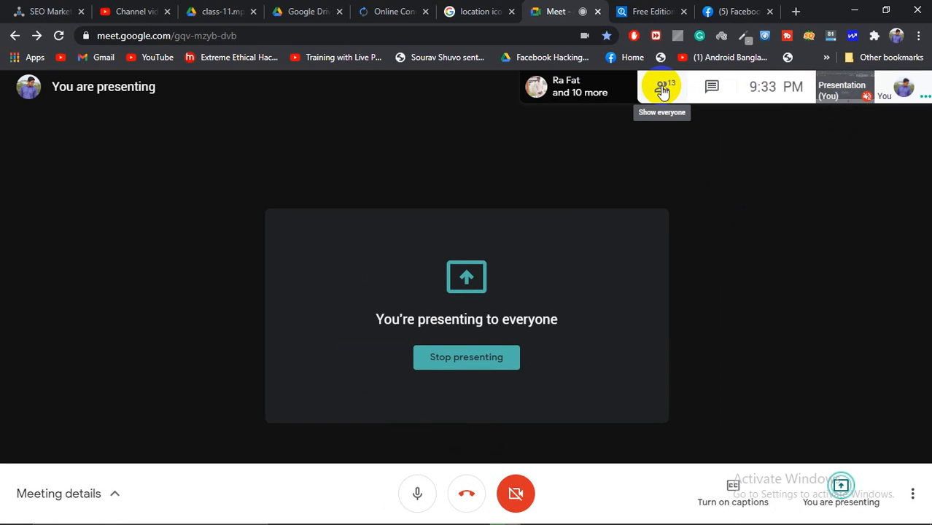
pyautogui.click(855, 134)
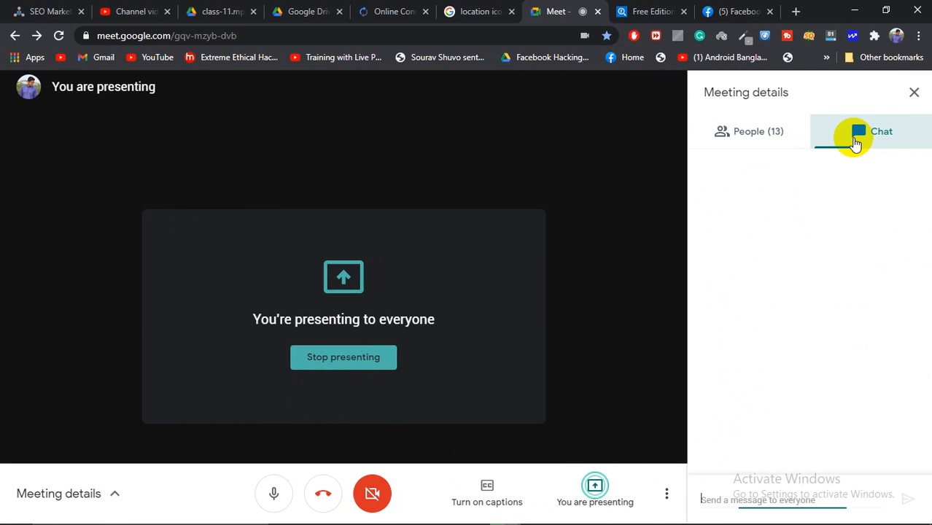
pyautogui.moveTo(696, 511)
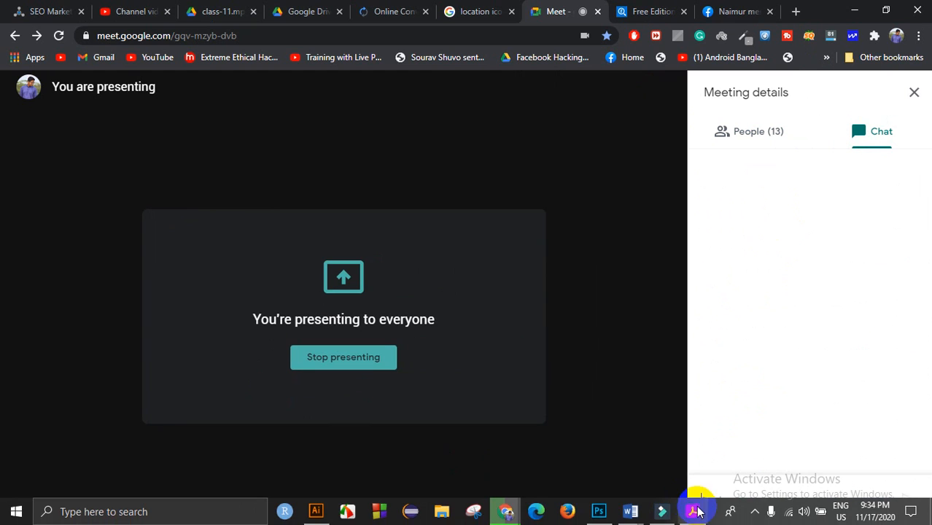
pyautogui.click(315, 511)
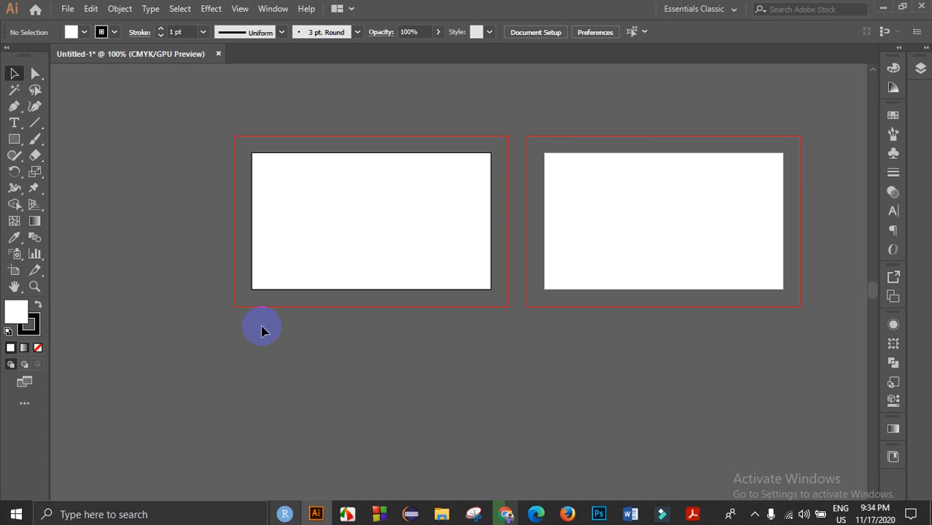
pyautogui.click(74, 12)
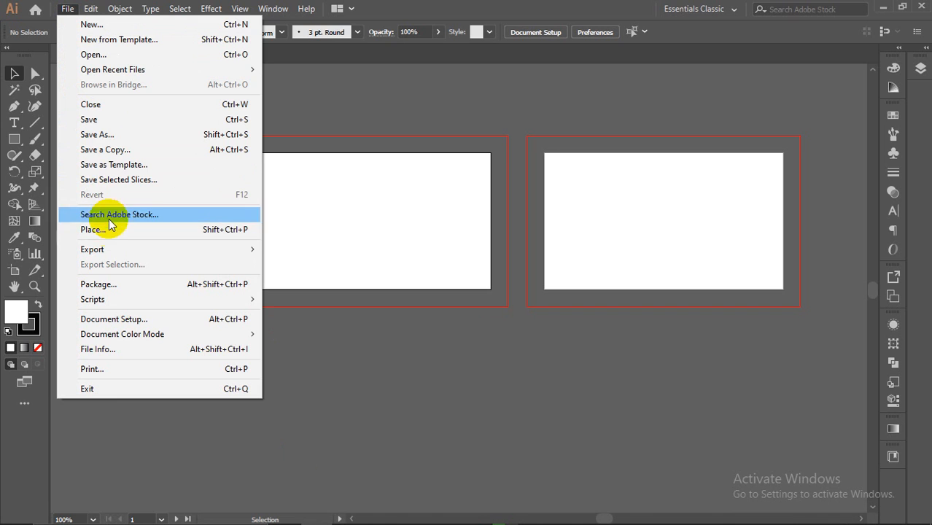
pyautogui.click(119, 133)
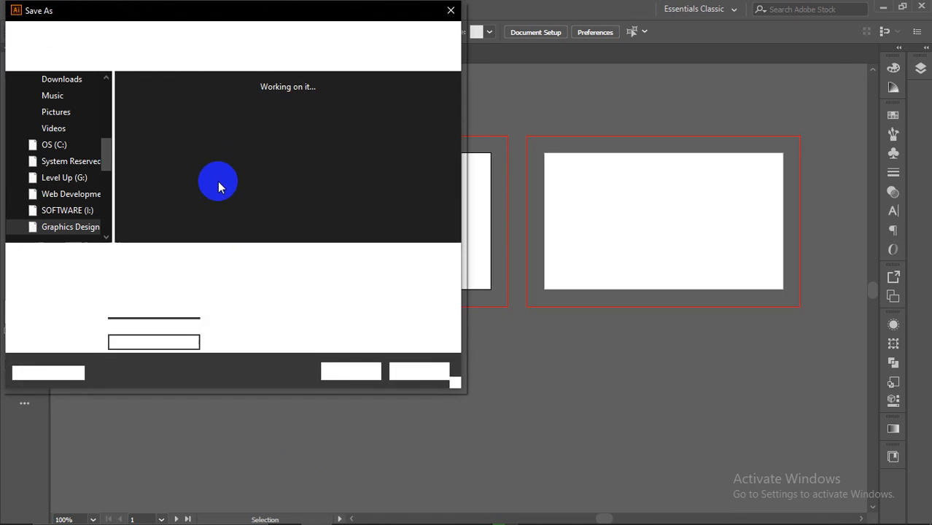
pyautogui.click(159, 275)
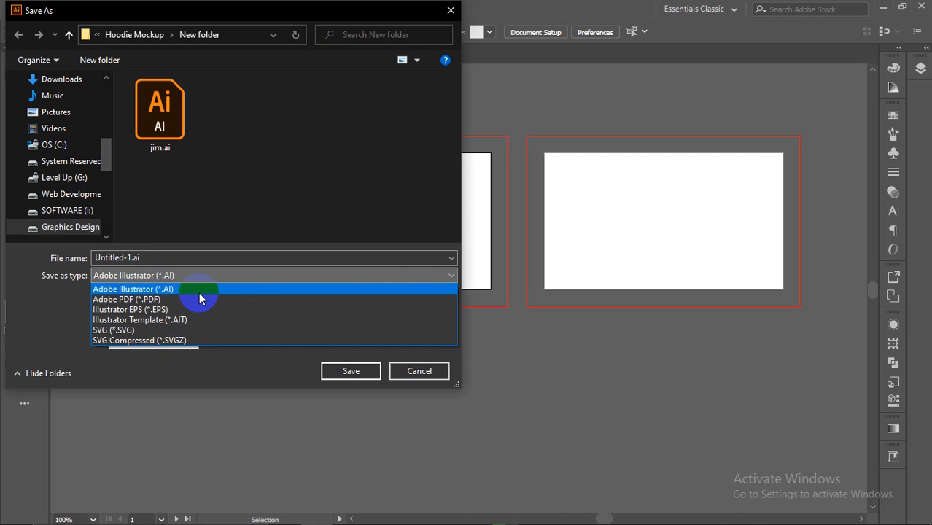
pyautogui.click(417, 372)
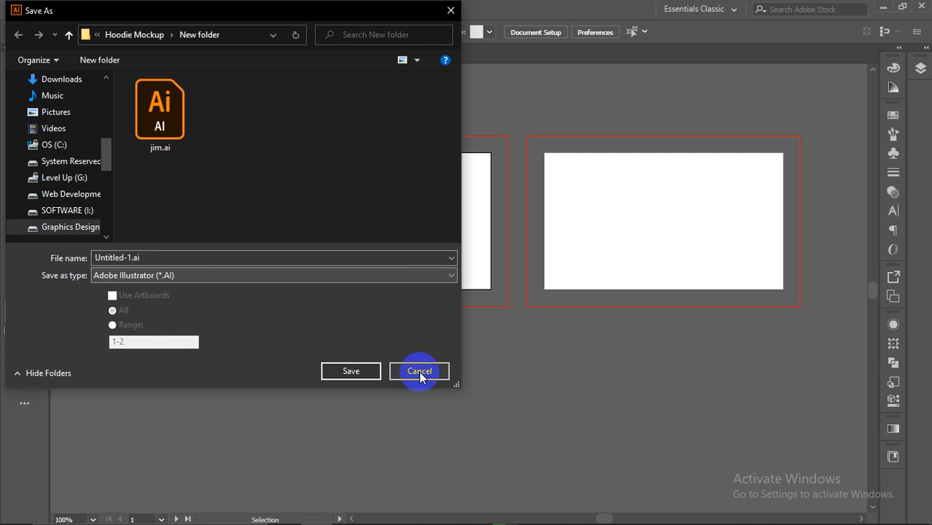
pyautogui.click(419, 371)
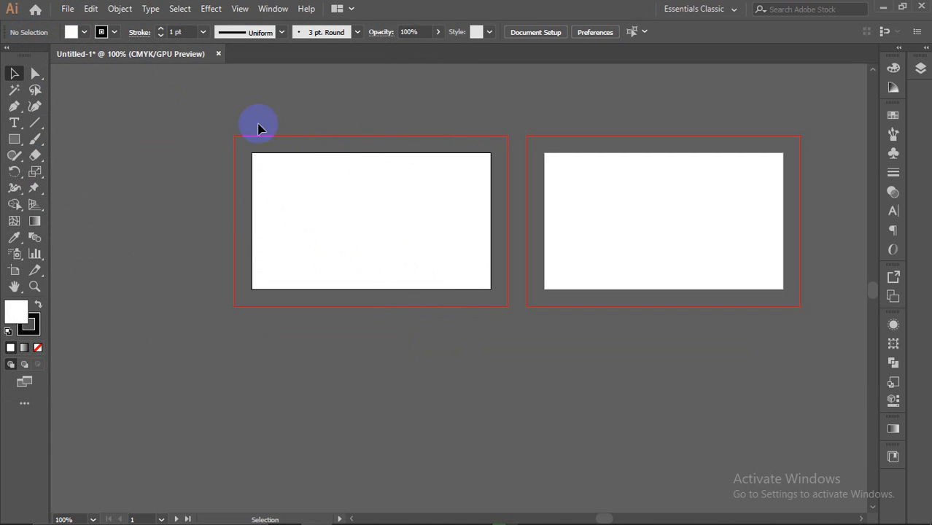
pyautogui.click(70, 9)
pyautogui.moveTo(97, 255)
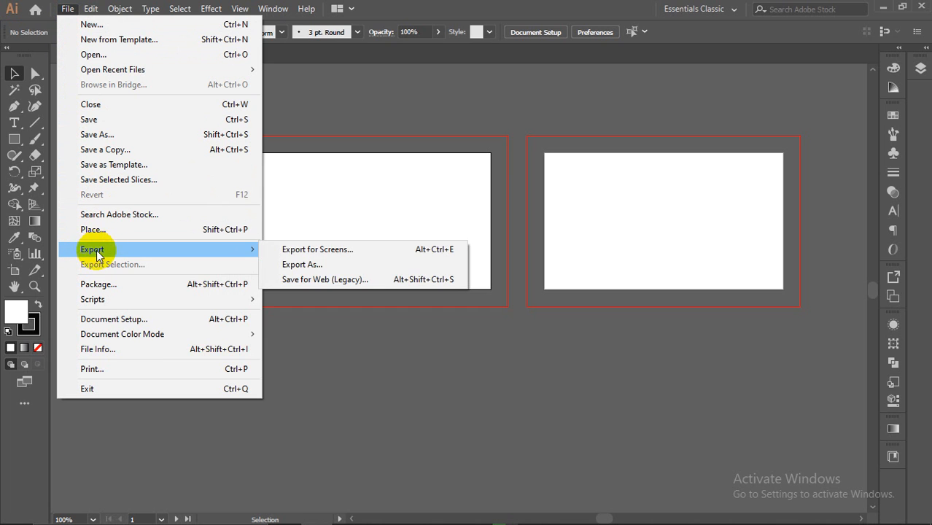
pyautogui.click(292, 266)
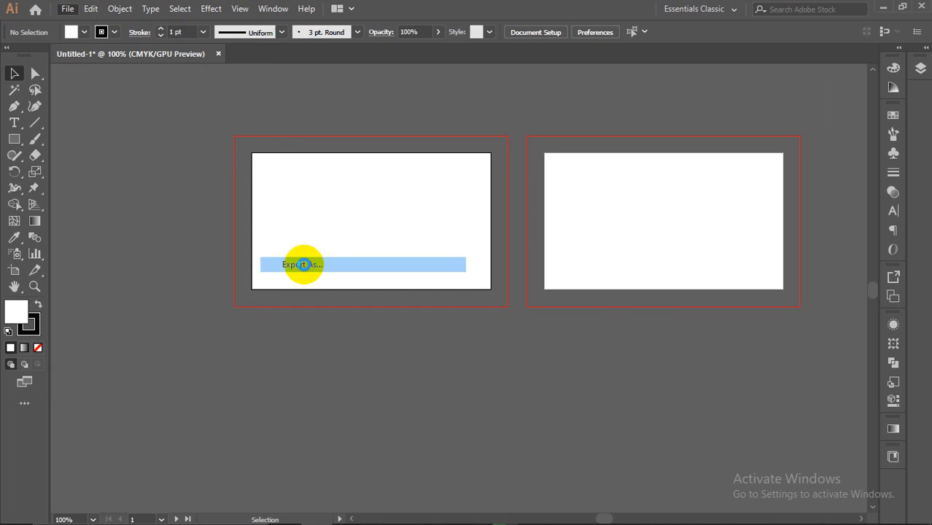
pyautogui.click(180, 275)
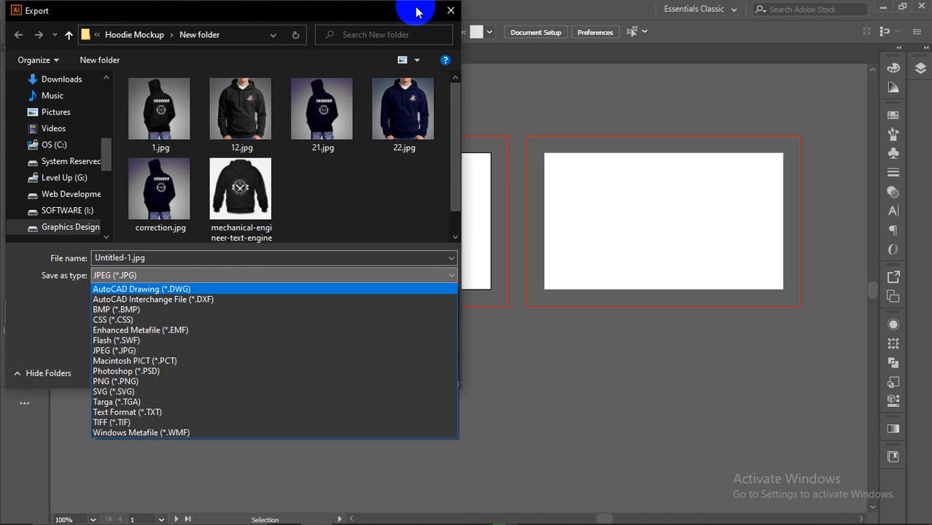
pyautogui.click(450, 13)
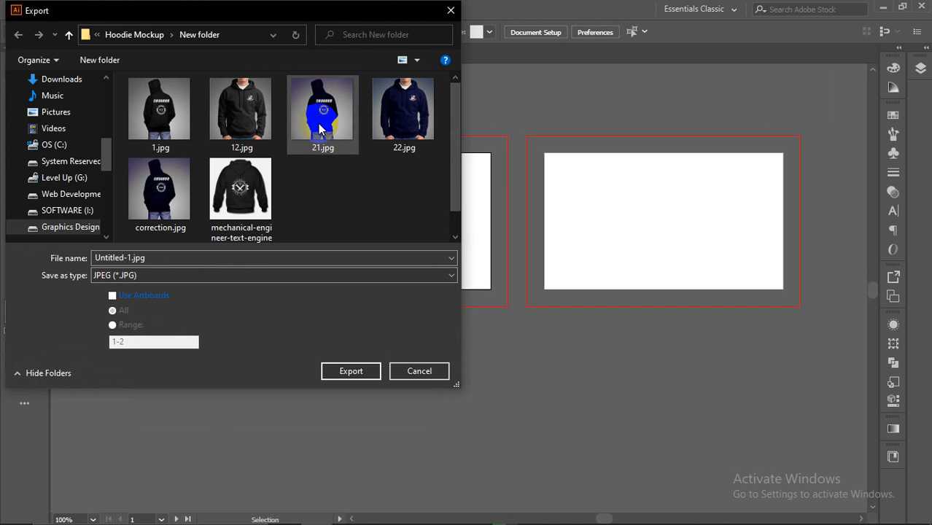
pyautogui.click(453, 11)
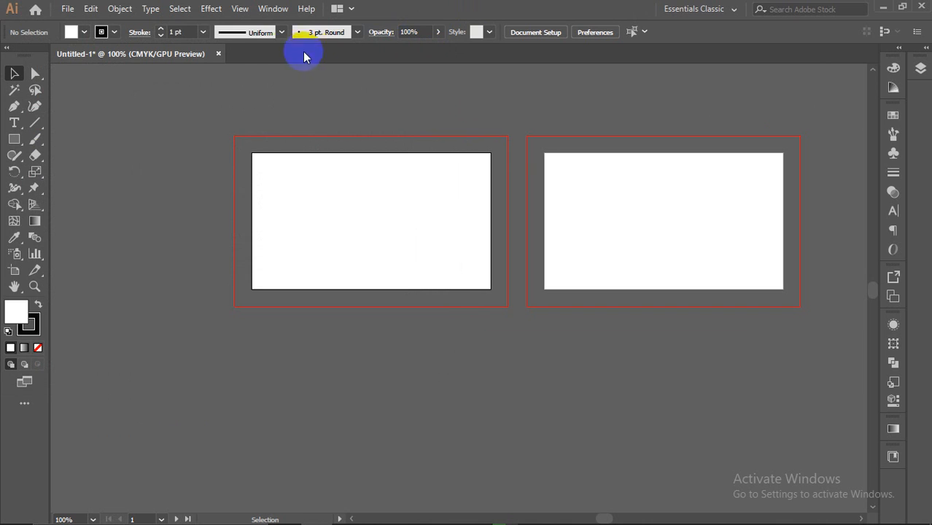
# Step: Close the business-card file without saving, create a Postcard document, and close extra Untitled-3
pyautogui.click(217, 54)
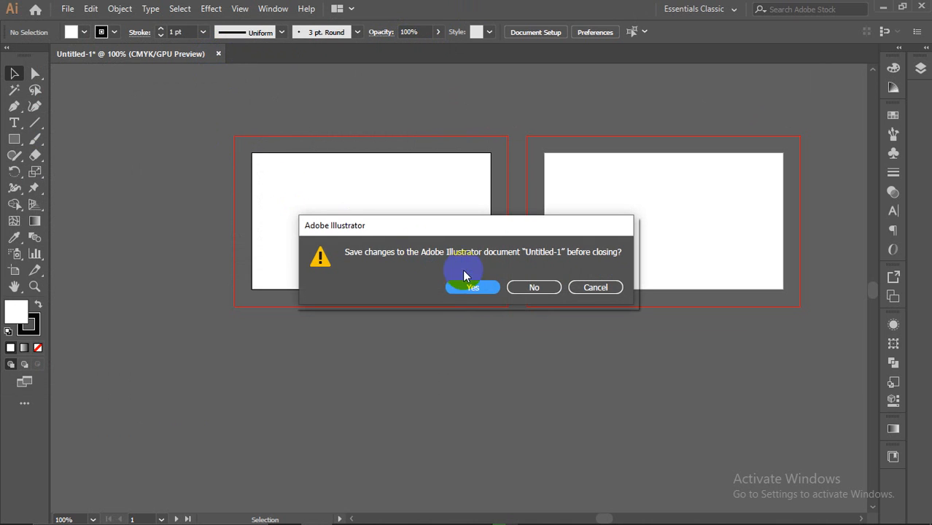
pyautogui.click(520, 289)
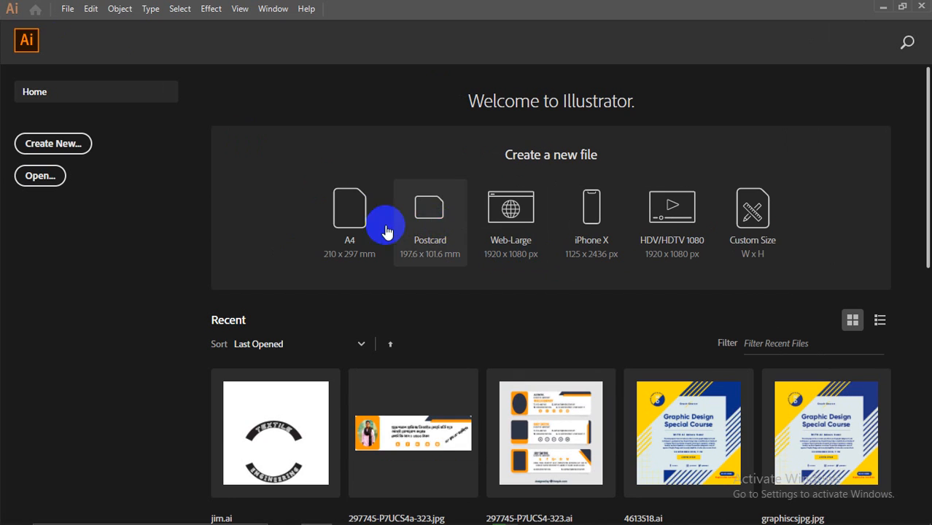
pyautogui.click(410, 219)
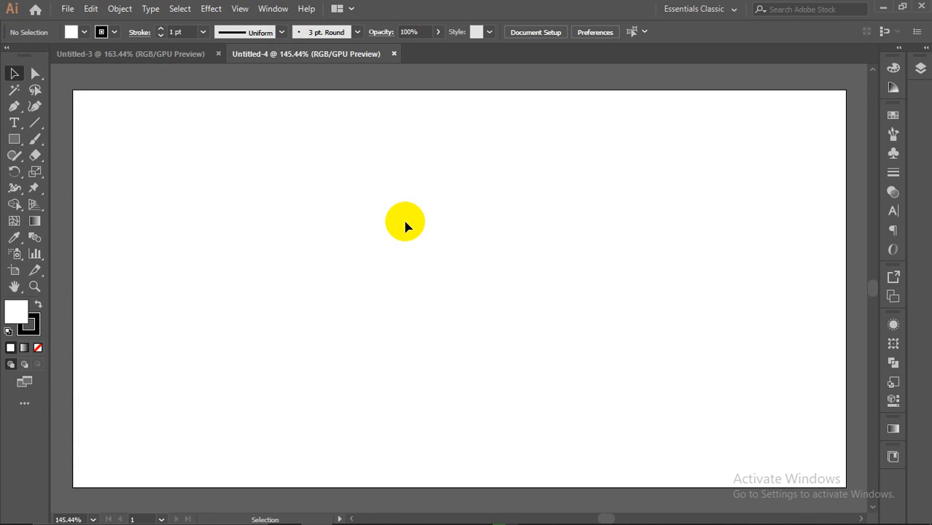
pyautogui.click(218, 54)
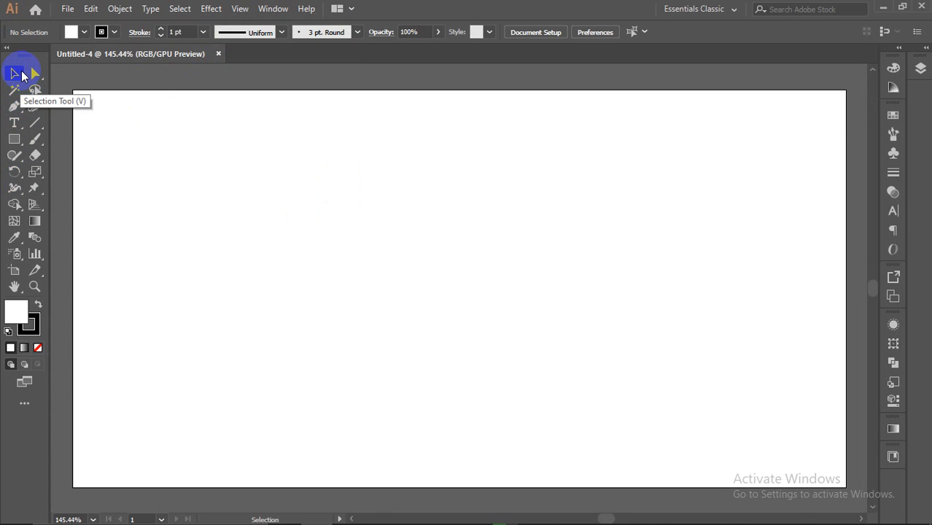
# Step: Try marquee selections on the empty artboard, pick the Rectangle tool, then switch to the PDF
pyautogui.moveTo(218, 196); pyautogui.dragTo(370, 302)
pyautogui.moveTo(280, 180); pyautogui.dragTo(376, 260)
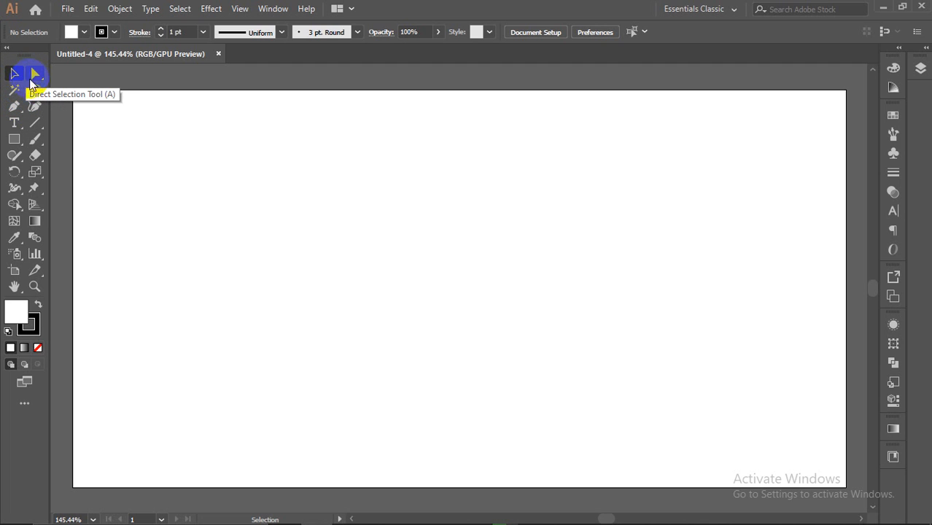
pyautogui.moveTo(18, 137)
pyautogui.mouseDown()
pyautogui.moveTo(44, 137)
pyautogui.moveTo(16, 137)
pyautogui.mouseUp()
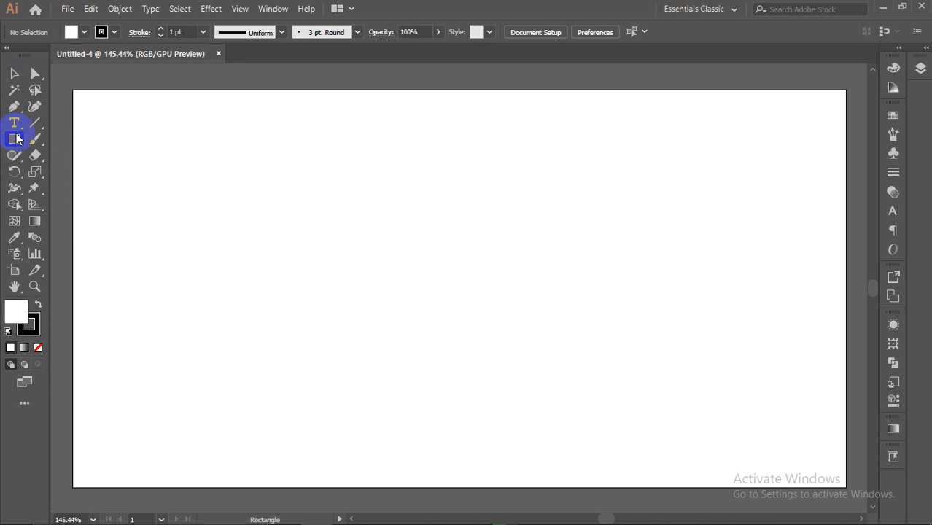
pyautogui.moveTo(537, 510)
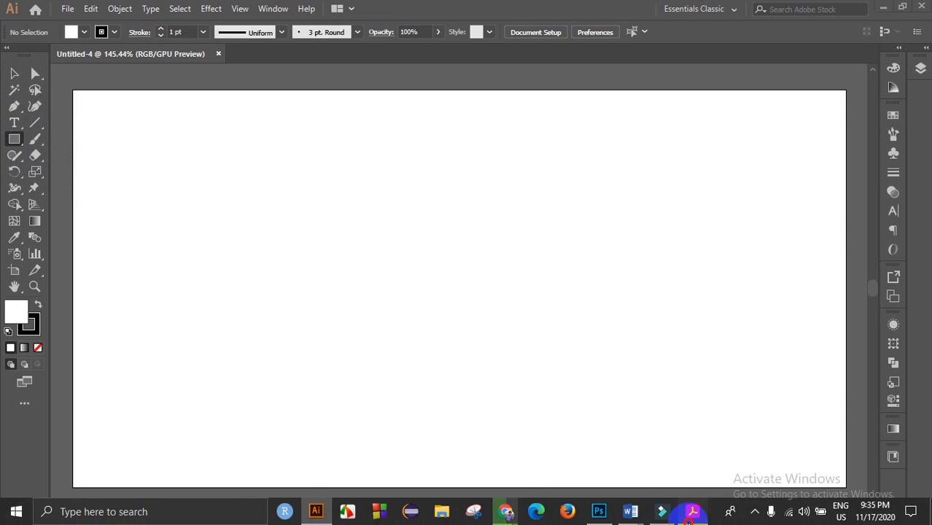
pyautogui.click(692, 511)
pyautogui.scroll(3, 298, 323)
pyautogui.scroll(-1, 280, 320)
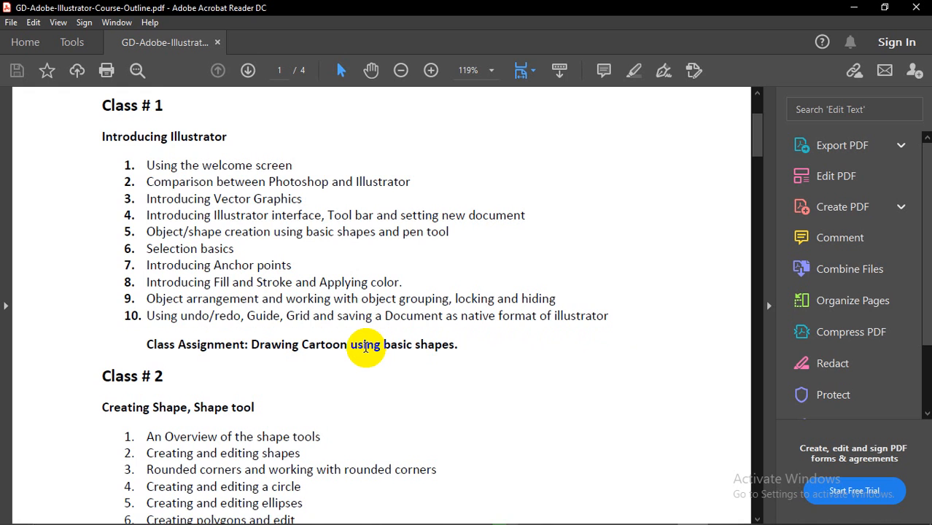
pyautogui.scroll(-5, 366, 348)
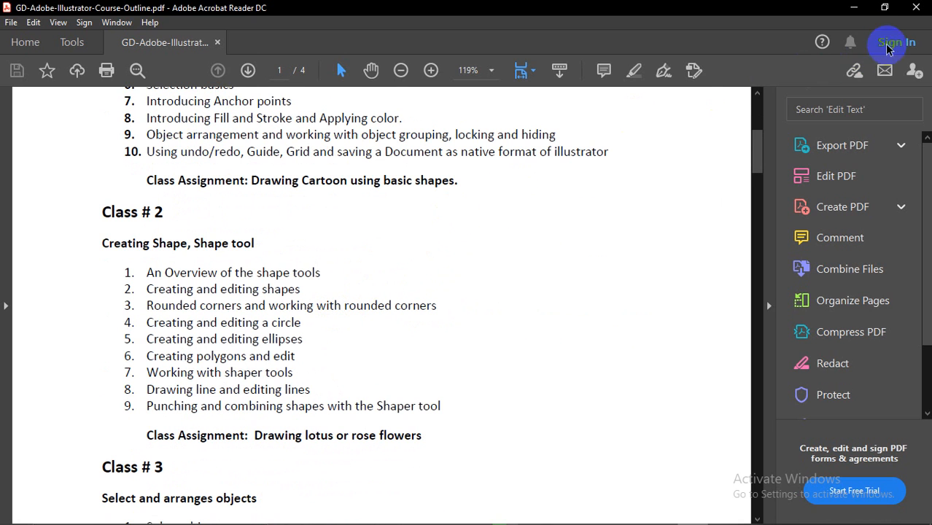
pyautogui.click(854, 8)
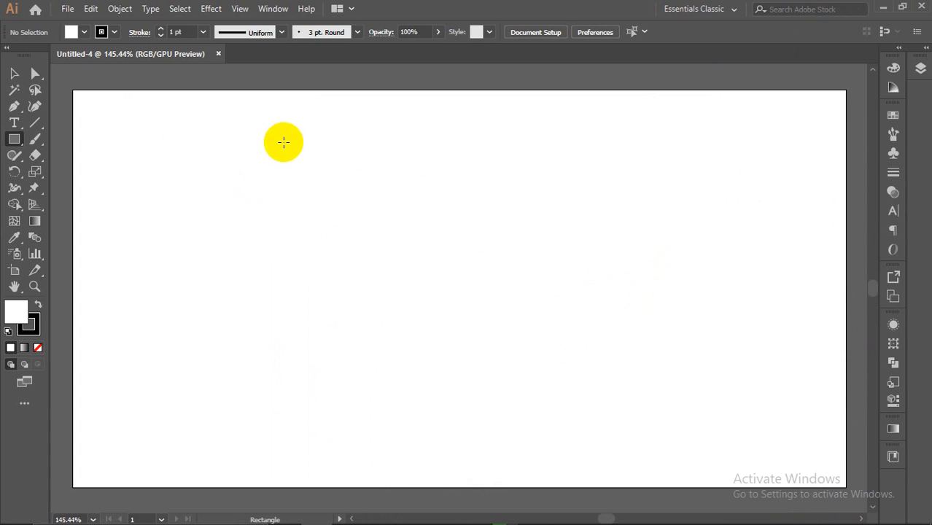
# Step: View the artboard at 100%, zoom in to 150% and back to 100% with Ctrl shortcuts
pyautogui.moveTo(621, 518)
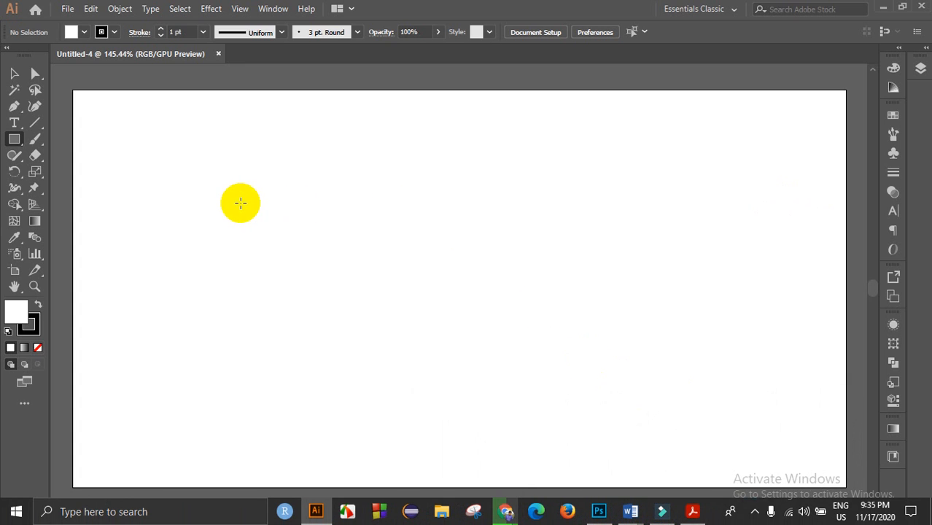
pyautogui.hotkey('ctrl', '1')
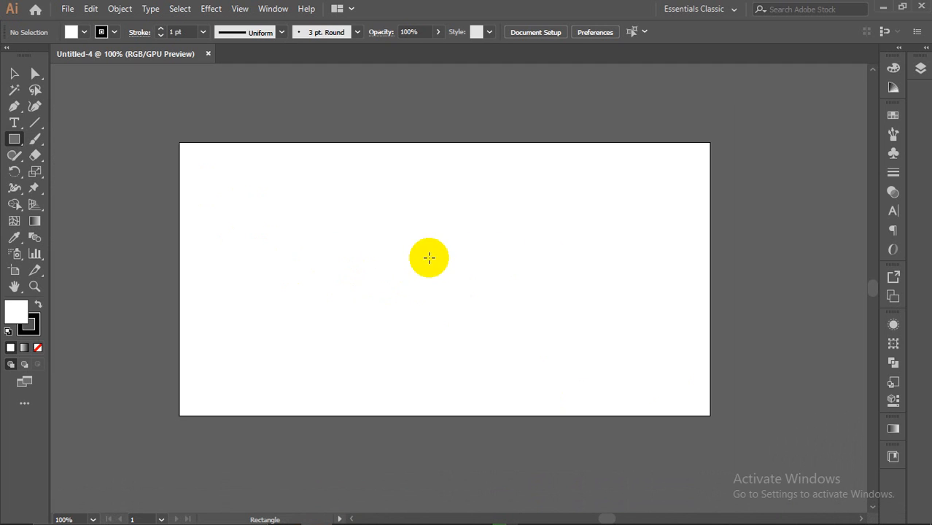
pyautogui.hotkey('ctrl', '=')
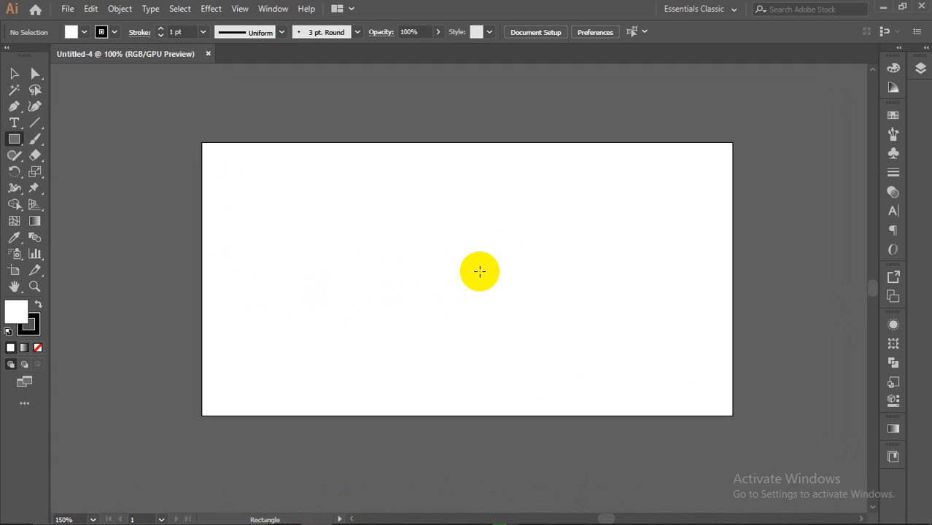
pyautogui.hotkey('ctrl', '-')
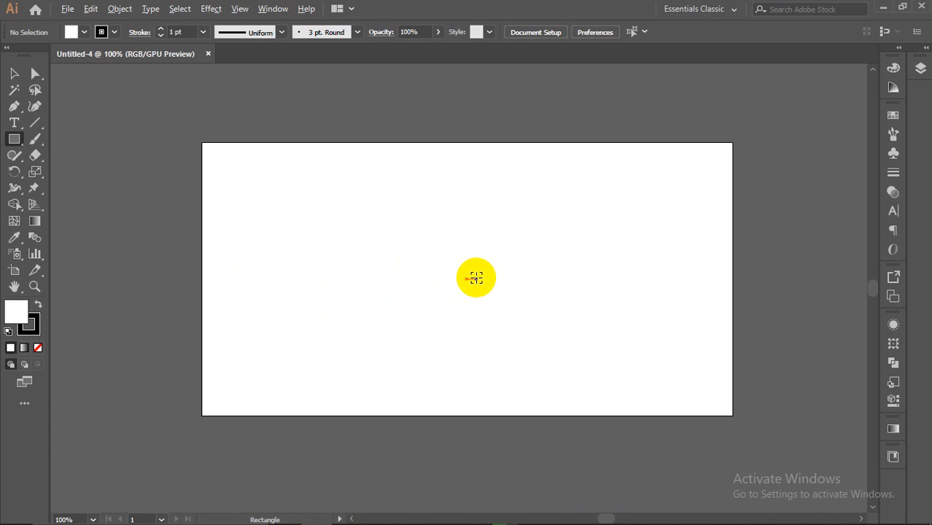
pyautogui.hotkey('ctrl', '+')
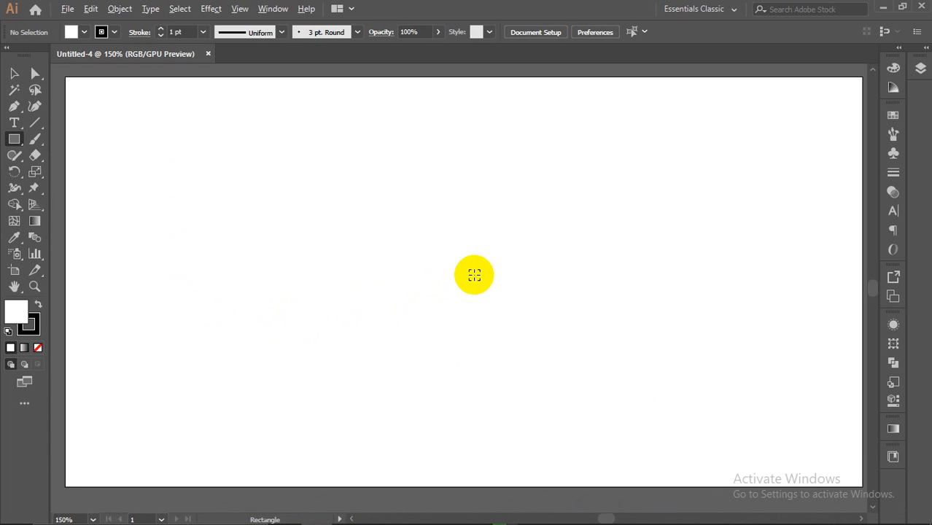
pyautogui.hotkey('ctrl', '-')
# Step: Zoom in and out with Alt+scroll, ending back at 100%
pyautogui.scroll(1, 769, 195)
pyautogui.scroll(-1, 763, 196)
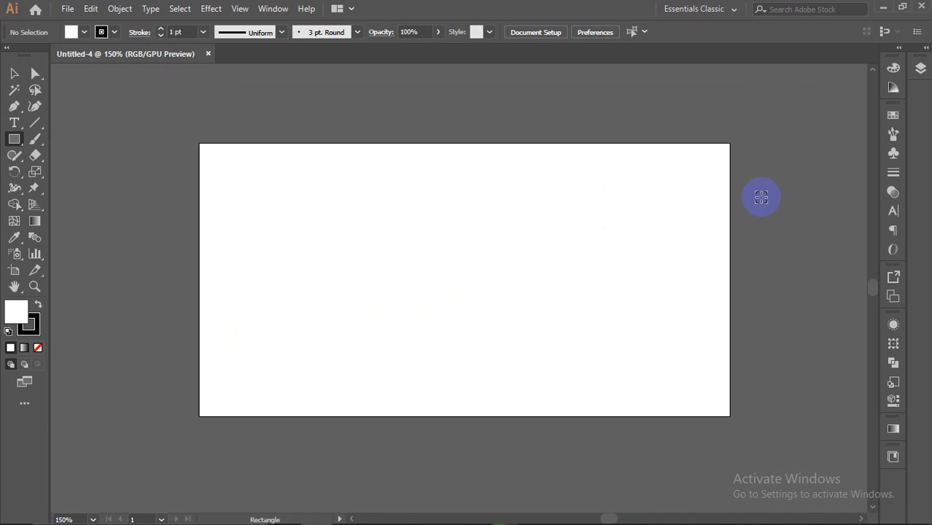
pyautogui.scroll(1, 452, 276)
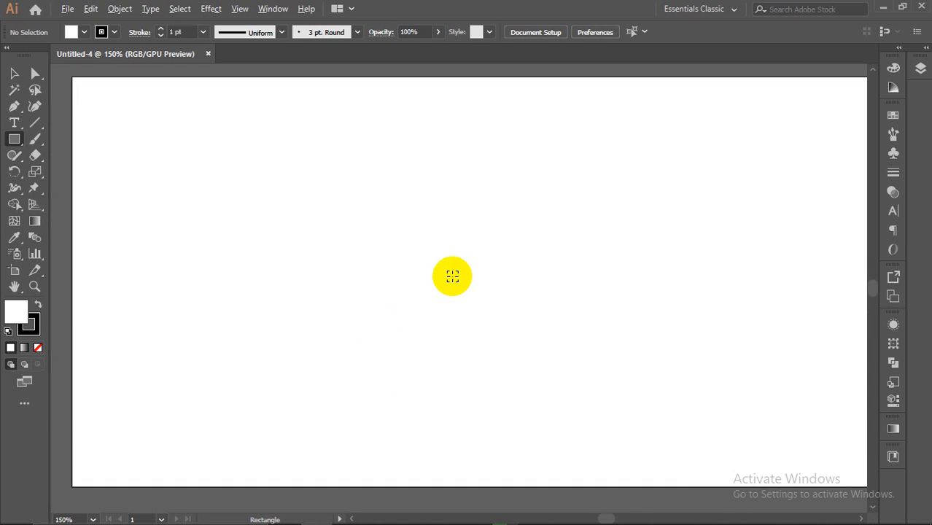
pyautogui.scroll(-1, 463, 276)
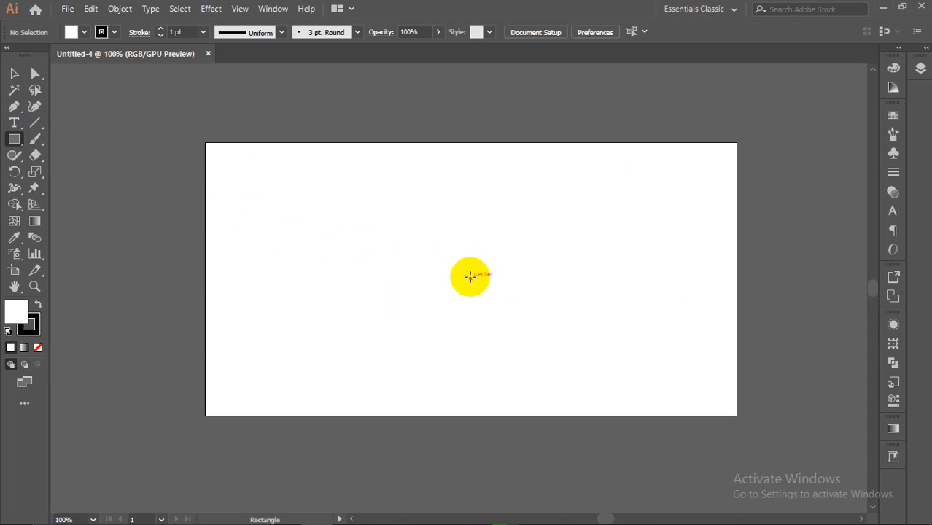
pyautogui.scroll(1, 471, 280)
pyautogui.scroll(-1, 471, 280)
pyautogui.scroll(-1, 672, 324)
pyautogui.scroll(1, 805, 315)
pyautogui.scroll(-1, 806, 314)
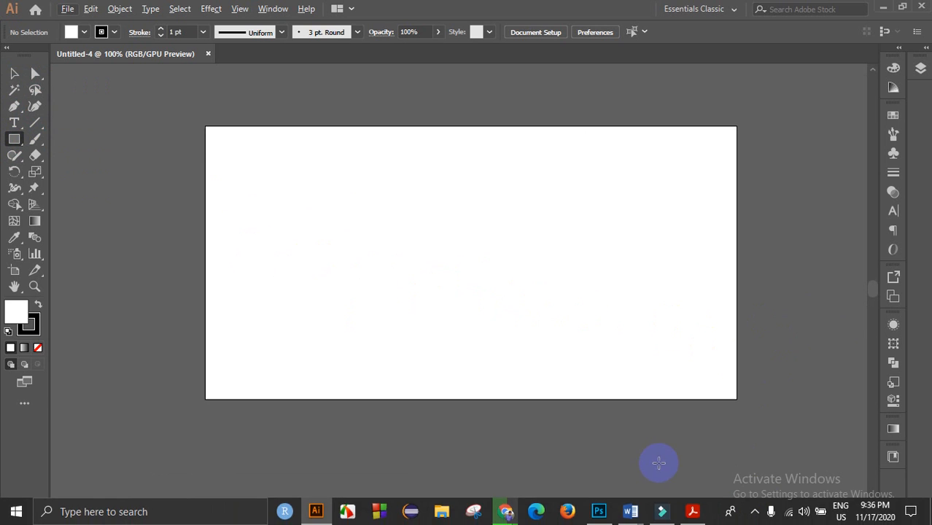
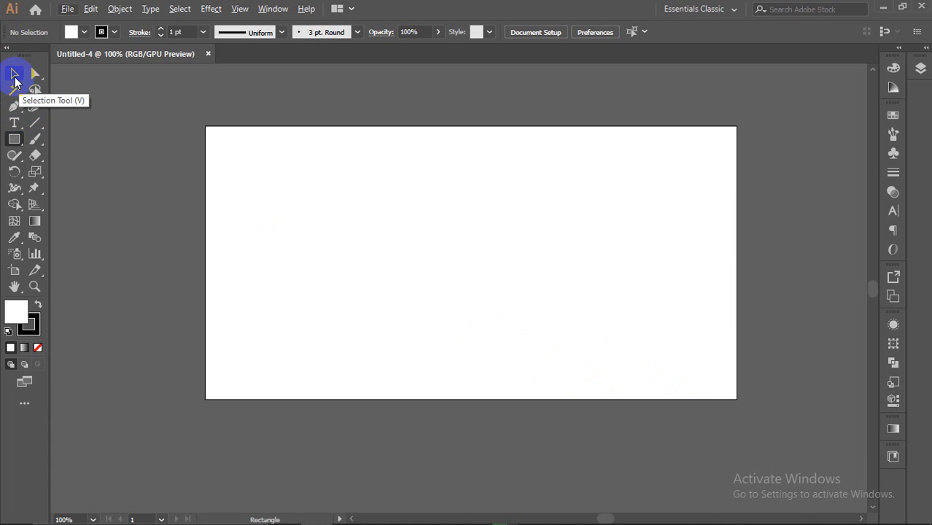
# Step: Box-select across the artboard to check for leftover objects, then deselect everything
pyautogui.click(14, 76)
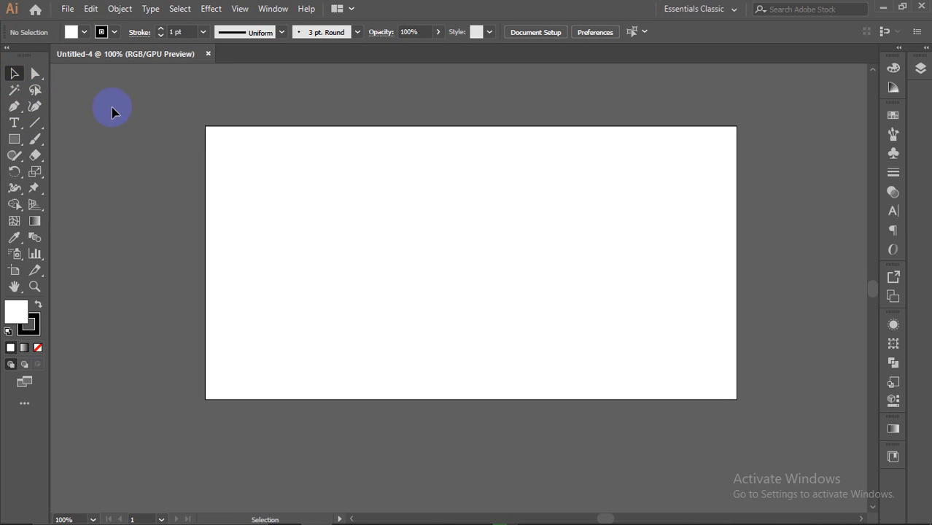
pyautogui.moveTo(248, 145); pyautogui.dragTo(455, 301)
pyautogui.moveTo(224, 139); pyautogui.dragTo(726, 386)
pyautogui.scroll(1, 113, 140)
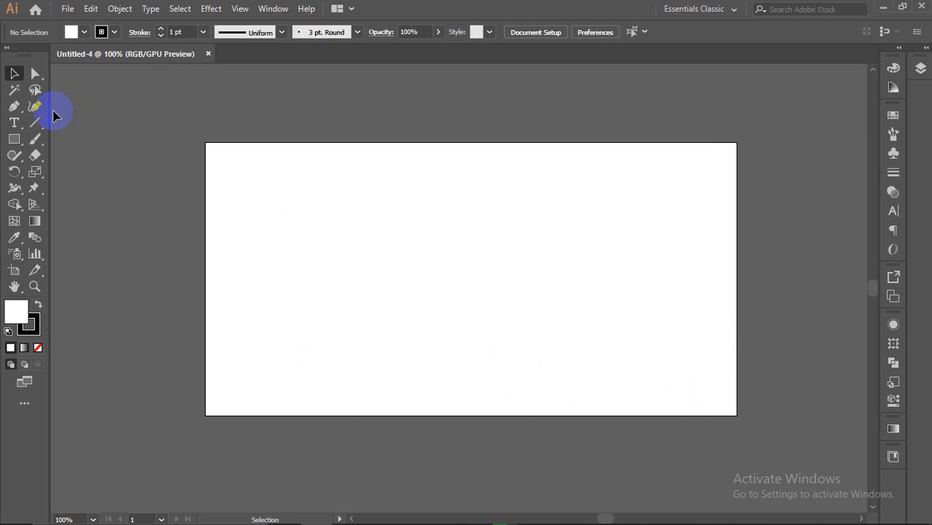
pyautogui.scroll(-1, 872, 191)
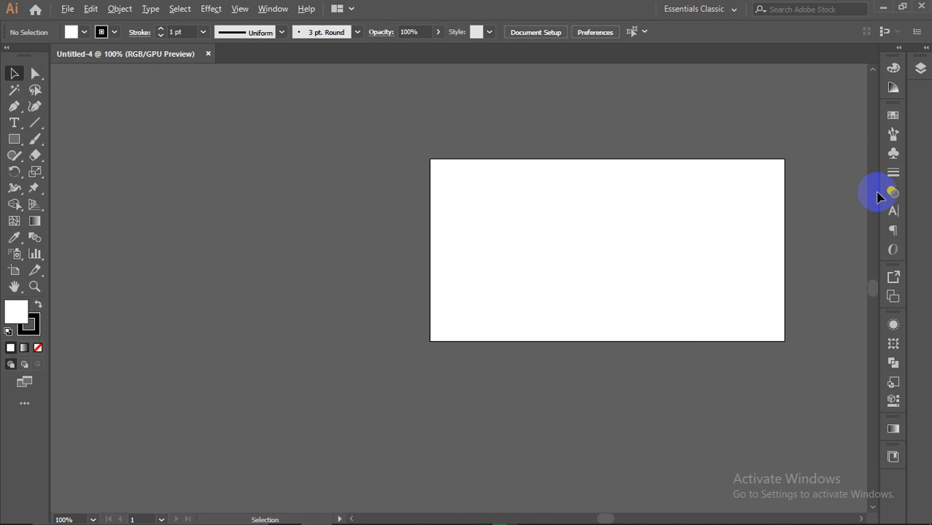
pyautogui.scroll(1, 846, 198)
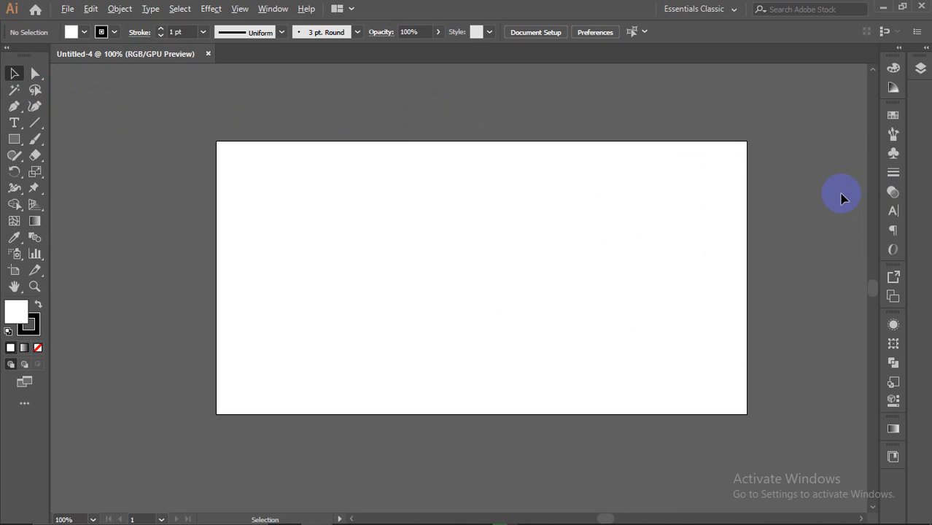
pyautogui.click(473, 150)
# Step: Expand and collapse the docked Layers panel a few times
pyautogui.click(922, 70)
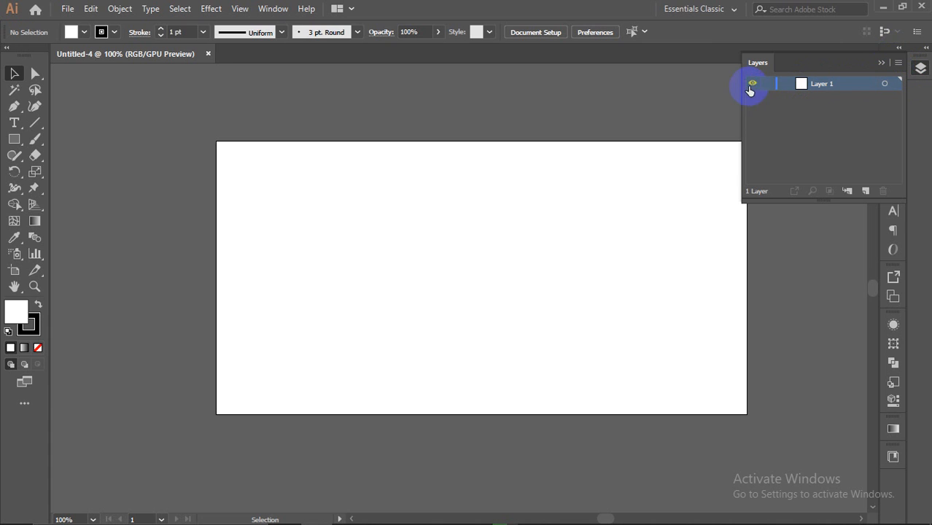
pyautogui.click(900, 53)
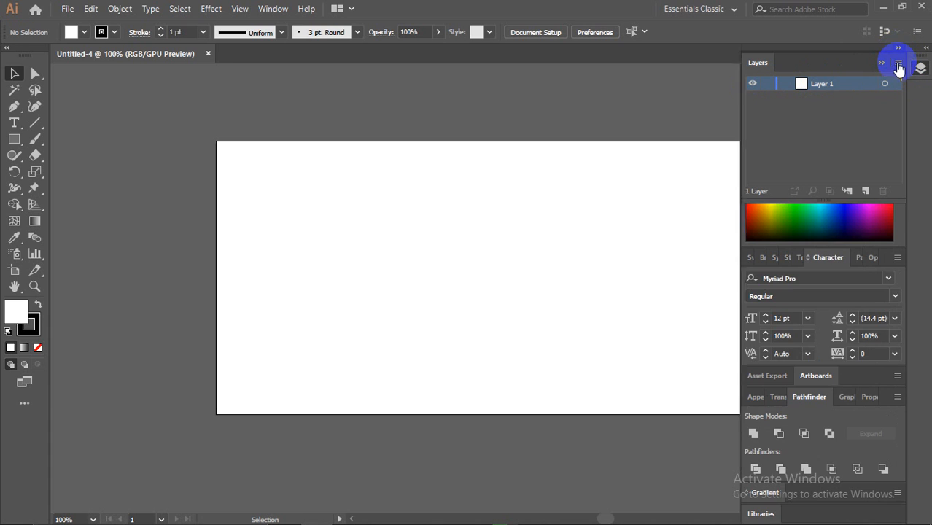
pyautogui.click(899, 51)
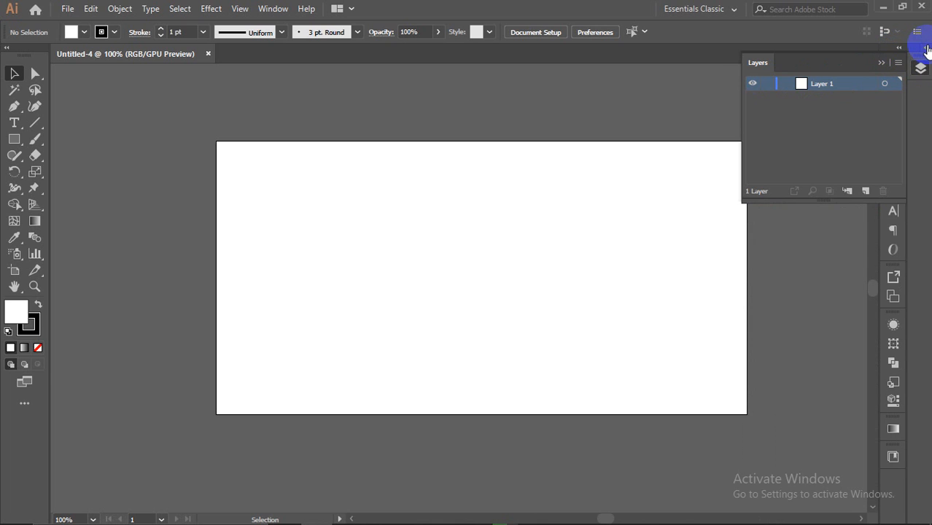
pyautogui.click(926, 47)
pyautogui.click(927, 48)
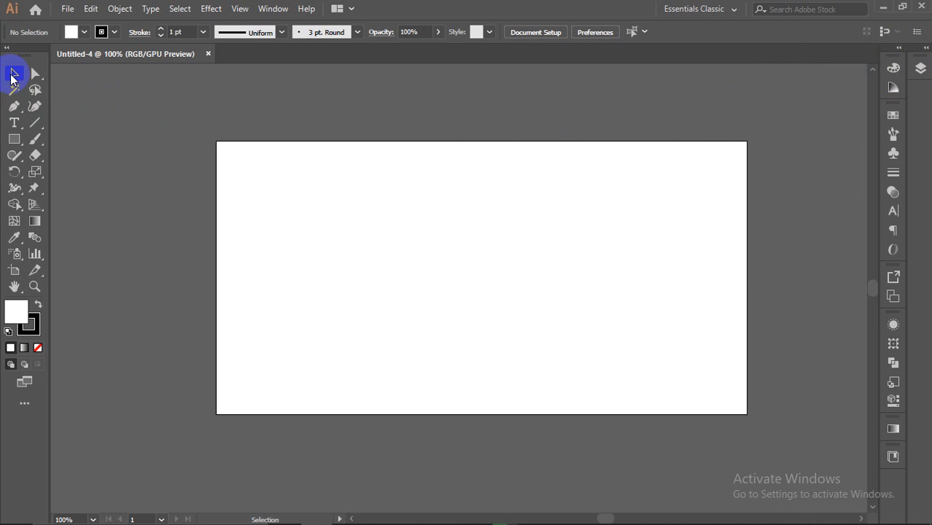
# Step: With the Rectangle Tool, draw a rectangle on the left half of the artboard
pyautogui.click(15, 139)
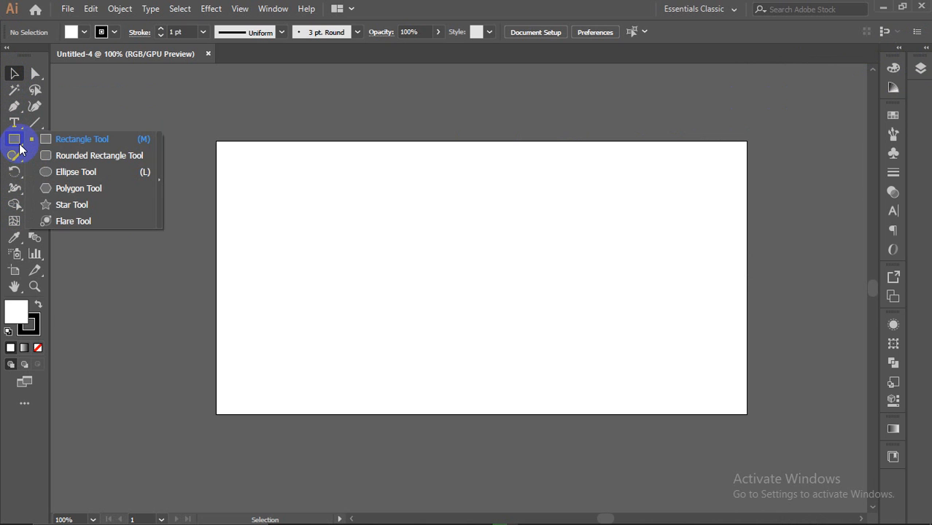
pyautogui.click(13, 140)
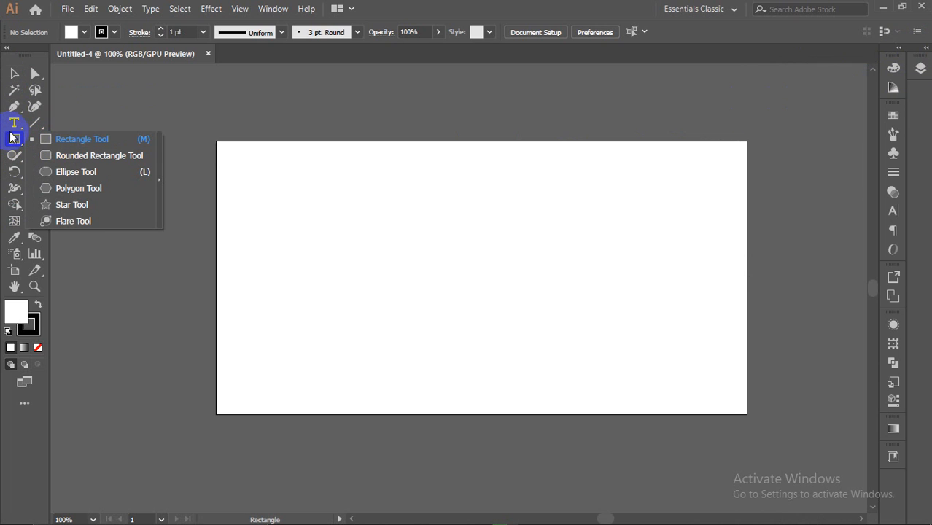
pyautogui.click(80, 140)
pyautogui.moveTo(329, 215); pyautogui.dragTo(478, 307)
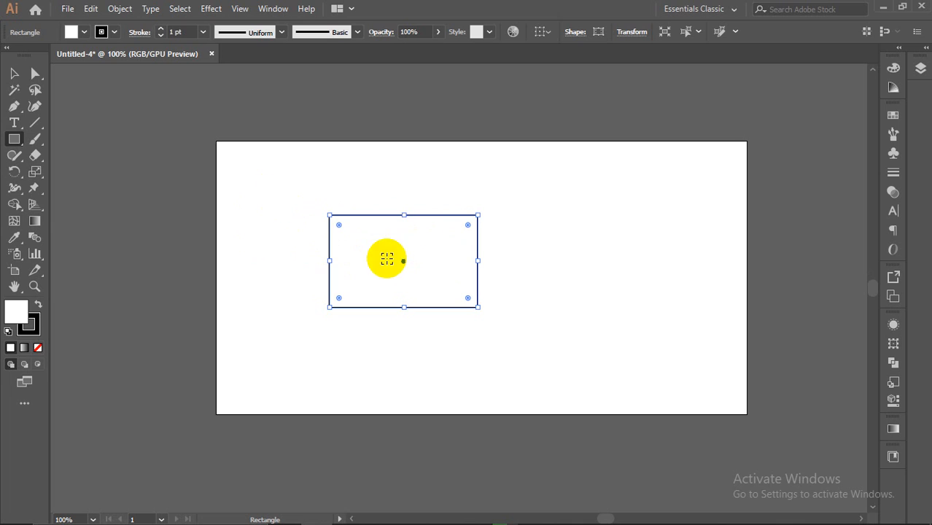
pyautogui.scroll(1, 388, 259)
pyautogui.scroll(1, 572, 249)
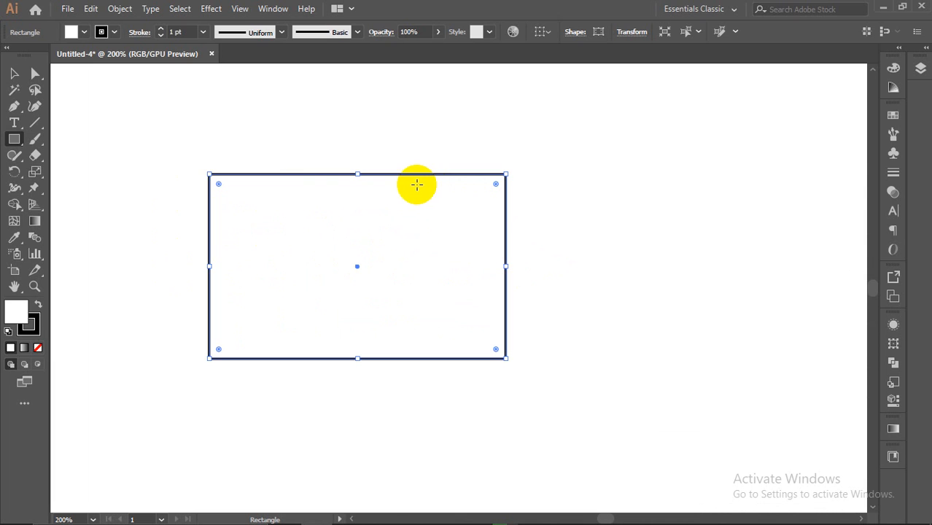
pyautogui.click(13, 73)
pyautogui.scroll(4, 429, 188)
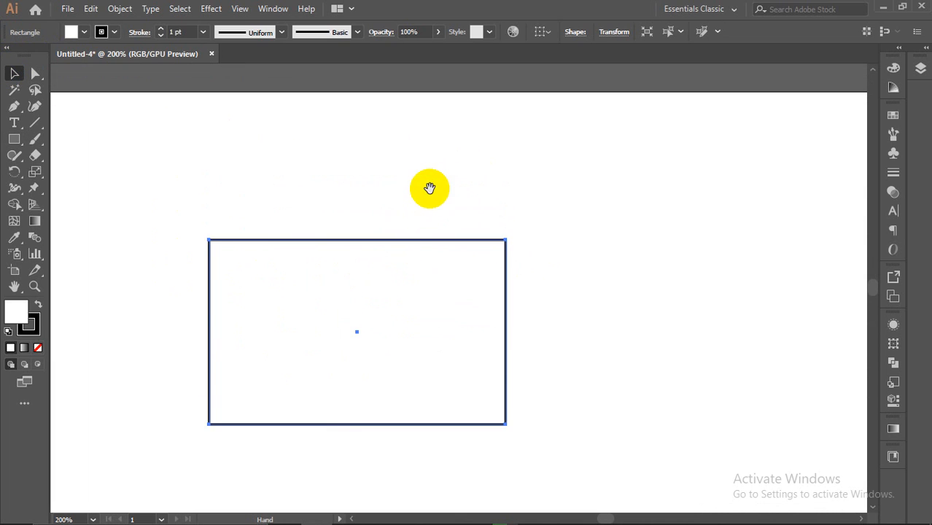
pyautogui.scroll(-1, 384, 283)
pyautogui.scroll(4, 371, 296)
pyautogui.scroll(3, 408, 217)
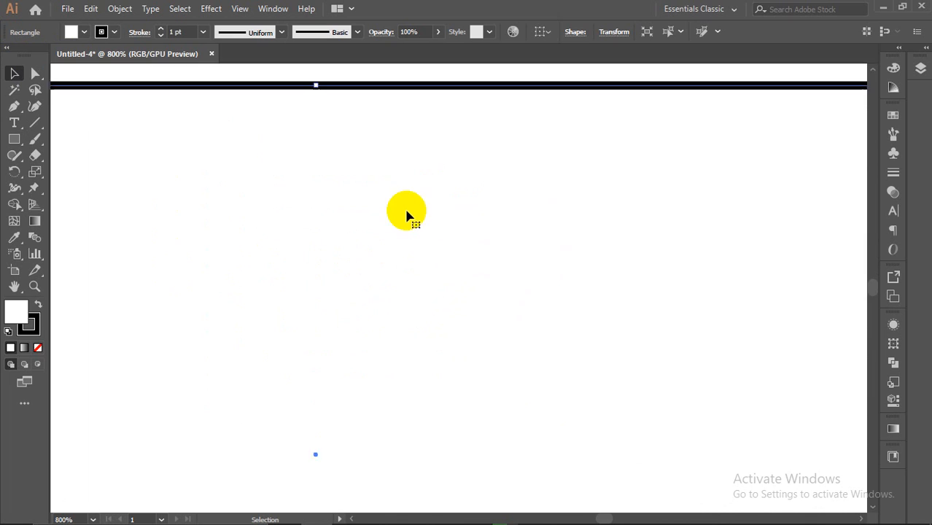
pyautogui.scroll(3, 358, 148)
pyautogui.scroll(5, 358, 150)
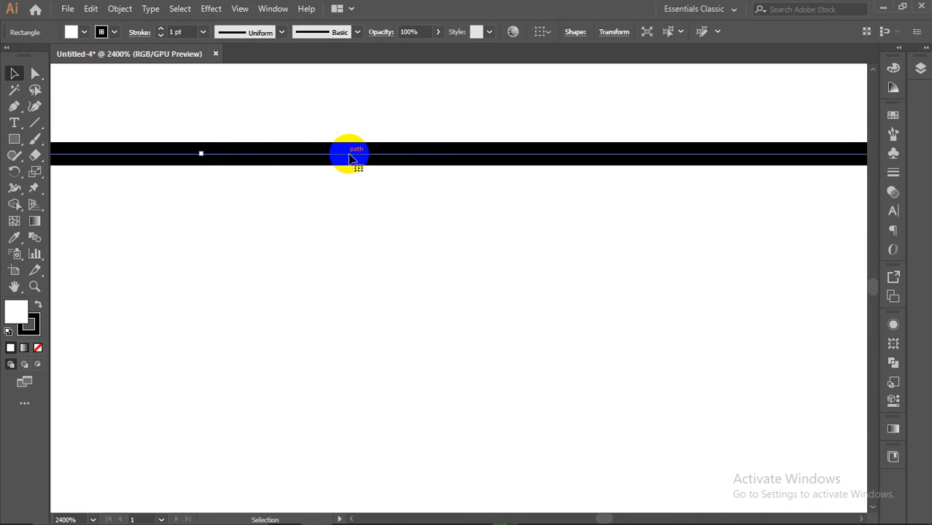
pyautogui.scroll(-1, 521, 164)
pyautogui.scroll(-8, 521, 164)
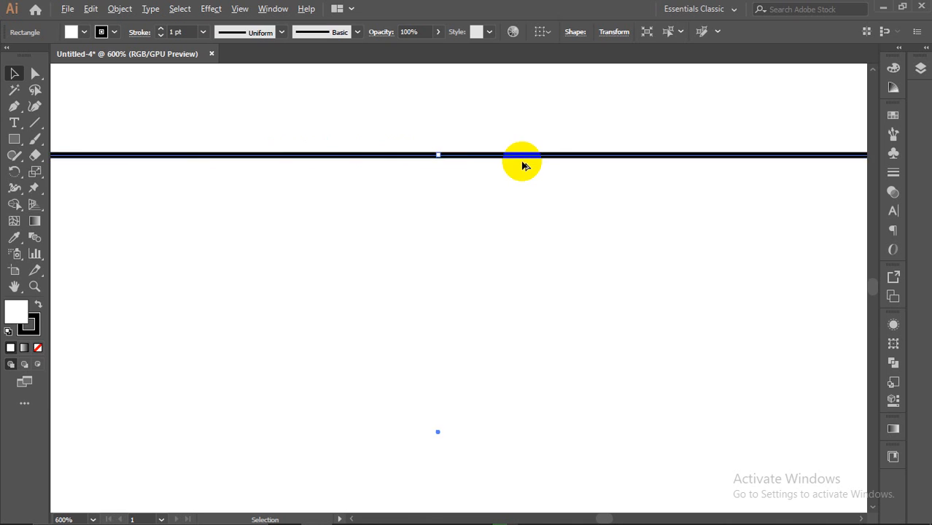
pyautogui.scroll(3, 407, 192)
pyautogui.scroll(10, 344, 181)
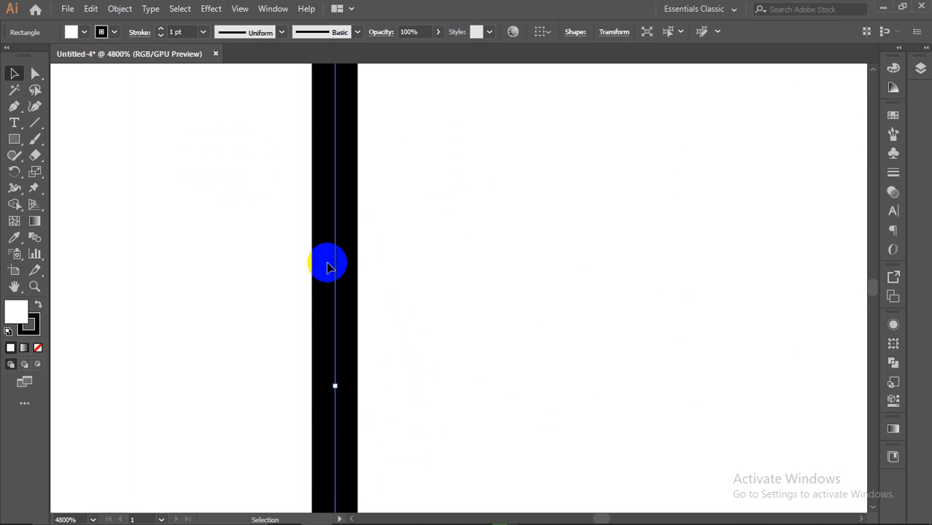
pyautogui.scroll(-3, 328, 267)
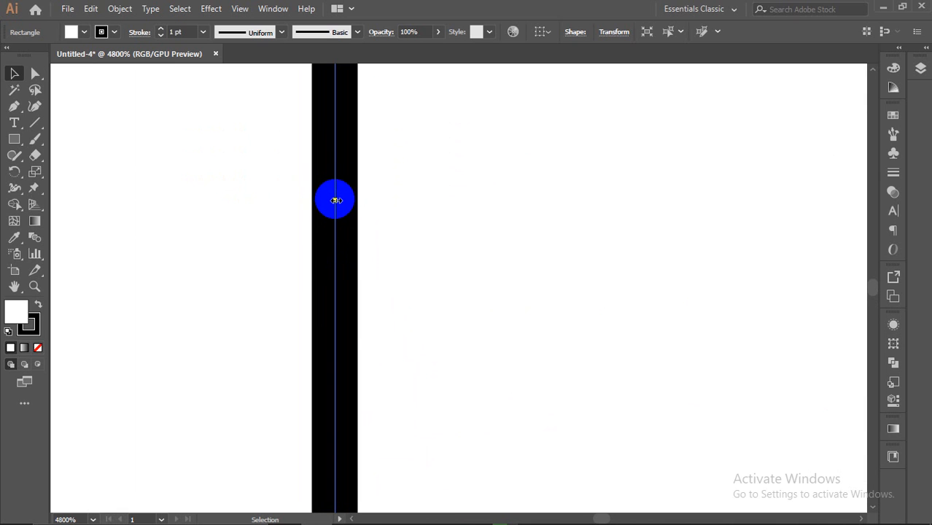
pyautogui.scroll(-8, 335, 200)
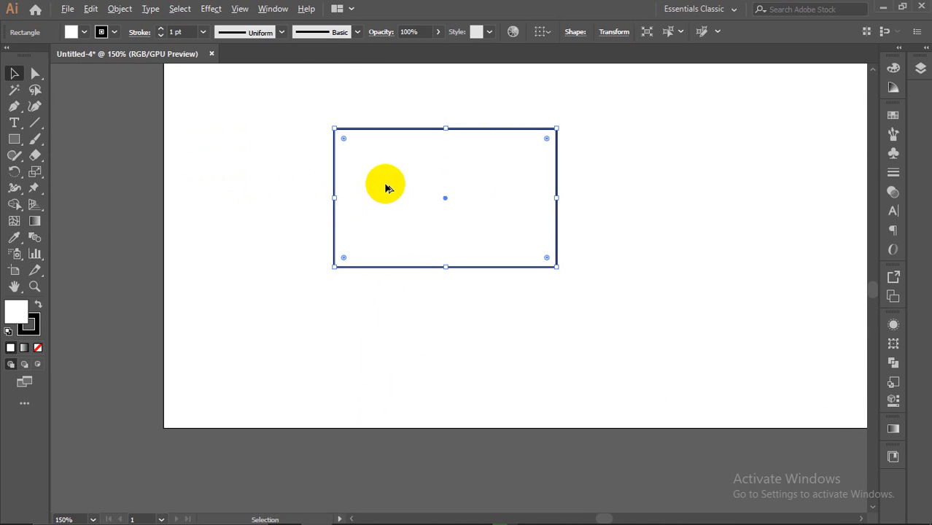
pyautogui.scroll(2, 386, 188)
pyautogui.scroll(6, 284, 223)
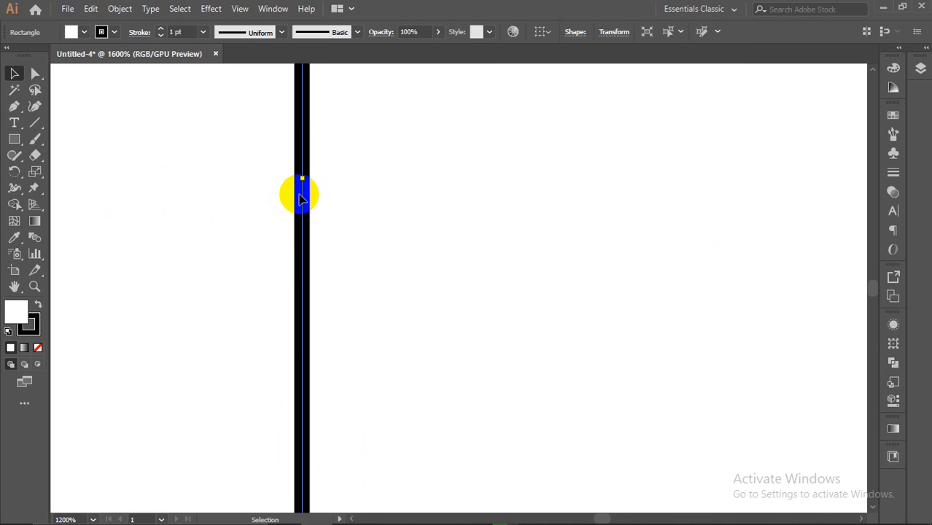
pyautogui.scroll(3, 291, 219)
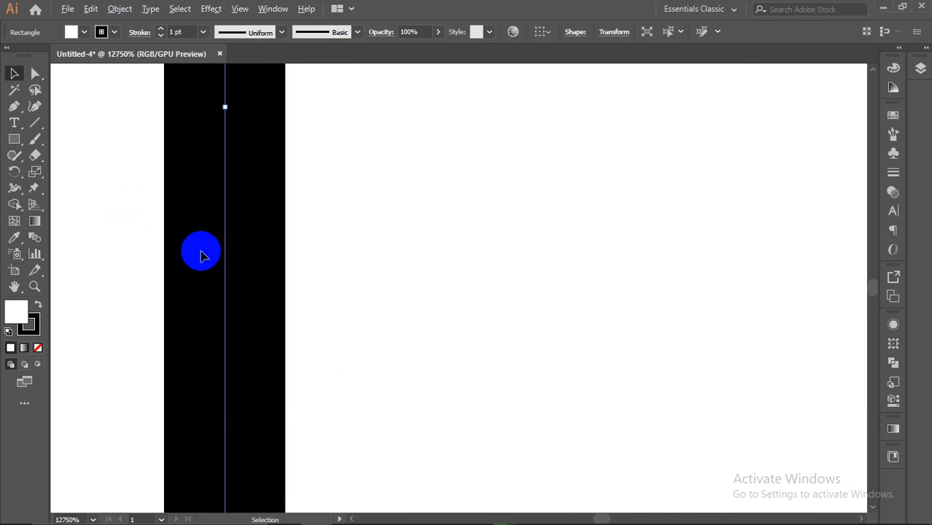
pyautogui.scroll(-4, 203, 250)
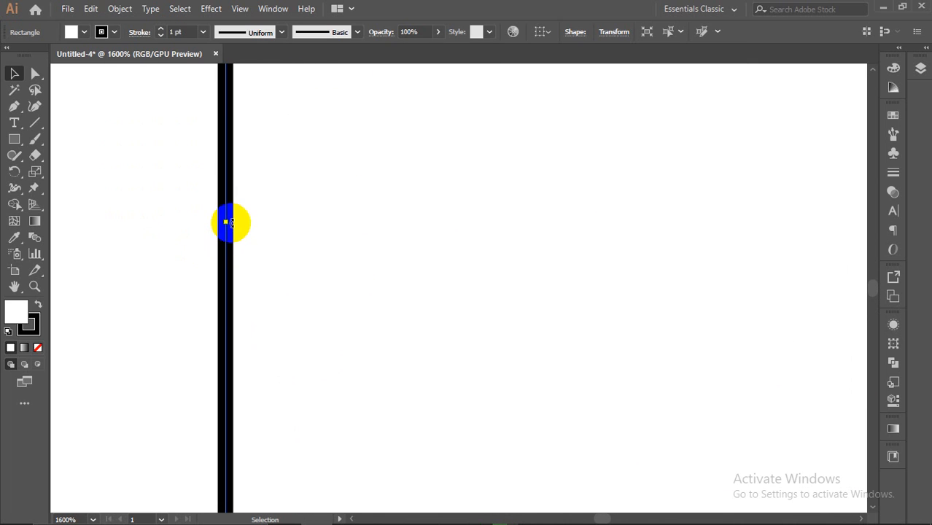
pyautogui.scroll(-2, 234, 223)
pyautogui.scroll(-2, 230, 224)
pyautogui.scroll(1, 437, 208)
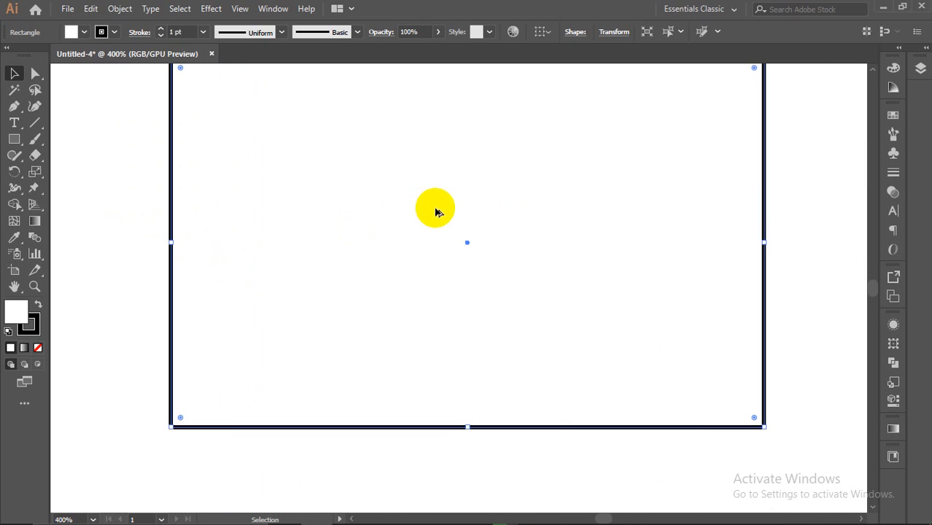
pyautogui.scroll(-2, 481, 210)
pyautogui.scroll(1, 490, 206)
pyautogui.scroll(-1, 547, 206)
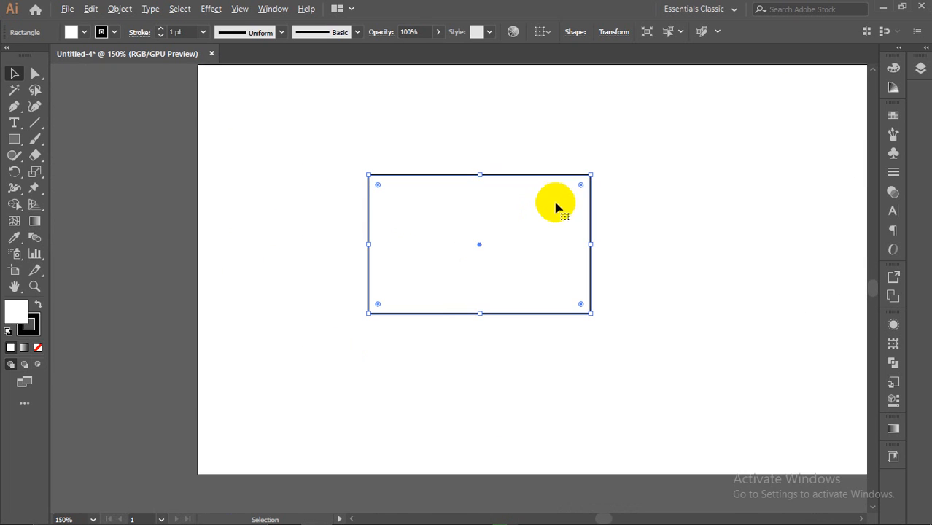
pyautogui.scroll(-1, 774, 208)
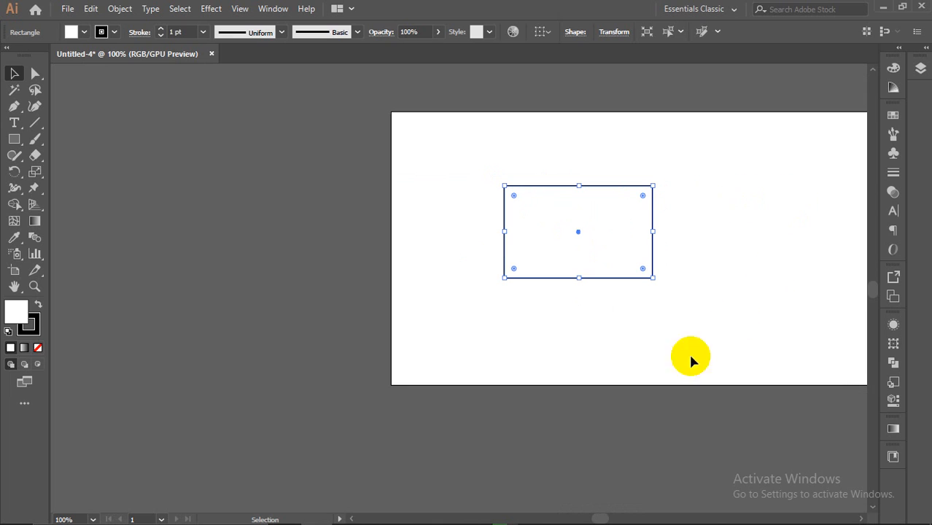
pyautogui.moveTo(605, 518); pyautogui.dragTo(613, 518)
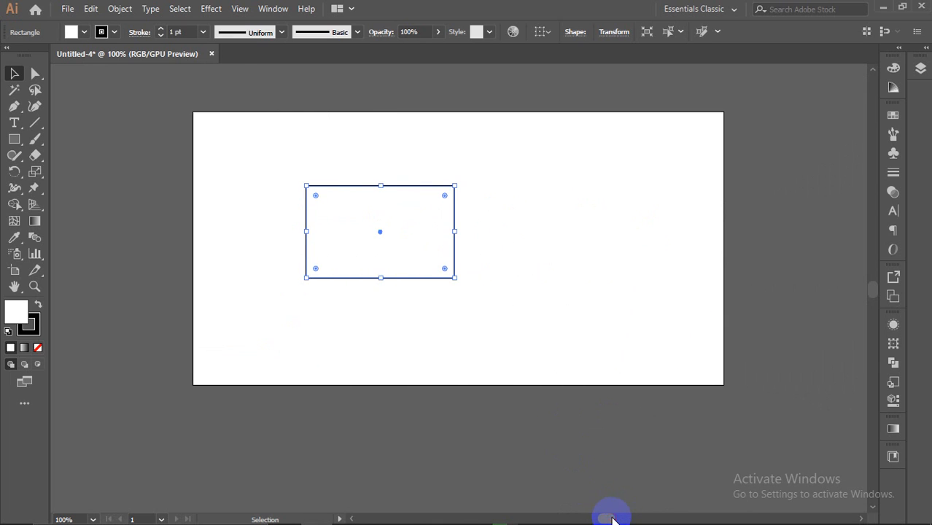
pyautogui.scroll(1, 382, 242)
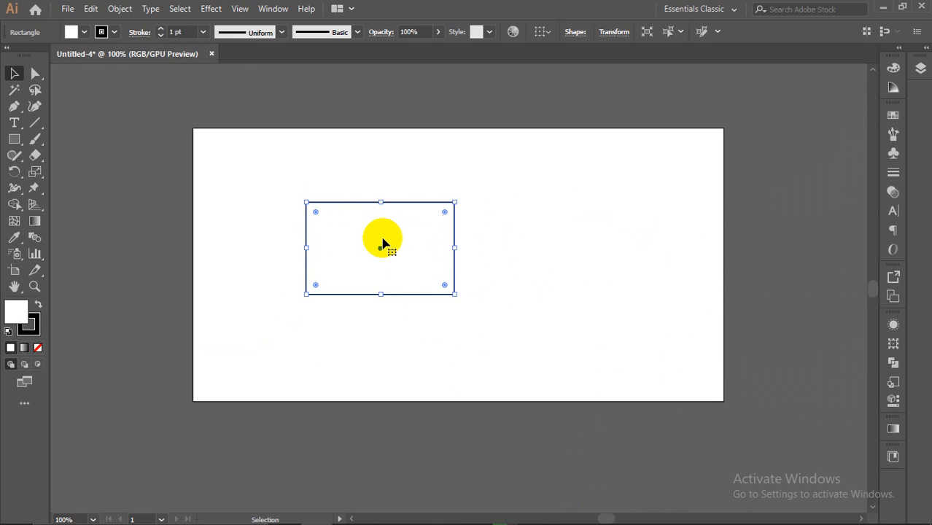
# Step: Set the rectangle's fill to dark red #BC0202 in the Color Picker
pyautogui.click(17, 312)
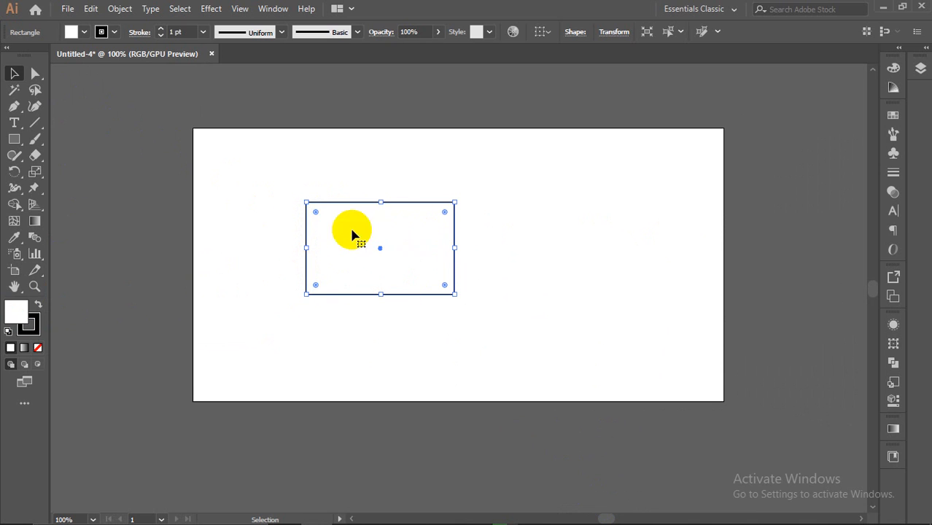
pyautogui.click(28, 330)
pyautogui.click(11, 313)
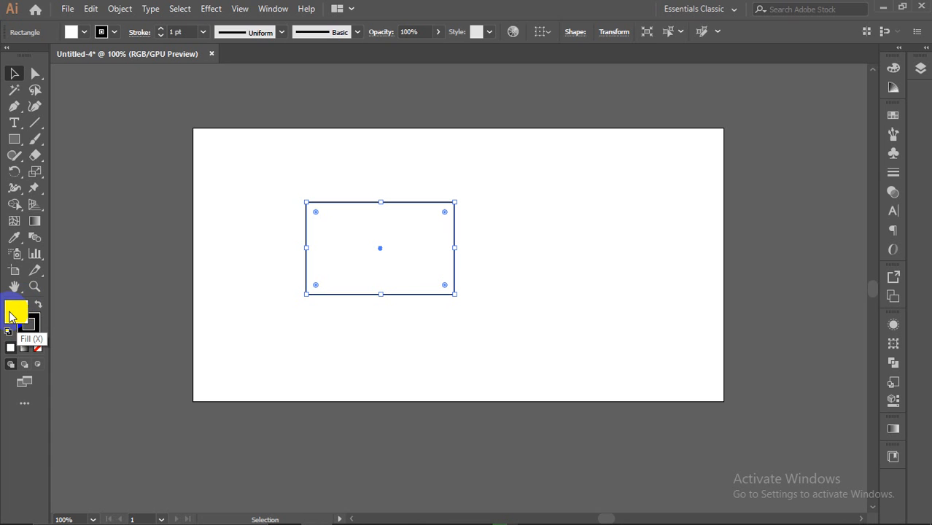
pyautogui.doubleClick(10, 314)
pyautogui.moveTo(655, 255); pyautogui.dragTo(670, 239)
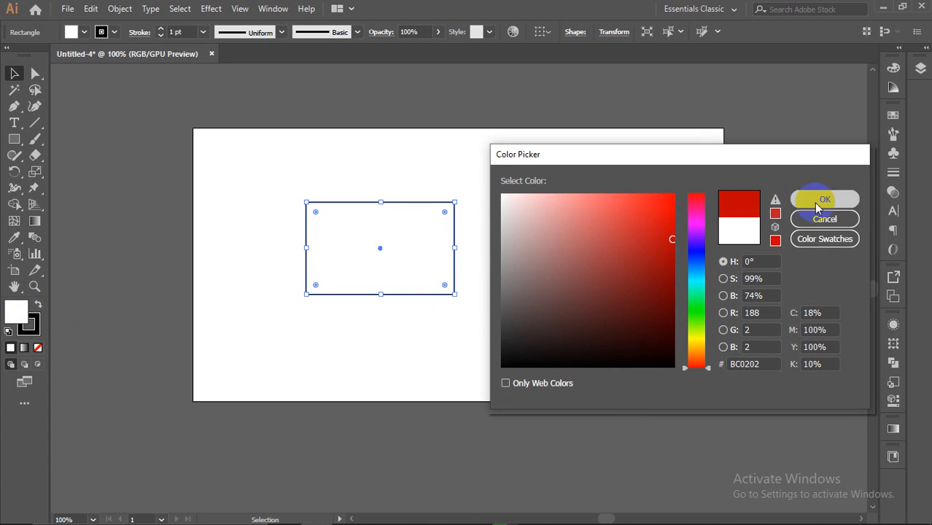
pyautogui.click(808, 199)
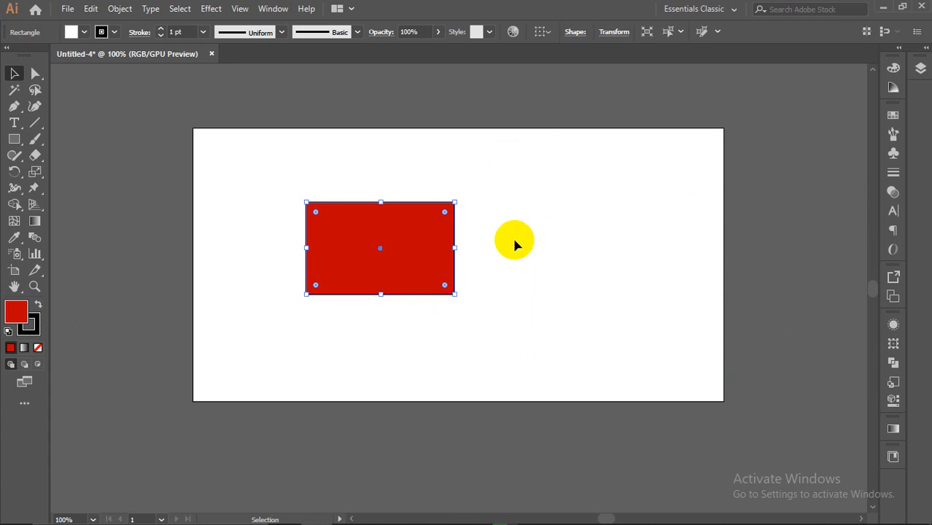
# Step: Set the rectangle's stroke to bright yellow FFD400, then make Fill active again
pyautogui.doubleClick(34, 325)
pyautogui.moveTo(606, 240)
pyautogui.mouseDown()
pyautogui.moveTo(647, 214)
pyautogui.moveTo(667, 370)
pyautogui.mouseUp()
pyautogui.click(697, 343)
pyautogui.moveTo(677, 250)
pyautogui.mouseDown()
pyautogui.moveTo(671, 219)
pyautogui.moveTo(681, 191)
pyautogui.mouseUp()
pyautogui.click(825, 199)
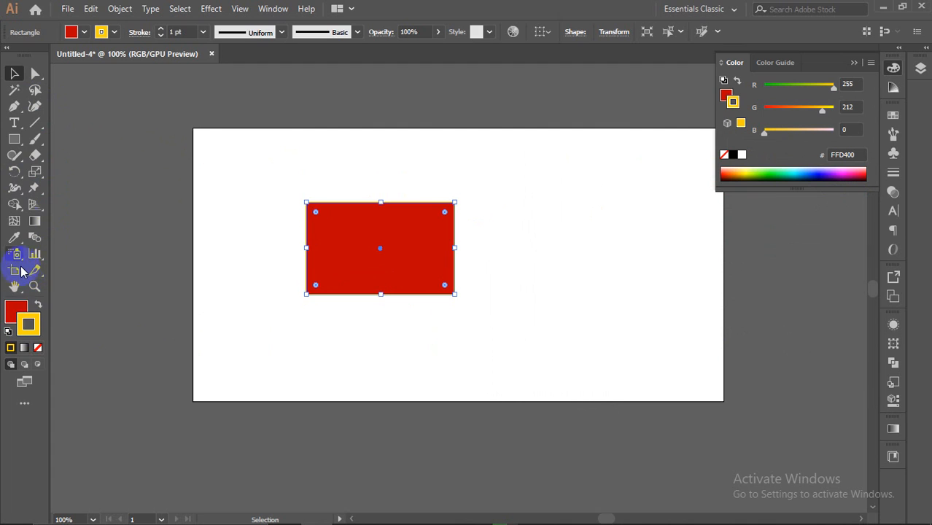
pyautogui.click(15, 309)
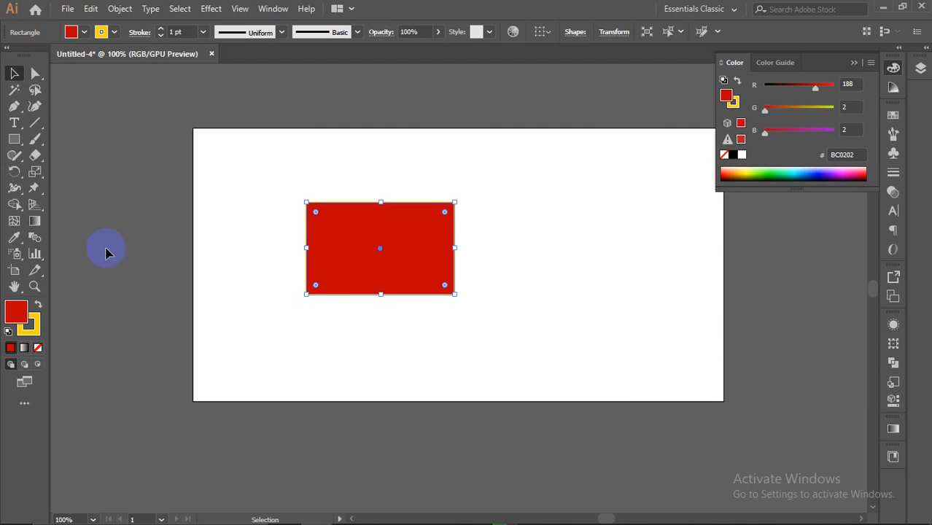
pyautogui.click(361, 253)
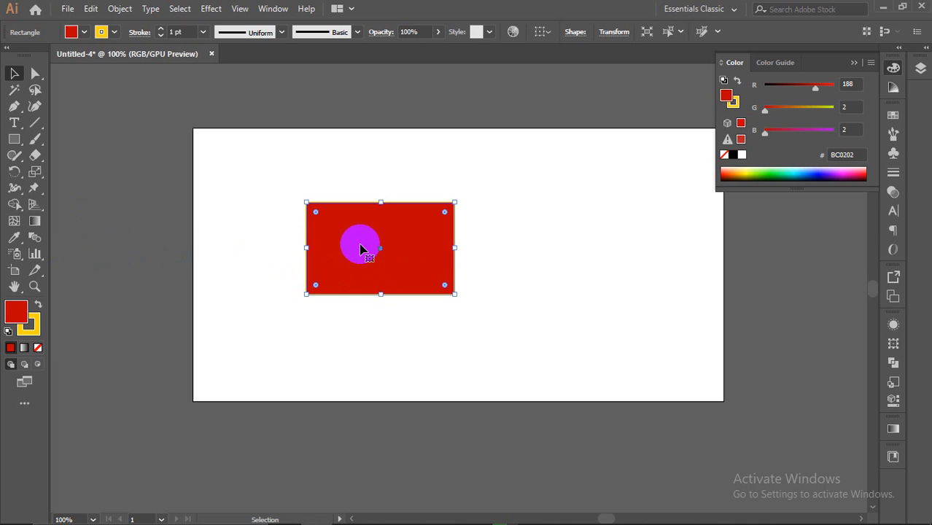
# Step: Set the rectangle's fill to None and deselect it
pyautogui.click(16, 314)
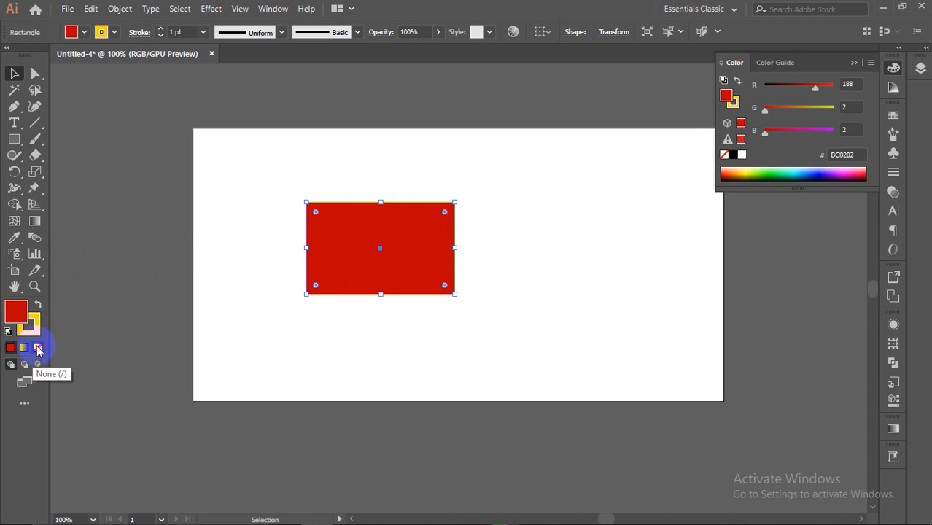
pyautogui.click(38, 348)
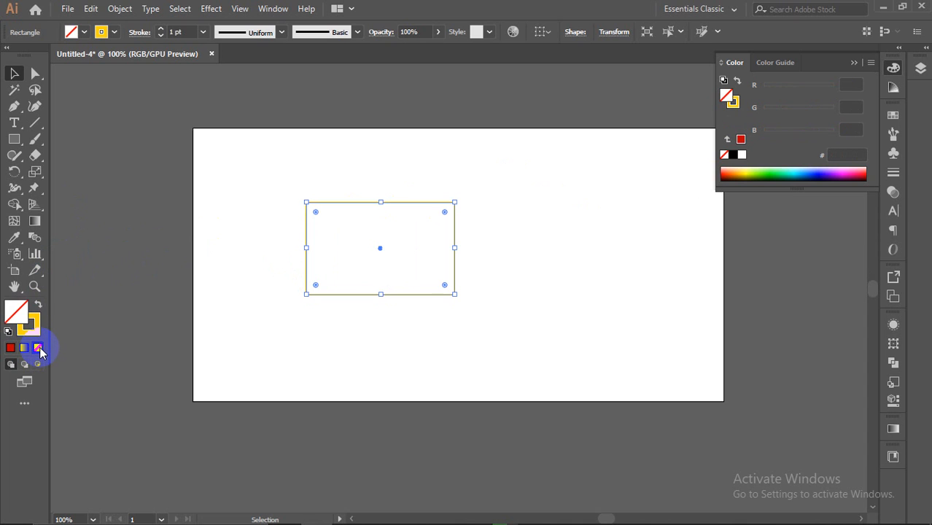
pyautogui.click(451, 216)
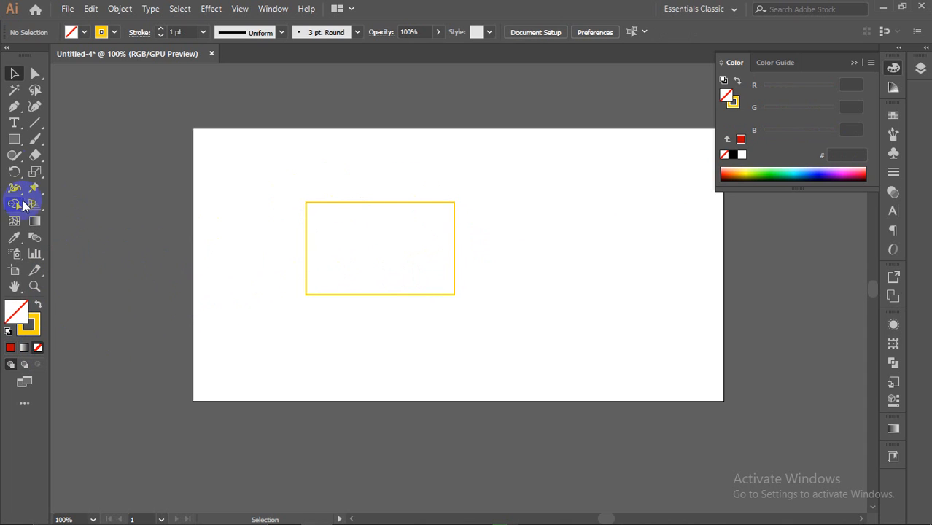
pyautogui.click(222, 286)
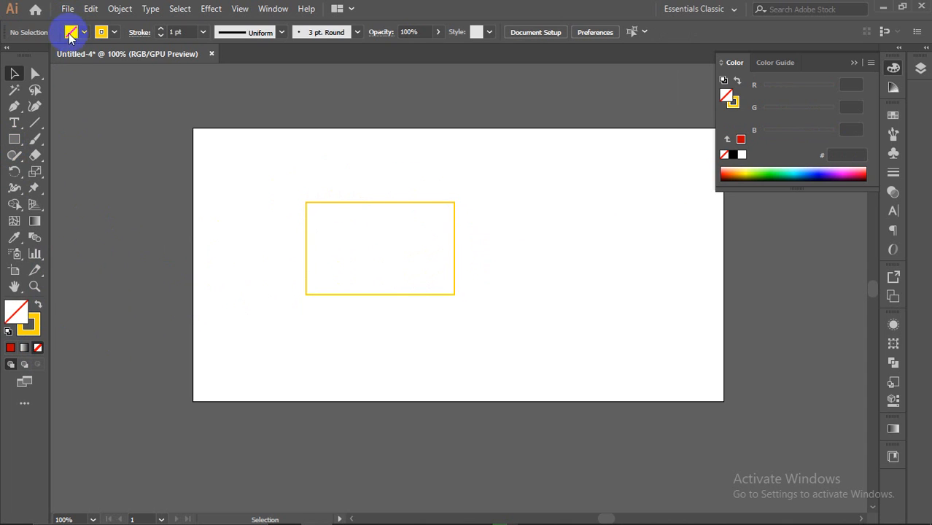
# Step: Open and close the Control bar's fill swatches list
pyautogui.click(218, 34)
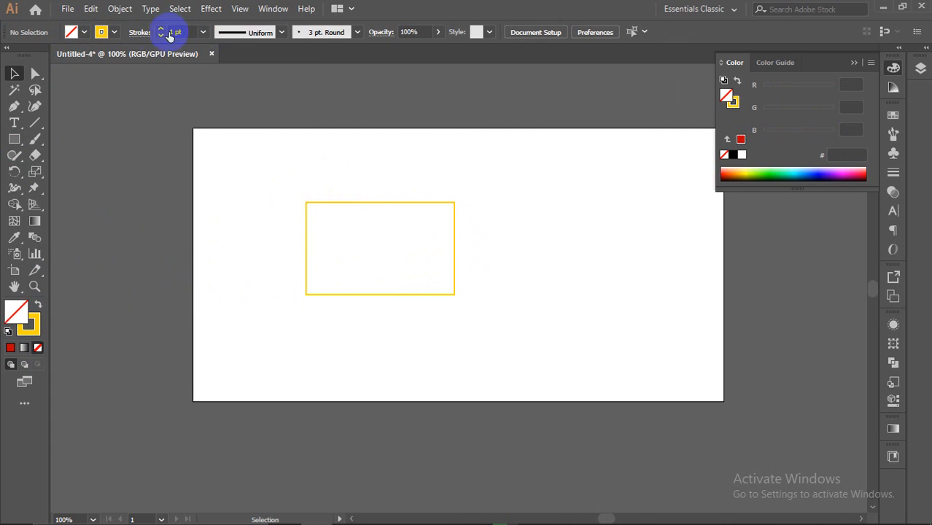
pyautogui.click(76, 34)
pyautogui.click(75, 33)
pyautogui.click(75, 34)
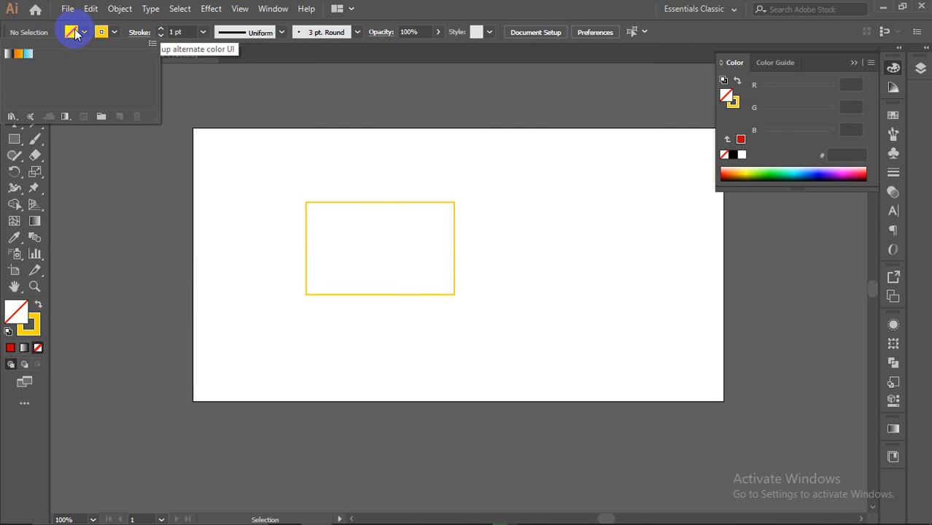
pyautogui.click(71, 33)
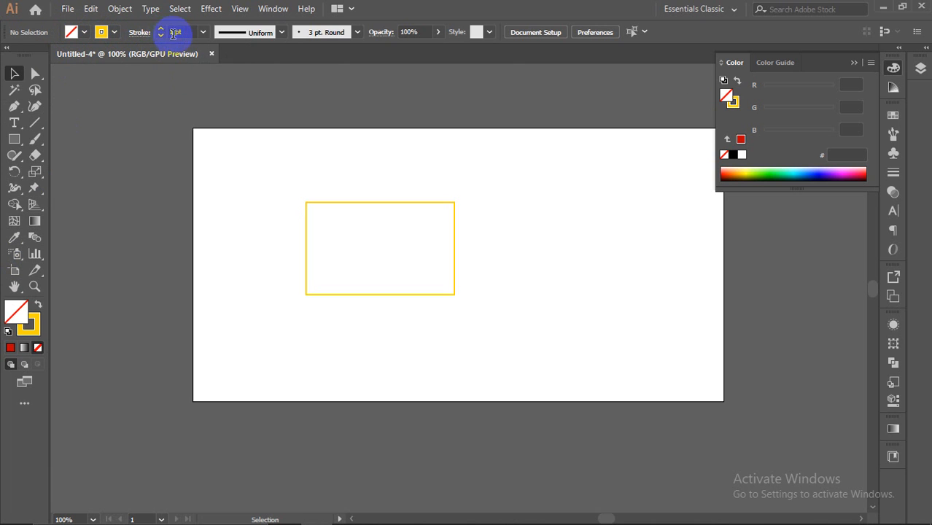
# Step: Try stroke weights of 6, 5 and 4 pt on the yellow rectangle
pyautogui.click(202, 32)
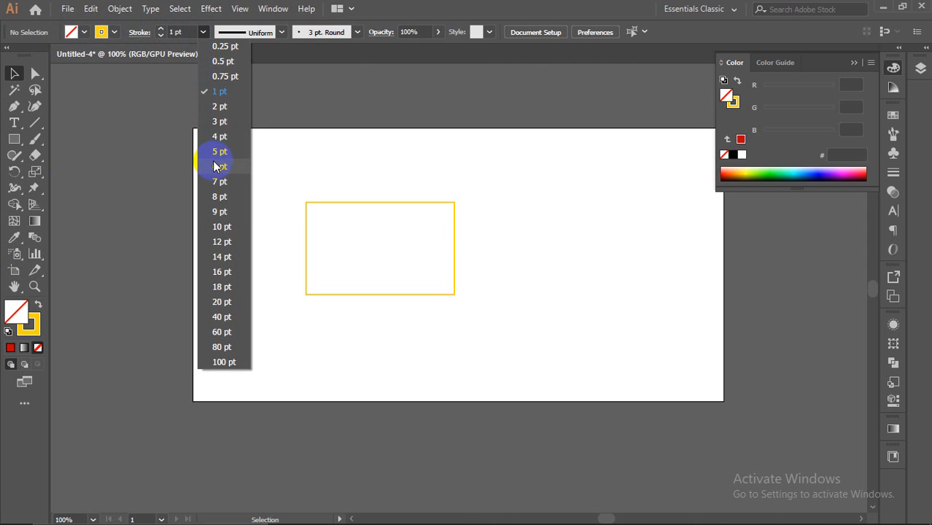
pyautogui.click(213, 159)
pyautogui.click(333, 208)
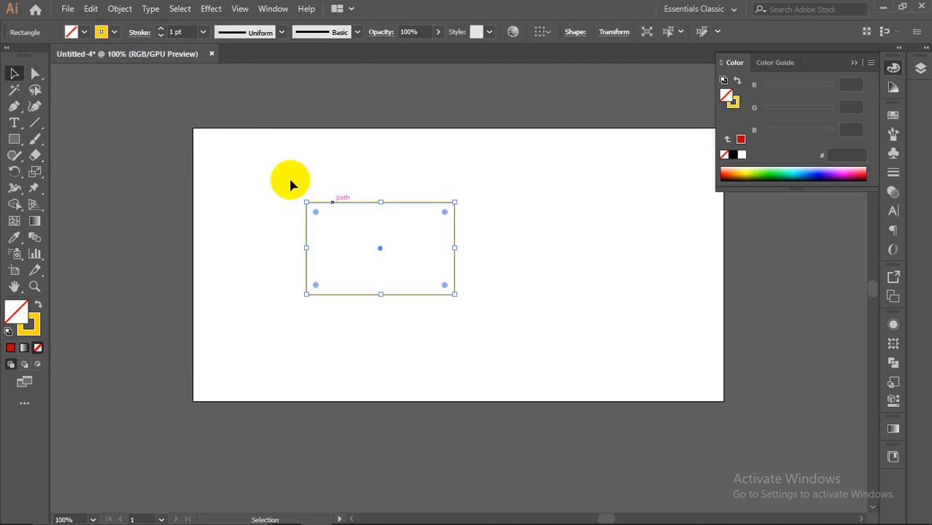
pyautogui.click(202, 32)
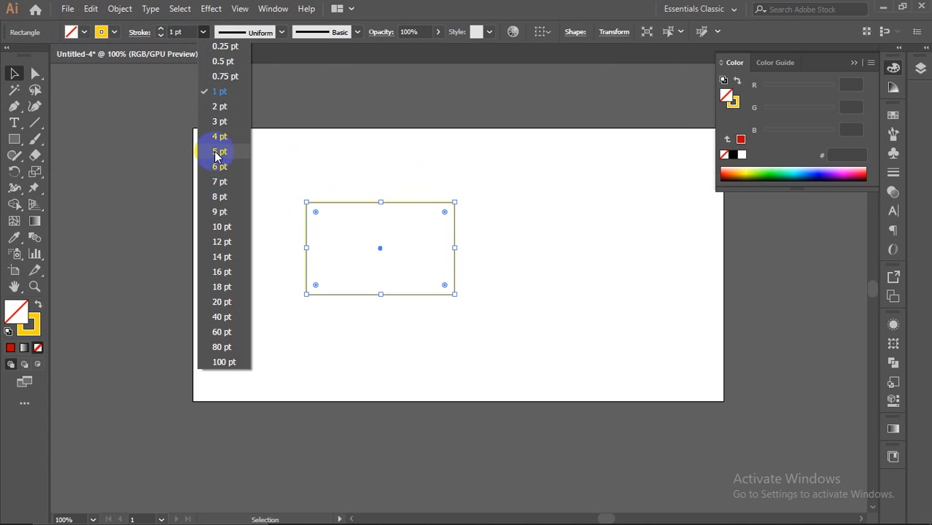
pyautogui.click(216, 151)
pyautogui.click(206, 34)
pyautogui.click(221, 136)
pyautogui.click(329, 228)
# Step: Move the rectangle toward the centre, set its stroke to 10 pt, and close the Color panel
pyautogui.moveTo(288, 181); pyautogui.dragTo(445, 317)
pyautogui.moveTo(411, 205); pyautogui.dragTo(492, 216)
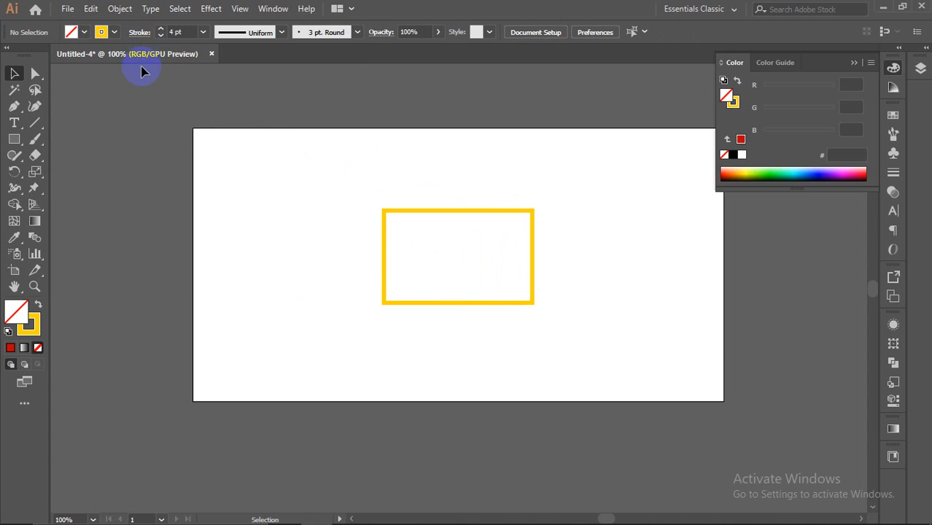
pyautogui.click(430, 210)
pyautogui.click(203, 32)
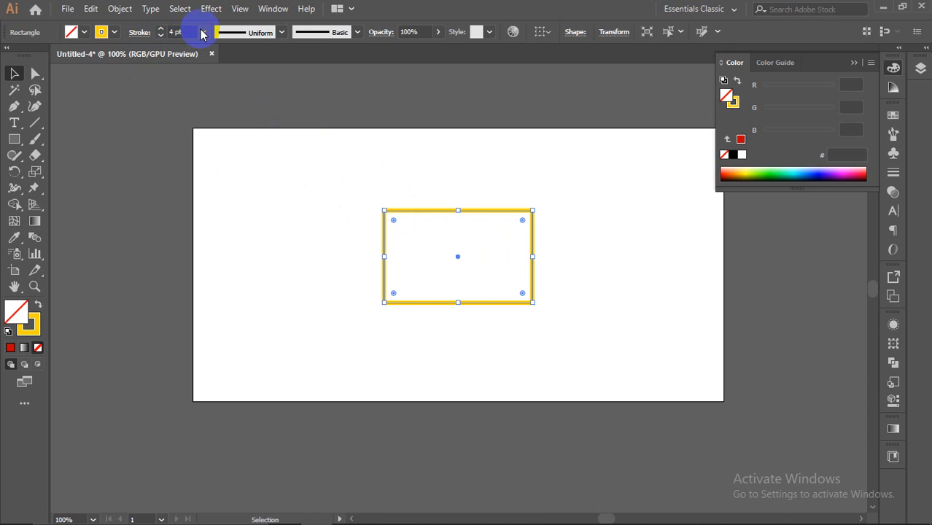
pyautogui.click(225, 212)
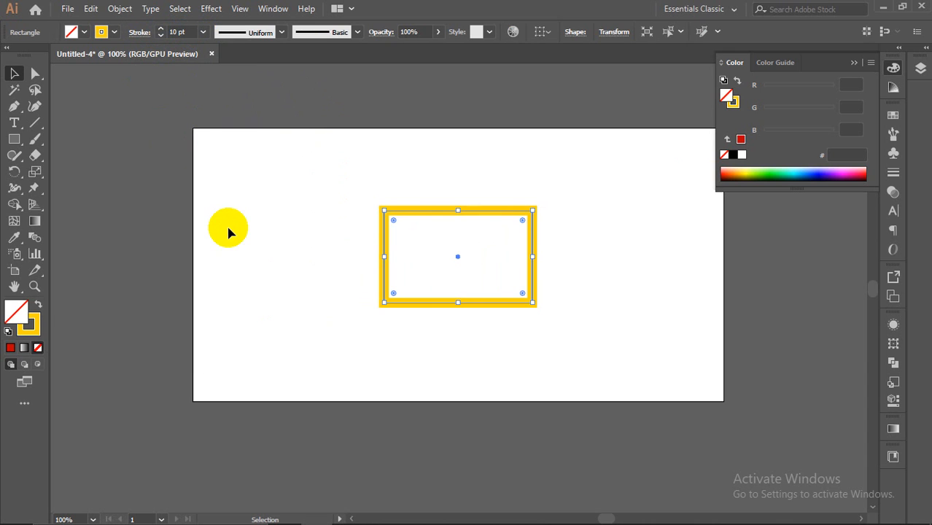
pyautogui.click(356, 153)
pyautogui.moveTo(347, 183); pyautogui.dragTo(583, 364)
pyautogui.click(856, 63)
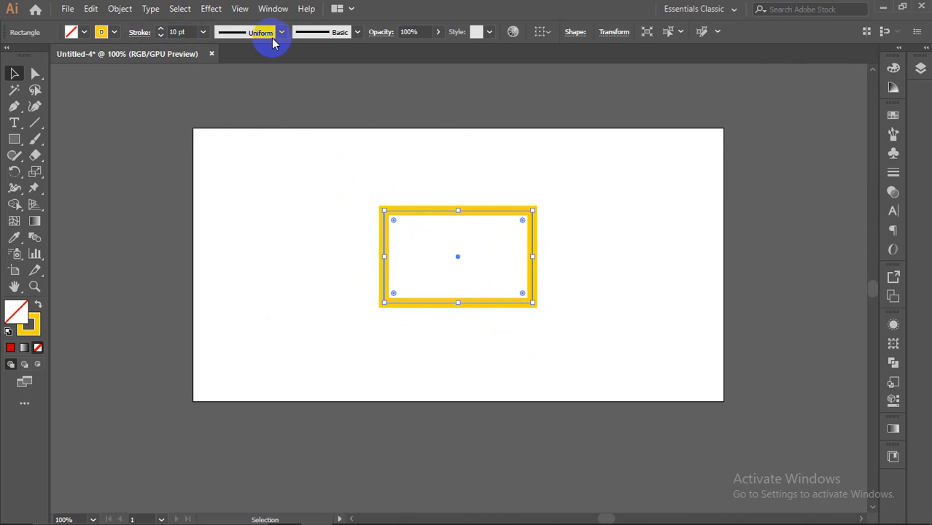
pyautogui.click(357, 33)
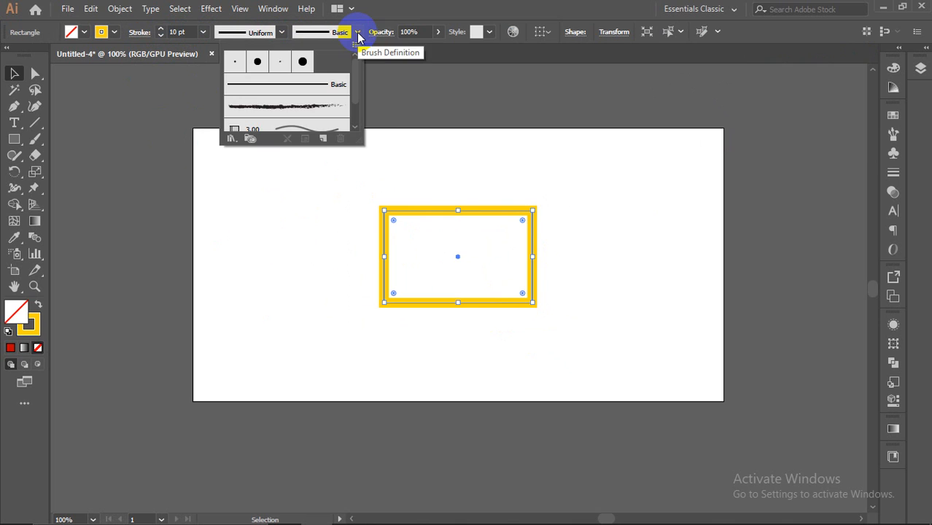
pyautogui.scroll(-3, 312, 108)
pyautogui.click(355, 33)
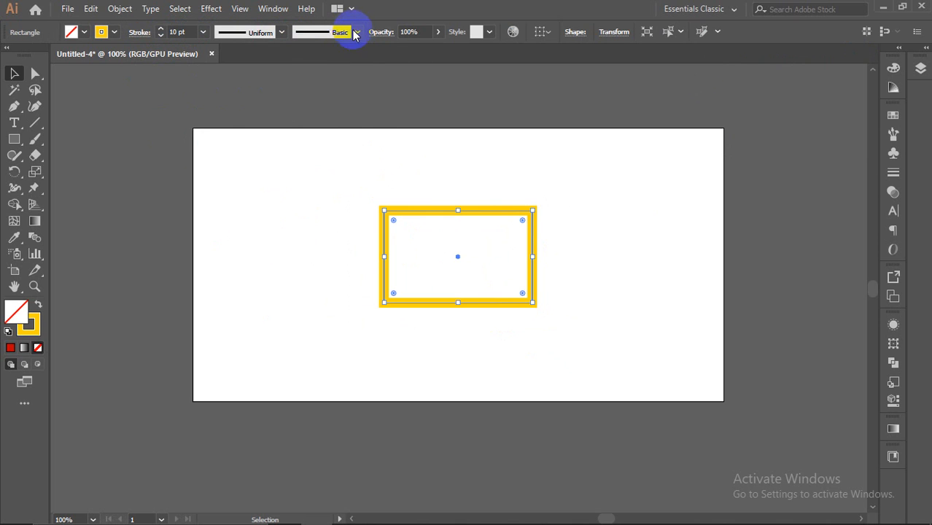
pyautogui.click(281, 32)
pyautogui.click(250, 79)
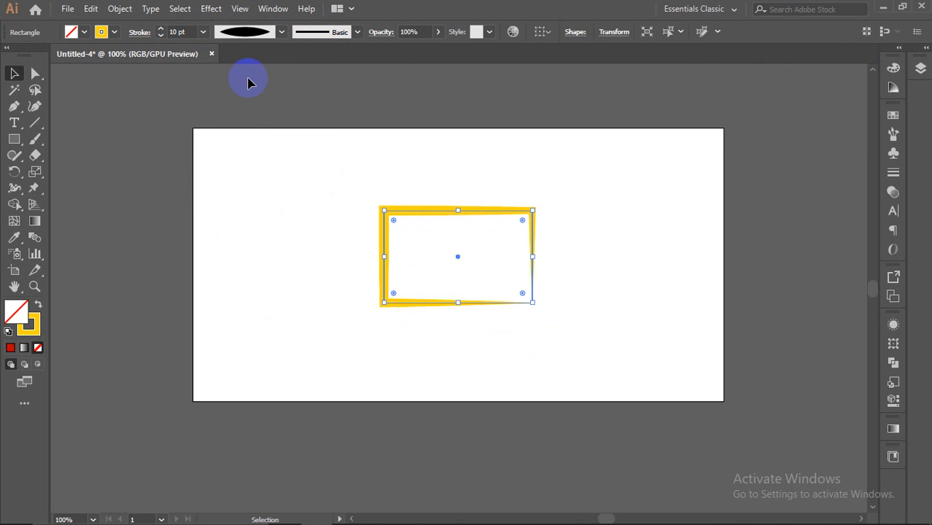
pyautogui.click(282, 32)
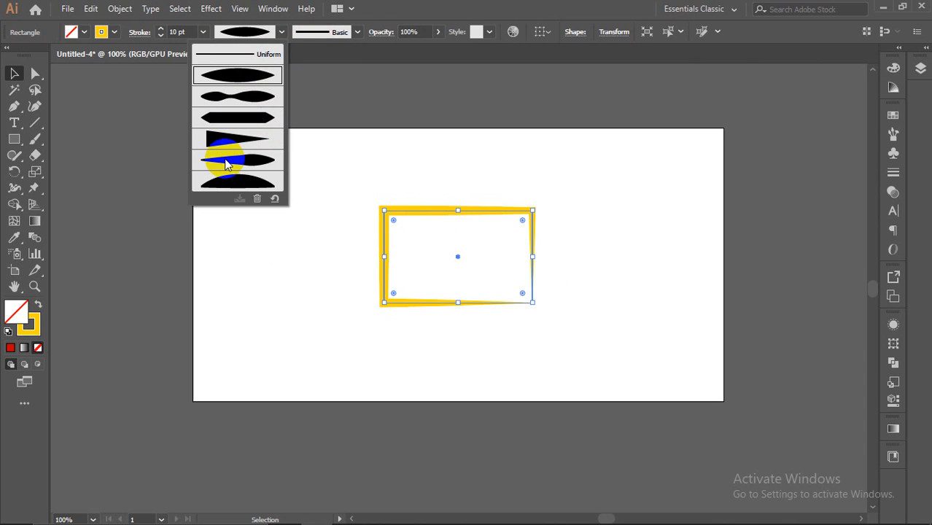
pyautogui.click(235, 82)
pyautogui.click(240, 98)
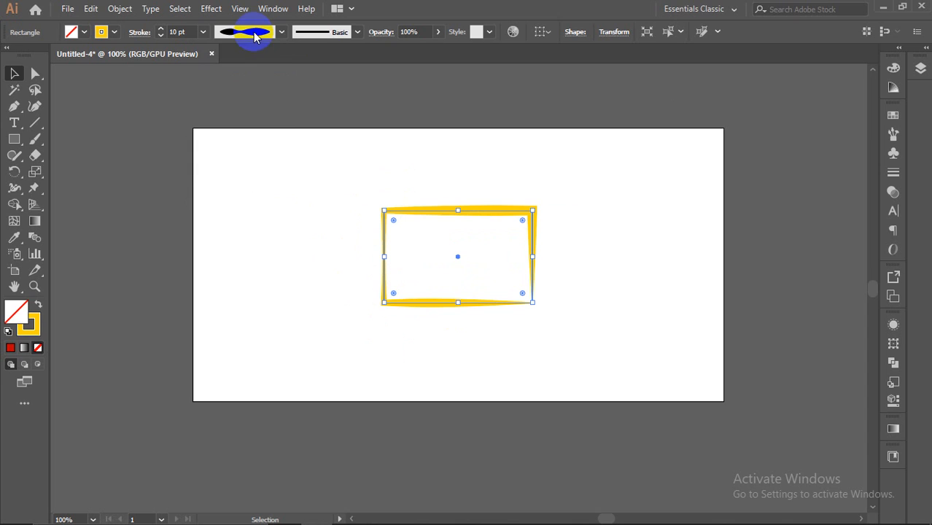
pyautogui.click(254, 35)
pyautogui.click(225, 119)
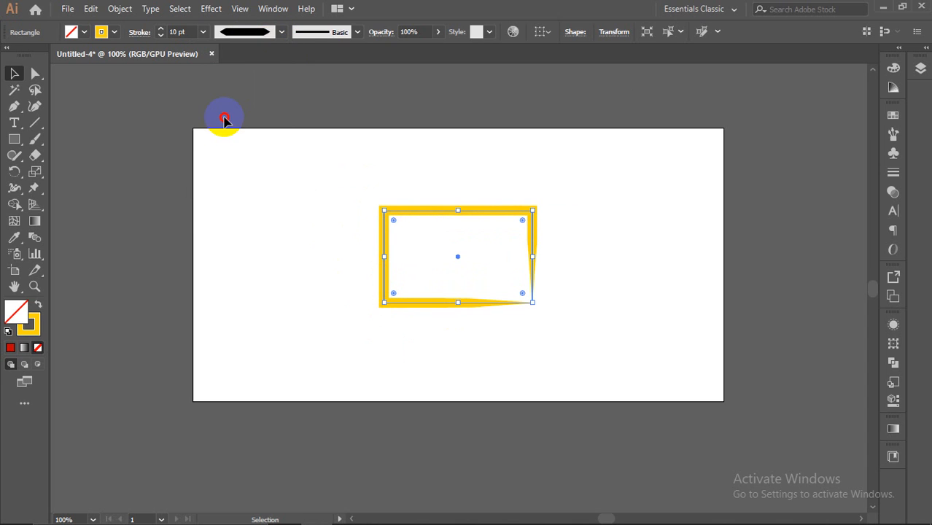
pyautogui.click(282, 32)
pyautogui.click(259, 143)
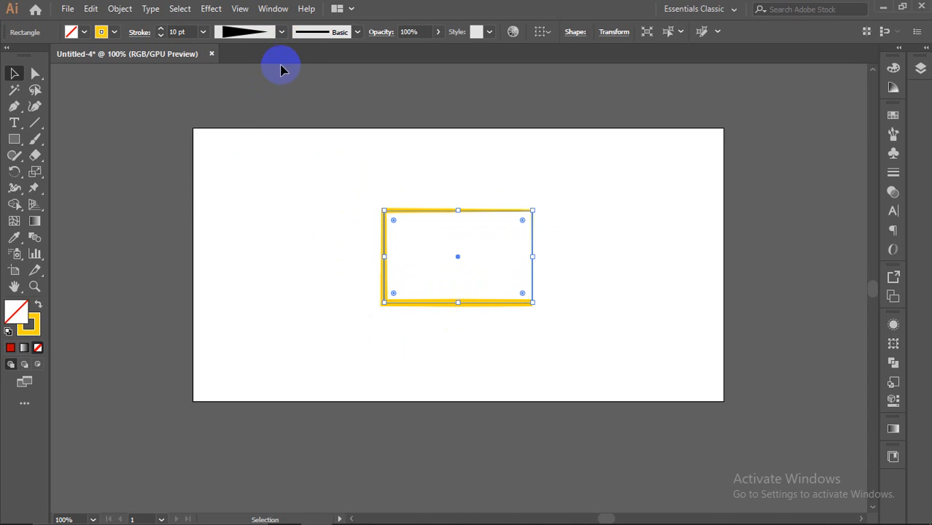
pyautogui.click(282, 34)
pyautogui.click(260, 165)
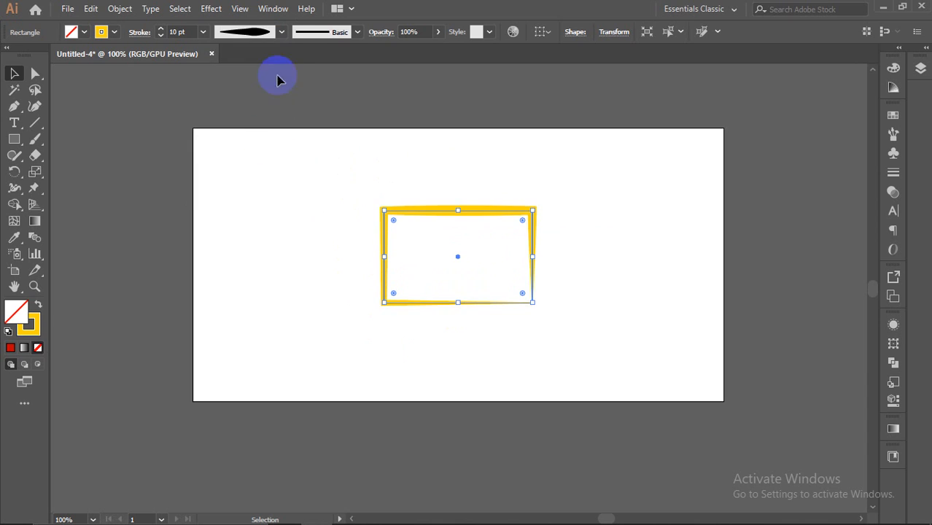
pyautogui.click(284, 33)
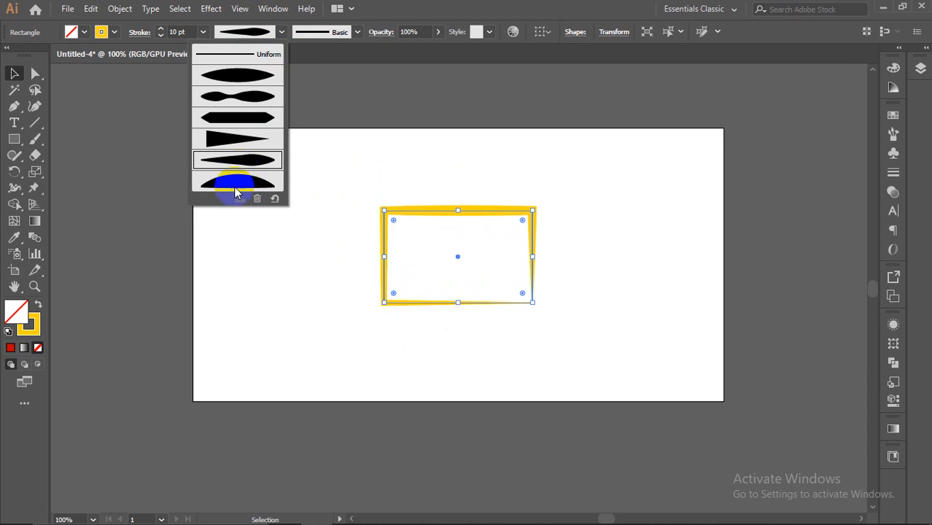
pyautogui.click(237, 182)
pyautogui.click(282, 32)
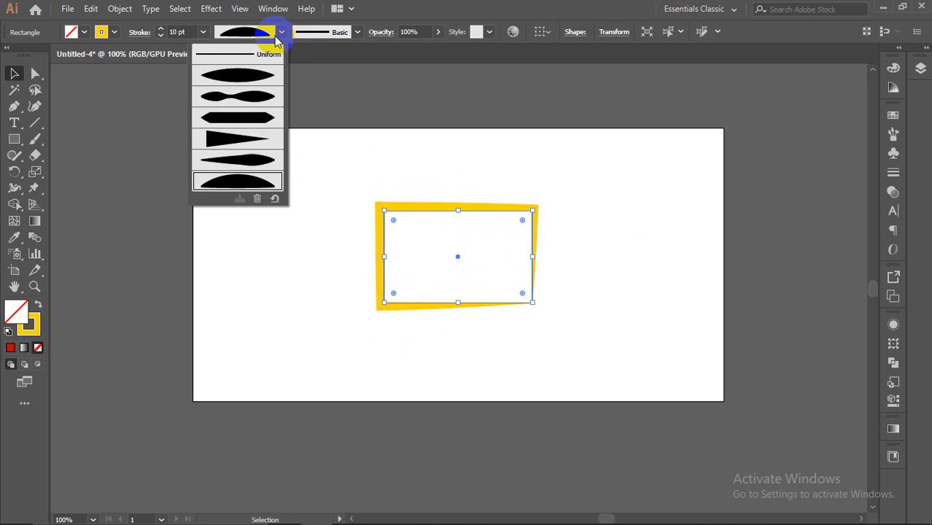
pyautogui.click(237, 76)
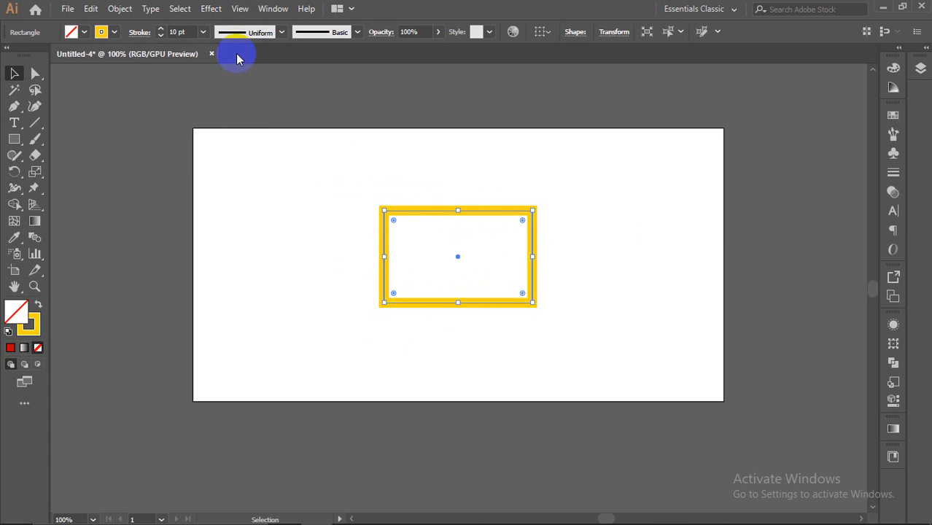
pyautogui.click(302, 126)
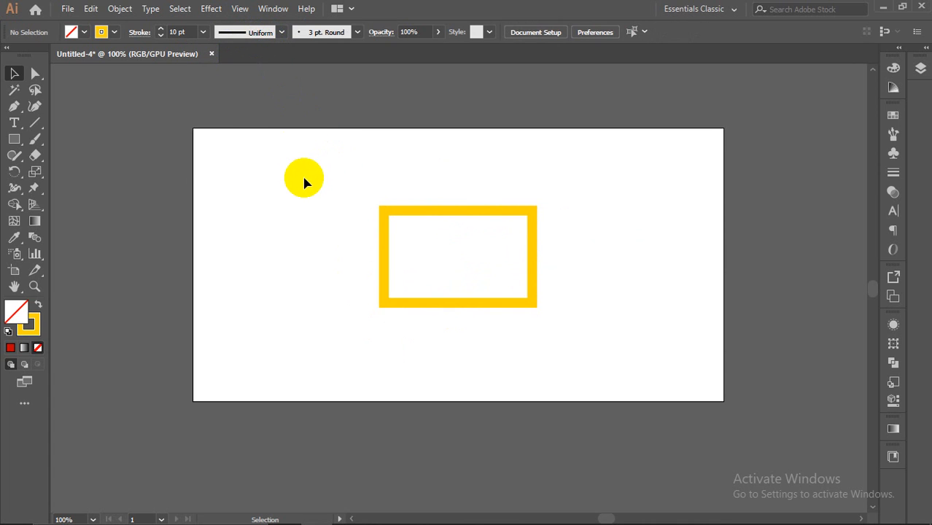
# Step: Move the yellow rectangle up-left so it straddles the artboard's left edge, then open the shape tools list
pyautogui.moveTo(315, 178); pyautogui.dragTo(568, 329)
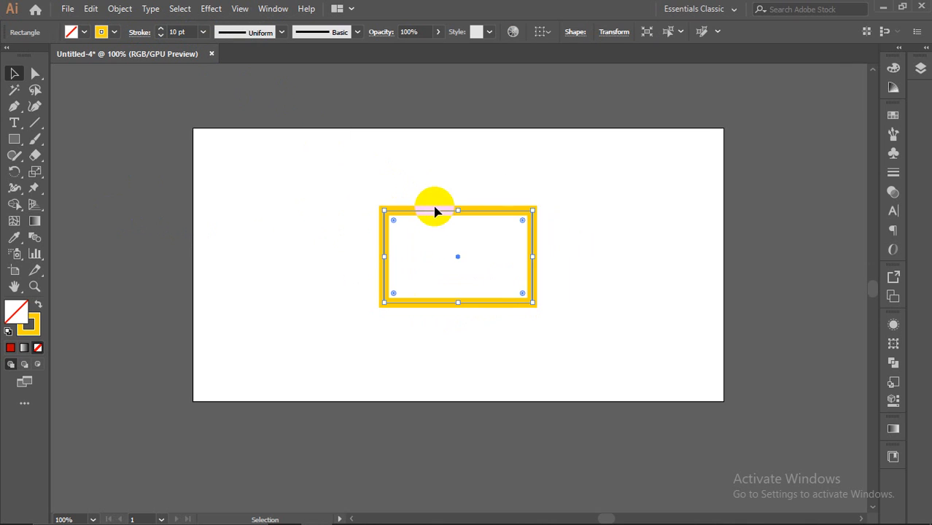
pyautogui.moveTo(438, 212); pyautogui.dragTo(117, 137)
pyautogui.click(266, 129)
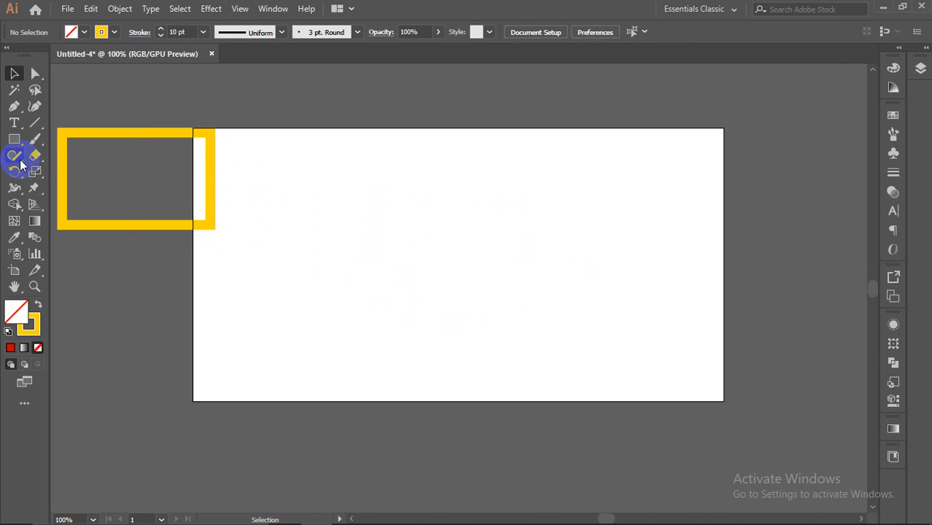
pyautogui.click(13, 139)
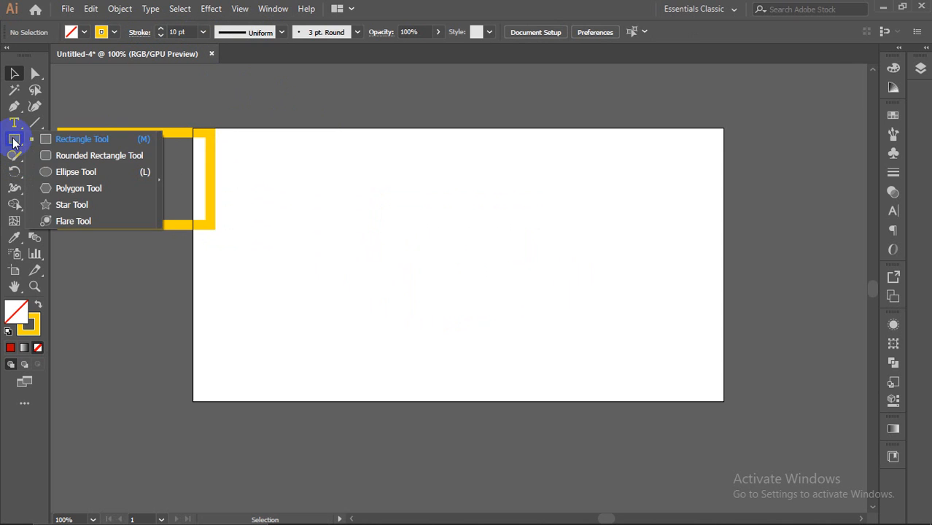
# Step: Draw a small circle and a larger Shift-constrained circle to its right
pyautogui.click(58, 172)
pyautogui.moveTo(402, 187); pyautogui.dragTo(438, 219)
pyautogui.hotkey('alt', 'shift')
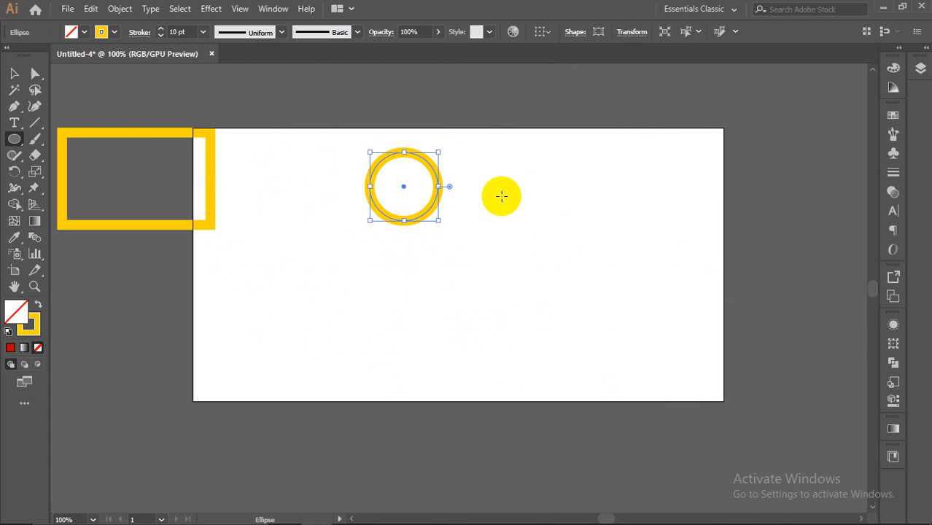
pyautogui.moveTo(515, 201); pyautogui.dragTo(558, 264)
# Step: Move both circles up to the artboard's top edge, then draw a hexagon with the Polygon Tool
pyautogui.click(14, 73)
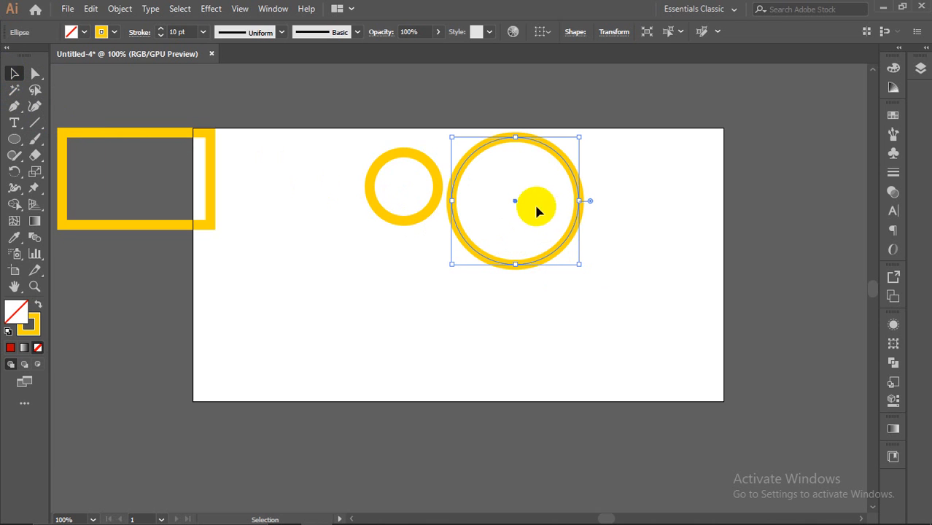
pyautogui.moveTo(514, 206); pyautogui.dragTo(577, 153)
pyautogui.moveTo(435, 180); pyautogui.dragTo(411, 95)
pyautogui.click(496, 115)
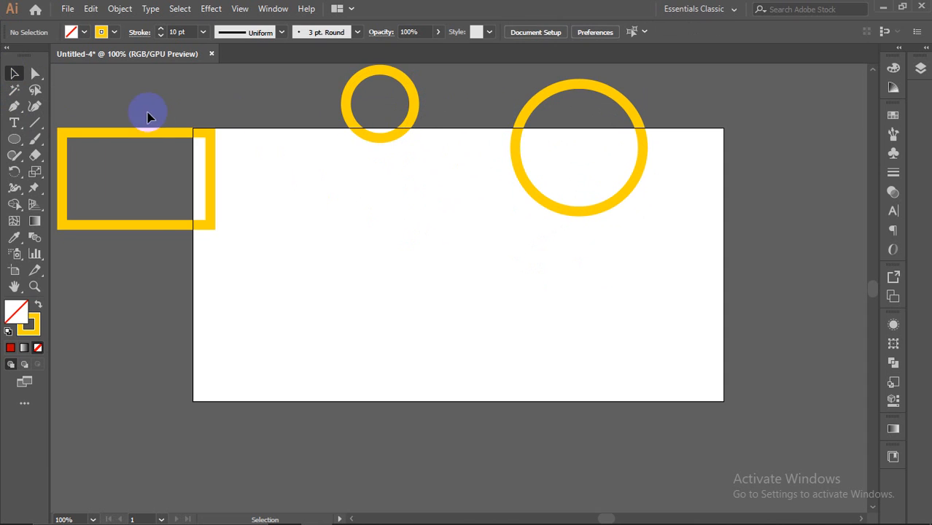
pyautogui.moveTo(16, 142); pyautogui.dragTo(60, 191)
pyautogui.moveTo(343, 267); pyautogui.dragTo(398, 307)
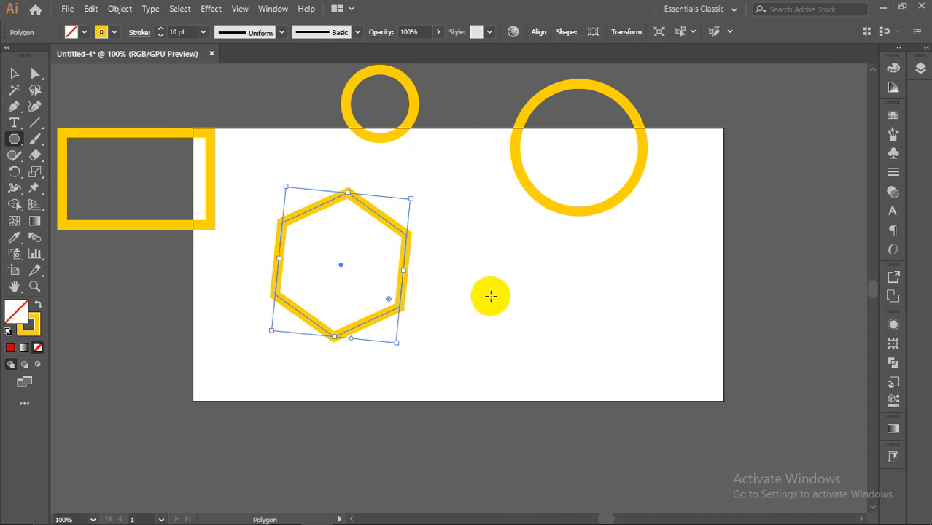
# Step: Draw a second polygon, varying its sides with the Up/Down arrows up to an octagon
pyautogui.moveTo(494, 282); pyautogui.dragTo(545, 331)
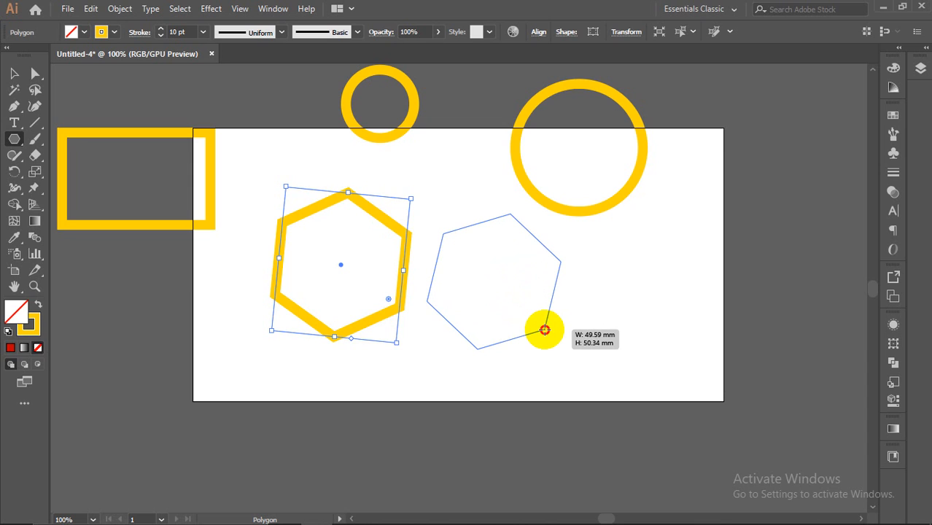
pyautogui.moveTo(545, 331); pyautogui.dragTo(541, 304)
pyautogui.press('Up')
pyautogui.press('Up')
pyautogui.press('Up')
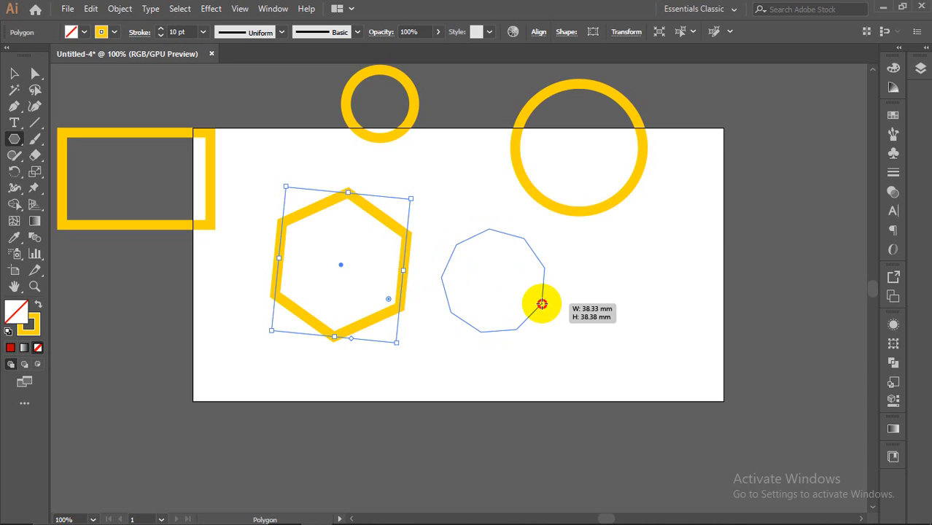
pyautogui.press('Down')
pyautogui.press('Down')
pyautogui.press('Down')
pyautogui.press('Down')
pyautogui.press('Down')
pyautogui.moveTo(542, 305); pyautogui.dragTo(541, 304)
pyautogui.press('Up')
pyautogui.press('Up')
pyautogui.press('Up')
pyautogui.press('Up')
pyautogui.press('Up')
pyautogui.press('Up')
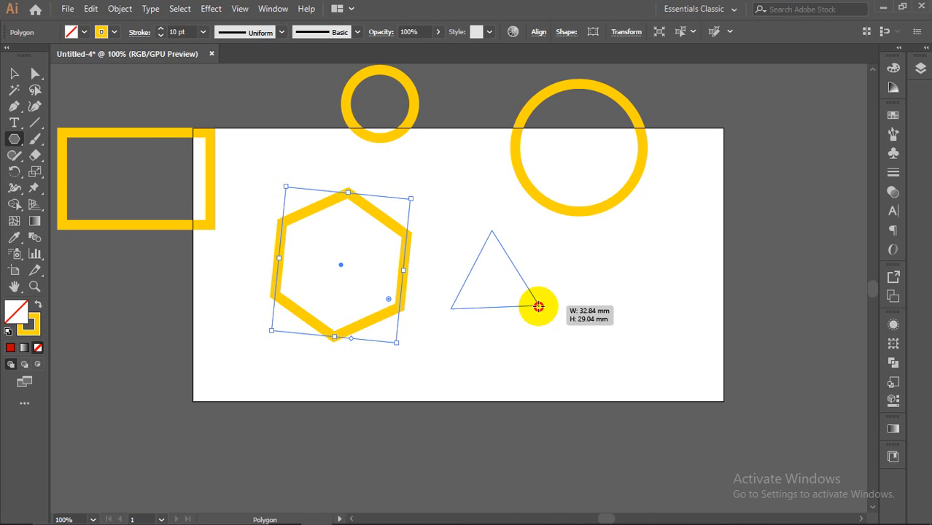
pyautogui.moveTo(537, 304)
pyautogui.mouseDown()
pyautogui.moveTo(487, 269)
pyautogui.moveTo(553, 315)
pyautogui.mouseUp()
pyautogui.press('Up')
pyautogui.moveTo(553, 315)
pyautogui.mouseDown()
pyautogui.moveTo(556, 295)
pyautogui.moveTo(553, 307)
pyautogui.mouseUp()
pyautogui.press('Up')
pyautogui.press('Up')
pyautogui.press('Up')
pyautogui.press('Up')
pyautogui.press('Down')
pyautogui.press('Down')
pyautogui.press('Down')
pyautogui.press('Down')
pyautogui.press('Down')
pyautogui.press('Up')
pyautogui.press('Up')
pyautogui.press('Up')
pyautogui.press('Up')
pyautogui.press('Up')
pyautogui.press('Up')
pyautogui.press('Down')
pyautogui.press('Down')
pyautogui.press('Down')
pyautogui.press('Up')
pyautogui.press('Up')
pyautogui.press('Up')
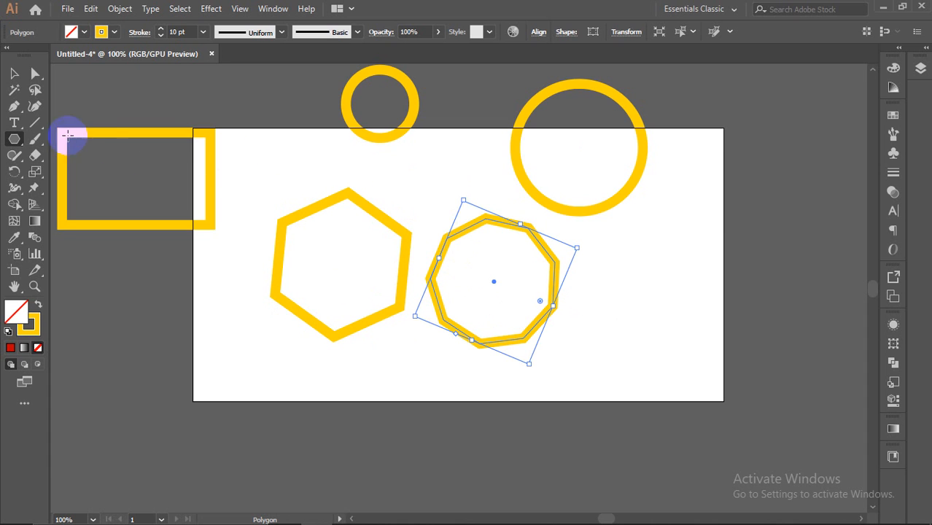
# Step: Move the many-sided polygon onto the artboard's right edge and draw a star near the centre
pyautogui.click(12, 74)
pyautogui.moveTo(493, 214); pyautogui.dragTo(729, 155)
pyautogui.click(246, 167)
pyautogui.moveTo(14, 138); pyautogui.dragTo(89, 204)
pyautogui.moveTo(471, 267); pyautogui.dragTo(478, 315)
# Step: Draw another star, using the Up arrow to add many points for a dense sunburst
pyautogui.moveTo(572, 319); pyautogui.dragTo(608, 352)
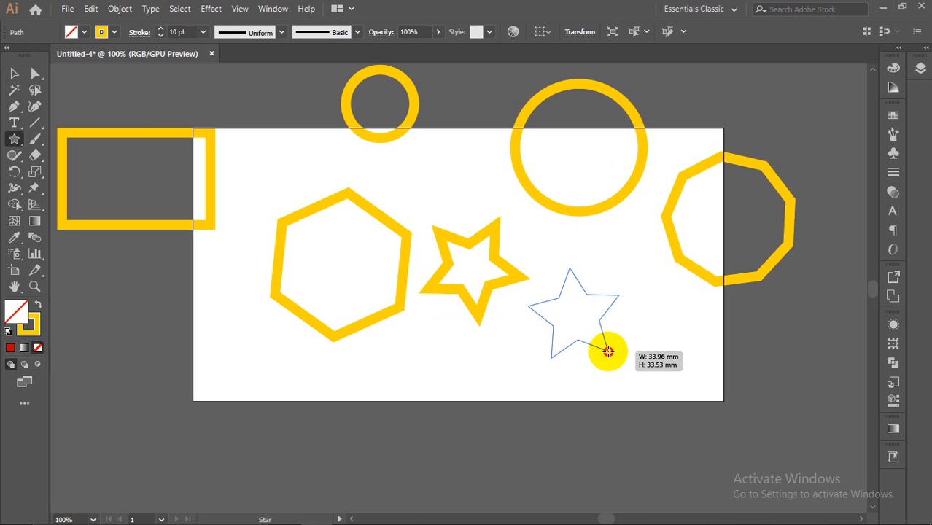
pyautogui.press('Up')
pyautogui.press('Up')
pyautogui.press('Up')
pyautogui.press('Up')
pyautogui.press('Up')
pyautogui.moveTo(608, 351); pyautogui.dragTo(611, 351)
pyautogui.press('Up')
pyautogui.press('Up')
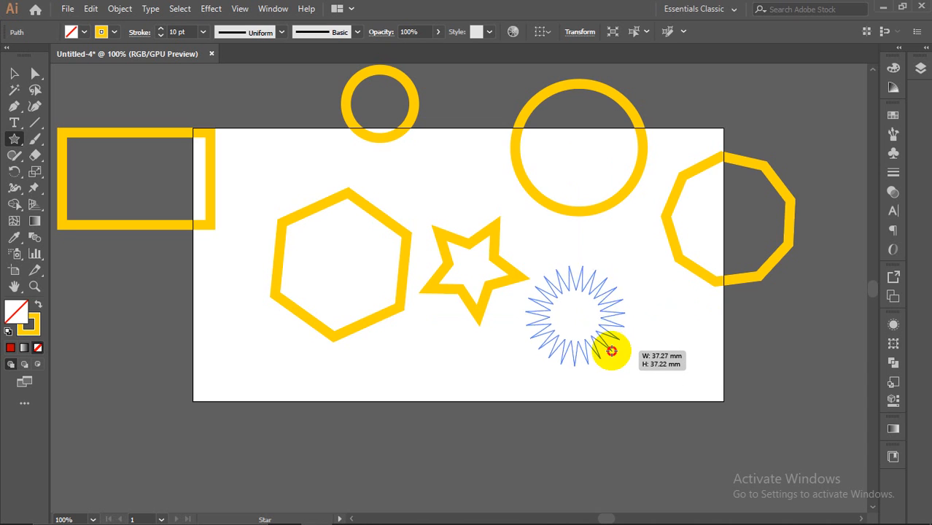
pyautogui.press('Down')
pyautogui.press('Down')
pyautogui.press('Down')
pyautogui.press('Down')
pyautogui.press('Down')
pyautogui.press('Down')
pyautogui.press('Down')
pyautogui.press('Down')
pyautogui.press('Down')
pyautogui.press('Down')
pyautogui.press('Down')
pyautogui.press('Down')
pyautogui.press('Down')
pyautogui.press('Down')
pyautogui.press('Down')
pyautogui.press('Down')
pyautogui.press('Down')
pyautogui.press('Down')
pyautogui.press('Down')
pyautogui.press('Down')
pyautogui.moveTo(612, 351); pyautogui.dragTo(611, 351)
pyautogui.press('Up')
pyautogui.press('Up')
pyautogui.press('Up')
pyautogui.press('Up')
pyautogui.press('Up')
pyautogui.press('Up')
pyautogui.press('Up')
pyautogui.press('Up')
pyautogui.press('Up')
pyautogui.press('Up')
pyautogui.press('Up')
pyautogui.press('Up')
pyautogui.press('Up')
pyautogui.press('Up')
pyautogui.press('Up')
pyautogui.press('Up')
pyautogui.press('Up')
pyautogui.press('Up')
pyautogui.press('Up')
pyautogui.press('Up')
pyautogui.press('Up')
pyautogui.press('Up')
pyautogui.press('Up')
pyautogui.press('Up')
pyautogui.press('Up')
pyautogui.press('Up')
pyautogui.press('Up')
pyautogui.press('Up')
pyautogui.press('Up')
pyautogui.press('Up')
pyautogui.press('Up')
pyautogui.press('Up')
pyautogui.press('Up')
pyautogui.press('Up')
pyautogui.press('Up')
pyautogui.press('Up')
pyautogui.press('Up')
pyautogui.press('Up')
pyautogui.press('Up')
pyautogui.press('Up')
pyautogui.click(4, 72)
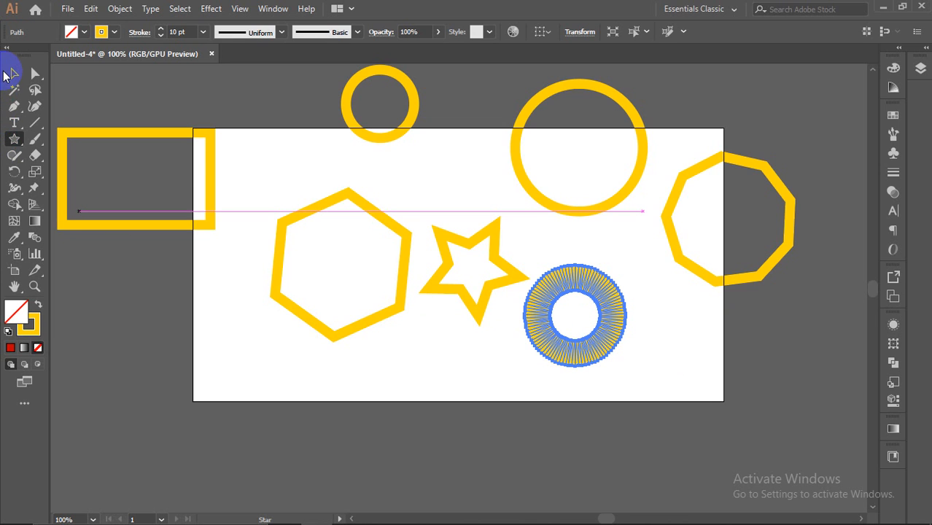
# Step: Thin the sunburst's stroke to 0.5 pt and move it up toward the top centre
pyautogui.click(203, 31)
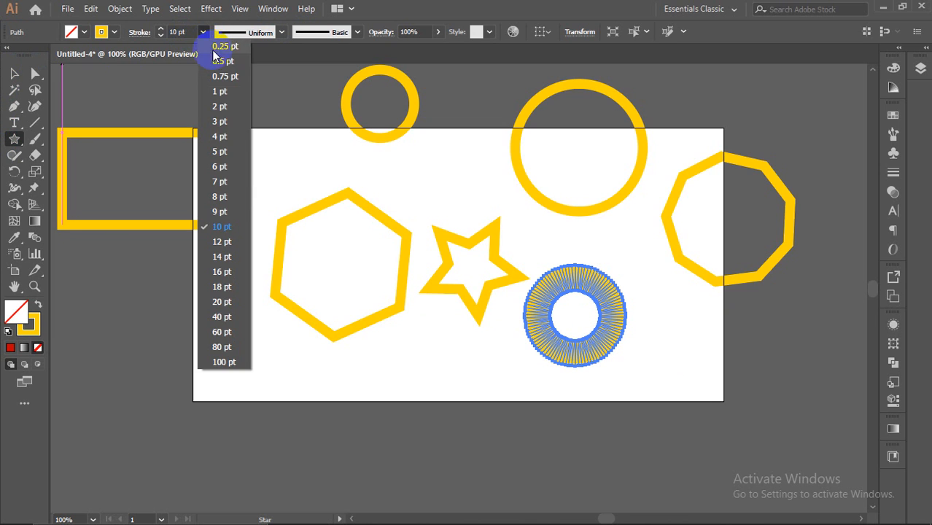
pyautogui.click(219, 61)
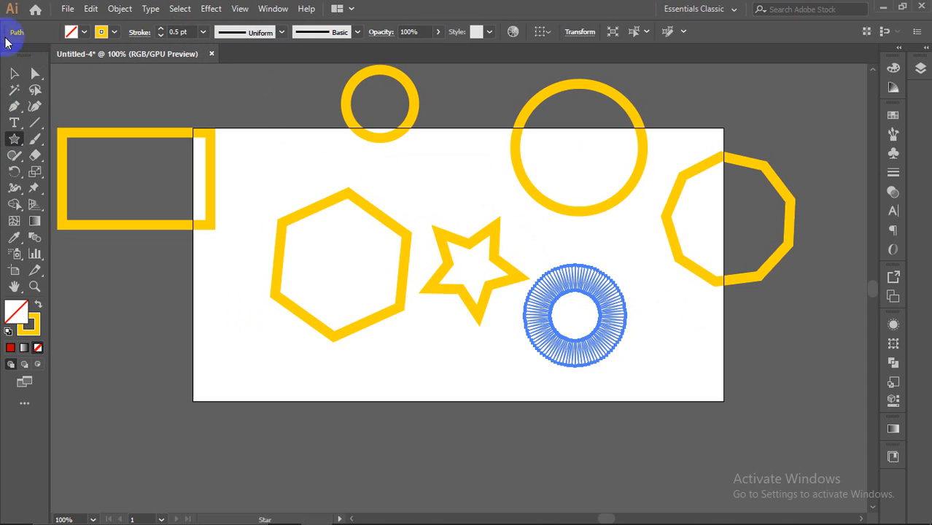
pyautogui.click(14, 73)
pyautogui.click(620, 391)
pyautogui.moveTo(606, 319); pyautogui.dragTo(490, 175)
# Step: Move the hexagon, star, sunburst, polygon and large circle out toward the artboard edges
pyautogui.click(567, 302)
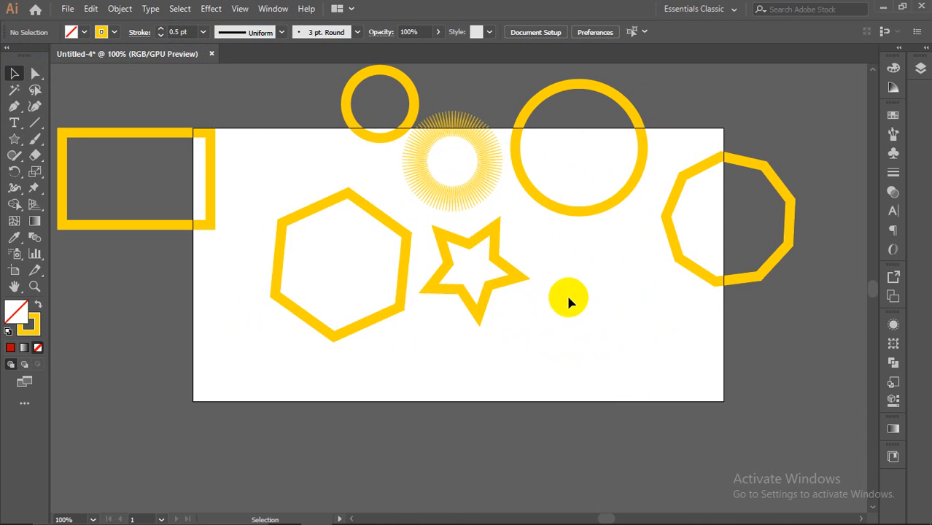
pyautogui.moveTo(331, 209); pyautogui.dragTo(267, 63)
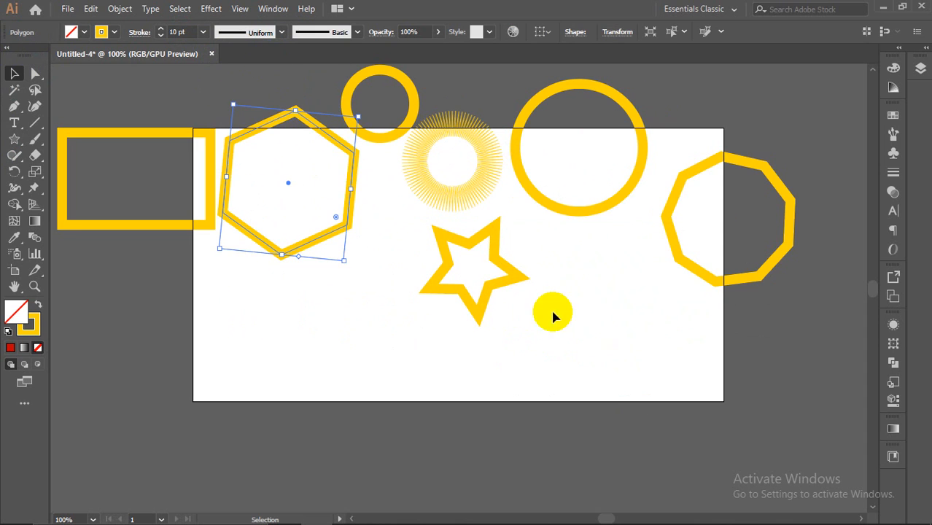
pyautogui.moveTo(502, 285); pyautogui.dragTo(759, 378)
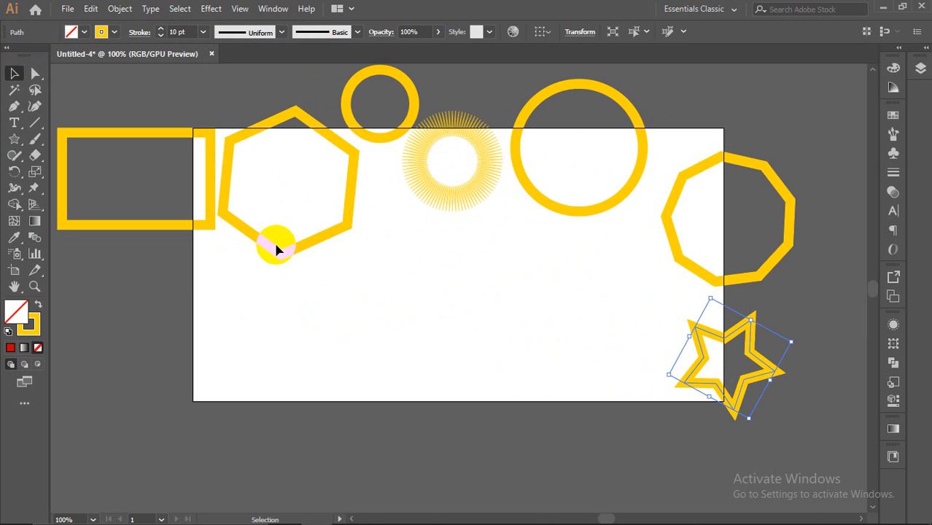
pyautogui.moveTo(269, 259); pyautogui.dragTo(88, 444)
pyautogui.moveTo(452, 198); pyautogui.dragTo(787, 150)
pyautogui.moveTo(794, 250); pyautogui.dragTo(859, 289)
pyautogui.moveTo(584, 212); pyautogui.dragTo(301, 348)
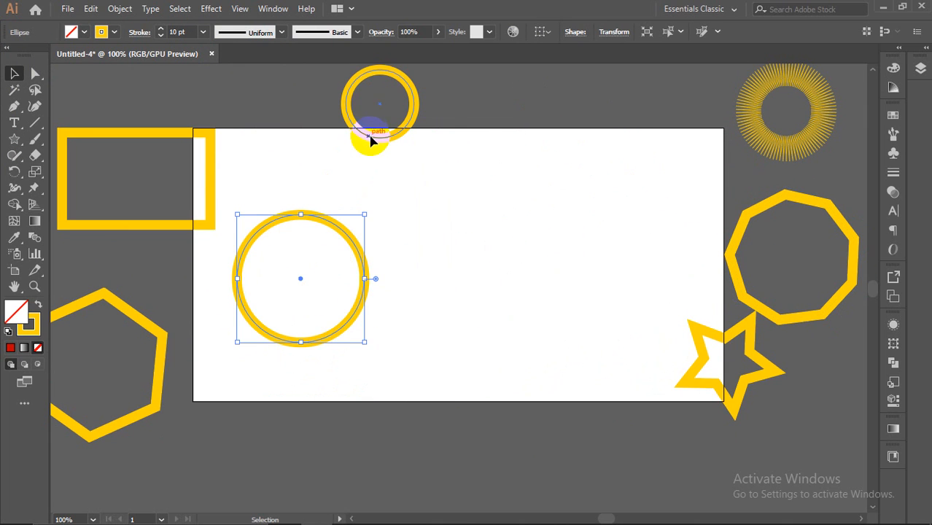
pyautogui.moveTo(377, 144); pyautogui.dragTo(480, 130)
pyautogui.click(479, 174)
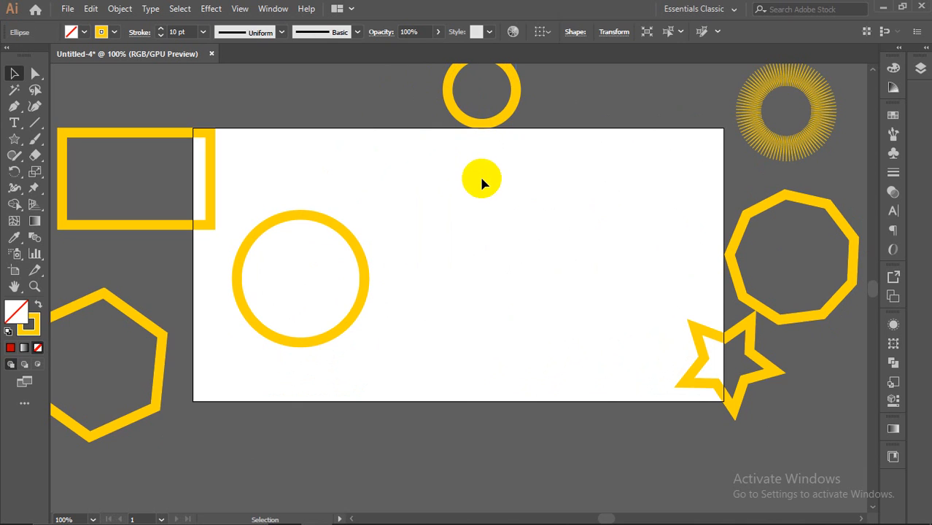
# Step: Shift the rectangle further left, move the large circle to the bottom-left edge, and deselect
pyautogui.scroll(1, 479, 174)
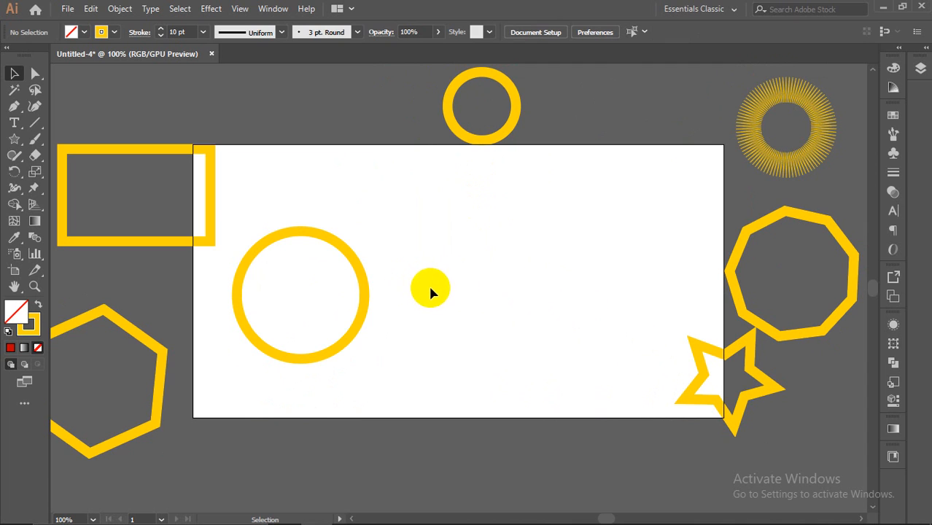
pyautogui.moveTo(215, 192); pyautogui.dragTo(180, 194)
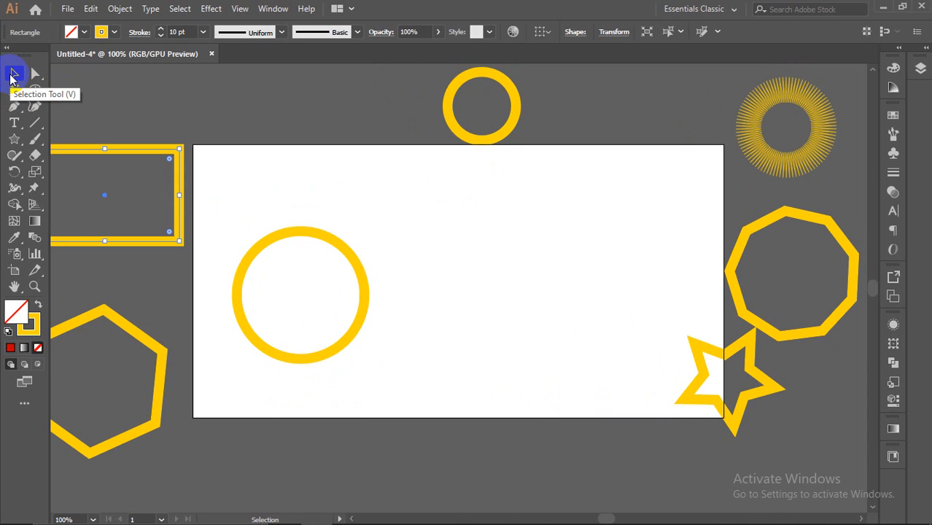
pyautogui.click(143, 203)
pyautogui.moveTo(298, 246)
pyautogui.mouseDown()
pyautogui.moveTo(302, 108)
pyautogui.moveTo(316, 46)
pyautogui.moveTo(298, 245)
pyautogui.mouseUp()
pyautogui.moveTo(361, 280); pyautogui.dragTo(272, 430)
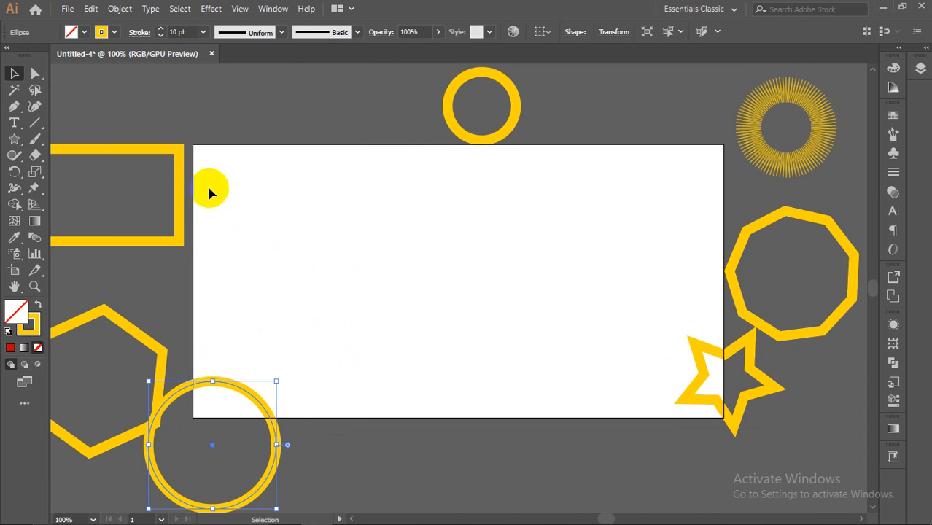
pyautogui.rightClick(33, 75)
pyautogui.click(5, 77)
pyautogui.rightClick(19, 142)
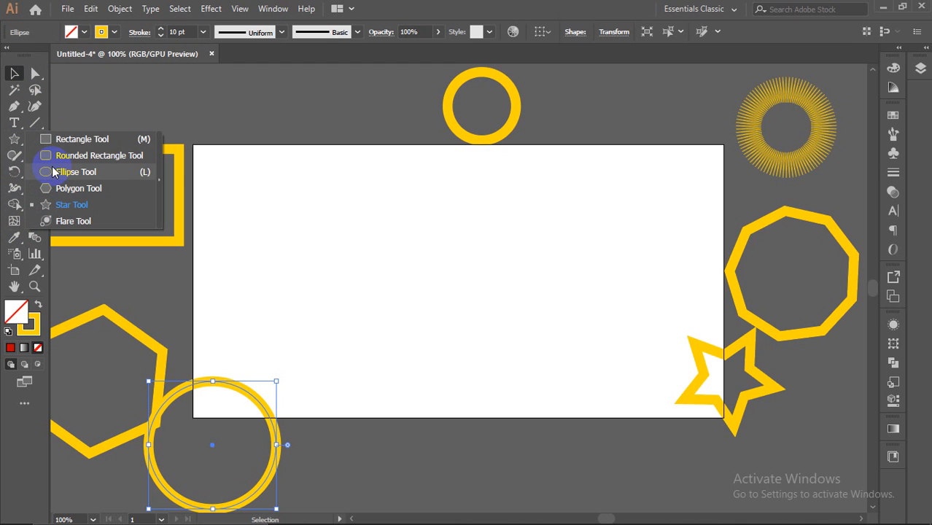
pyautogui.click(89, 113)
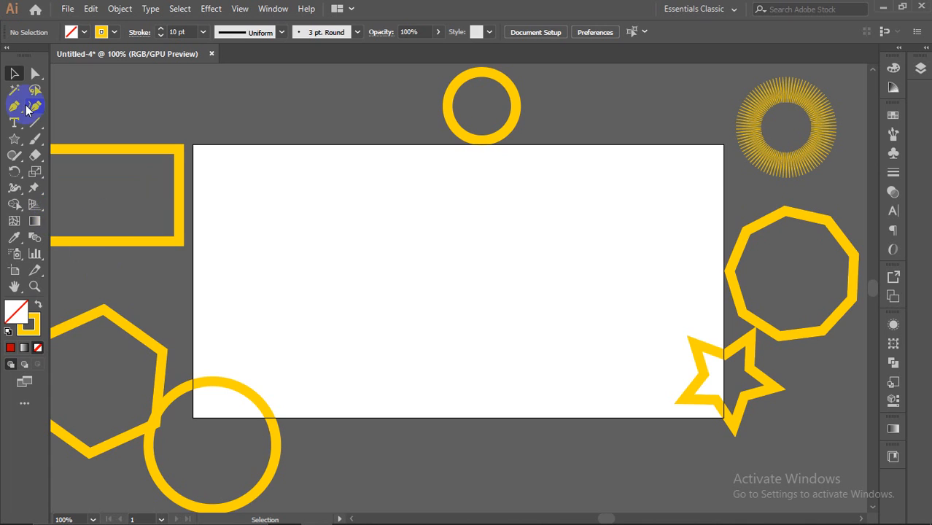
# Step: Draw a rectangle in the artboard centre and fill it dark green
pyautogui.moveTo(19, 148); pyautogui.dragTo(79, 139)
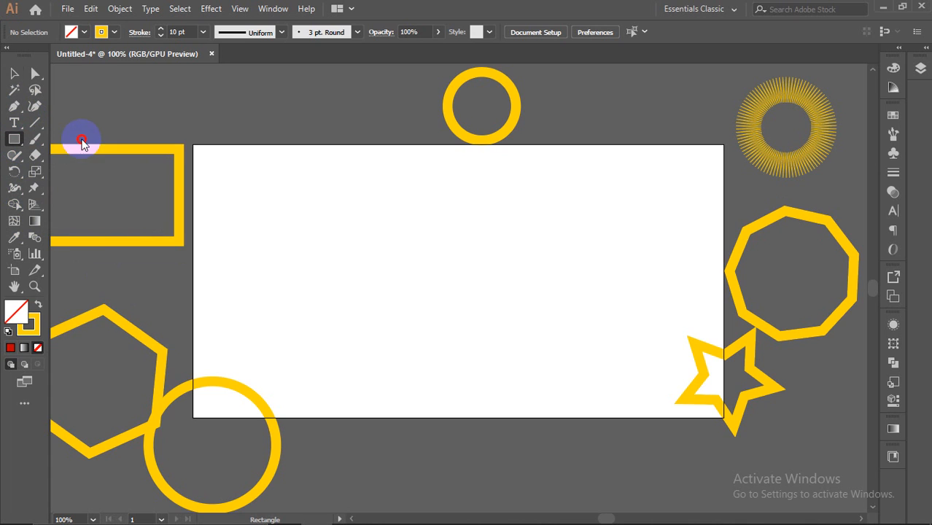
pyautogui.moveTo(305, 212); pyautogui.dragTo(540, 348)
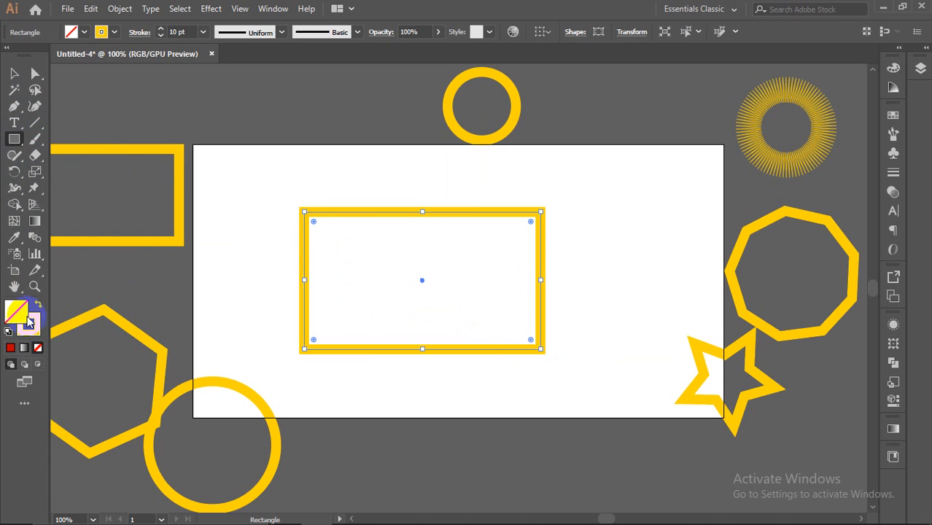
pyautogui.doubleClick(26, 321)
pyautogui.click(666, 217)
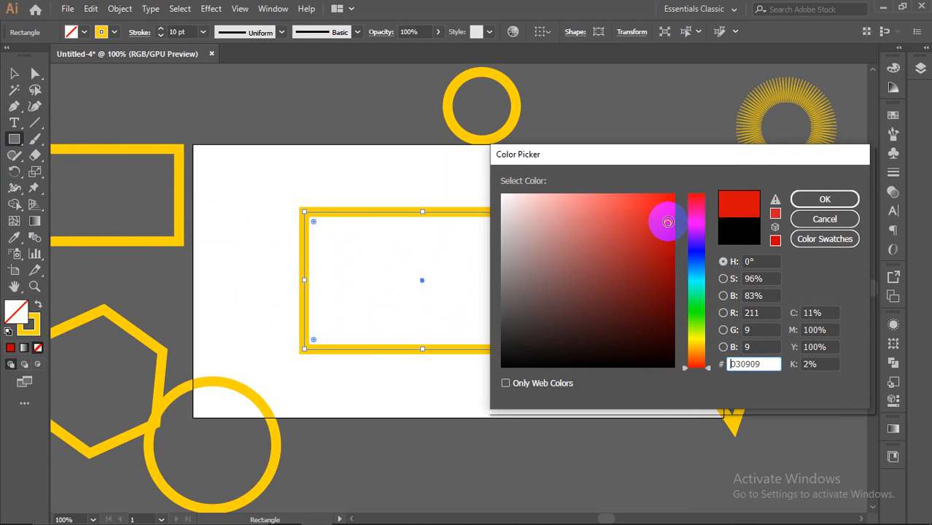
pyautogui.click(698, 253)
pyautogui.moveTo(697, 253)
pyautogui.mouseDown()
pyautogui.moveTo(697, 244)
pyautogui.moveTo(697, 306)
pyautogui.mouseUp()
pyautogui.click(666, 218)
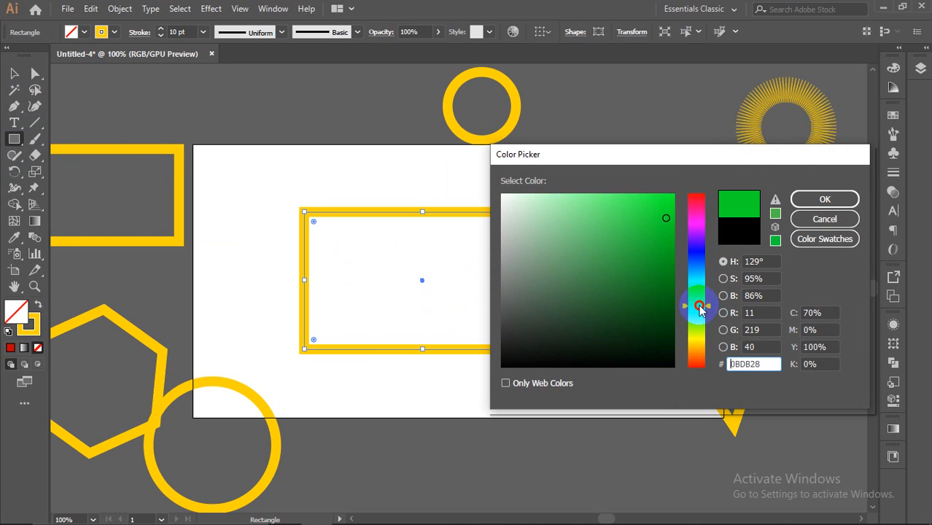
pyautogui.moveTo(661, 264); pyautogui.dragTo(662, 285)
pyautogui.click(803, 199)
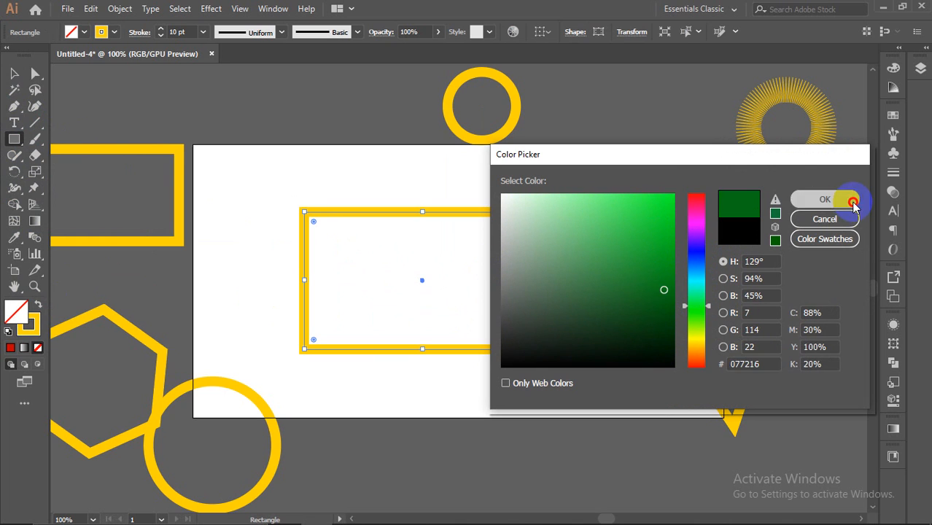
# Step: Set the green rectangle's stroke to None and shift it slightly right
pyautogui.click(32, 332)
pyautogui.click(38, 347)
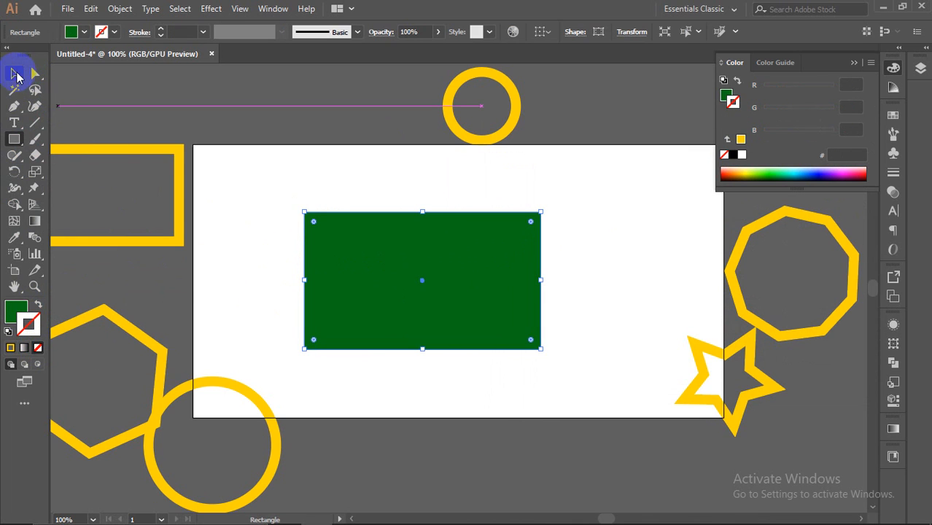
pyautogui.click(16, 75)
pyautogui.moveTo(406, 260); pyautogui.dragTo(451, 254)
pyautogui.click(638, 249)
# Step: Draw a circle on the green rectangle and fill it red FF1717
pyautogui.moveTo(12, 150); pyautogui.dragTo(67, 173)
pyautogui.moveTo(448, 254); pyautogui.dragTo(490, 295)
pyautogui.click(16, 312)
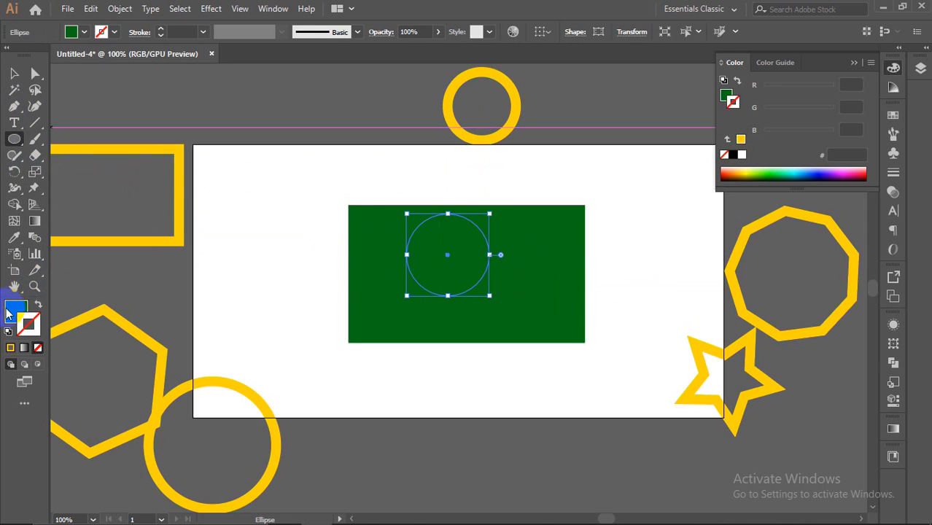
pyautogui.moveTo(741, 175); pyautogui.dragTo(723, 175)
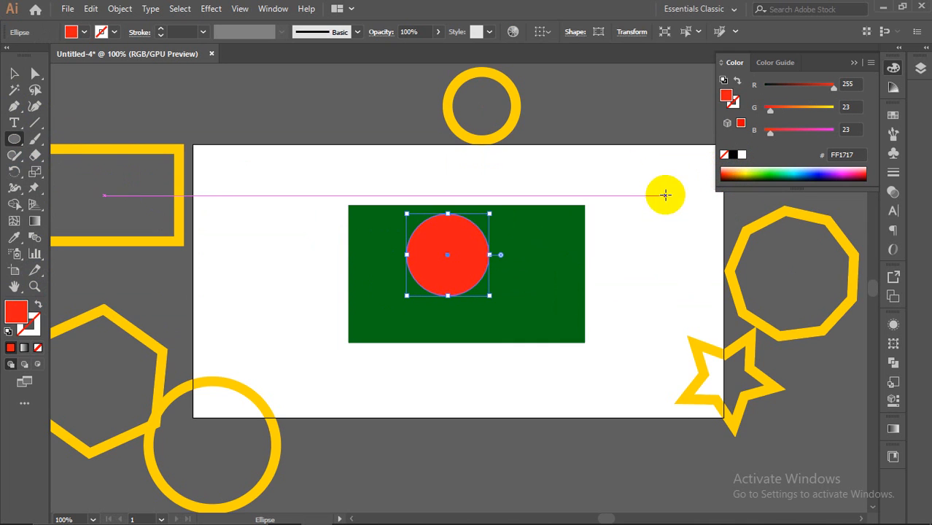
# Step: Move the red circle to the centre of the green flag
pyautogui.click(13, 73)
pyautogui.click(453, 265)
pyautogui.moveTo(450, 261); pyautogui.dragTo(475, 282)
pyautogui.click(655, 269)
pyautogui.scroll(-2, 652, 267)
# Step: Position the yellow ring behind the flag's left edge
pyautogui.scroll(2, 780, 318)
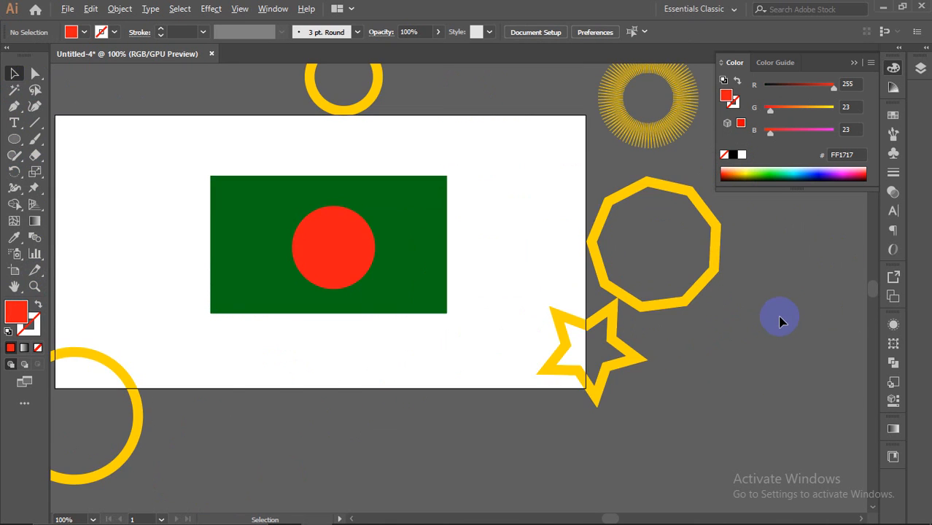
pyautogui.scroll(-2, 780, 321)
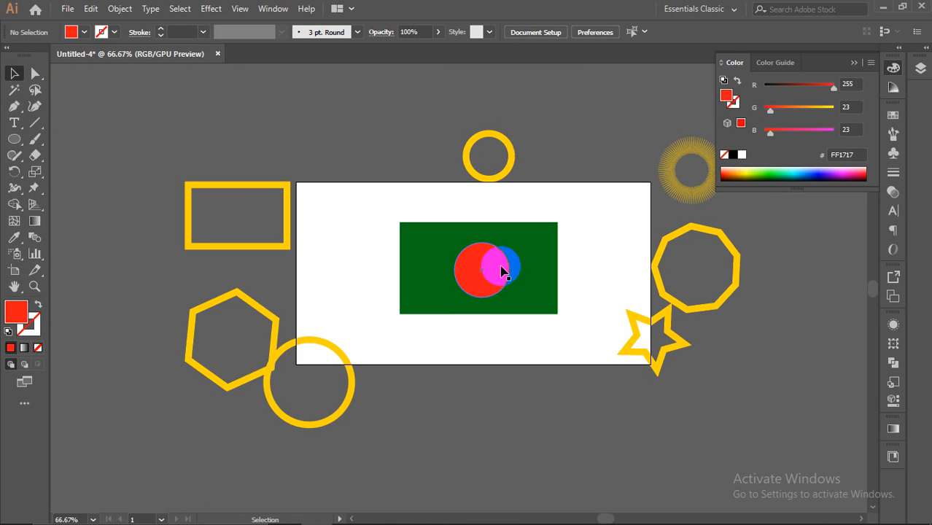
pyautogui.scroll(1, 566, 290)
pyautogui.scroll(1, 566, 332)
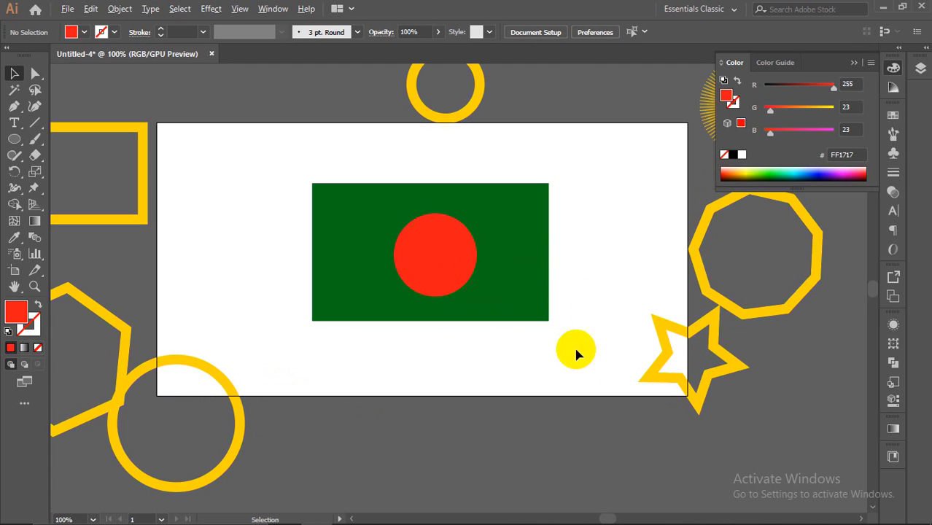
pyautogui.moveTo(140, 372); pyautogui.dragTo(293, 232)
pyautogui.click(433, 388)
pyautogui.moveTo(330, 355)
pyautogui.mouseDown()
pyautogui.moveTo(329, 322)
pyautogui.moveTo(342, 306)
pyautogui.moveTo(375, 307)
pyautogui.moveTo(353, 312)
pyautogui.mouseUp()
pyautogui.click(453, 375)
pyautogui.moveTo(324, 279)
pyautogui.mouseDown()
pyautogui.moveTo(294, 265)
pyautogui.moveTo(287, 289)
pyautogui.moveTo(277, 276)
pyautogui.moveTo(276, 286)
pyautogui.mouseUp()
pyautogui.click(351, 289)
pyautogui.click(389, 276)
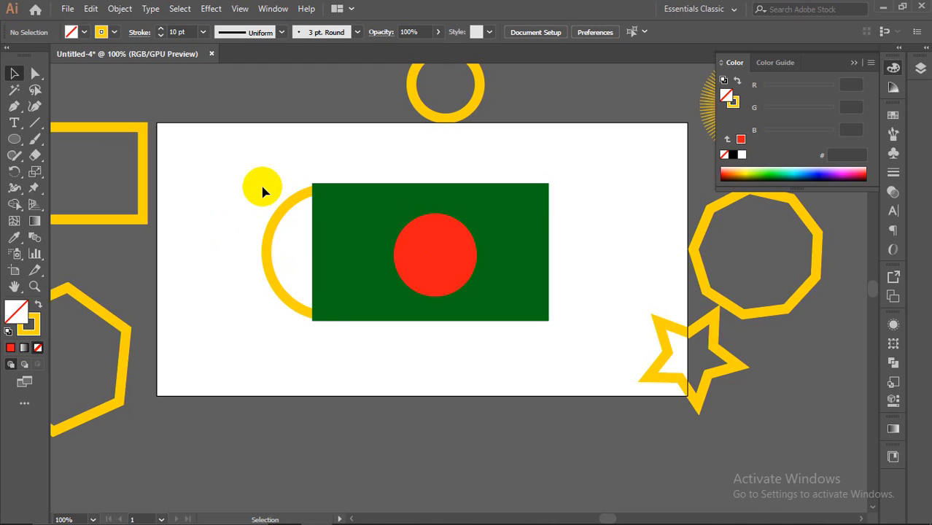
# Step: Marquee-select the ring, flag and red circle and move them to the upper right
pyautogui.moveTo(257, 182); pyautogui.dragTo(383, 299)
pyautogui.moveTo(437, 272); pyautogui.dragTo(522, 223)
pyautogui.moveTo(617, 160); pyautogui.dragTo(617, 159)
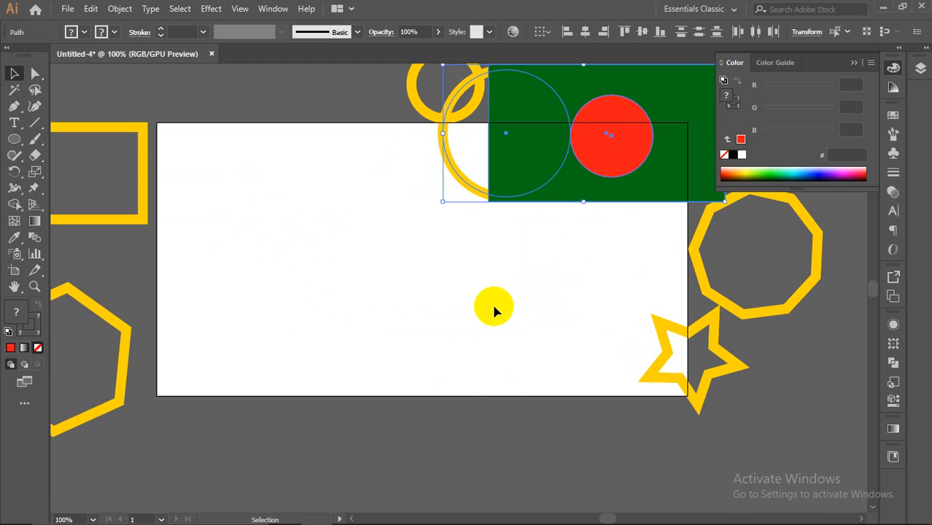
pyautogui.click(493, 306)
# Step: Draw a new yellow-outlined rectangle on the artboard's left
pyautogui.moveTo(14, 140); pyautogui.dragTo(48, 177)
pyautogui.moveTo(9, 149); pyautogui.dragTo(50, 137)
pyautogui.moveTo(228, 248); pyautogui.dragTo(331, 310)
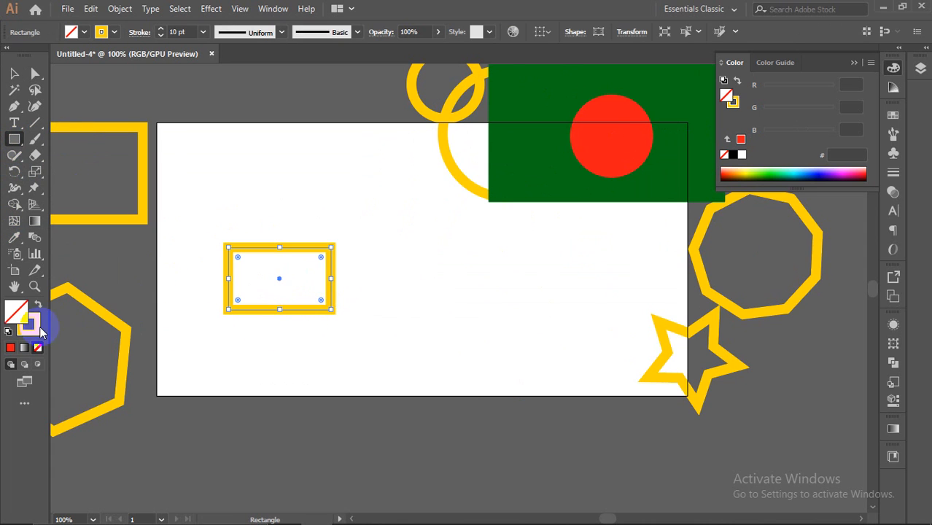
# Step: Fill the new rectangle with yellow
pyautogui.click(32, 328)
pyautogui.click(16, 312)
pyautogui.click(10, 347)
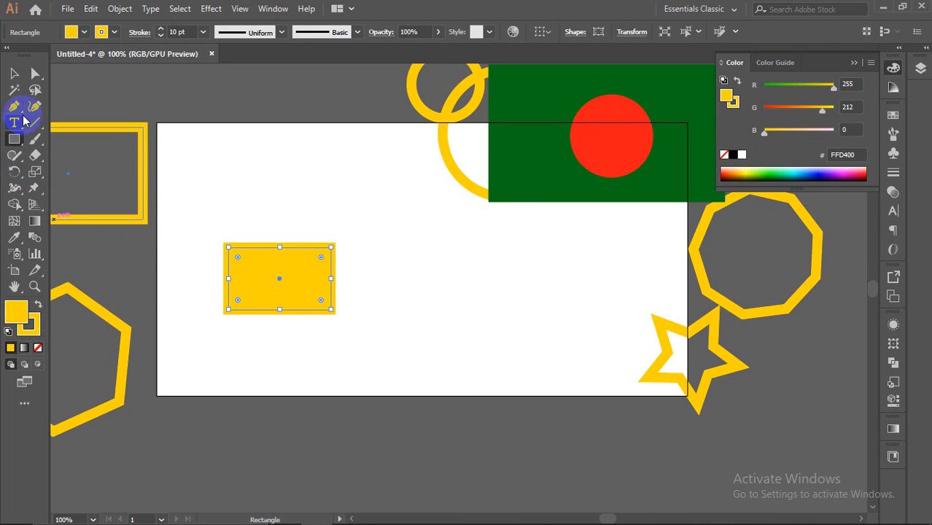
# Step: Create a 38.1 mm rectangle filled black with no stroke
pyautogui.click(330, 219)
pyautogui.click(438, 288)
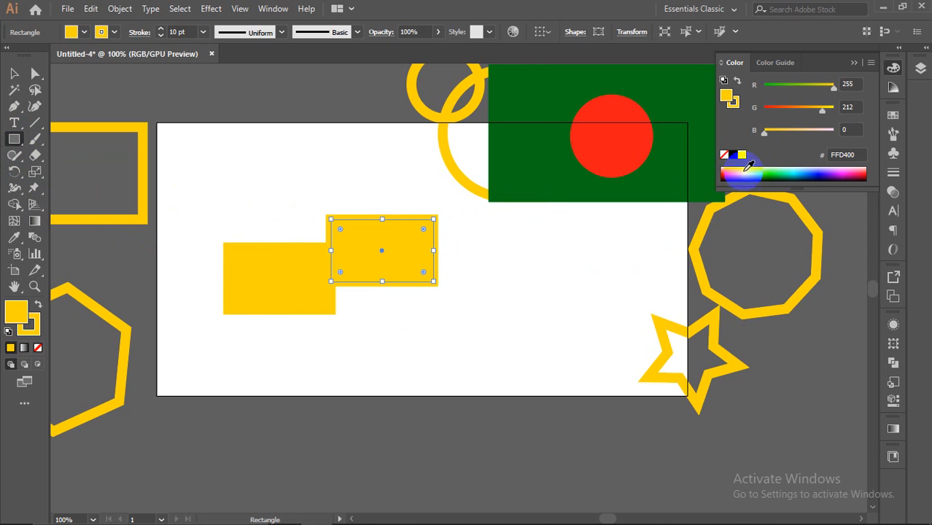
pyautogui.click(733, 154)
pyautogui.click(32, 323)
pyautogui.click(38, 348)
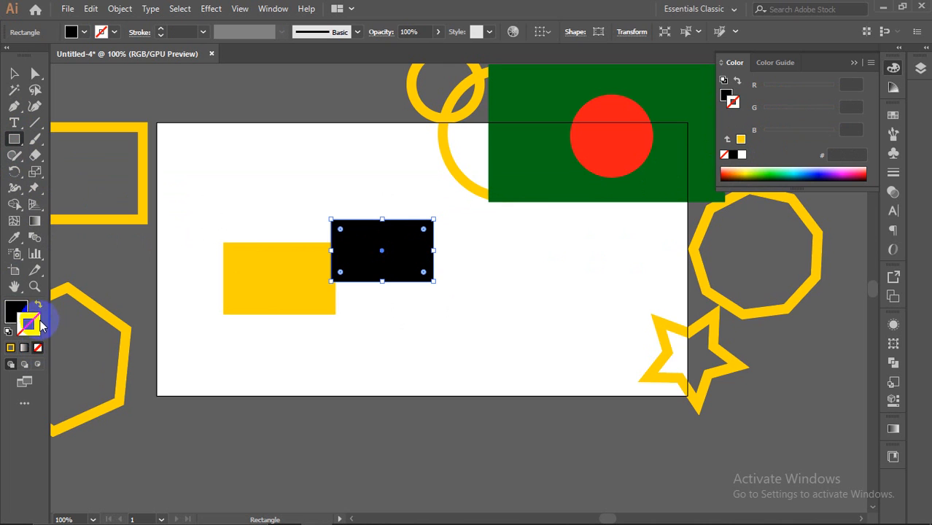
# Step: Create a second 38.1 mm rectangle filled dark red A20D00 with no stroke
pyautogui.click(497, 261)
pyautogui.click(433, 289)
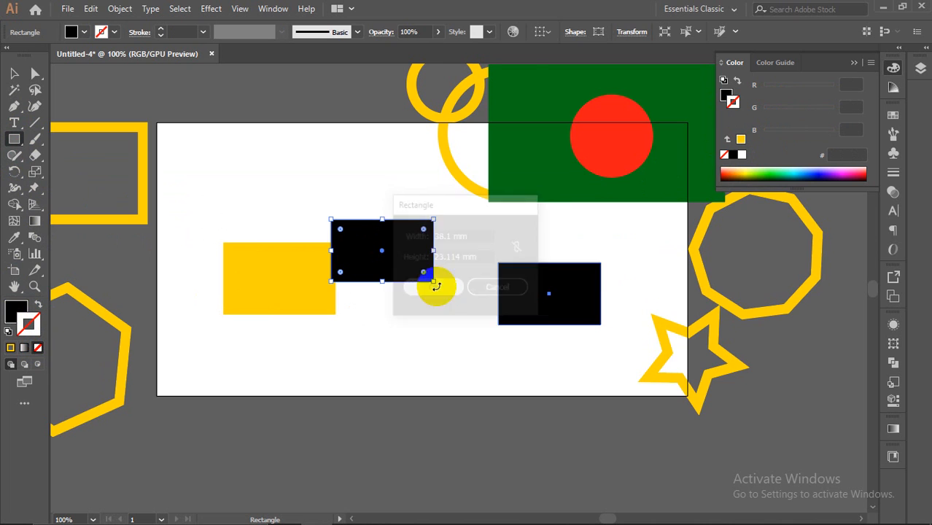
pyautogui.moveTo(757, 164); pyautogui.dragTo(672, 183)
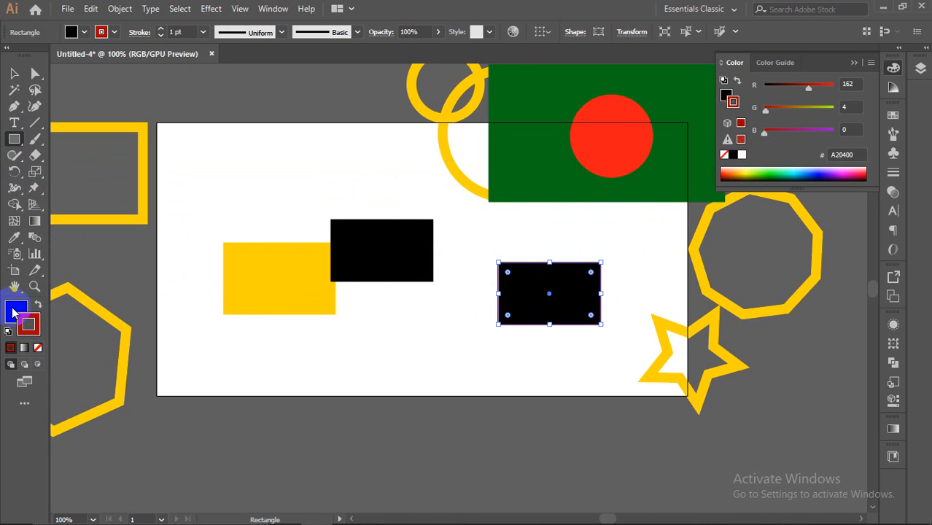
pyautogui.click(38, 348)
pyautogui.click(16, 314)
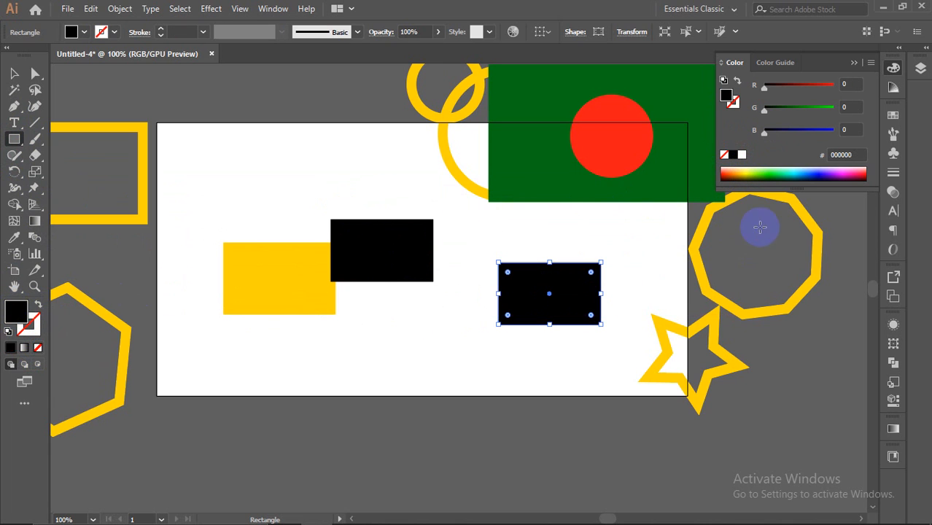
pyautogui.click(725, 175)
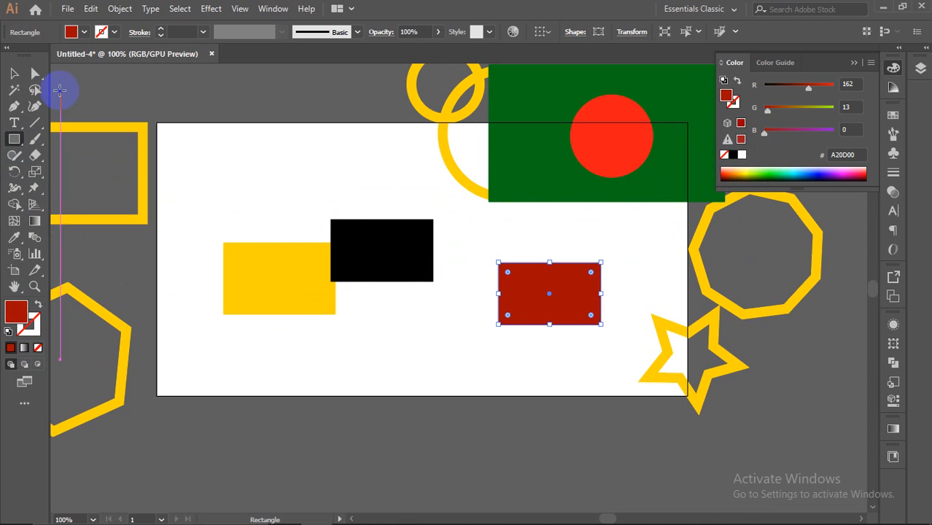
# Step: Arrange the yellow, black and dark red rectangles side by side, overlapping in a row
pyautogui.click(14, 73)
pyautogui.moveTo(549, 309); pyautogui.dragTo(411, 294)
pyautogui.moveTo(276, 294); pyautogui.dragTo(306, 268)
pyautogui.moveTo(411, 273); pyautogui.dragTo(427, 250)
pyautogui.click(559, 273)
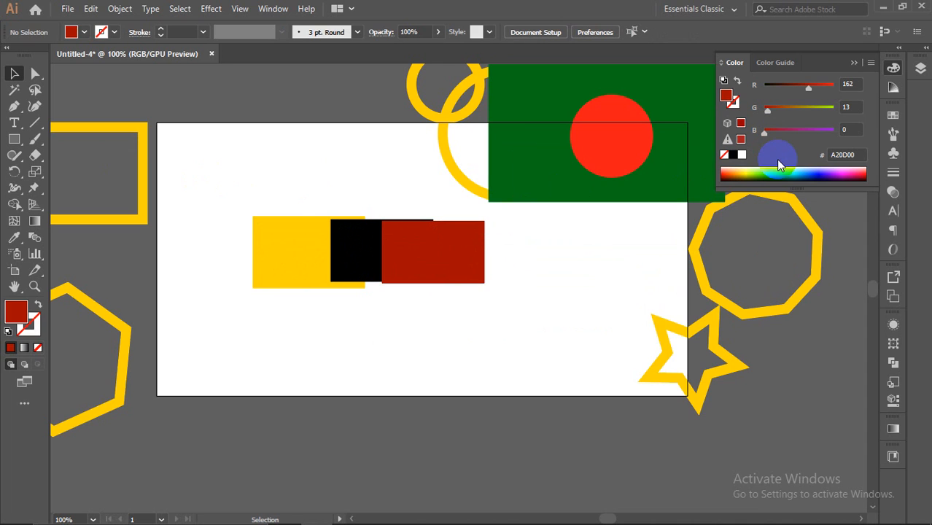
# Step: In the Layers panel, expand Layer 1 and move the top object lower in the stack
pyautogui.click(918, 73)
pyautogui.click(785, 84)
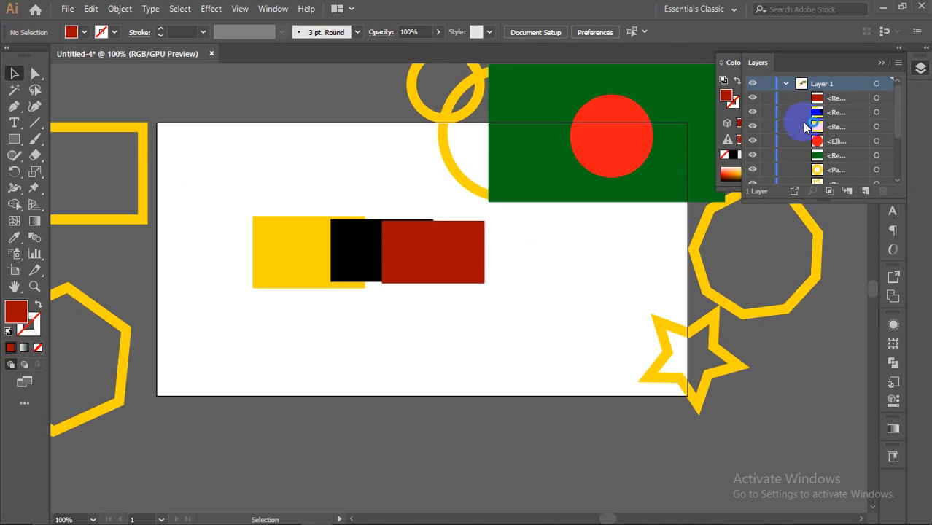
pyautogui.click(835, 98)
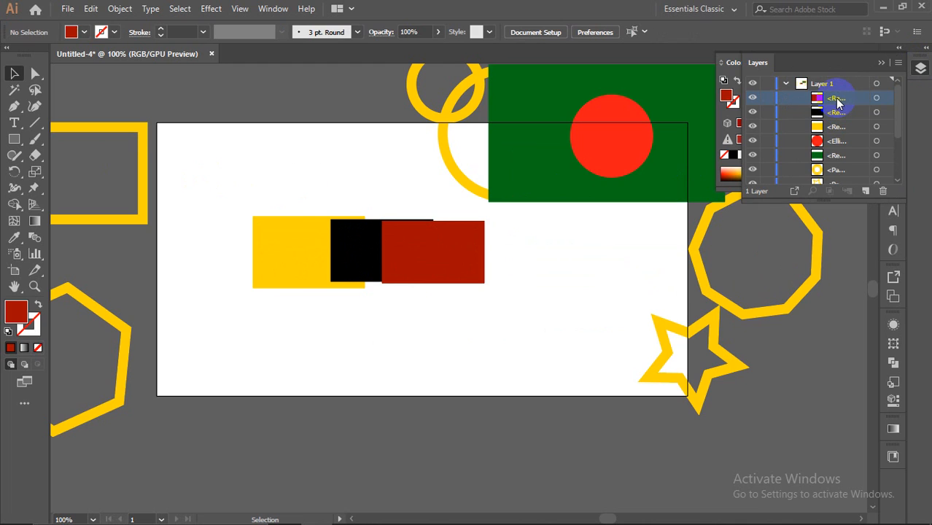
pyautogui.moveTo(837, 101); pyautogui.dragTo(832, 133)
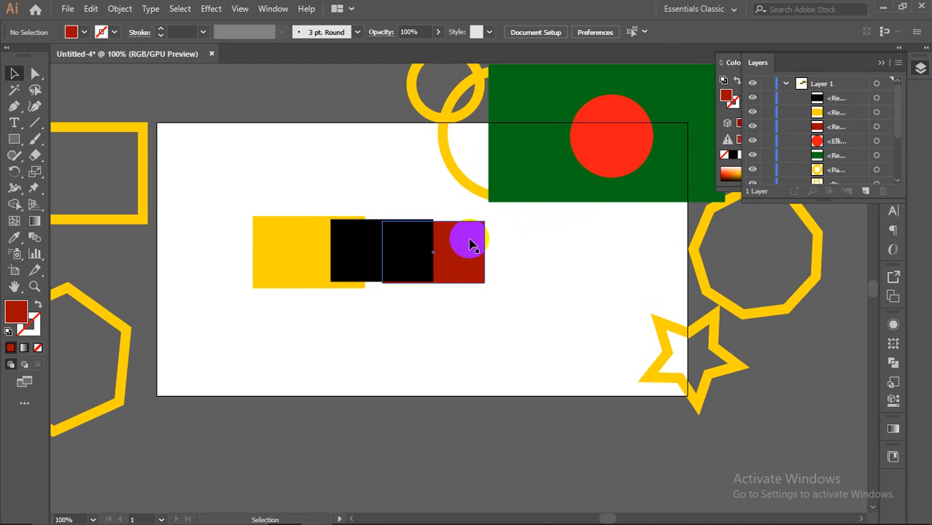
pyautogui.moveTo(471, 243); pyautogui.dragTo(459, 239)
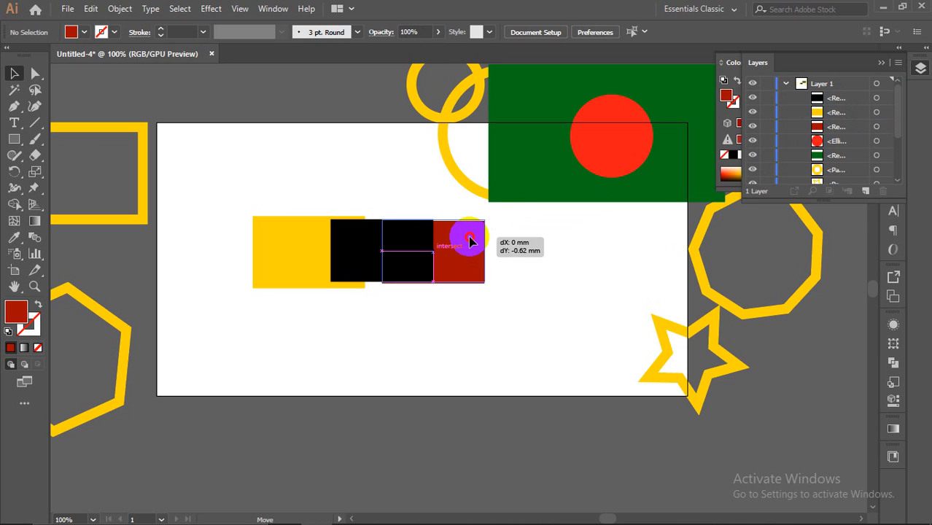
pyautogui.click(558, 246)
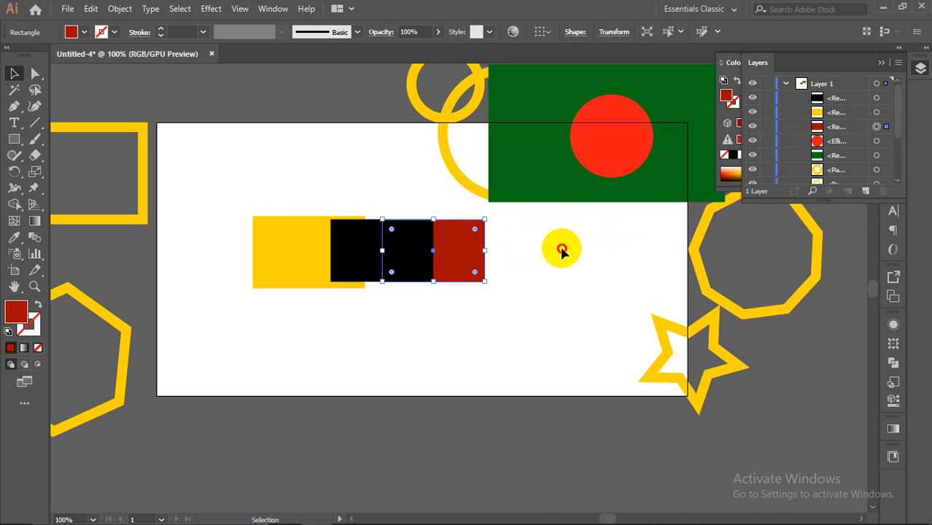
# Step: Restack the yellow rectangle's Layers row so it sits behind the black rectangle
pyautogui.click(843, 116)
pyautogui.moveTo(843, 116); pyautogui.dragTo(844, 96)
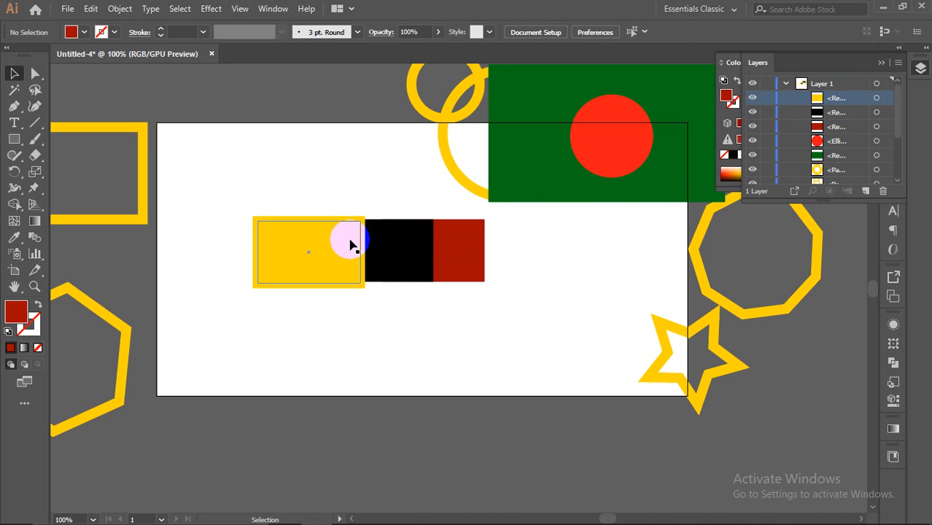
pyautogui.click(359, 303)
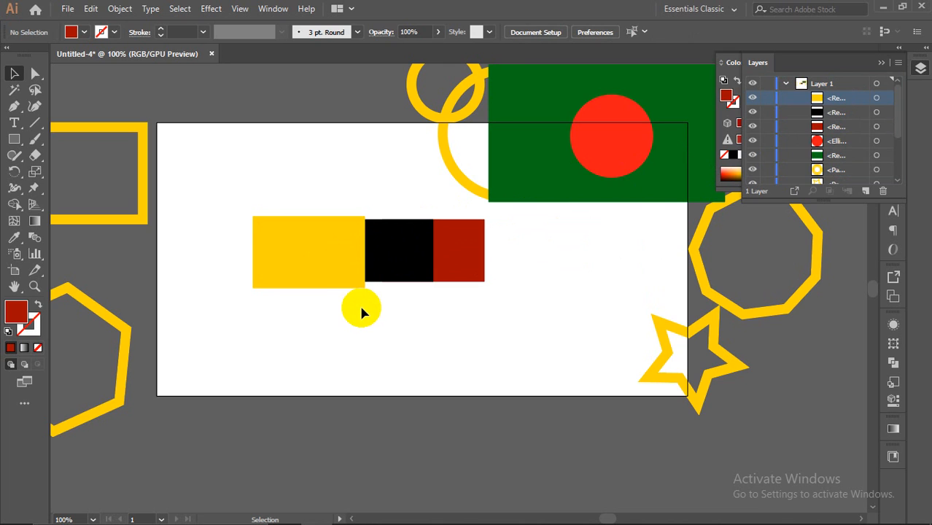
pyautogui.moveTo(842, 104); pyautogui.dragTo(847, 127)
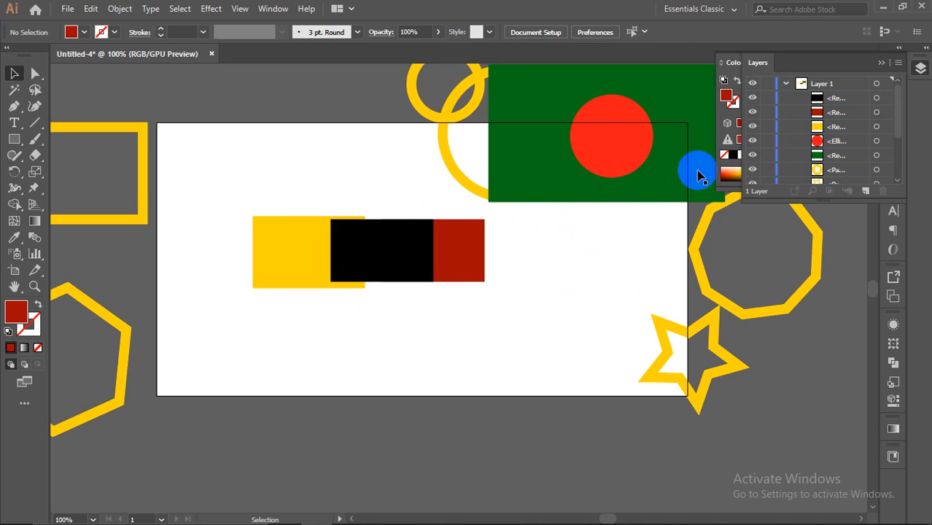
pyautogui.click(451, 249)
pyautogui.click(487, 329)
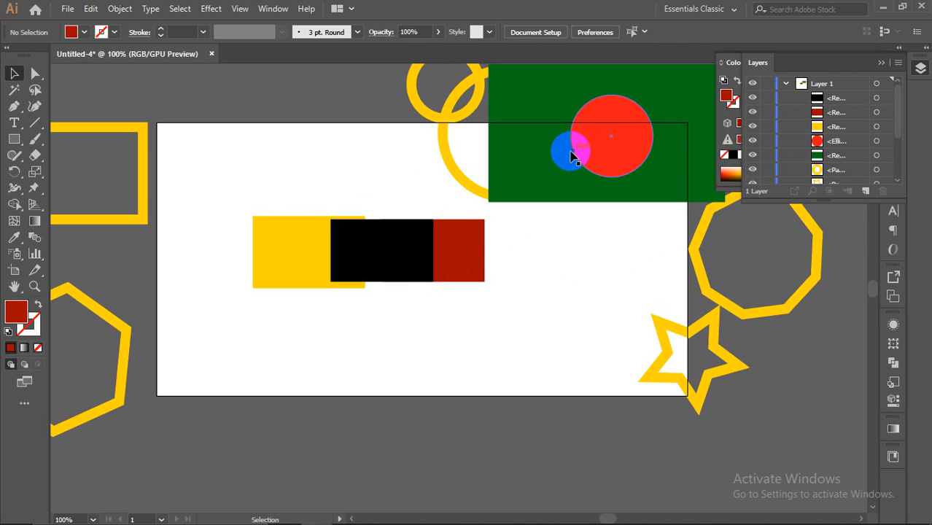
# Step: Nudge the green flag up and right, then select the black rectangle
pyautogui.moveTo(565, 149); pyautogui.dragTo(593, 110)
pyautogui.click(345, 212)
pyautogui.click(412, 208)
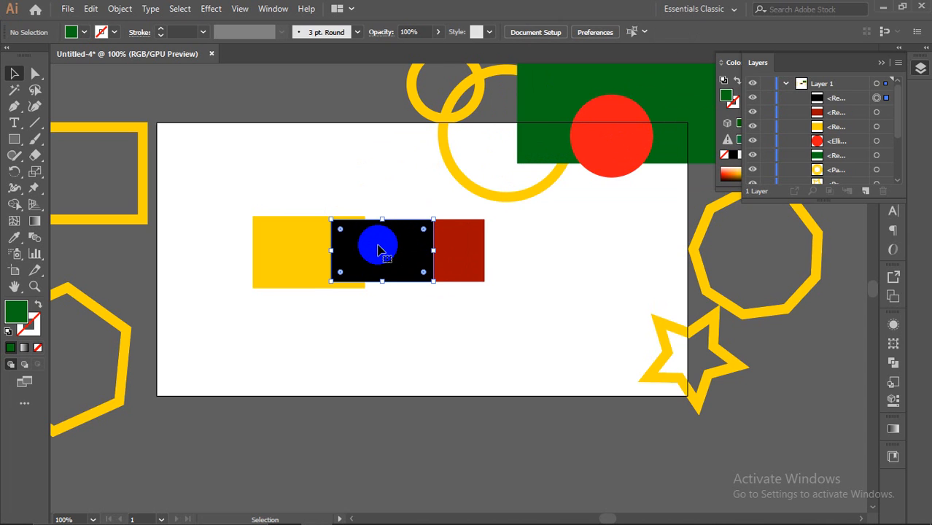
pyautogui.moveTo(378, 250); pyautogui.dragTo(391, 250)
# Step: Send the black rectangle to the back with Arrange > Send to Back
pyautogui.rightClick(392, 249)
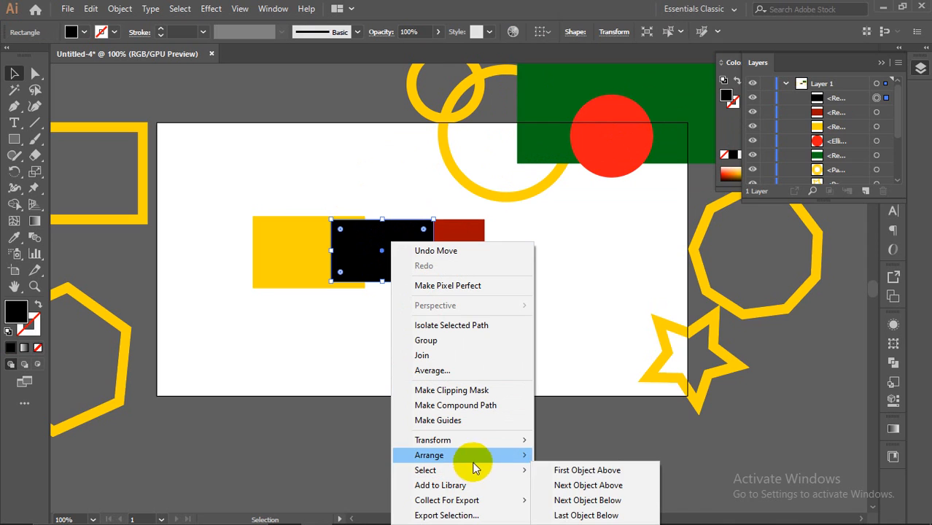
pyautogui.moveTo(475, 459)
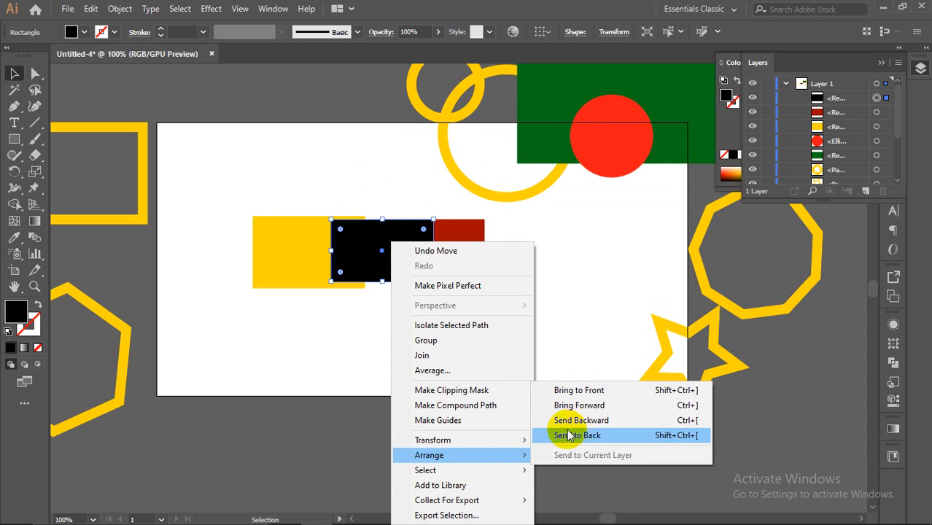
pyautogui.click(588, 396)
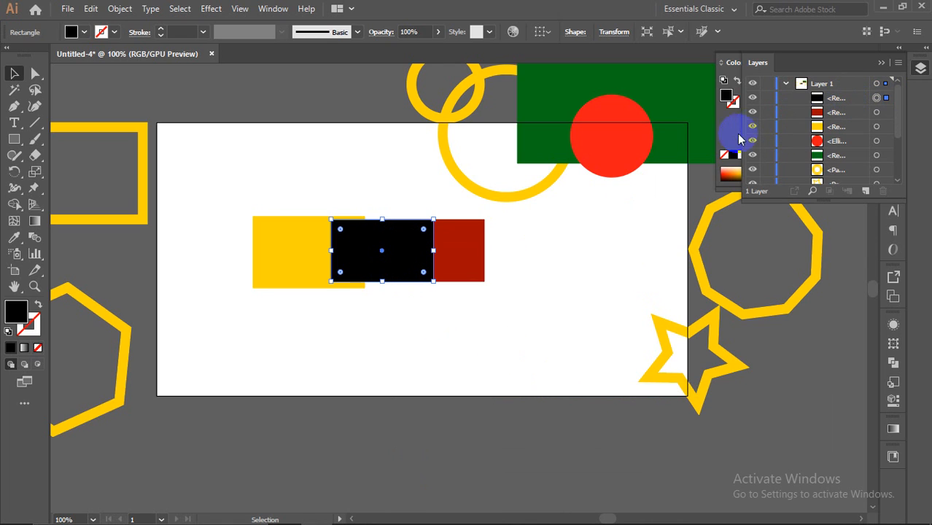
pyautogui.rightClick(405, 243)
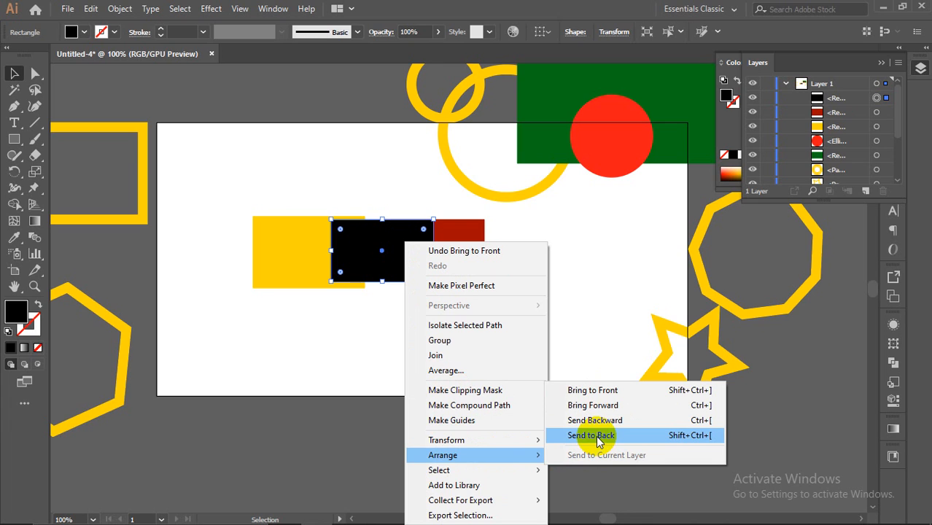
pyautogui.click(596, 436)
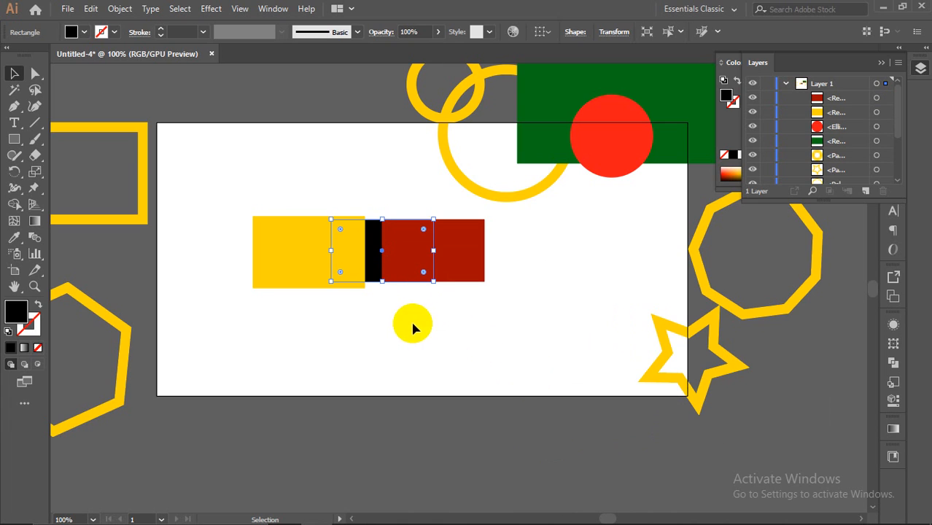
pyautogui.click(423, 254)
# Step: Bring the selected rectangle forward three times with Arrange > Bring Forward
pyautogui.moveTo(423, 254); pyautogui.dragTo(376, 250)
pyautogui.rightClick(373, 242)
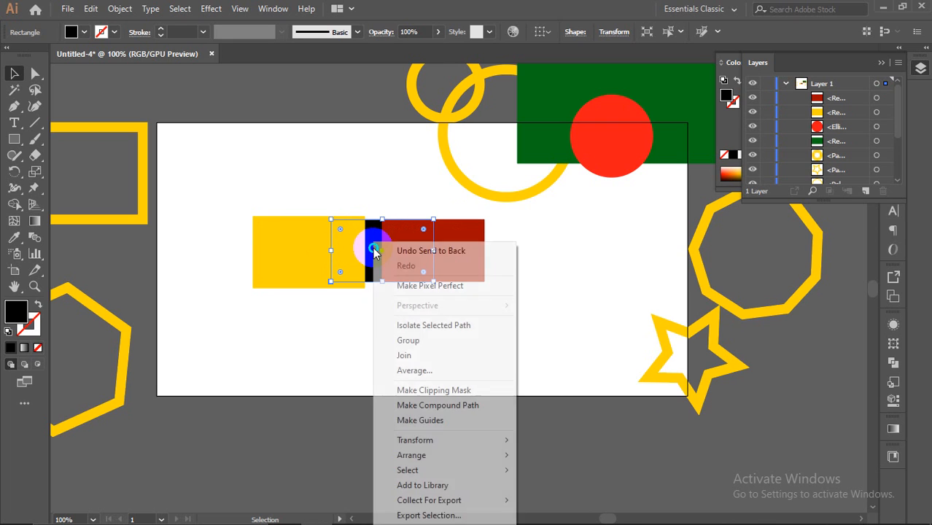
pyautogui.moveTo(413, 455)
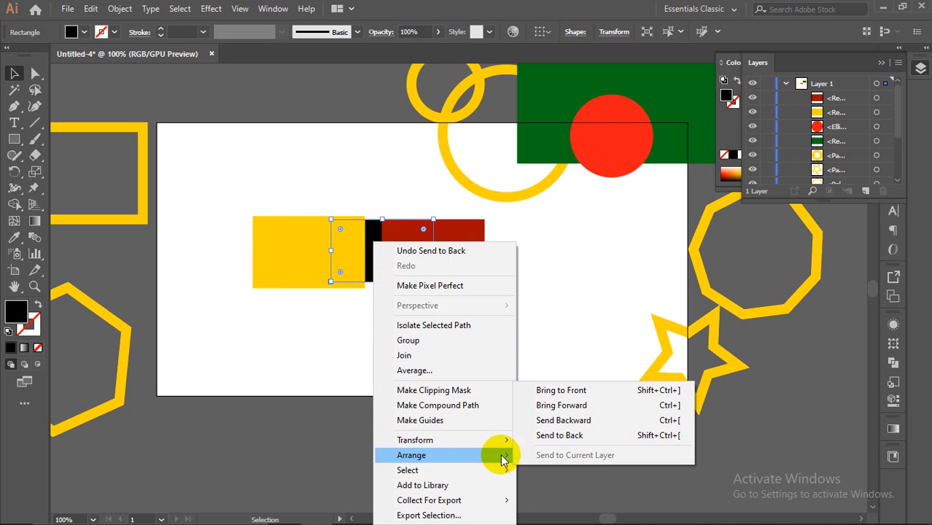
pyautogui.click(593, 410)
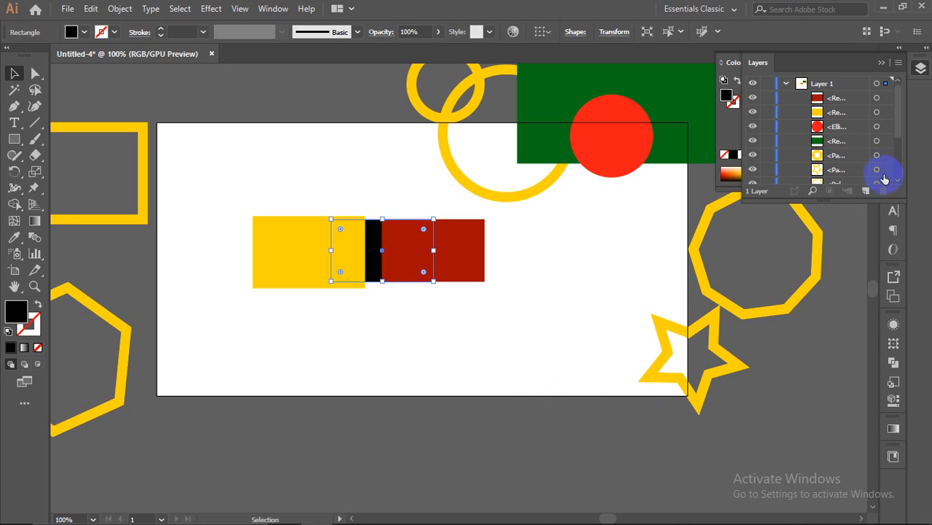
pyautogui.scroll(-4, 832, 168)
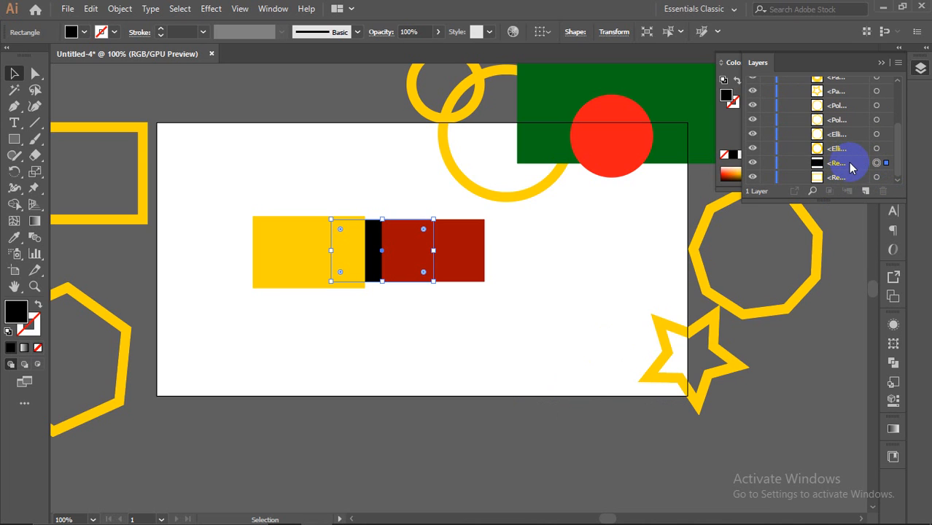
pyautogui.rightClick(370, 243)
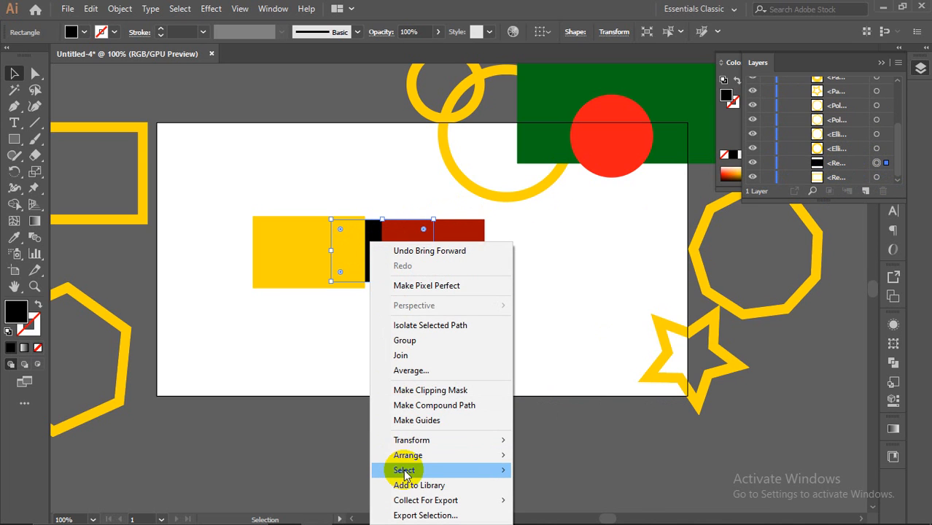
pyautogui.moveTo(407, 473)
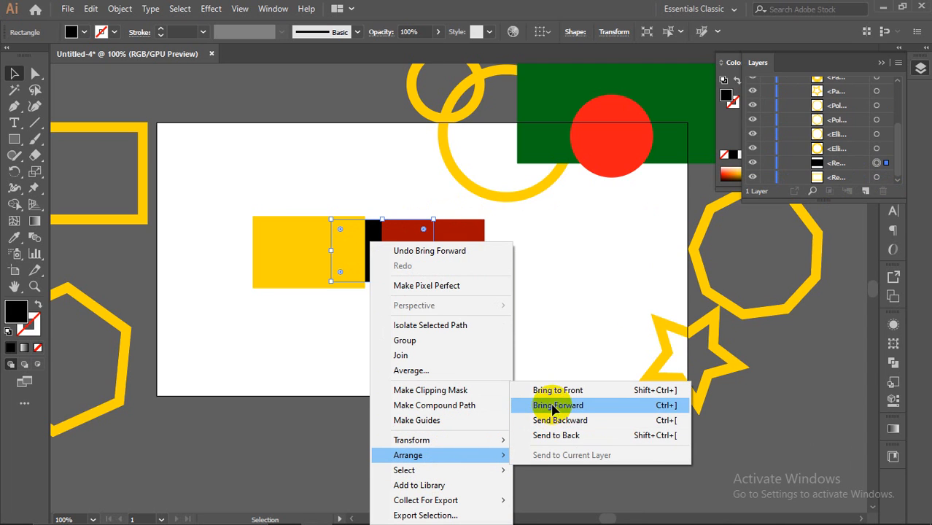
pyautogui.click(554, 405)
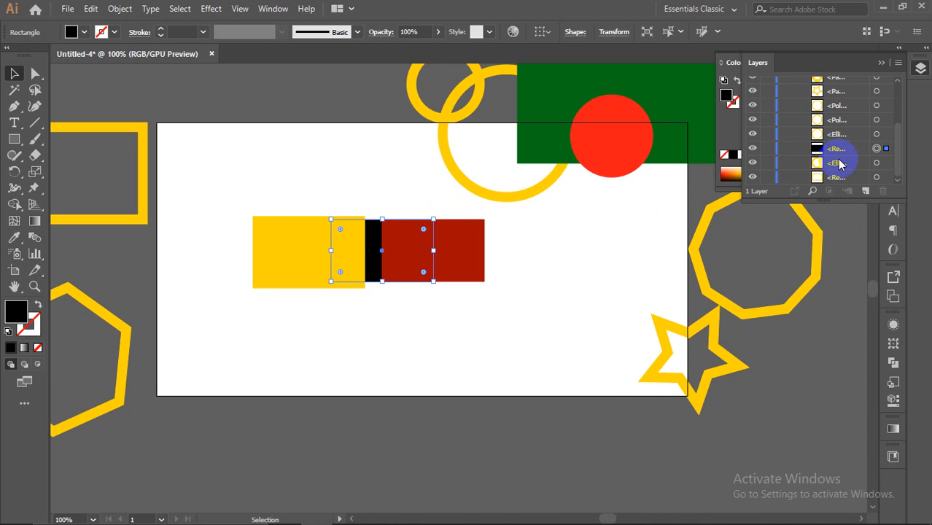
pyautogui.rightClick(370, 244)
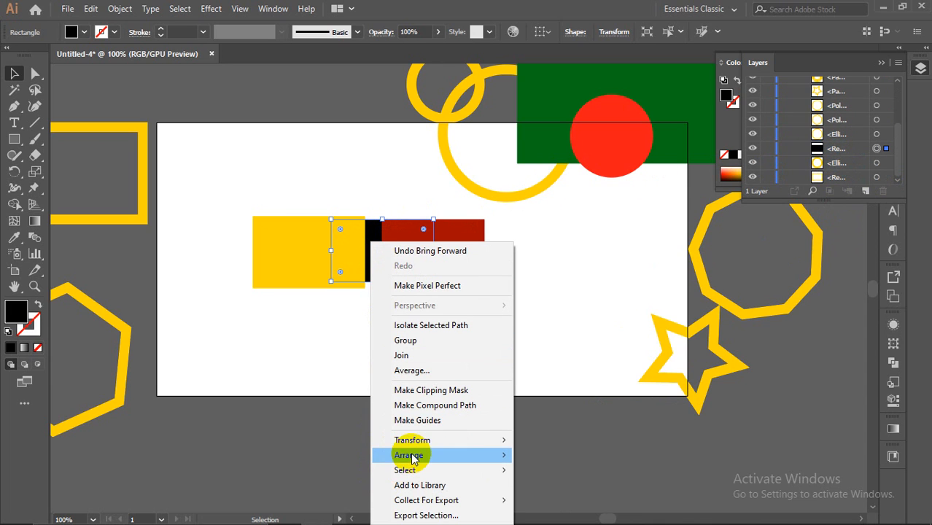
pyautogui.moveTo(503, 454)
pyautogui.click(573, 405)
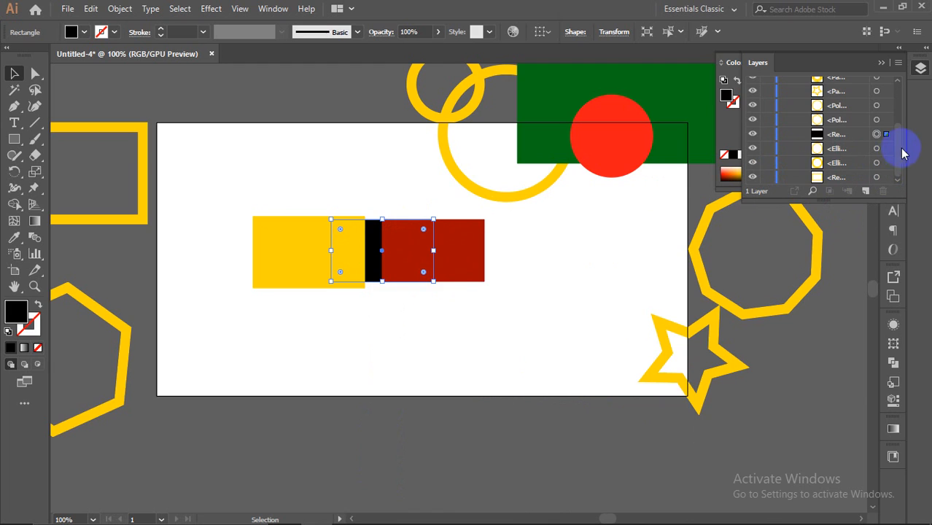
pyautogui.scroll(3, 857, 142)
pyautogui.scroll(-3, 857, 151)
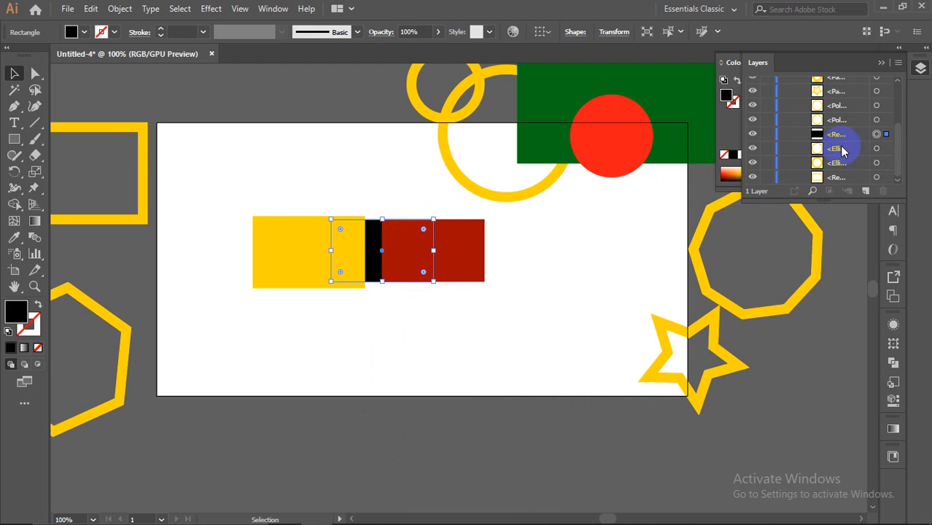
# Step: Bring the black rectangle forward two more steps with Arrange > Bring Forward
pyautogui.rightClick(370, 240)
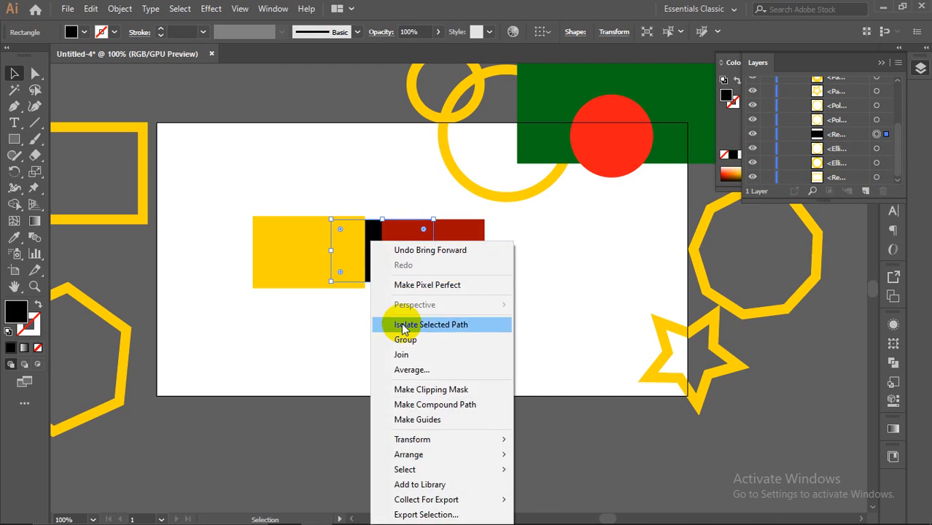
pyautogui.moveTo(437, 454)
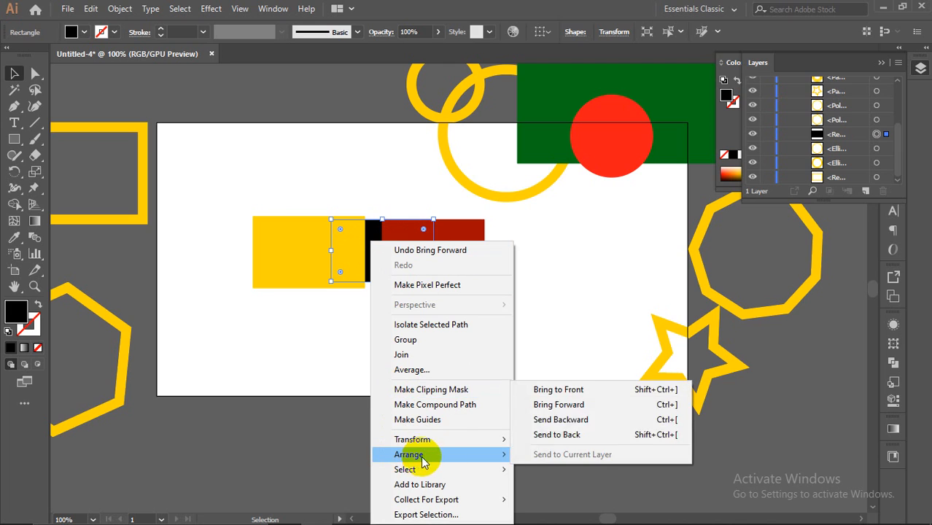
pyautogui.click(568, 405)
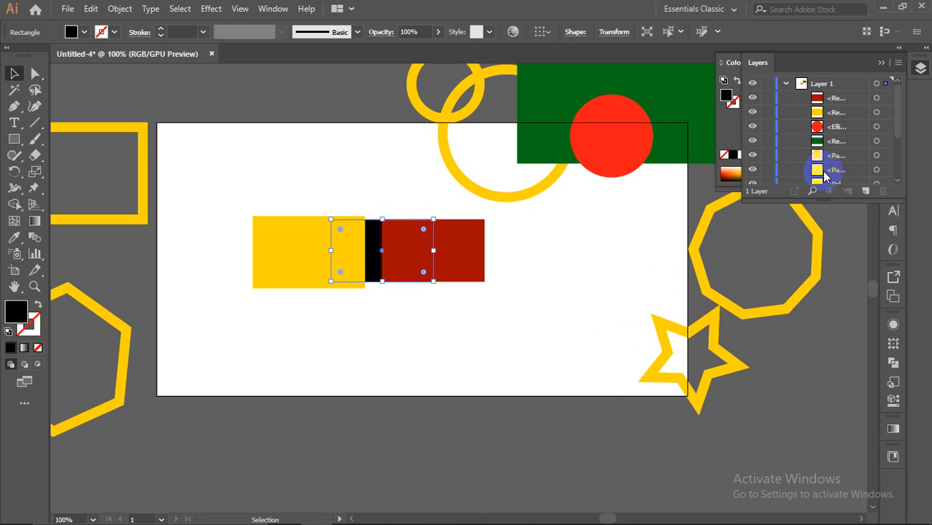
pyautogui.rightClick(367, 239)
pyautogui.moveTo(441, 453)
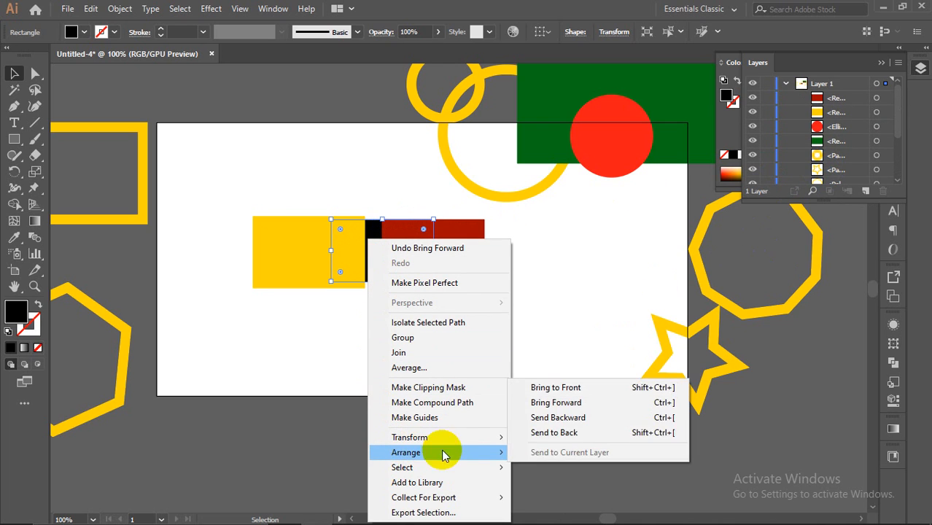
pyautogui.click(563, 406)
# Step: Move the red rectangle along the yellow square's top and send it behind the square
pyautogui.click(462, 256)
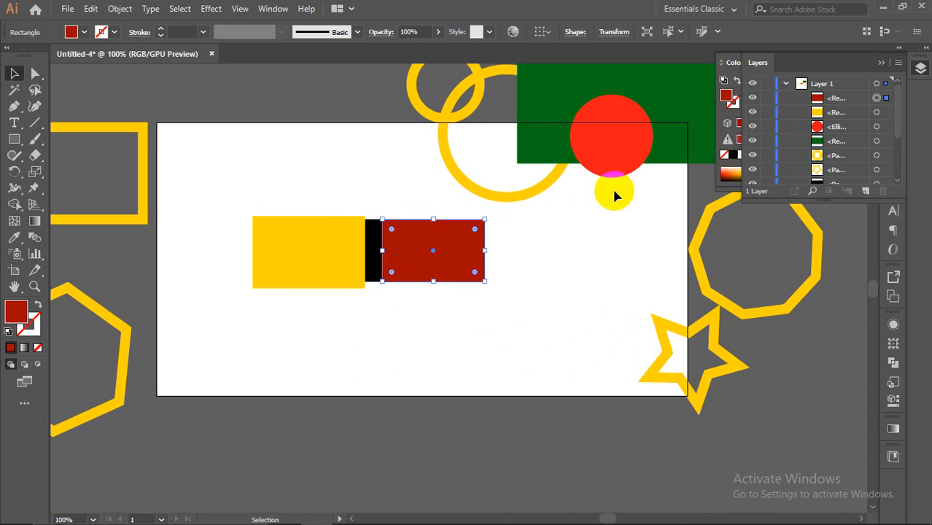
pyautogui.moveTo(428, 254); pyautogui.dragTo(358, 196)
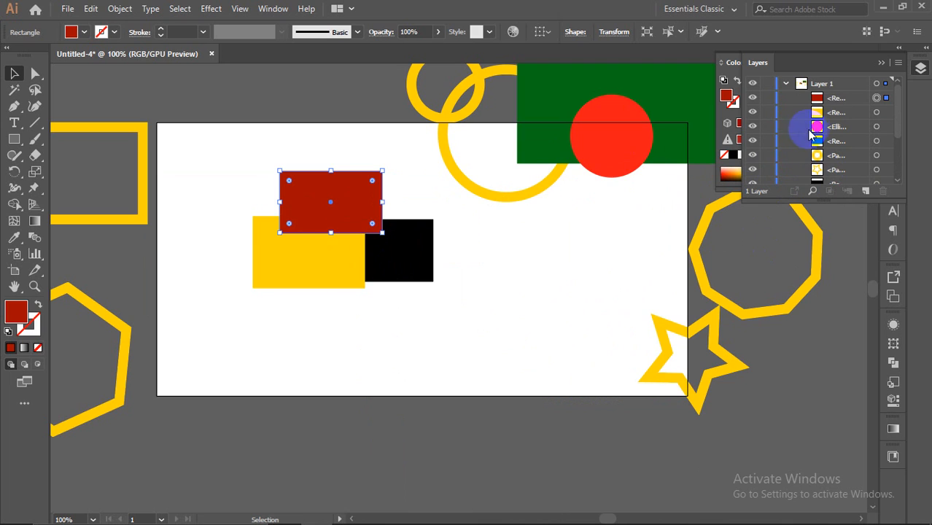
pyautogui.moveTo(354, 202); pyautogui.dragTo(311, 212)
pyautogui.rightClick(309, 198)
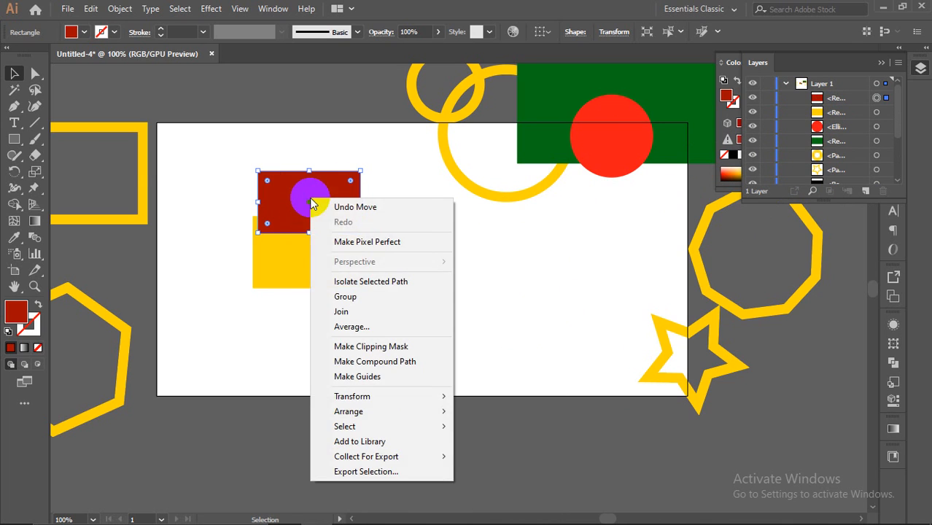
pyautogui.moveTo(388, 414)
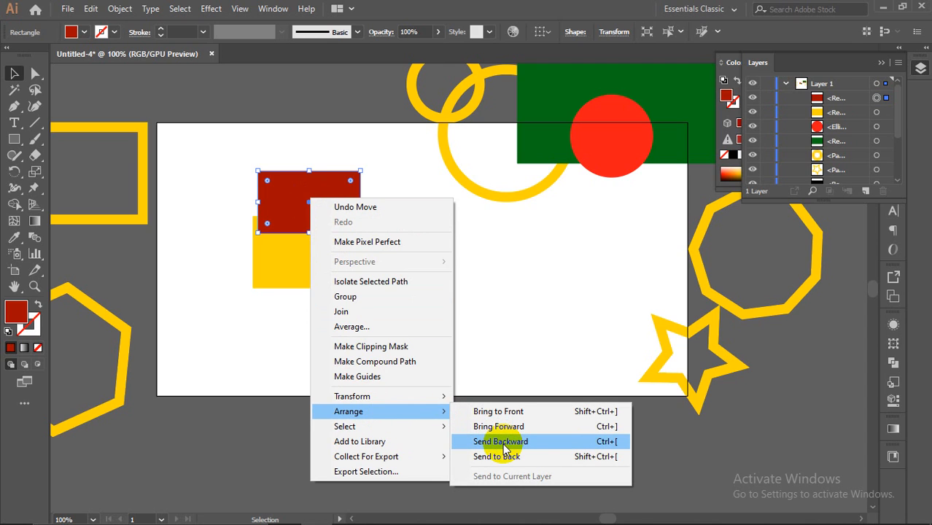
pyautogui.click(500, 443)
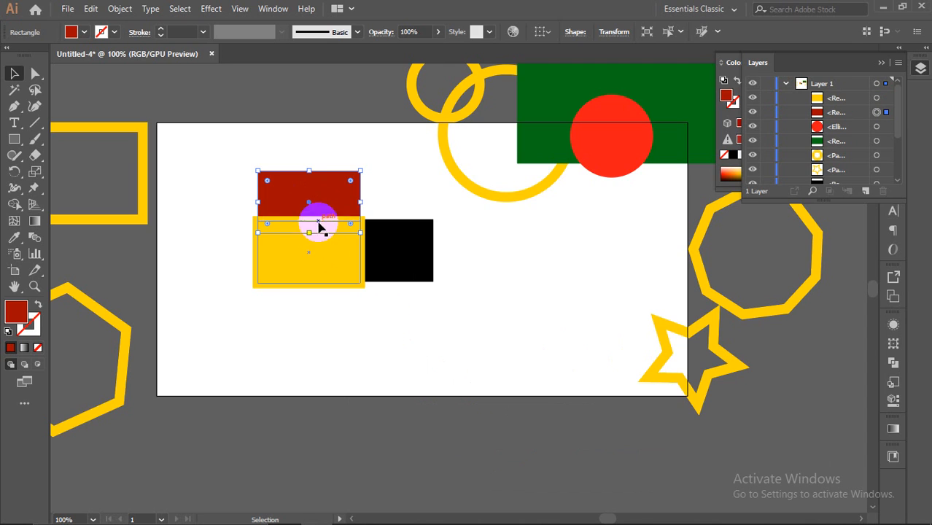
pyautogui.moveTo(311, 215); pyautogui.dragTo(309, 234)
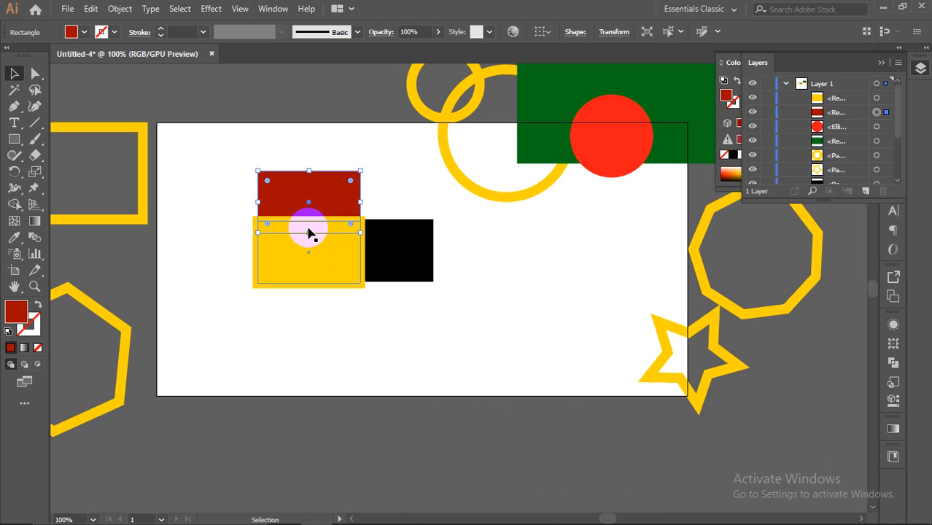
pyautogui.click(320, 307)
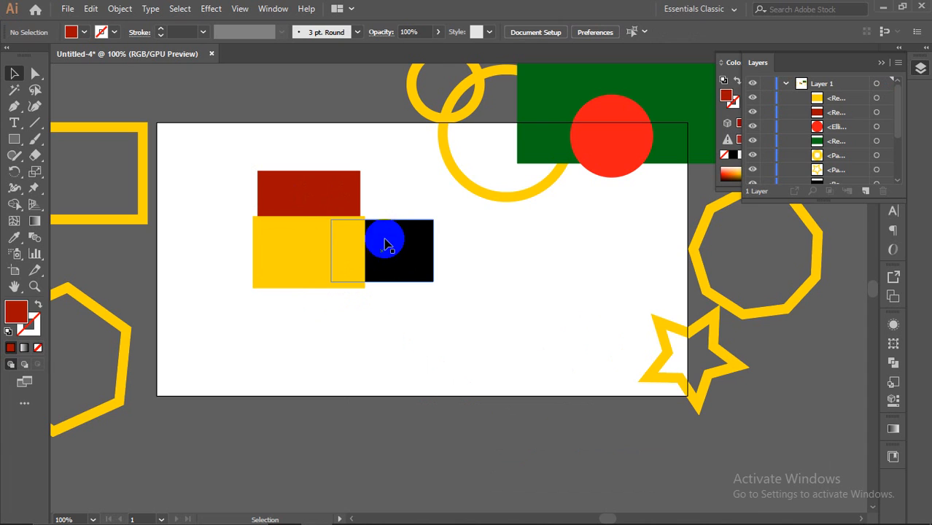
# Step: Select the red, yellow and black rectangles, then right-click the yellow square
pyautogui.moveTo(229, 154); pyautogui.dragTo(396, 291)
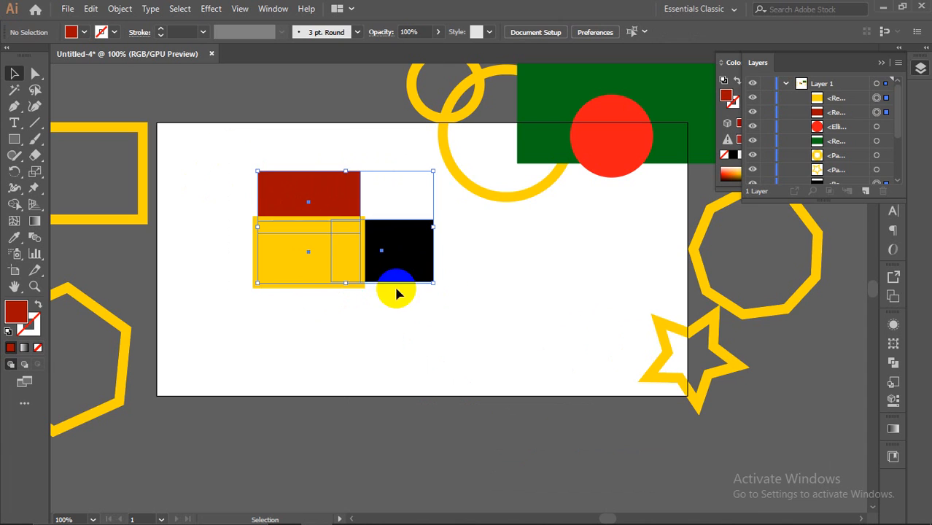
pyautogui.click(214, 179)
pyautogui.rightClick(290, 249)
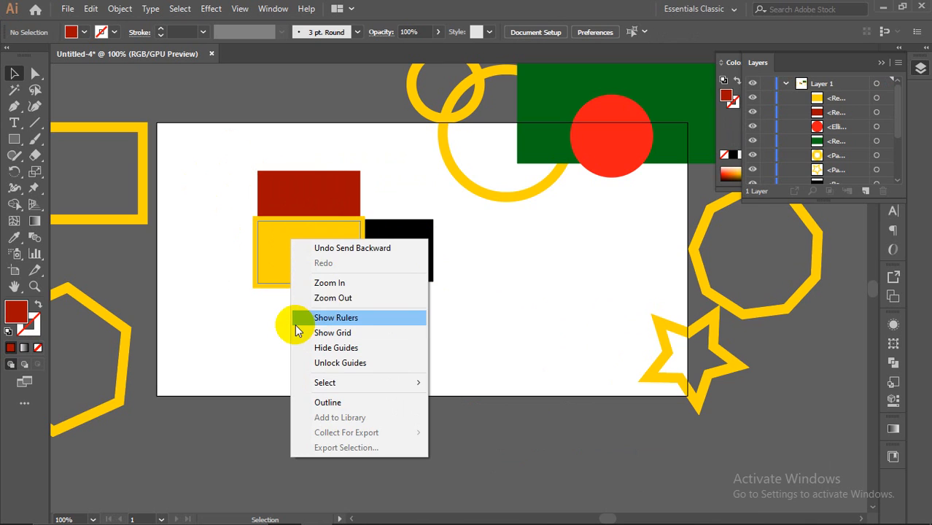
# Step: Move the red, yellow and black rectangles together above the artboard
pyautogui.click(233, 303)
pyautogui.moveTo(216, 198); pyautogui.dragTo(445, 299)
pyautogui.scroll(-2, 423, 353)
pyautogui.moveTo(381, 306); pyautogui.dragTo(521, 276)
pyautogui.click(356, 271)
pyautogui.scroll(1, 515, 339)
# Step: Move the circles and flag off the artboard's upper right and the star off its lower right
pyautogui.moveTo(485, 205); pyautogui.dragTo(559, 115)
pyautogui.click(747, 232)
pyautogui.scroll(-1, 708, 273)
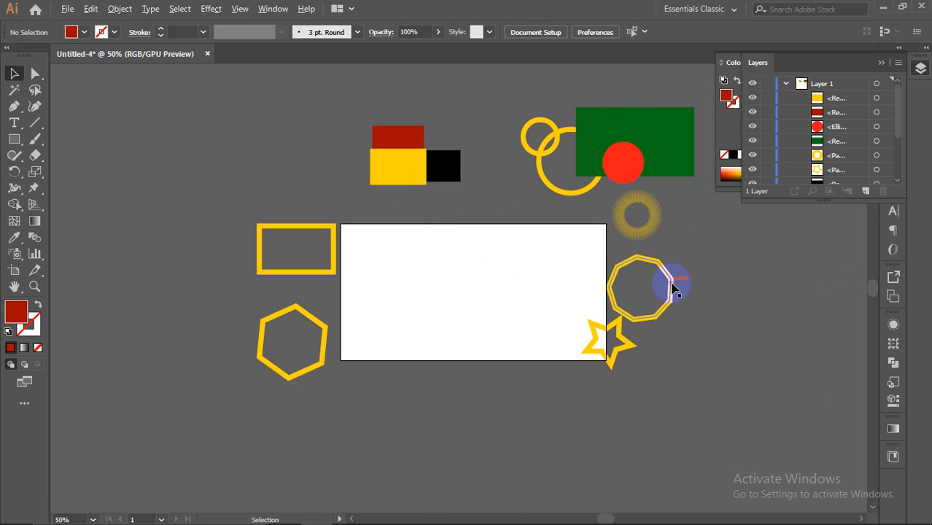
pyautogui.scroll(1, 670, 285)
pyautogui.scroll(1, 630, 312)
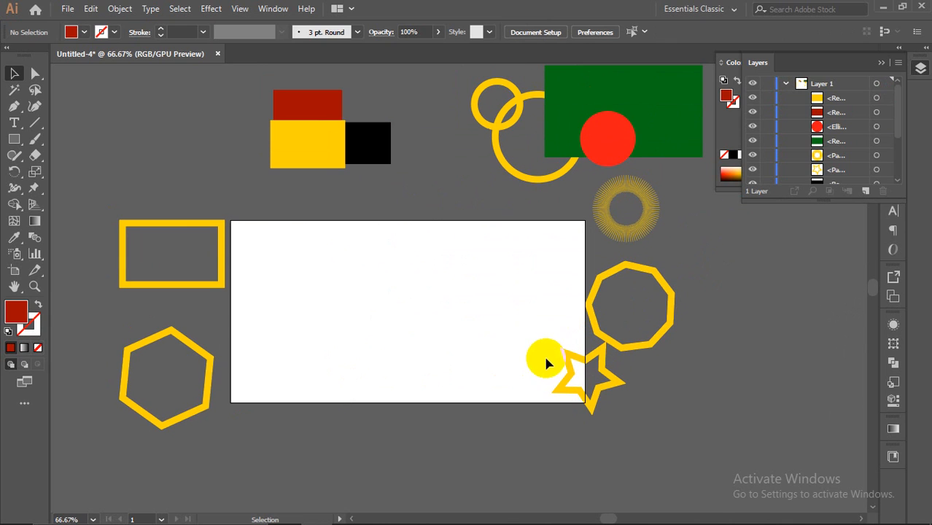
pyautogui.moveTo(582, 367); pyautogui.dragTo(625, 389)
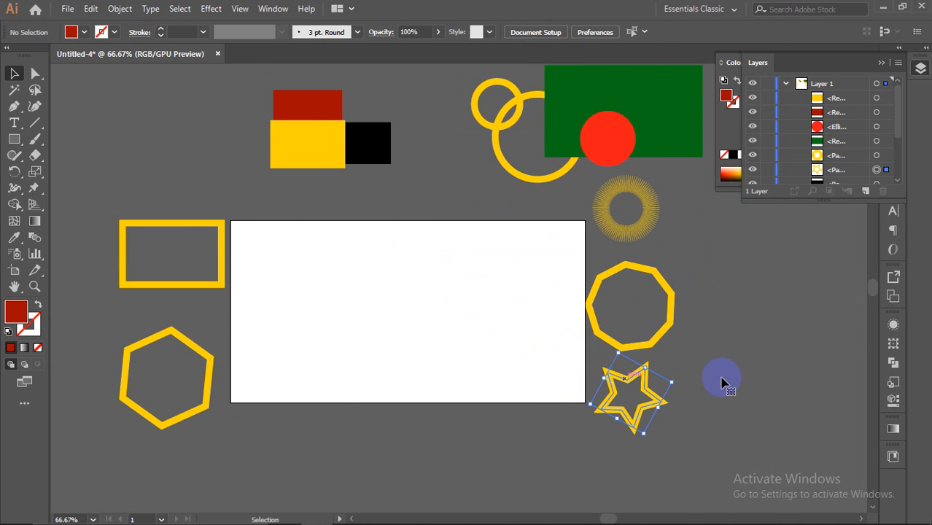
pyautogui.click(716, 384)
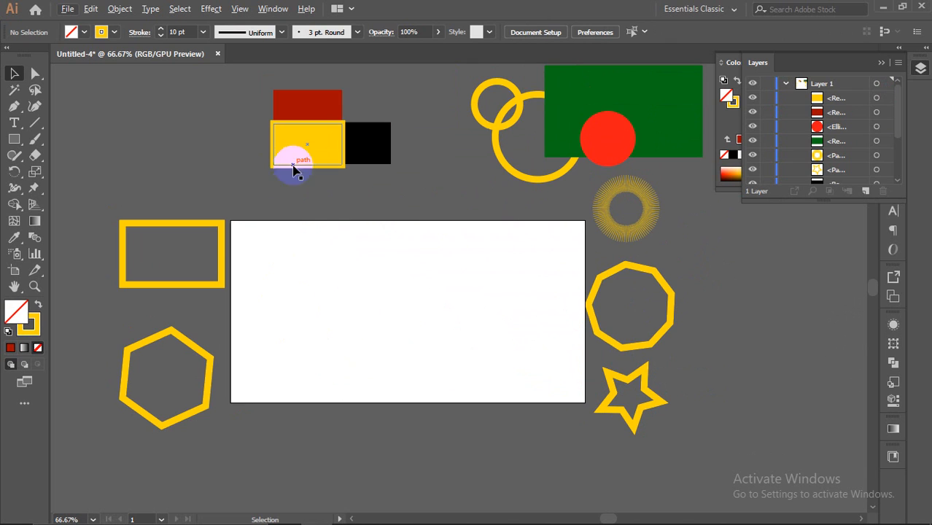
# Step: Shift the green flag rectangle left and recentre the red circle on it
pyautogui.moveTo(596, 110); pyautogui.dragTo(496, 142)
pyautogui.moveTo(608, 137); pyautogui.dragTo(517, 139)
pyautogui.rightClick(534, 140)
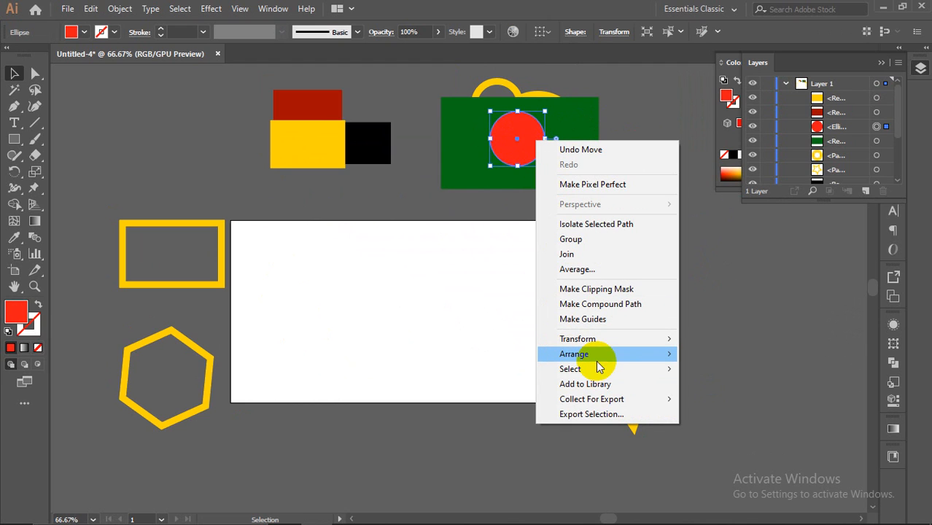
pyautogui.moveTo(598, 356)
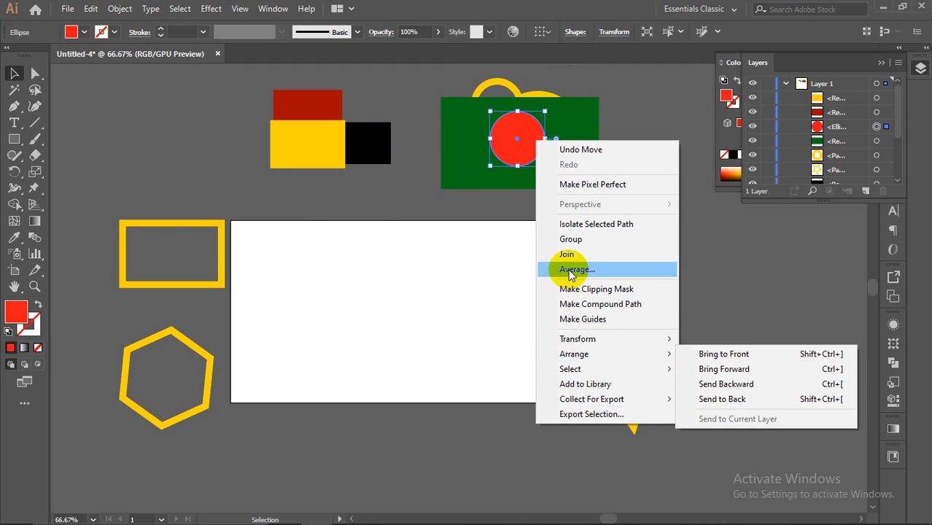
pyautogui.click(473, 163)
pyautogui.moveTo(513, 143)
pyautogui.mouseDown()
pyautogui.moveTo(491, 141)
pyautogui.moveTo(518, 146)
pyautogui.mouseUp()
pyautogui.click(316, 232)
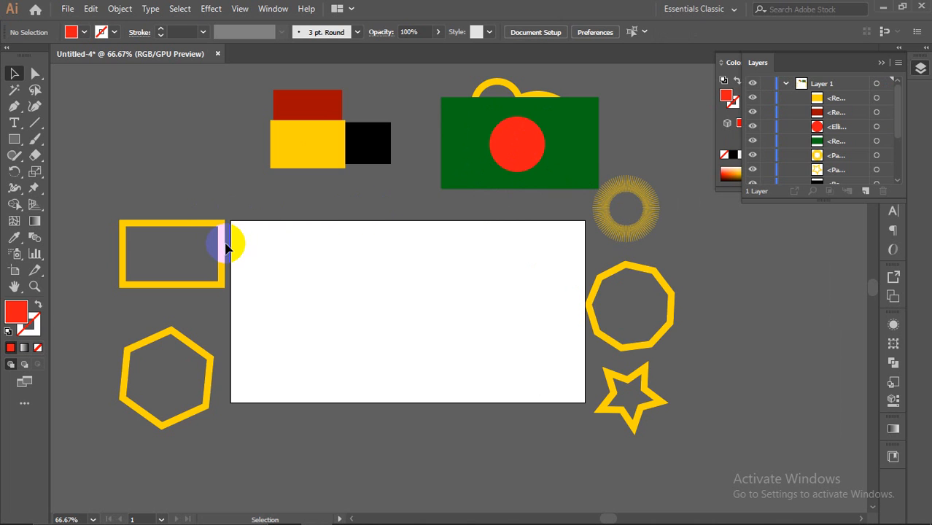
# Step: Drag the 10 pt yellow-outlined rectangle to the artboard centre and zoom to inspect its edges
pyautogui.moveTo(224, 241); pyautogui.dragTo(472, 302)
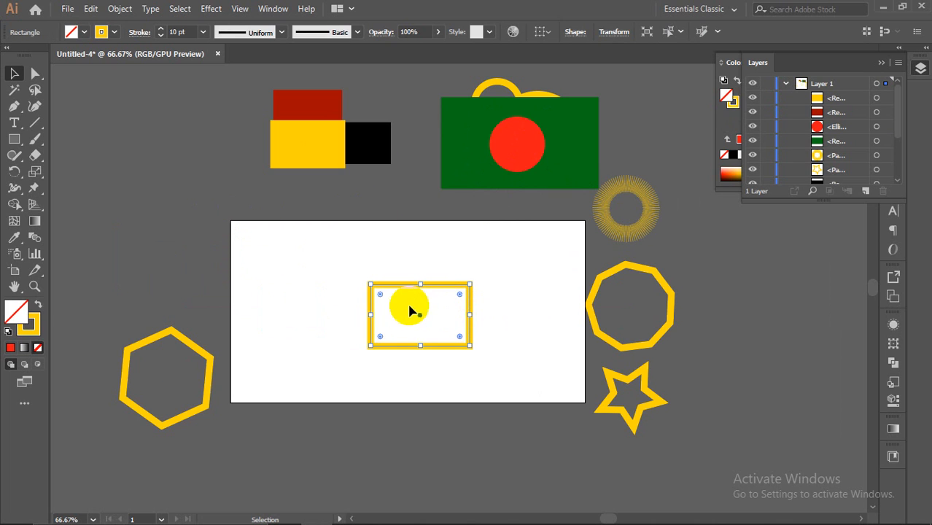
pyautogui.scroll(4, 407, 298)
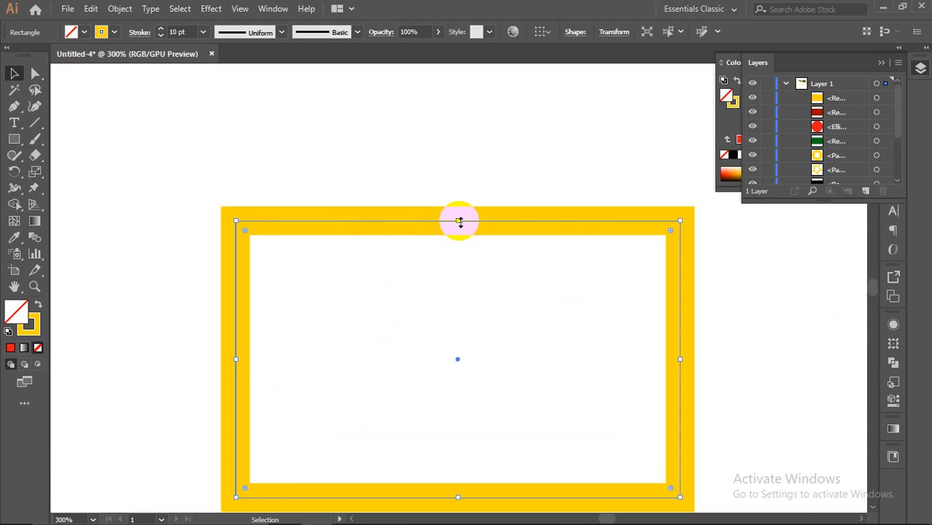
pyautogui.scroll(1, 476, 219)
pyautogui.scroll(5, 476, 219)
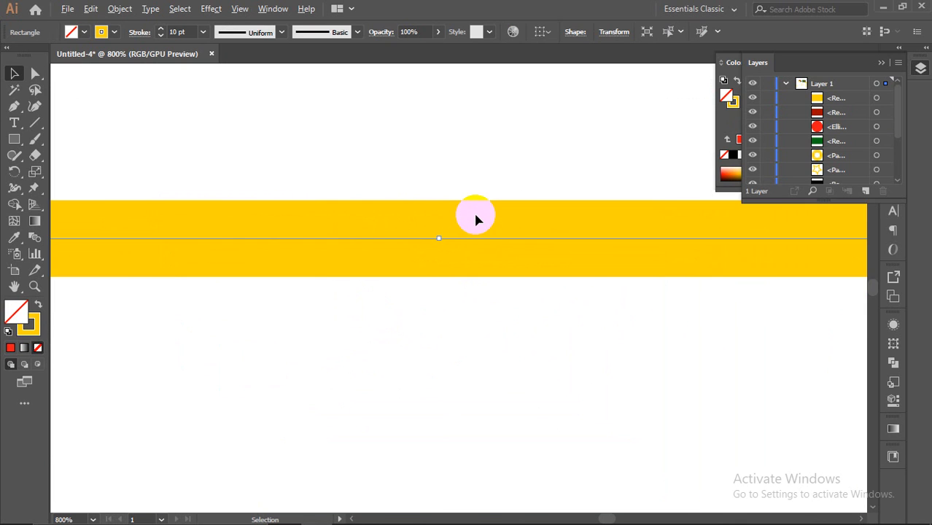
pyautogui.scroll(-8, 426, 233)
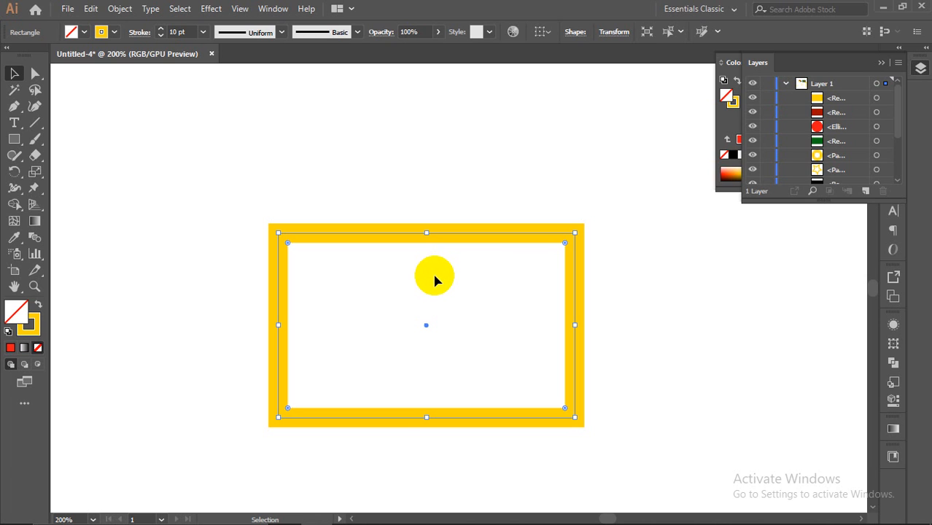
pyautogui.scroll(-3, 495, 273)
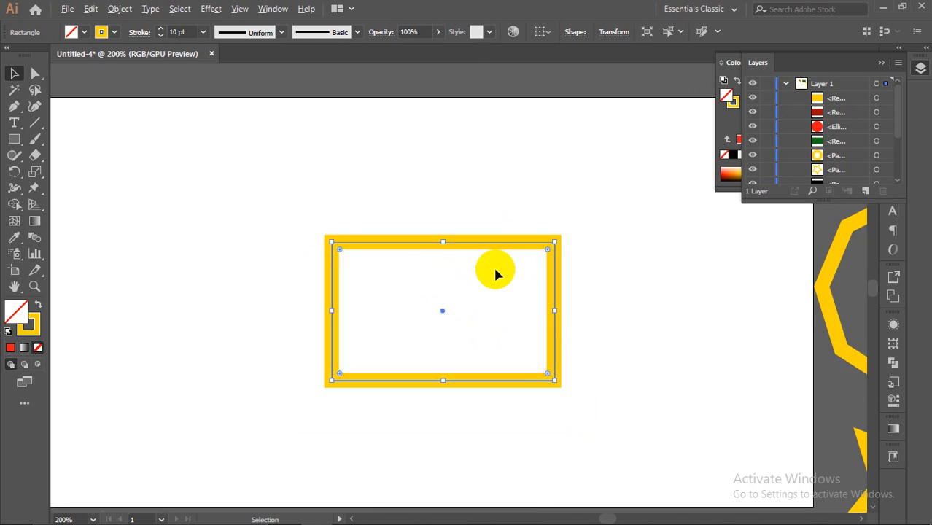
pyautogui.scroll(1, 534, 312)
pyautogui.scroll(-1, 540, 306)
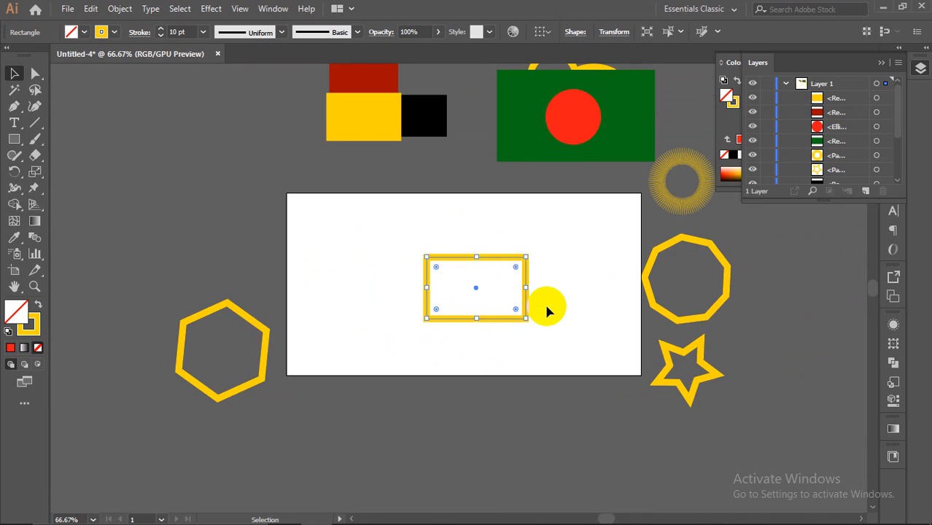
pyautogui.scroll(2, 546, 259)
pyautogui.scroll(1, 432, 316)
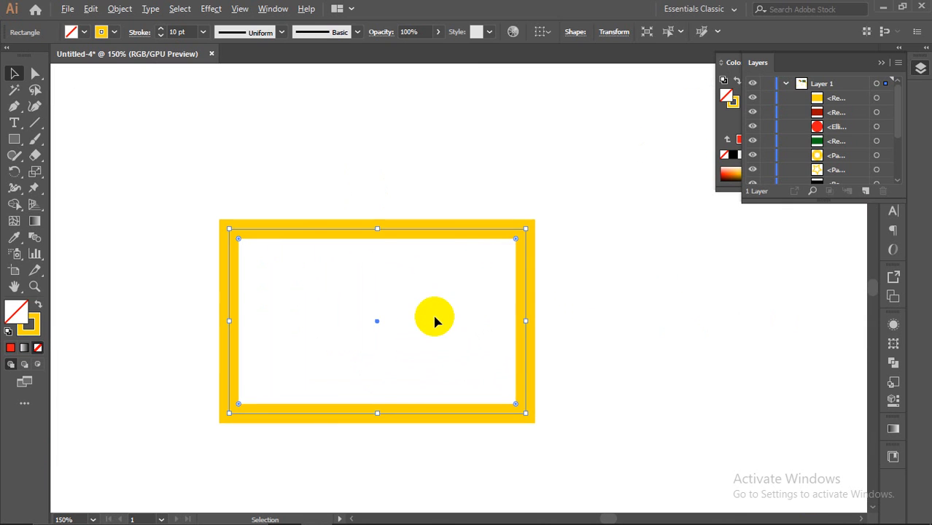
pyautogui.scroll(3, 366, 225)
pyautogui.scroll(3, 360, 214)
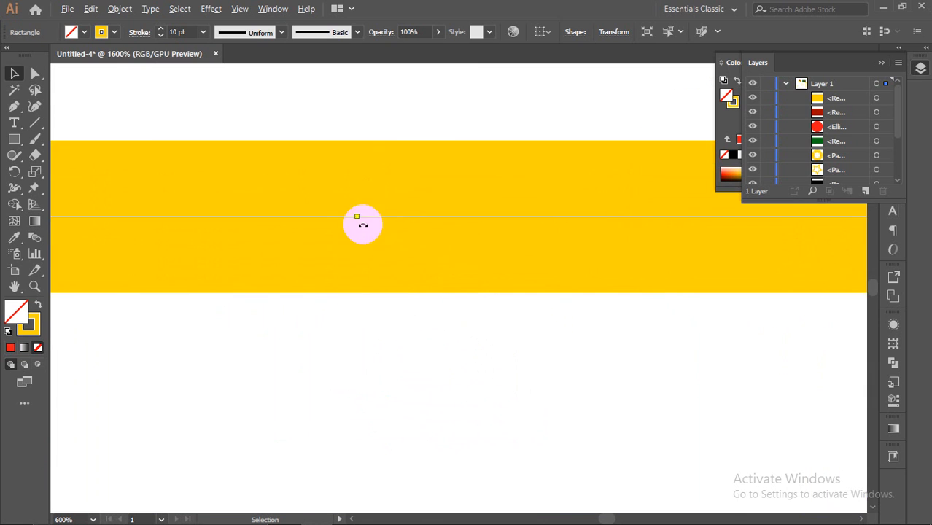
pyautogui.scroll(-6, 358, 260)
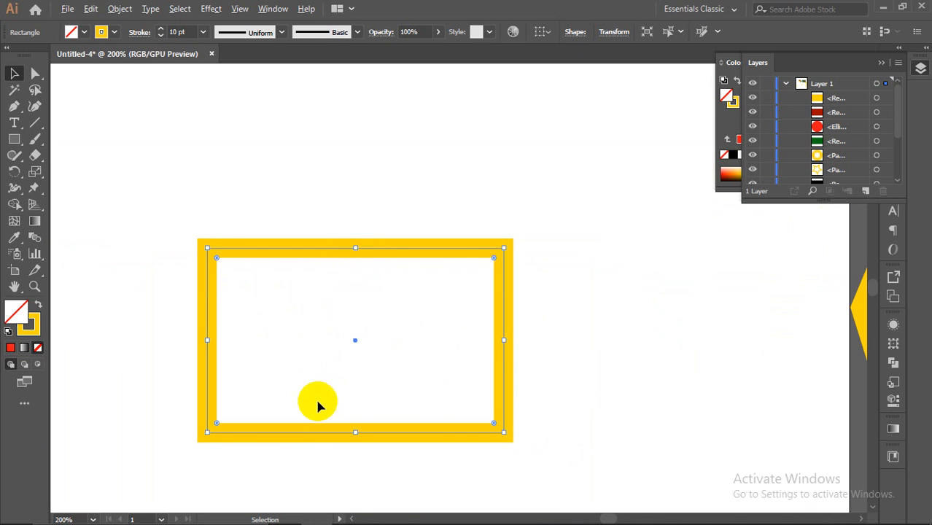
pyautogui.scroll(-1, 257, 396)
# Step: With Direct Selection, pull the rectangle's top-right corner up and to the right
pyautogui.moveTo(35, 73); pyautogui.dragTo(99, 90)
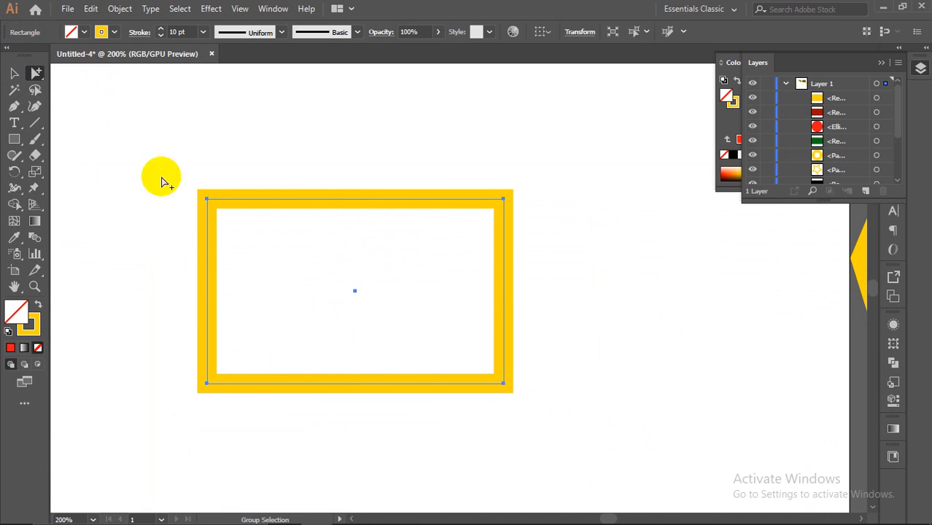
pyautogui.moveTo(218, 200)
pyautogui.mouseDown()
pyautogui.moveTo(329, 193)
pyautogui.moveTo(248, 141)
pyautogui.moveTo(273, 310)
pyautogui.moveTo(262, 171)
pyautogui.moveTo(190, 189)
pyautogui.moveTo(221, 199)
pyautogui.mouseUp()
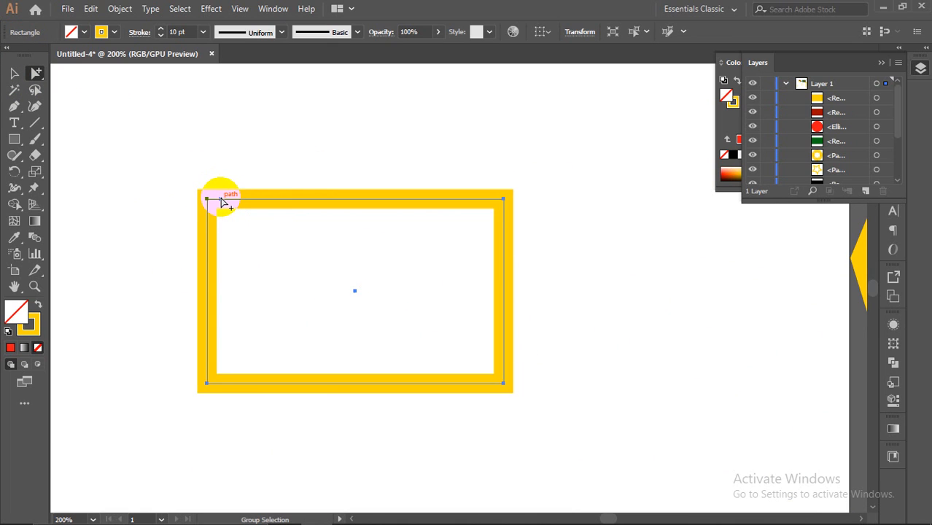
pyautogui.moveTo(36, 74); pyautogui.dragTo(67, 74)
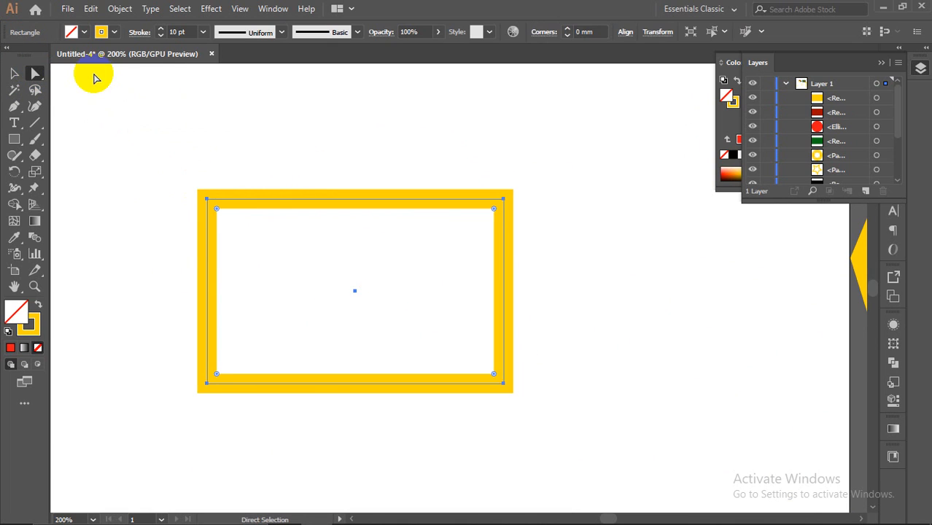
pyautogui.click(502, 203)
pyautogui.moveTo(504, 206); pyautogui.dragTo(632, 91)
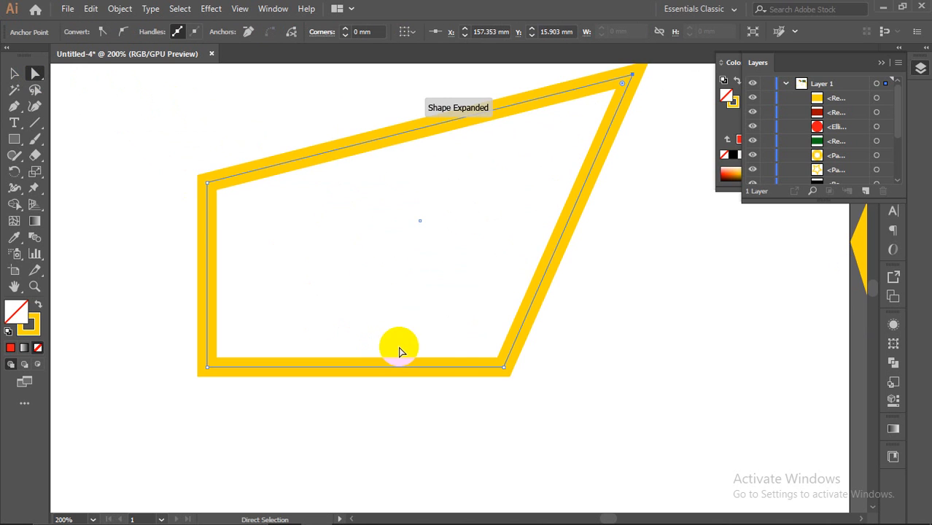
# Step: Drag the bottom-right corner down-right, the bottom-left corner right and down, and the top-left corner right
pyautogui.scroll(-1, 499, 378)
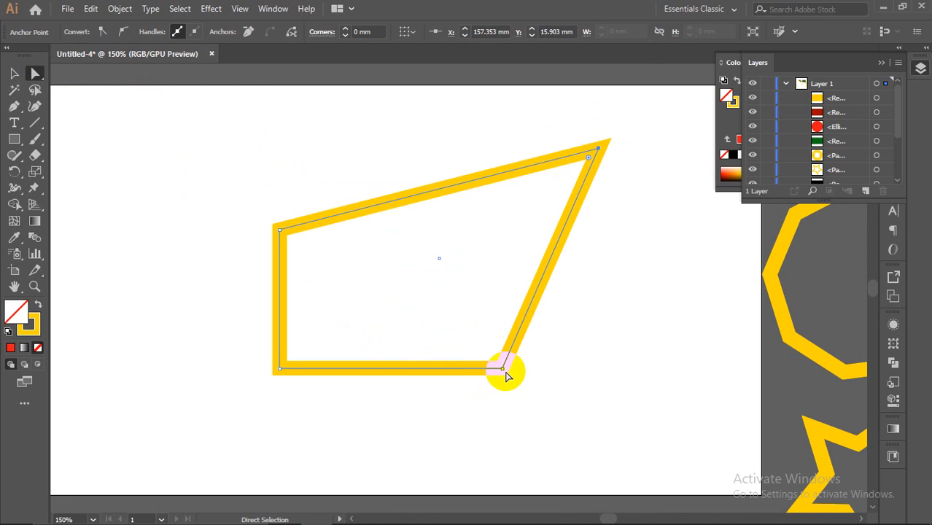
pyautogui.click(501, 371)
pyautogui.moveTo(500, 370); pyautogui.dragTo(696, 452)
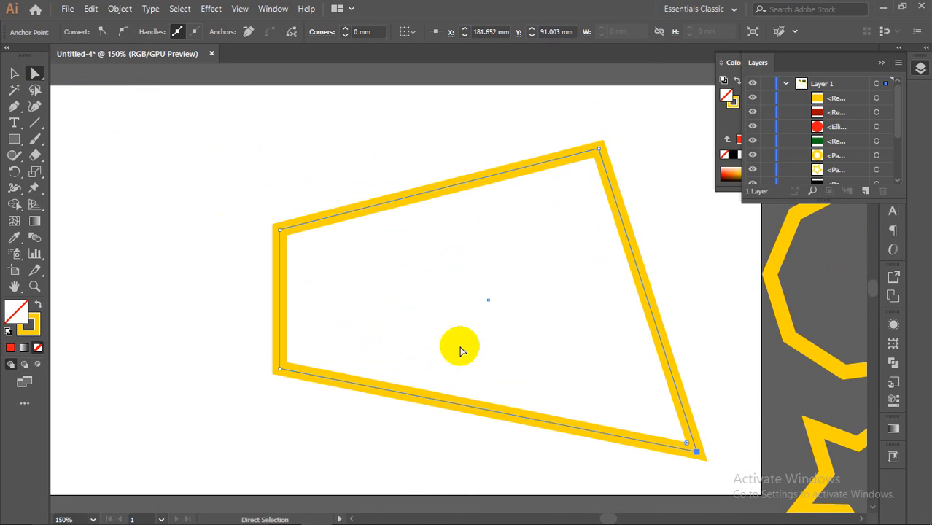
pyautogui.click(277, 371)
pyautogui.moveTo(277, 372); pyautogui.dragTo(404, 398)
pyautogui.moveTo(281, 232); pyautogui.dragTo(395, 246)
# Step: Nudge the bottom-right corner left, check the quadrilateral at 66.67% and 100%, and reselect it
pyautogui.hotkey('ctrl', '-')
pyautogui.hotkey('ctrl', '-')
pyautogui.hotkey('ctrl', '+')
pyautogui.moveTo(580, 358); pyautogui.dragTo(524, 347)
pyautogui.click(437, 398)
pyautogui.hotkey('ctrl', '-')
pyautogui.hotkey('ctrl', '+')
pyautogui.hotkey('ctrl', '-')
pyautogui.hotkey('ctrl', '+')
pyautogui.keyDown('alt'); pyautogui.click(371, 302); pyautogui.keyUp('alt')
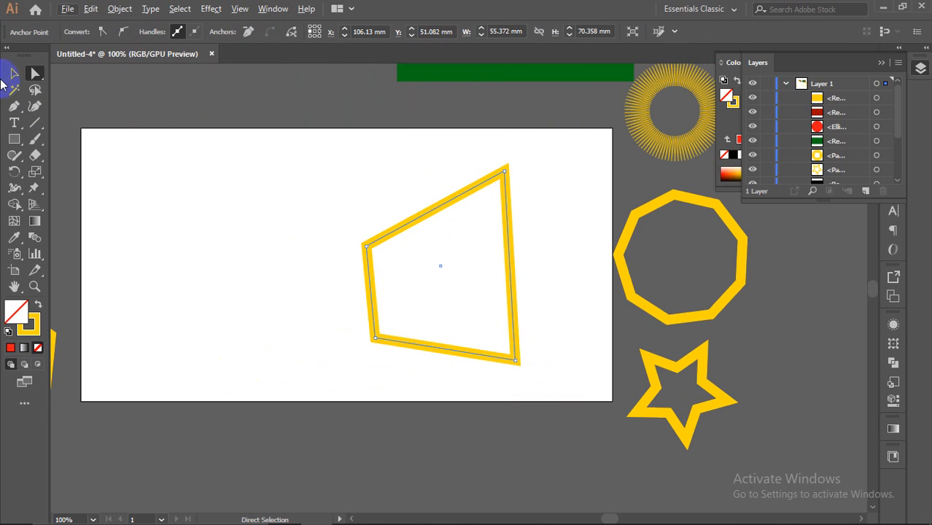
# Step: Move the yellow filled block to the upper left
pyautogui.scroll(-2, 546, 168)
pyautogui.scroll(1, 510, 174)
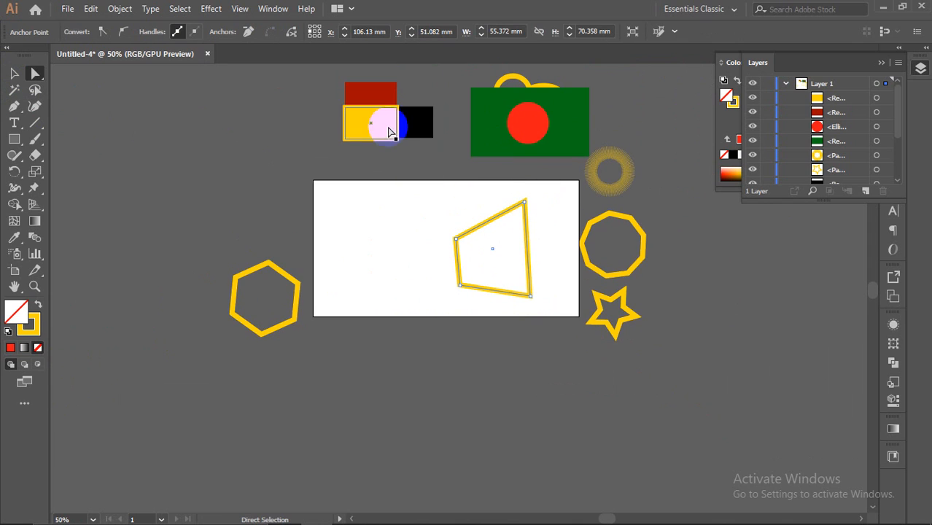
pyautogui.click(358, 135)
pyautogui.moveTo(357, 135); pyautogui.dragTo(246, 155)
# Step: Drag the hexagon's anchors out into long spikes and round off its inner corner
pyautogui.moveTo(269, 261); pyautogui.dragTo(381, 208)
pyautogui.moveTo(293, 322); pyautogui.dragTo(443, 426)
pyautogui.moveTo(232, 314); pyautogui.dragTo(118, 313)
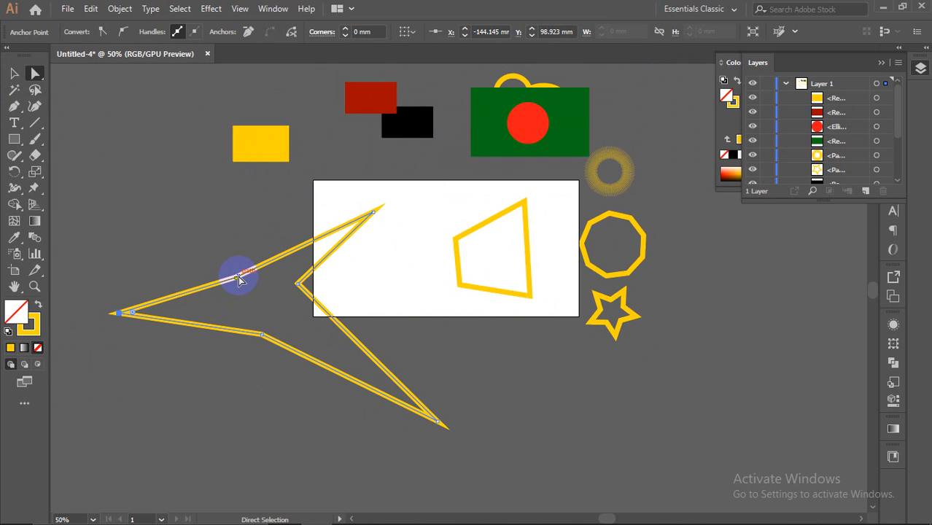
pyautogui.moveTo(239, 279); pyautogui.dragTo(230, 264)
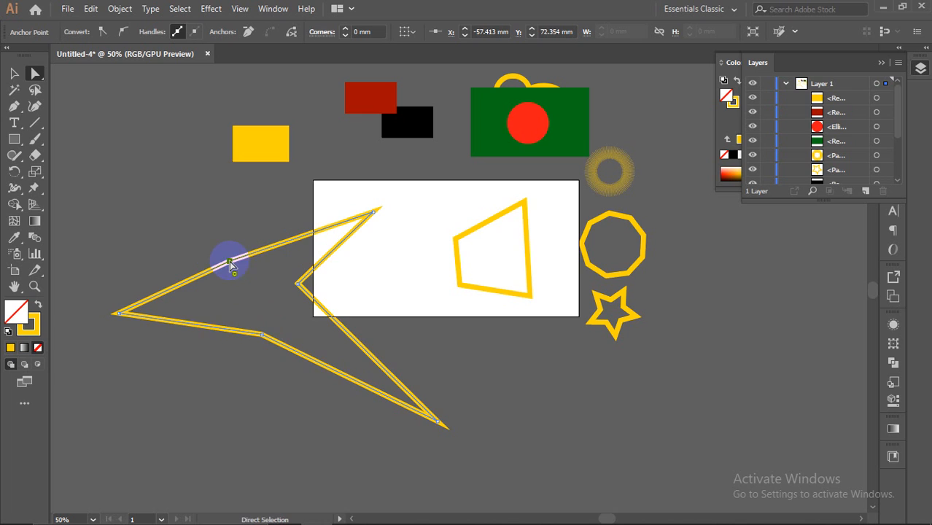
pyautogui.moveTo(260, 335); pyautogui.dragTo(255, 351)
pyautogui.moveTo(300, 288); pyautogui.dragTo(463, 286)
pyautogui.click(335, 273)
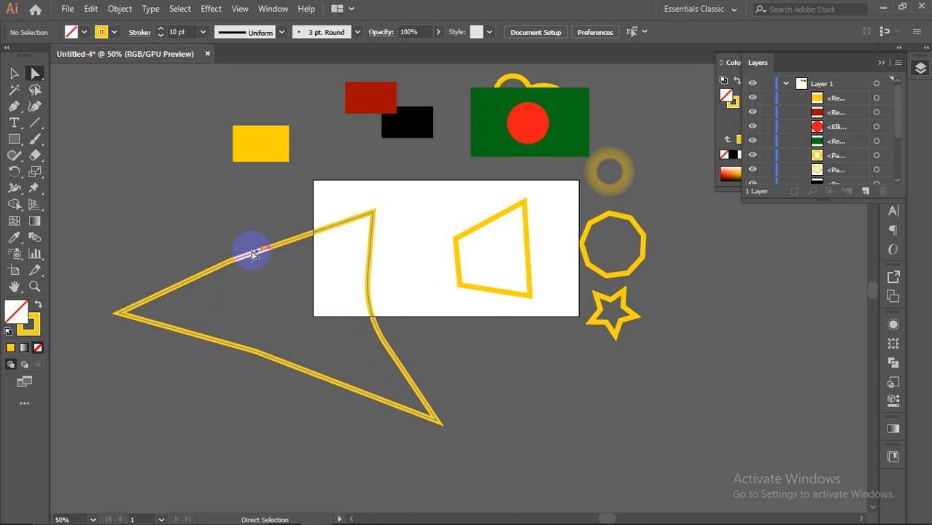
pyautogui.click(229, 261)
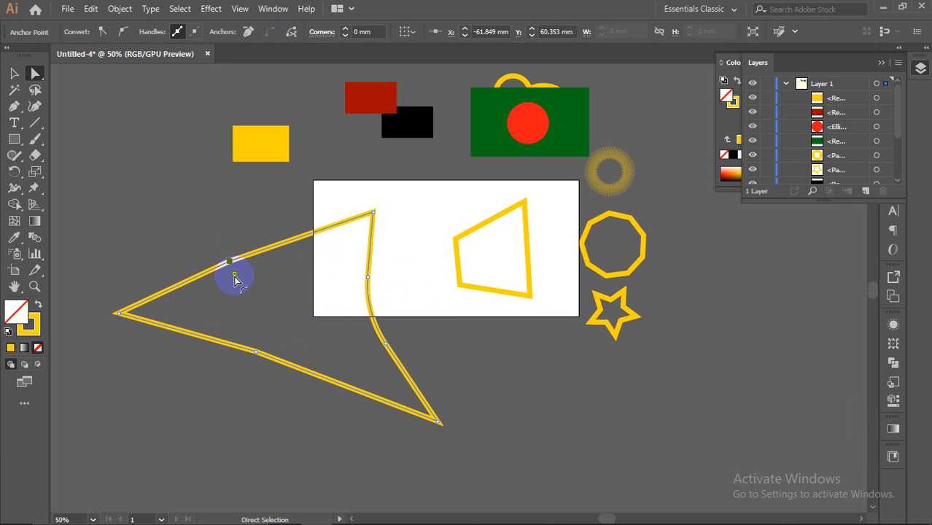
# Step: Shift the pointed shape left and, in Isolation Mode, move the quadrilateral off the artboard to the lower right
pyautogui.scroll(2, 313, 219)
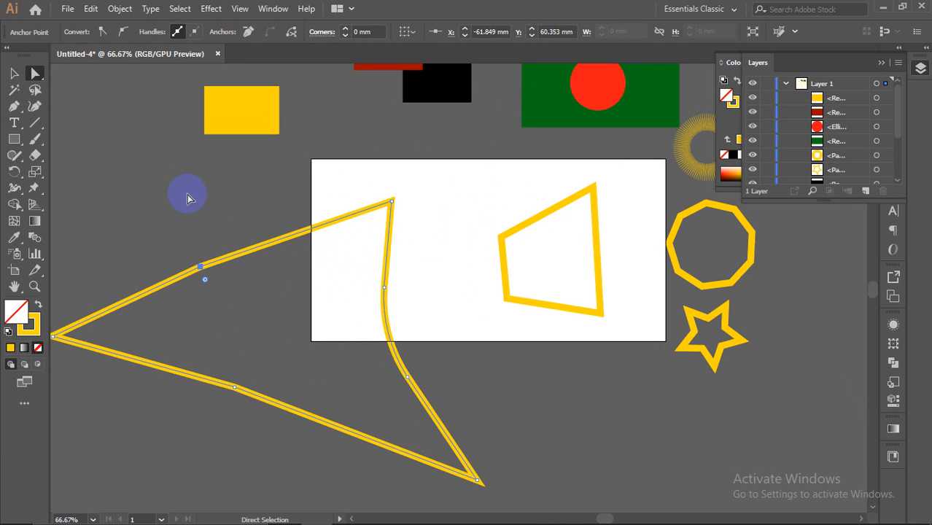
pyautogui.click(14, 73)
pyautogui.moveTo(387, 292); pyautogui.dragTo(264, 289)
pyautogui.click(489, 364)
pyautogui.doubleClick(600, 281)
pyautogui.moveTo(600, 281); pyautogui.dragTo(834, 415)
# Step: Exit Isolation Mode and collapse the Layers list to reveal the colour panels
pyautogui.doubleClick(793, 296)
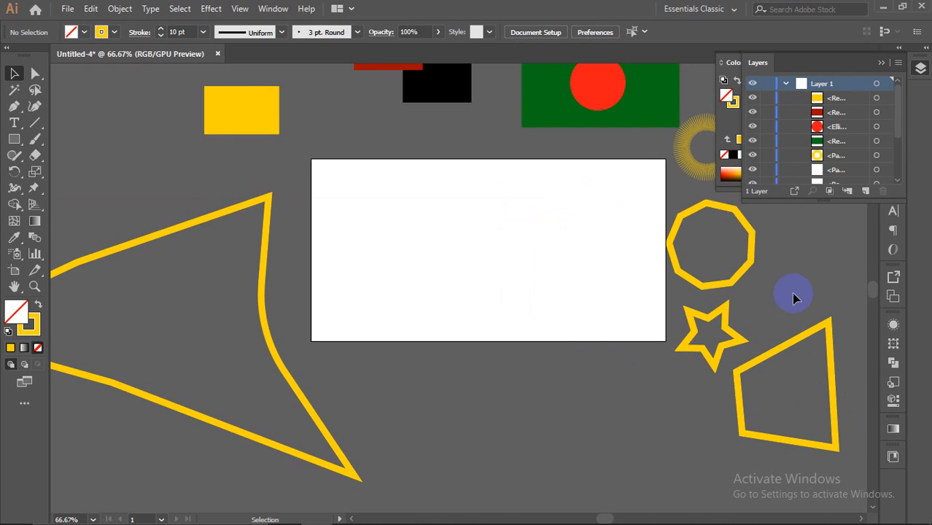
pyautogui.scroll(1, 389, 301)
pyautogui.click(35, 74)
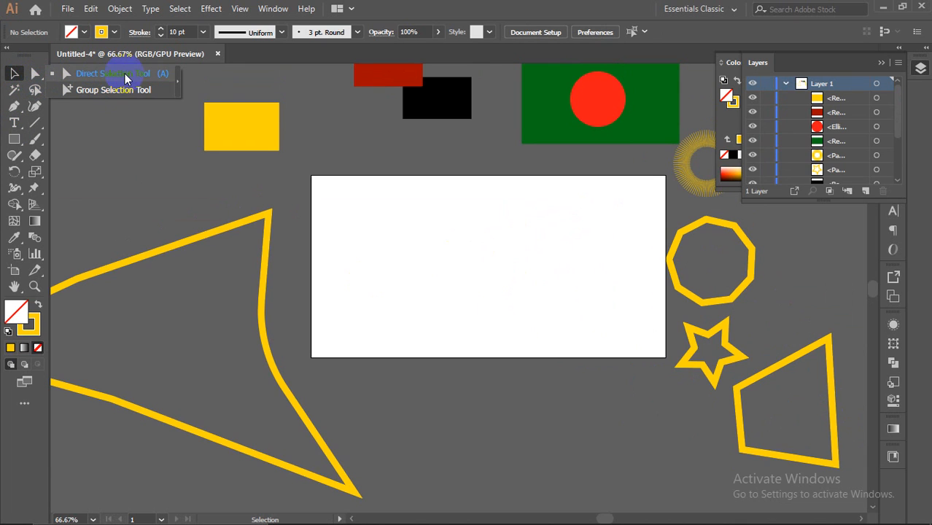
pyautogui.scroll(1, 520, 149)
pyautogui.scroll(1, 521, 149)
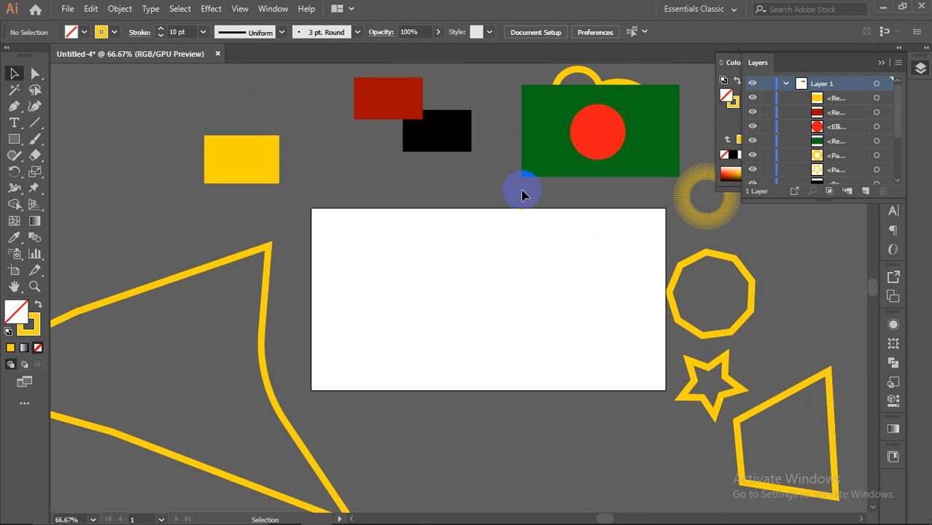
pyautogui.moveTo(669, 515)
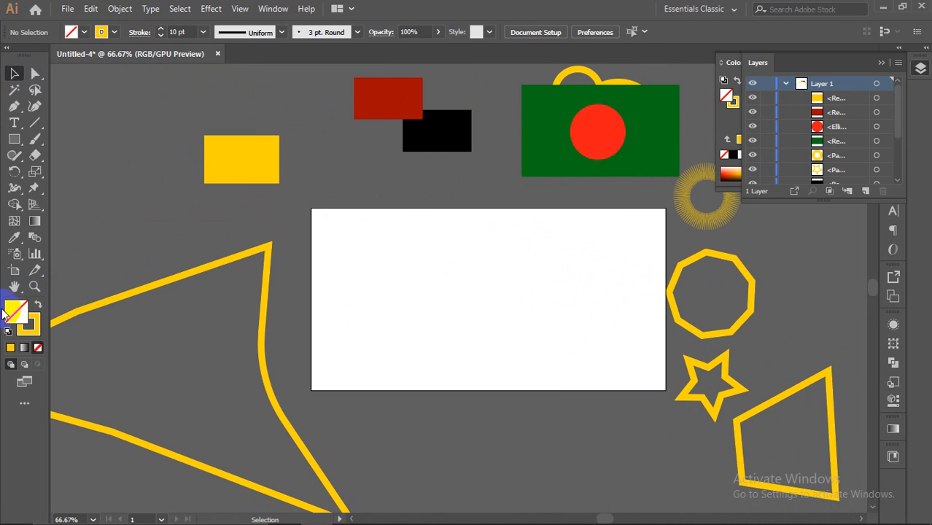
pyautogui.click(881, 63)
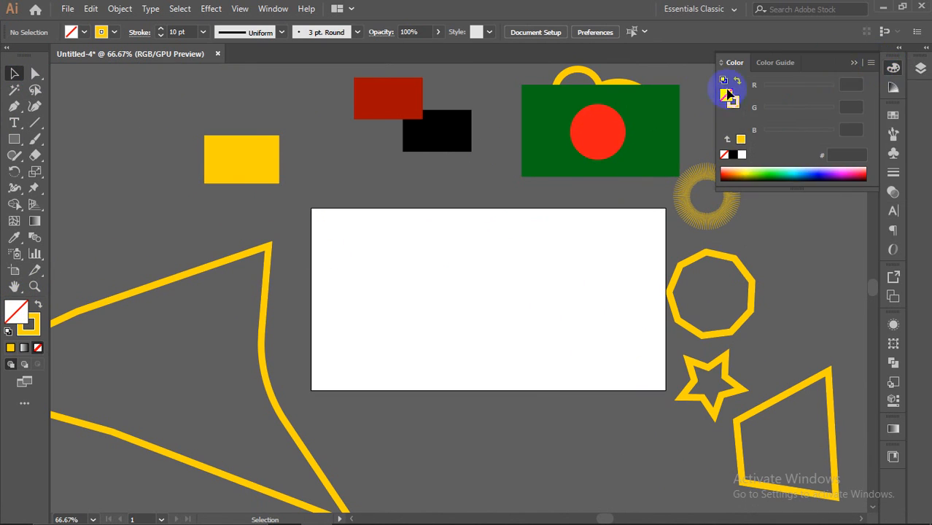
pyautogui.click(14, 139)
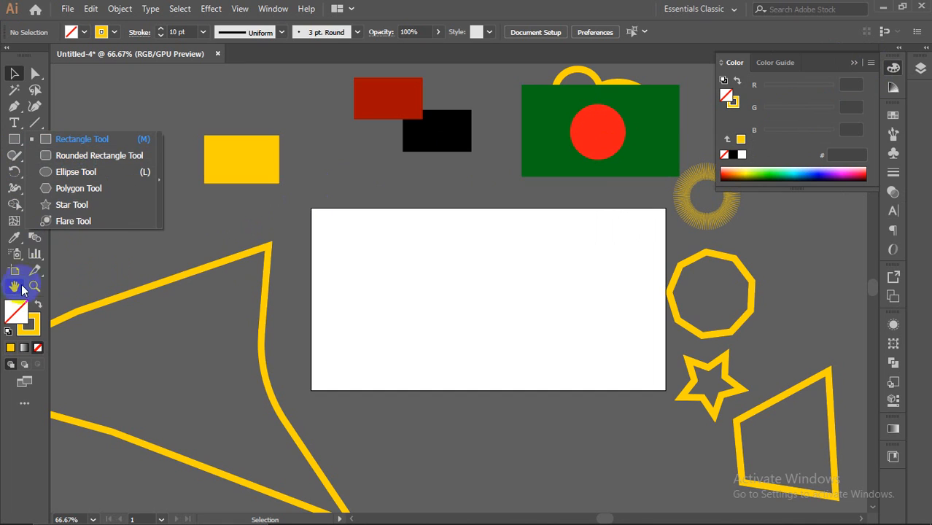
pyautogui.click(14, 315)
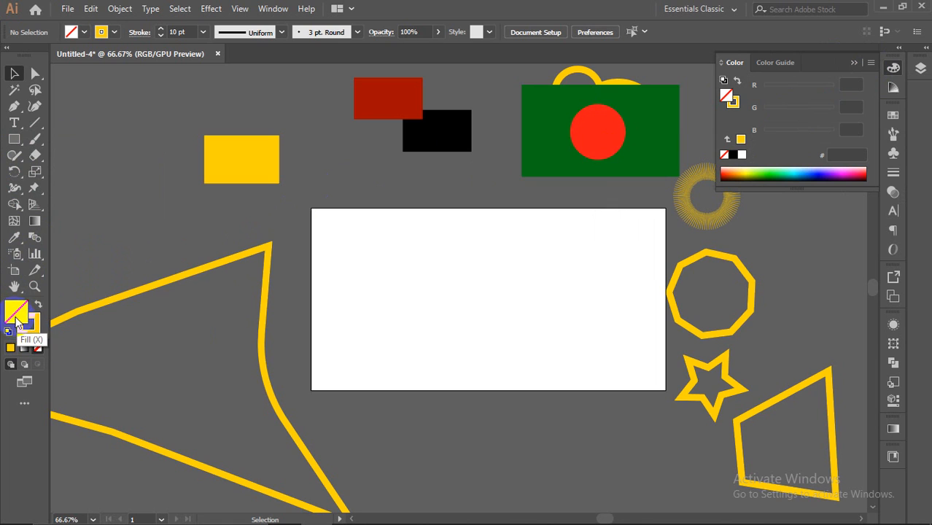
# Step: Swap fill and stroke and back, then set the fill to white in the Color Picker
pyautogui.click(31, 323)
pyautogui.click(39, 305)
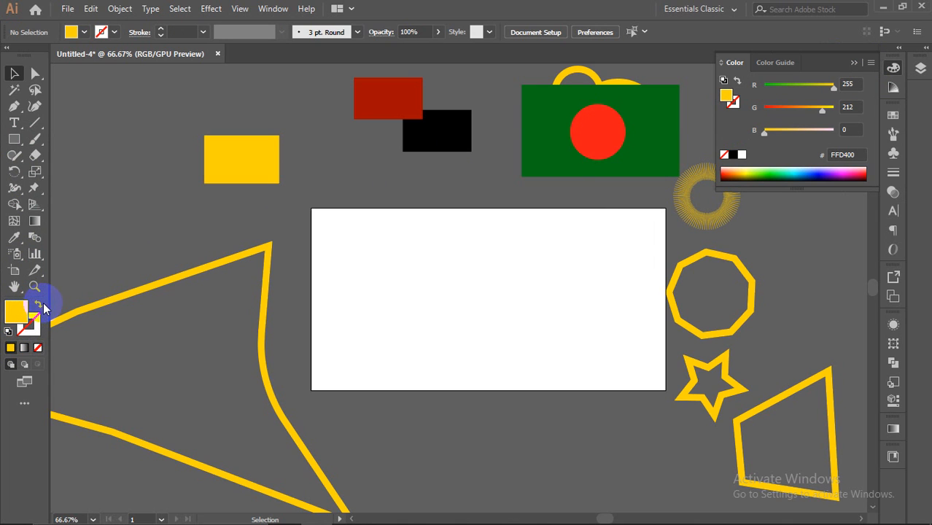
pyautogui.click(39, 305)
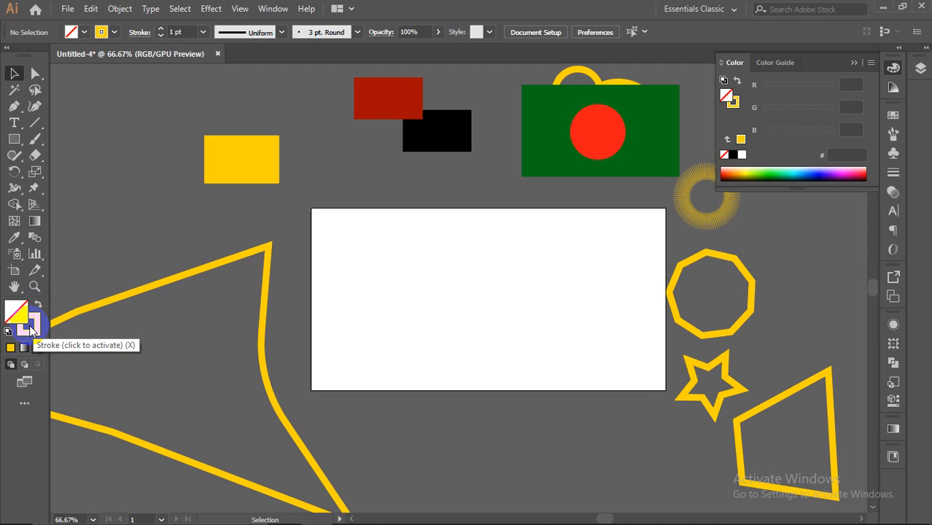
pyautogui.click(6, 309)
pyautogui.doubleClick(18, 315)
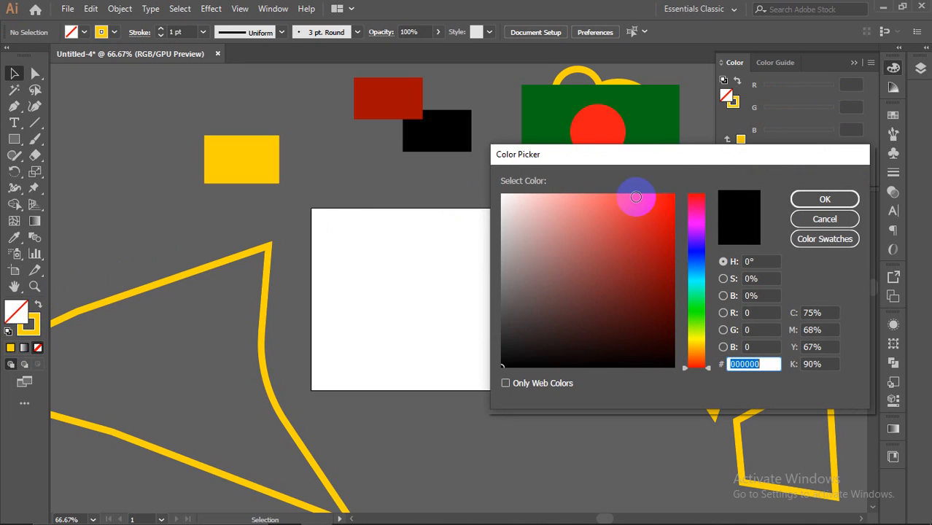
pyautogui.click(683, 194)
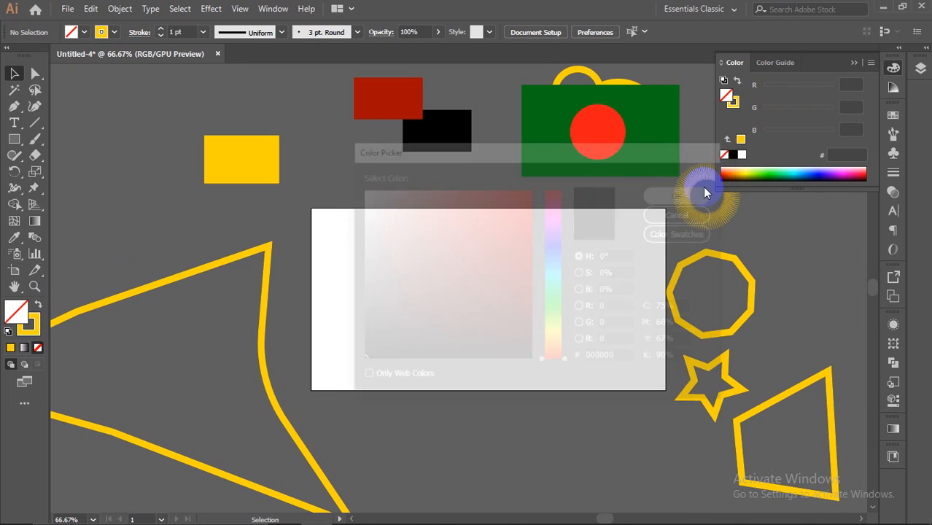
# Step: Reopen the Color panel to confirm the fill reads FFFFFF (RGB 255/255/255)
pyautogui.click(854, 62)
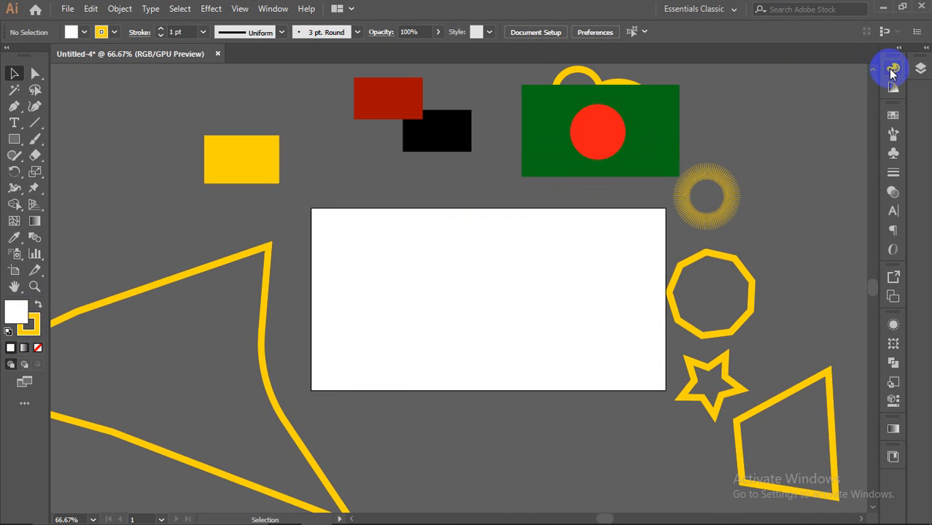
pyautogui.click(893, 69)
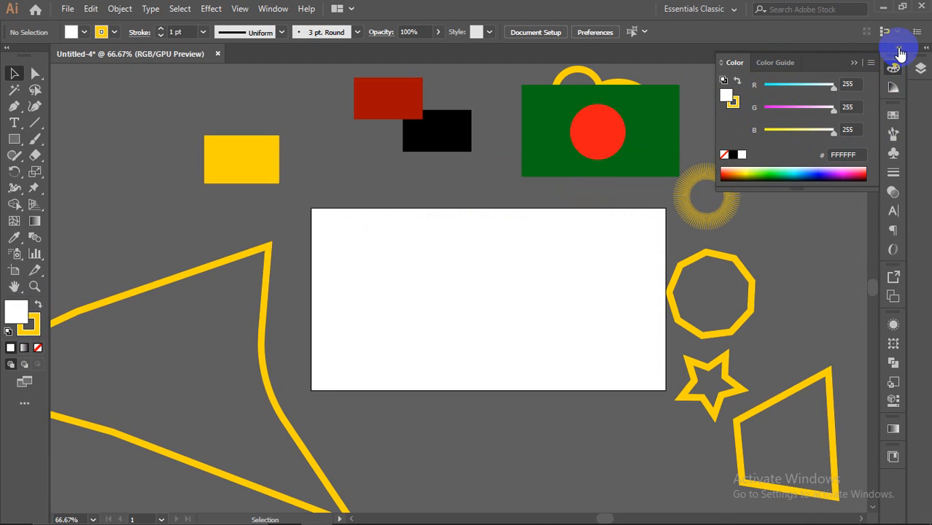
pyautogui.click(270, 9)
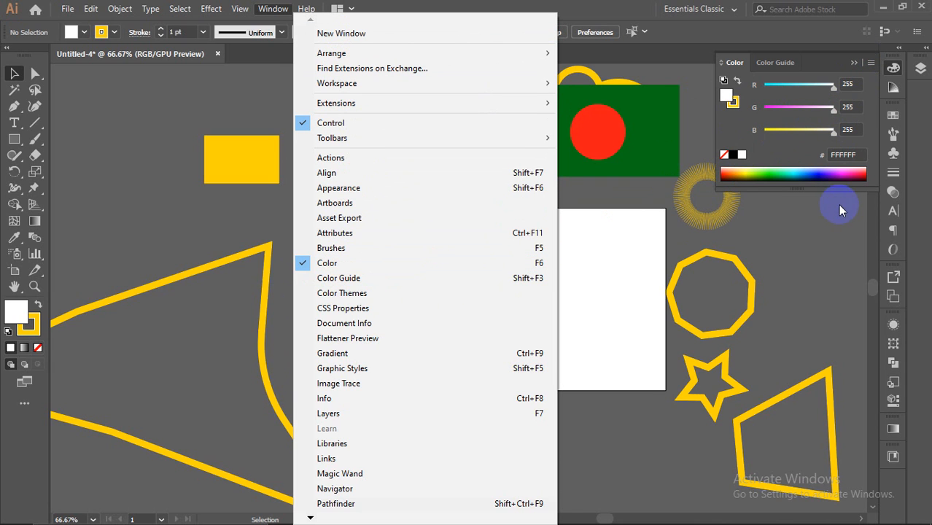
pyautogui.click(362, 210)
# Step: Draw a rectangle on the artboard and try black, navy and spectrum fill colours
pyautogui.click(18, 143)
pyautogui.moveTo(369, 262); pyautogui.dragTo(503, 343)
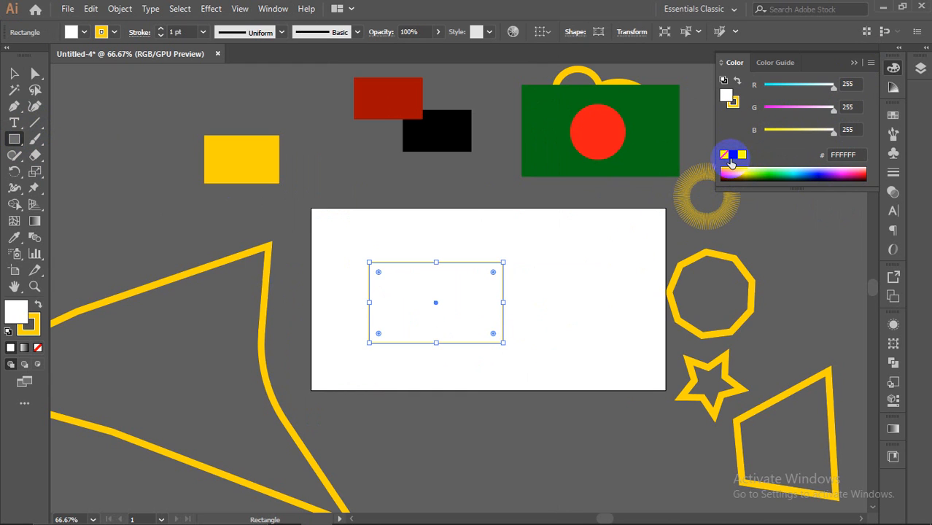
pyautogui.click(733, 154)
pyautogui.click(742, 156)
pyautogui.click(733, 155)
pyautogui.click(813, 178)
pyautogui.moveTo(813, 178); pyautogui.dragTo(730, 169)
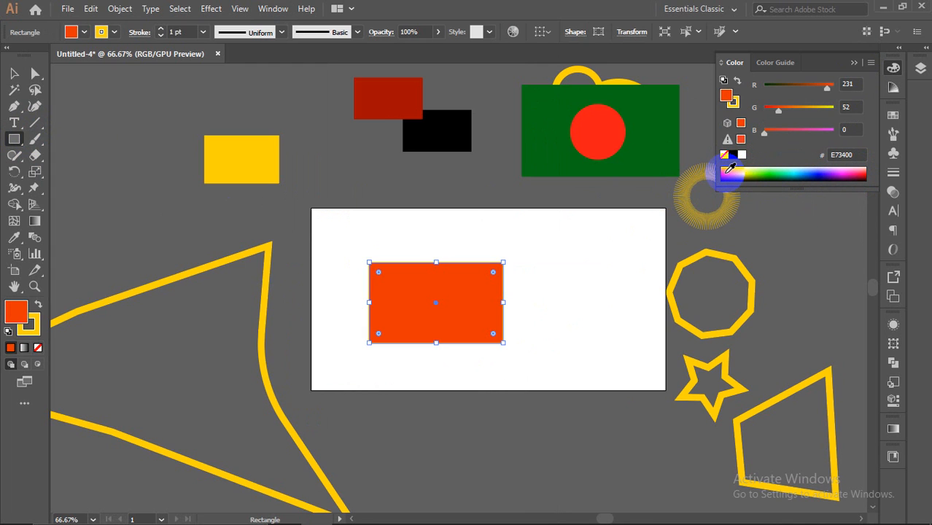
# Step: Fill the rectangle with the RGB Red swatch after trying red, brown and black swatches
pyautogui.click(893, 115)
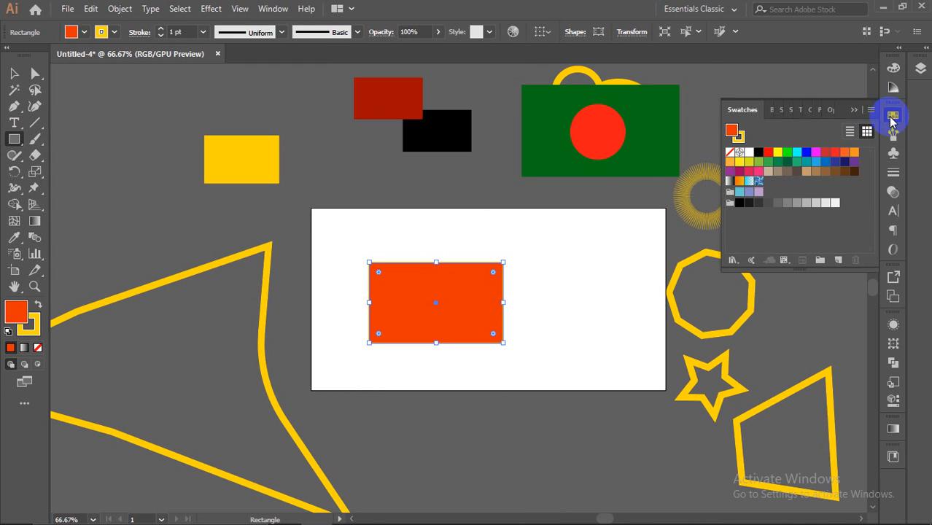
pyautogui.click(270, 7)
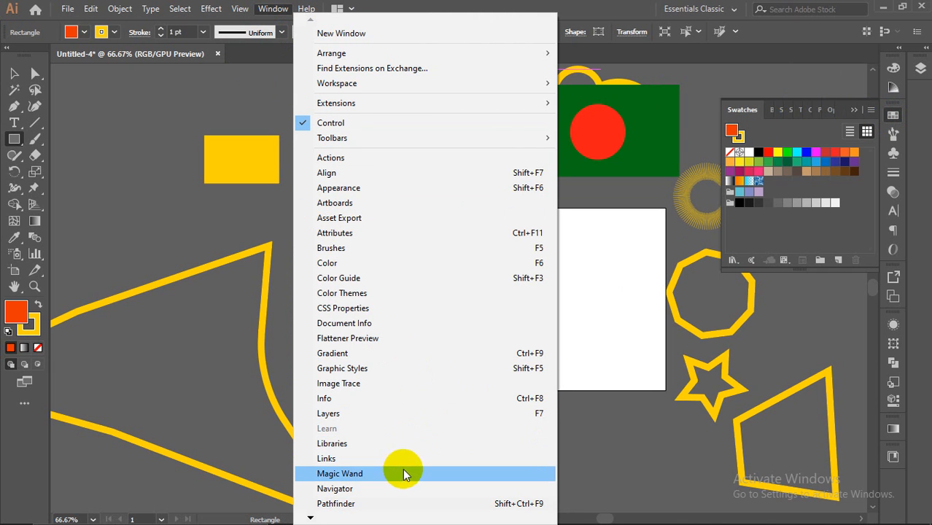
pyautogui.moveTo(312, 516)
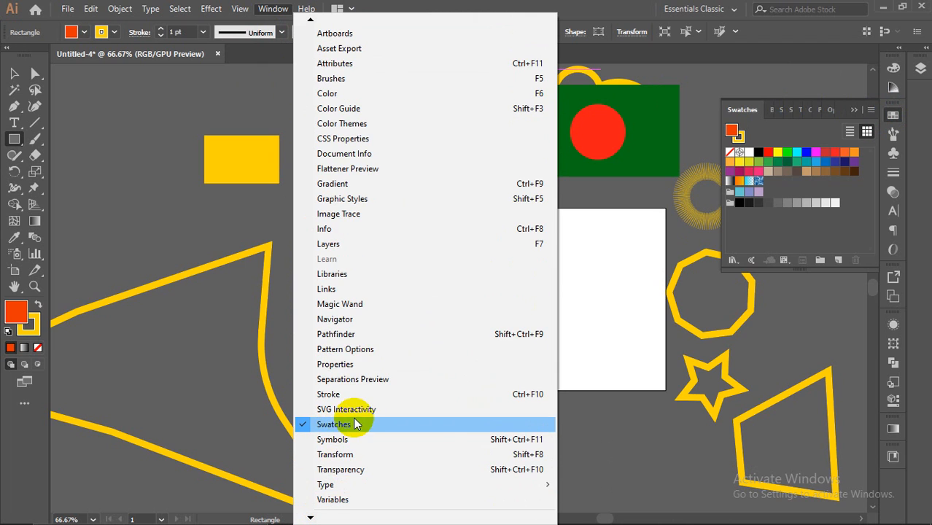
pyautogui.click(600, 5)
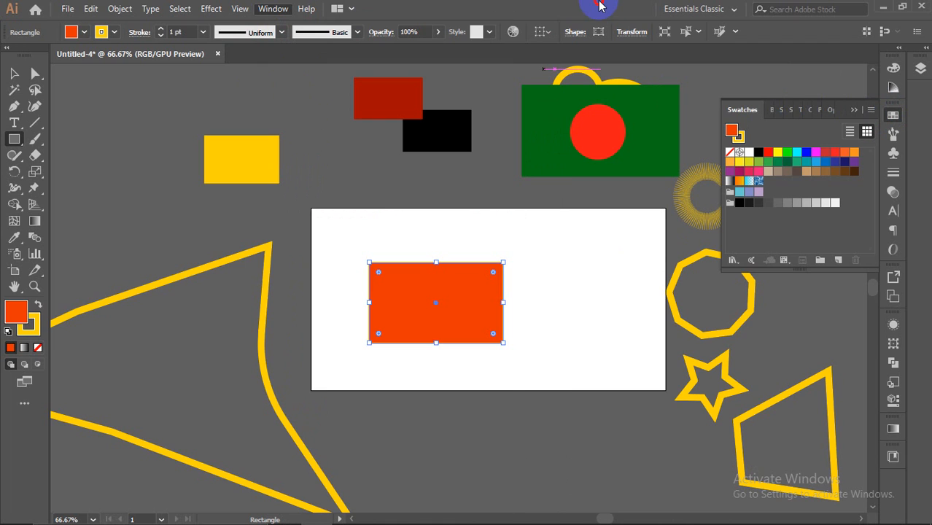
pyautogui.click(826, 153)
pyautogui.click(780, 172)
pyautogui.click(761, 153)
pyautogui.click(769, 152)
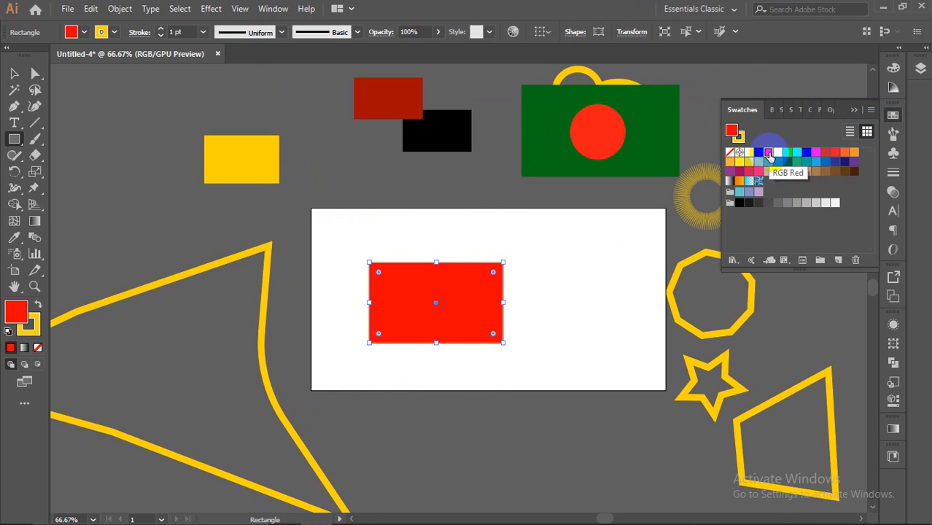
pyautogui.click(858, 110)
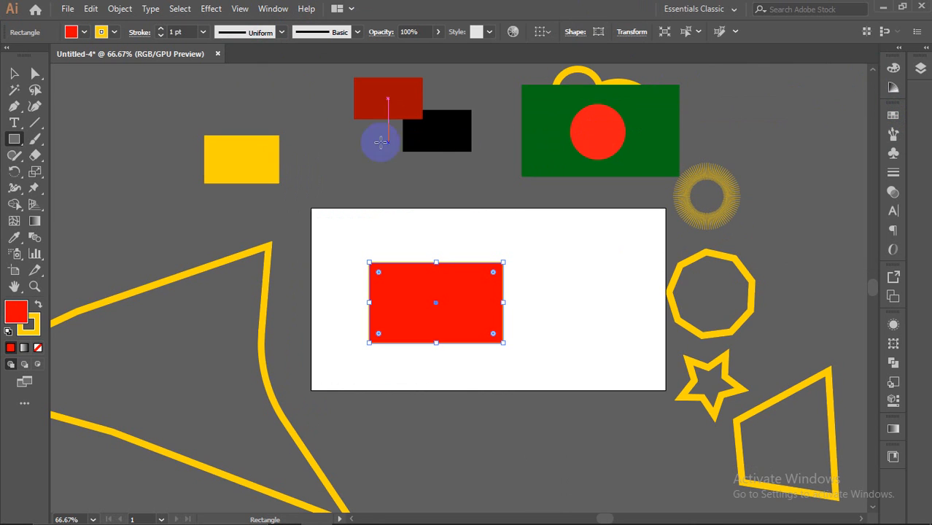
# Step: Move the red rectangle off the artboard to the upper right and deselect it
pyautogui.click(10, 75)
pyautogui.moveTo(435, 301); pyautogui.dragTo(784, 118)
pyautogui.click(774, 191)
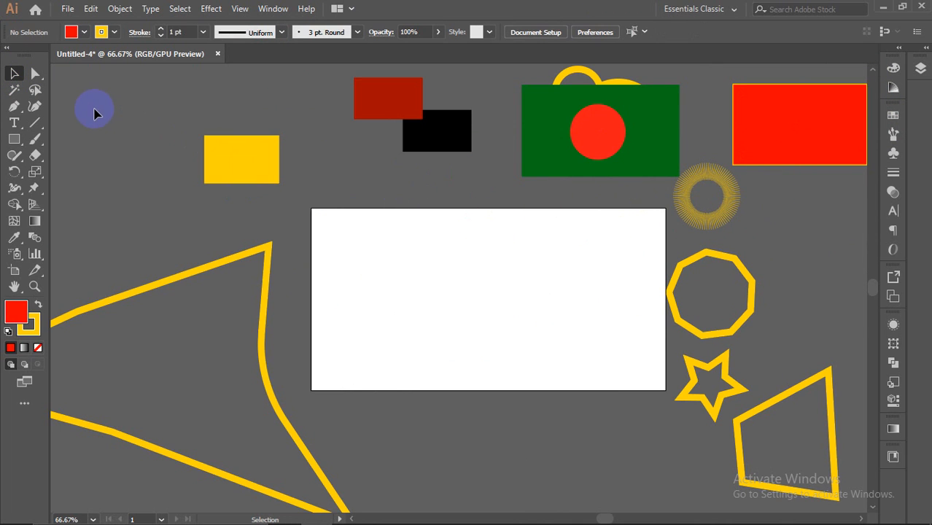
# Step: Draw a straight line leftward from the red circle with the Line Segment tool
pyautogui.click(38, 121)
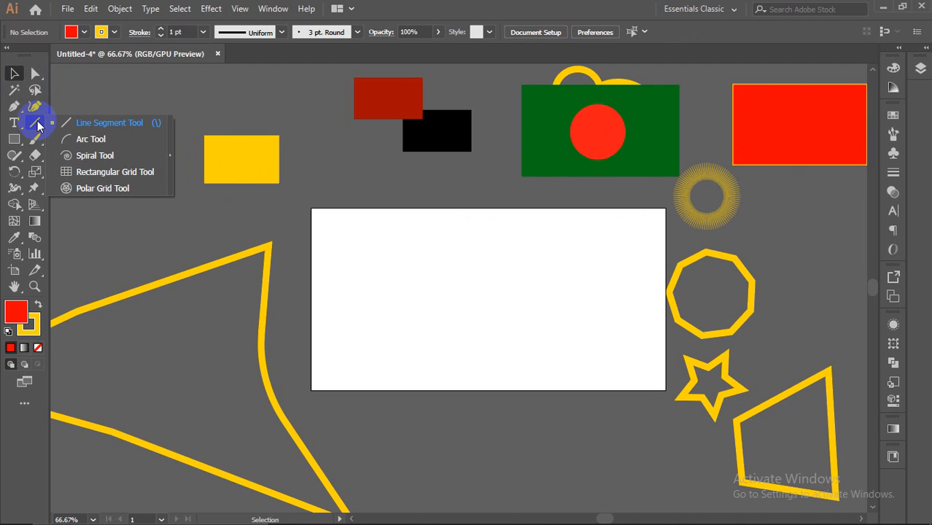
pyautogui.click(38, 125)
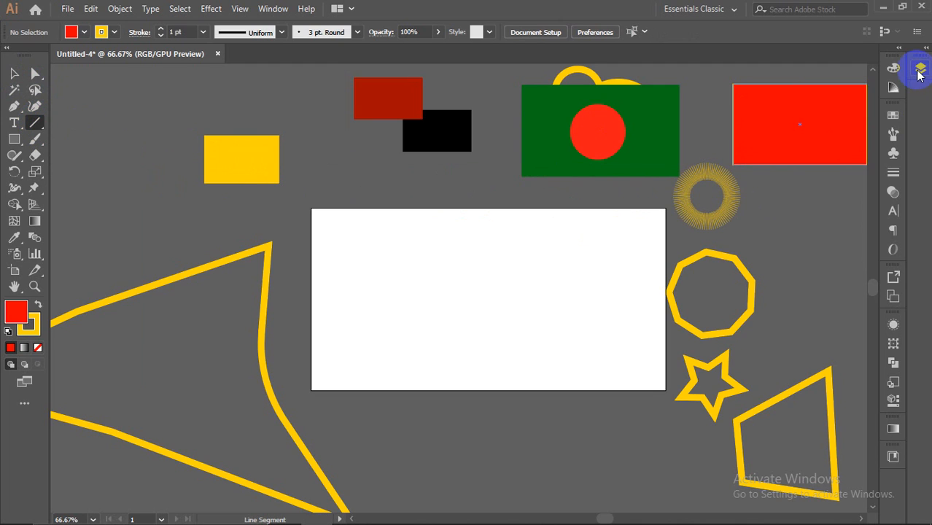
pyautogui.moveTo(599, 132); pyautogui.dragTo(66, 132)
pyautogui.click(18, 74)
# Step: Draw a red rectangle on the artboard, deleting an accidental extra small rectangle
pyautogui.click(20, 144)
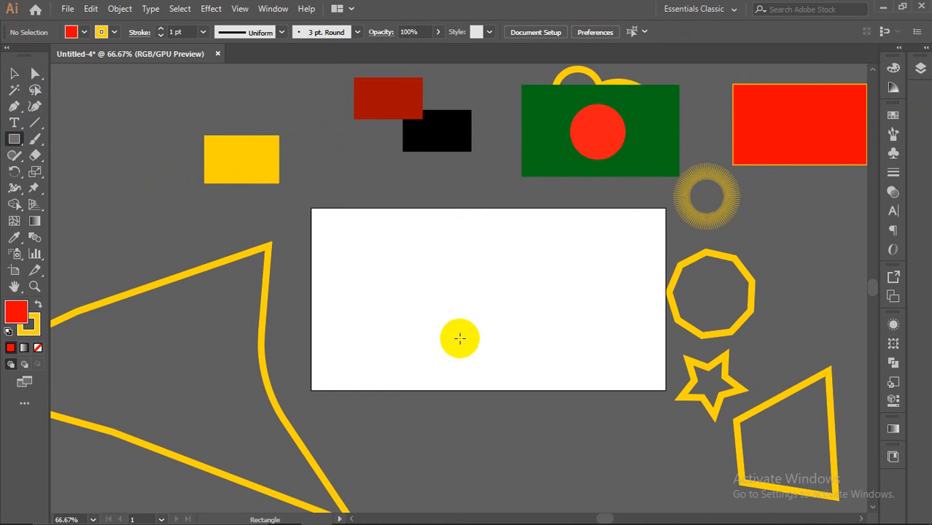
pyautogui.moveTo(422, 281); pyautogui.dragTo(555, 394)
pyautogui.rightClick(540, 324)
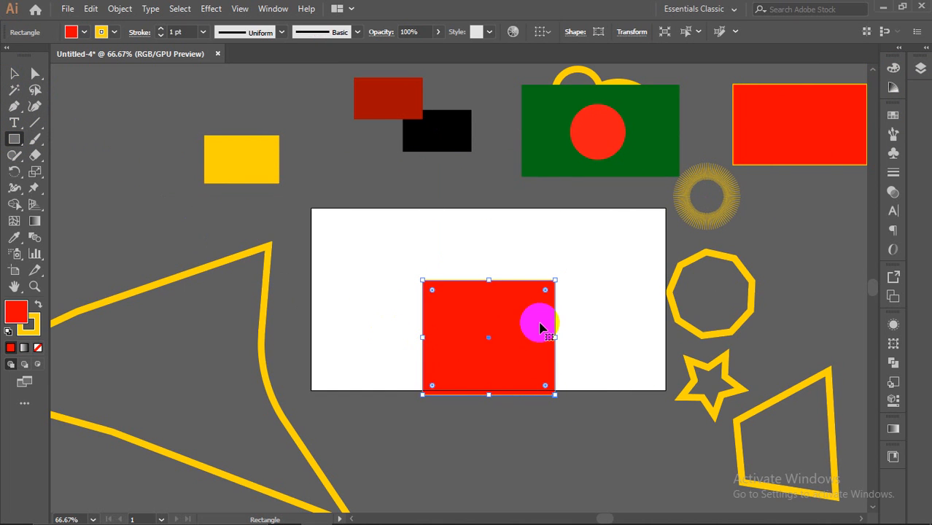
pyautogui.moveTo(672, 259)
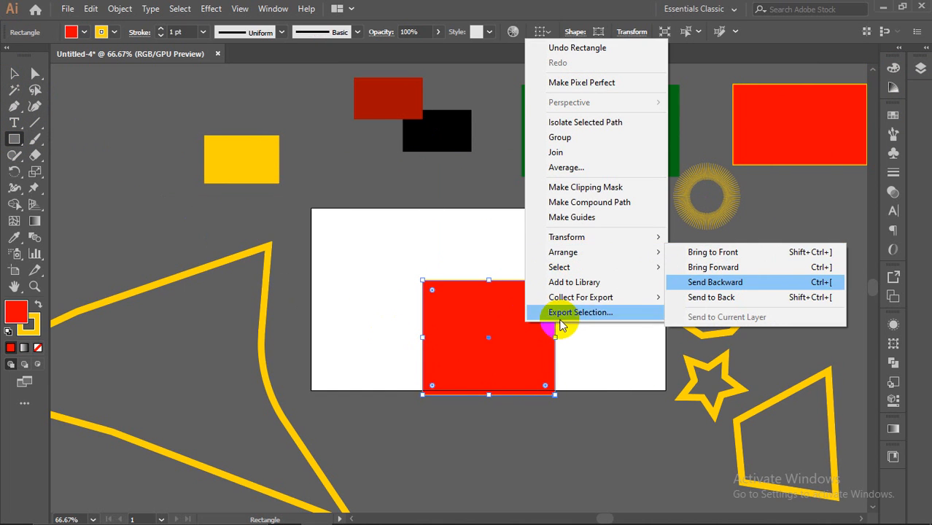
pyautogui.moveTo(489, 348); pyautogui.dragTo(381, 273)
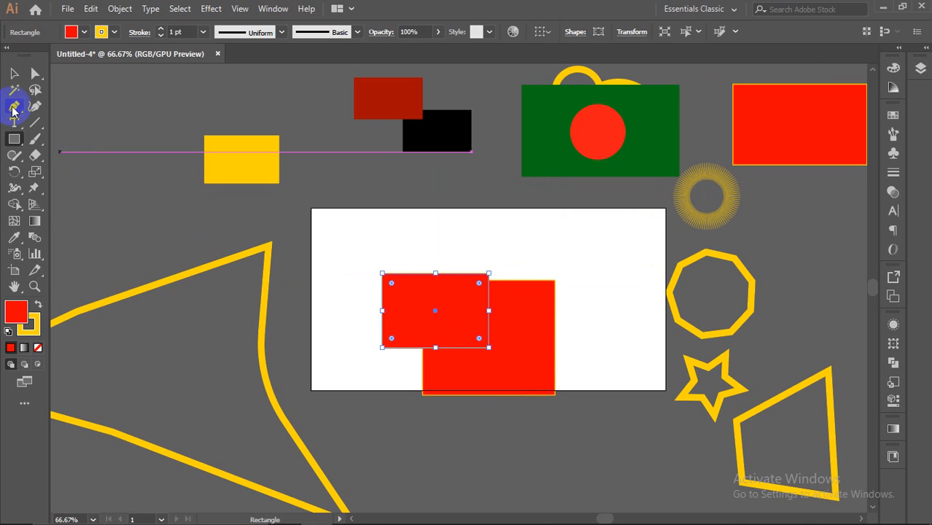
pyautogui.press('Delete')
# Step: Move the red rectangle off the artboard to the upper left, just behind the yellow rectangle
pyautogui.click(14, 73)
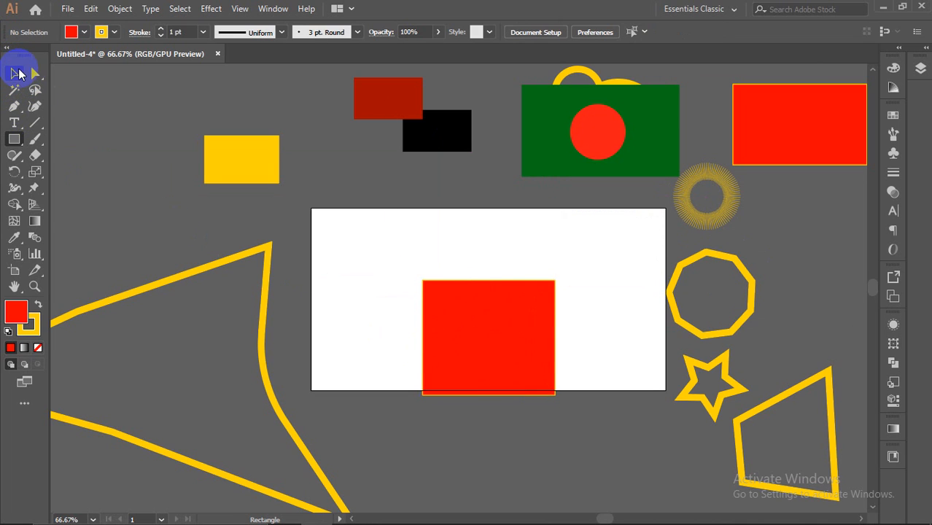
pyautogui.click(500, 334)
pyautogui.moveTo(489, 340); pyautogui.dragTo(196, 248)
pyautogui.click(921, 69)
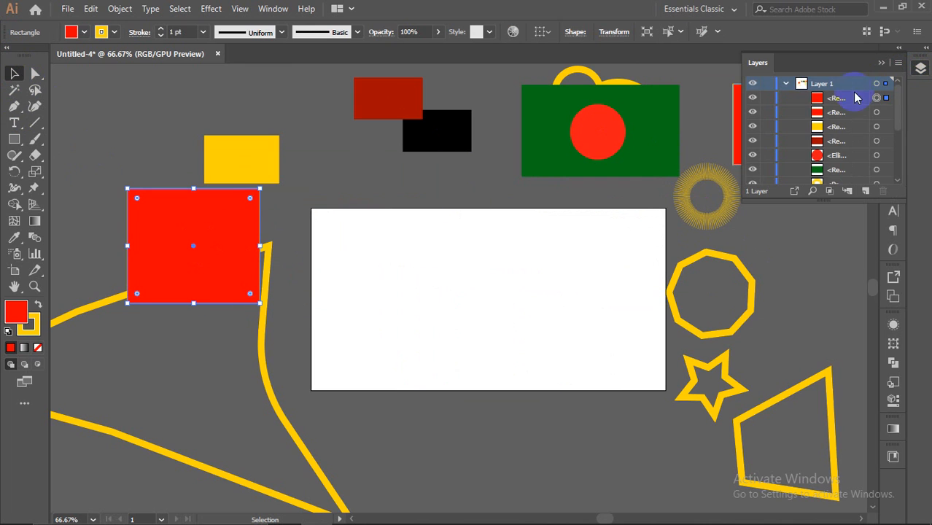
pyautogui.click(881, 62)
pyautogui.moveTo(217, 235); pyautogui.dragTo(219, 191)
# Step: Bring the yellow rectangle in front of the red square with Arrange > Bring to Front
pyautogui.click(263, 161)
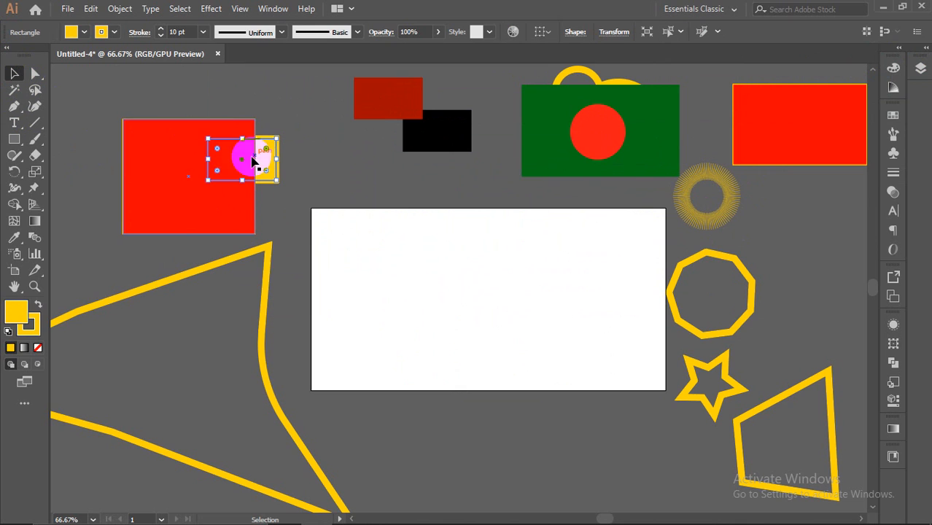
pyautogui.rightClick(262, 152)
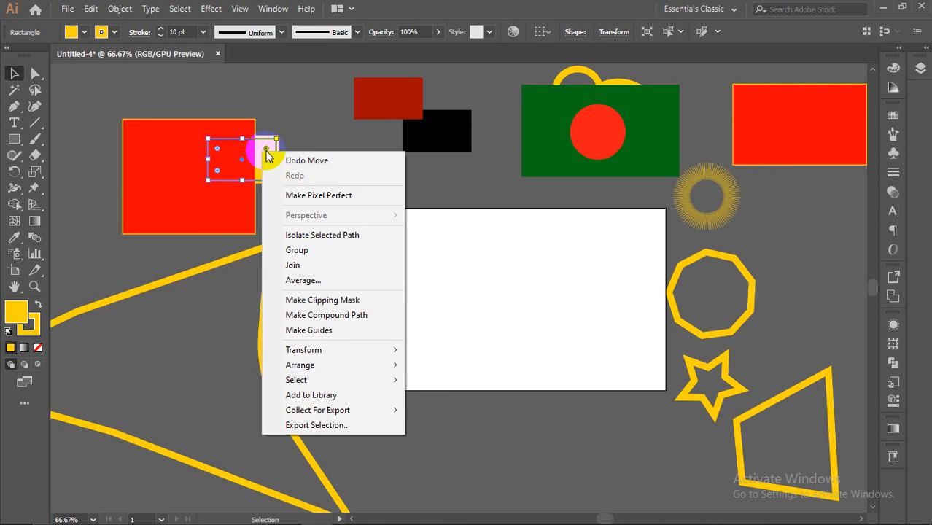
pyautogui.moveTo(325, 364)
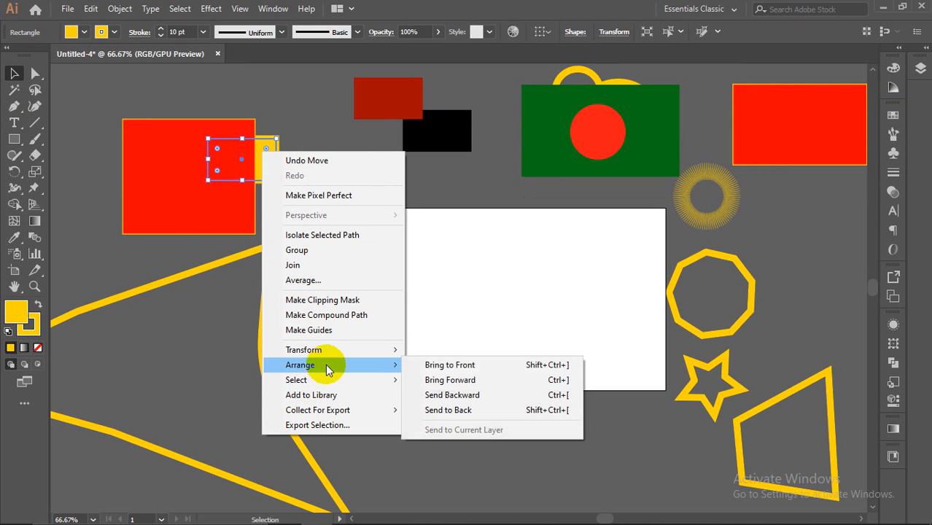
pyautogui.click(444, 371)
# Step: Nudge the red square slightly upward, then test selections, ending with the octagon outline selected
pyautogui.click(228, 94)
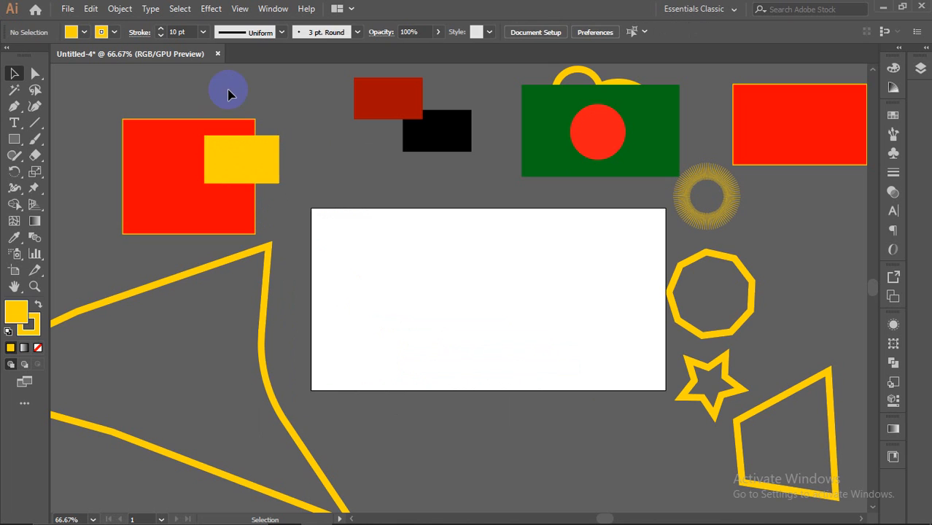
pyautogui.moveTo(277, 151); pyautogui.dragTo(290, 171)
pyautogui.click(298, 119)
pyautogui.moveTo(199, 182); pyautogui.dragTo(203, 157)
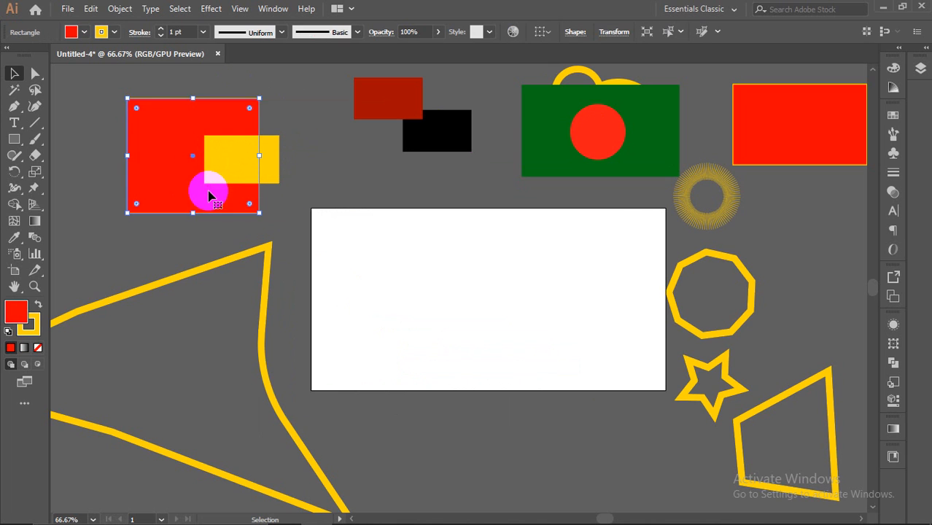
pyautogui.click(326, 163)
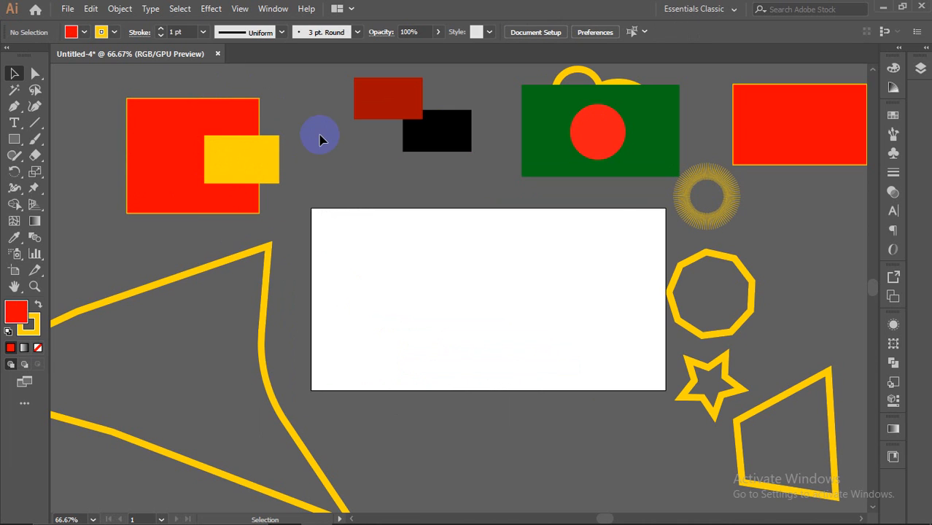
pyautogui.click(274, 183)
pyautogui.click(334, 156)
pyautogui.moveTo(417, 169); pyautogui.dragTo(764, 430)
pyautogui.click(785, 285)
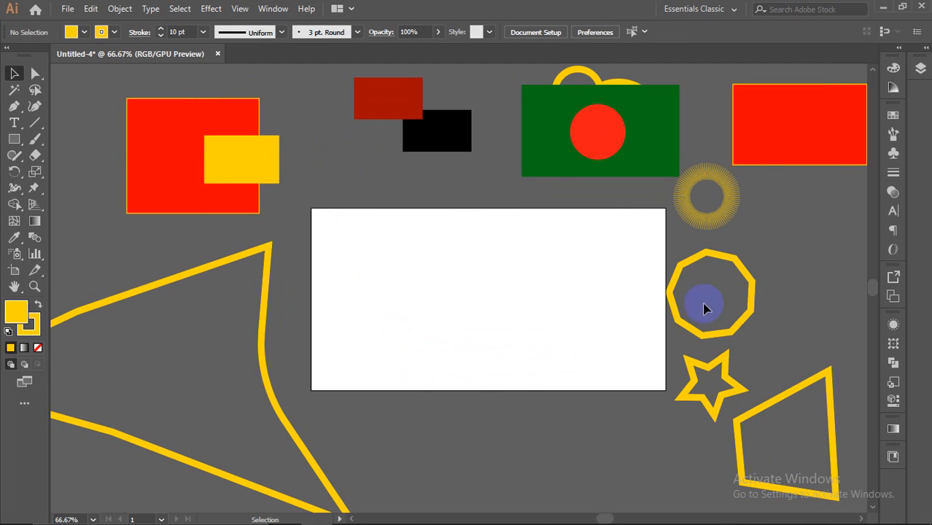
pyautogui.click(698, 261)
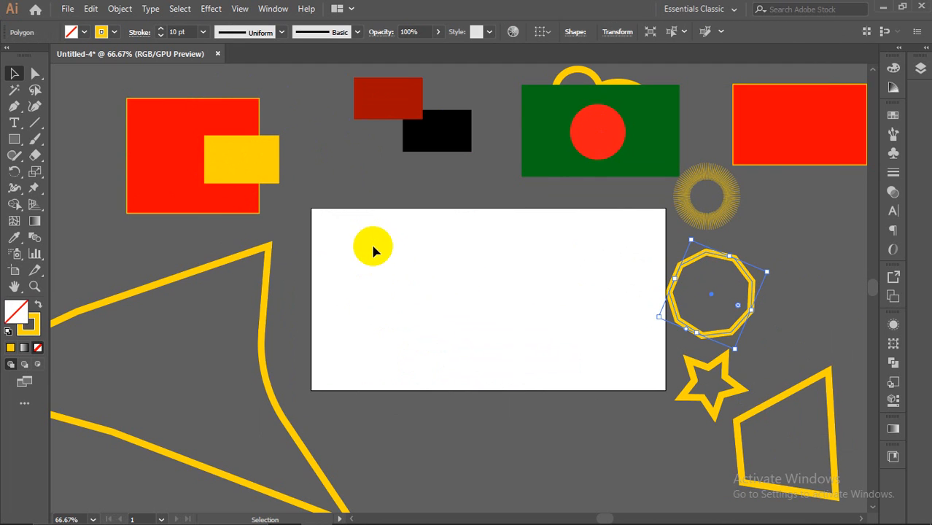
pyautogui.click(14, 109)
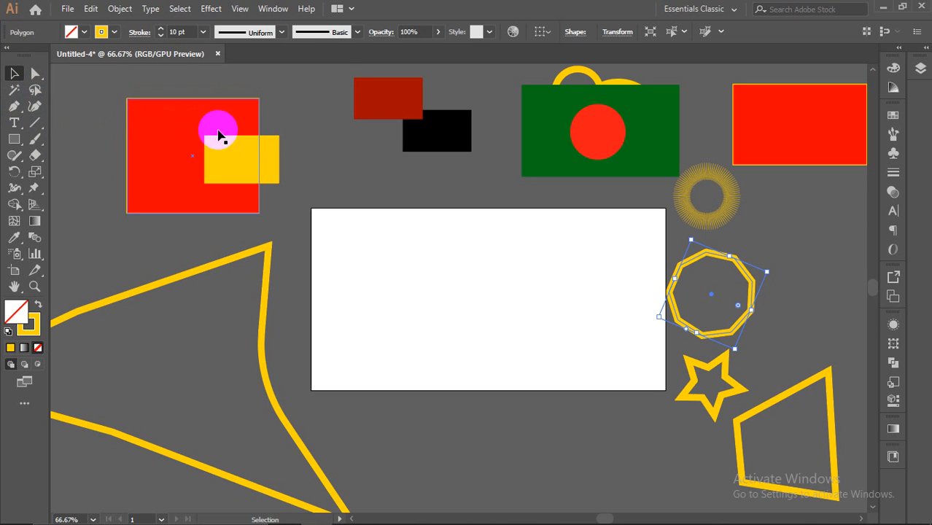
pyautogui.click(35, 90)
pyautogui.moveTo(419, 336)
pyautogui.mouseDown()
pyautogui.moveTo(399, 282)
pyautogui.moveTo(542, 292)
pyautogui.moveTo(585, 332)
pyautogui.moveTo(534, 356)
pyautogui.moveTo(392, 389)
pyautogui.moveTo(361, 360)
pyautogui.moveTo(420, 339)
pyautogui.mouseUp()
pyautogui.moveTo(441, 229)
pyautogui.mouseDown()
pyautogui.moveTo(441, 316)
pyautogui.moveTo(412, 230)
pyautogui.mouseUp()
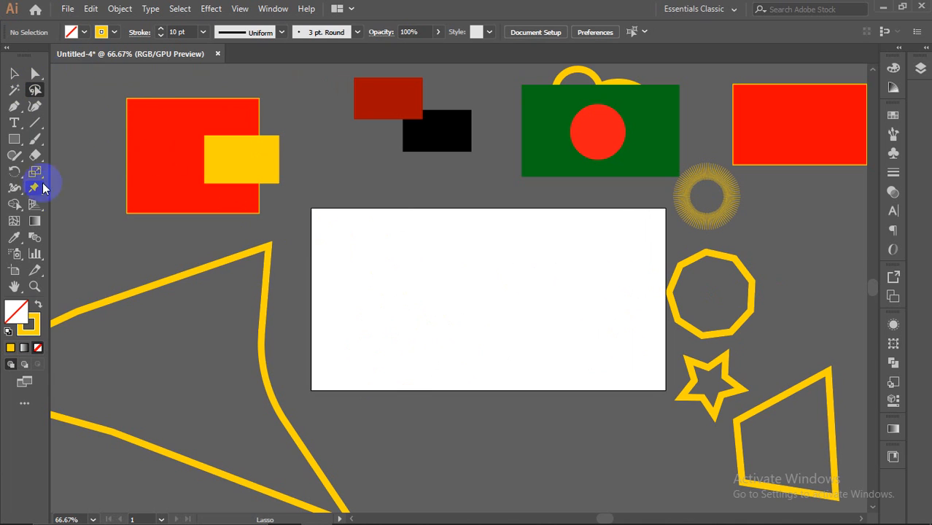
# Step: Set the fill colour to dark red #440C0C in the Color Picker
pyautogui.doubleClick(27, 315)
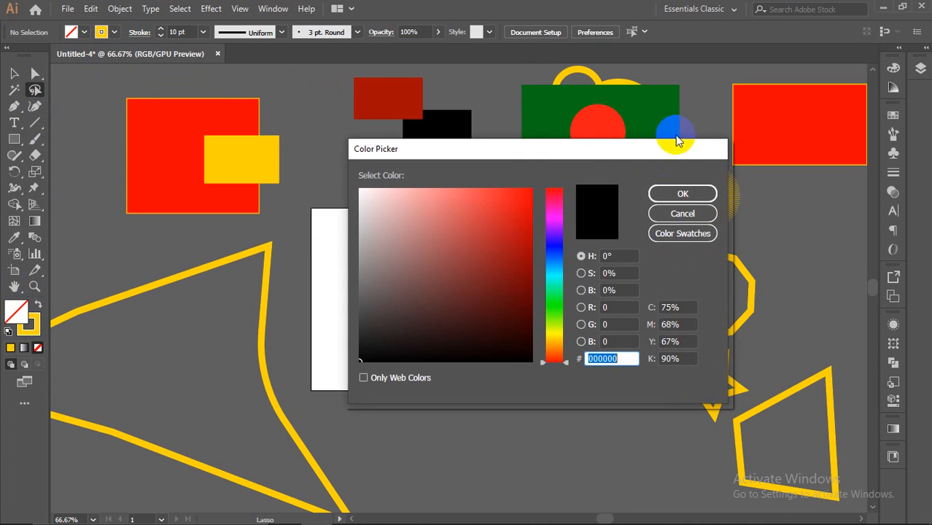
pyautogui.click(507, 273)
pyautogui.click(501, 316)
pyautogui.click(676, 193)
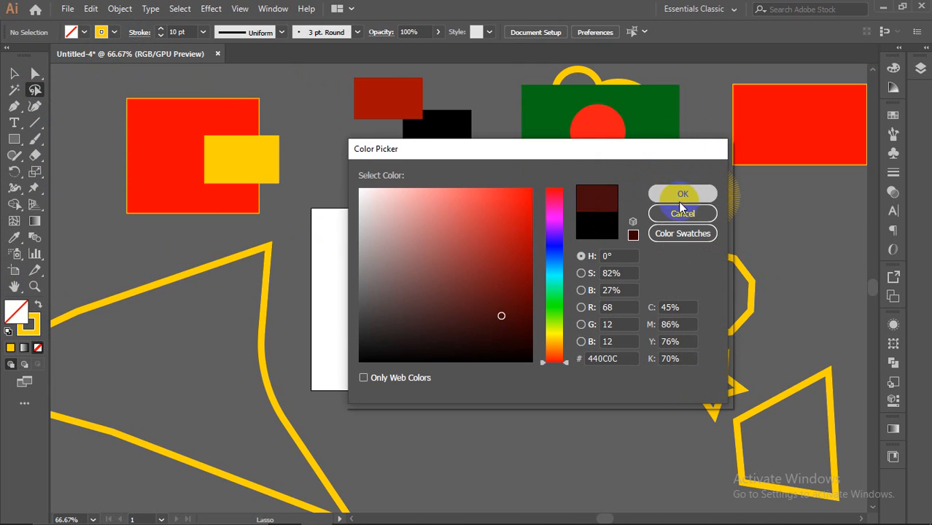
# Step: Show the Layers list, trying selections on the blank artboard
pyautogui.moveTo(442, 259)
pyautogui.mouseDown()
pyautogui.moveTo(454, 295)
pyautogui.moveTo(483, 256)
pyautogui.mouseUp()
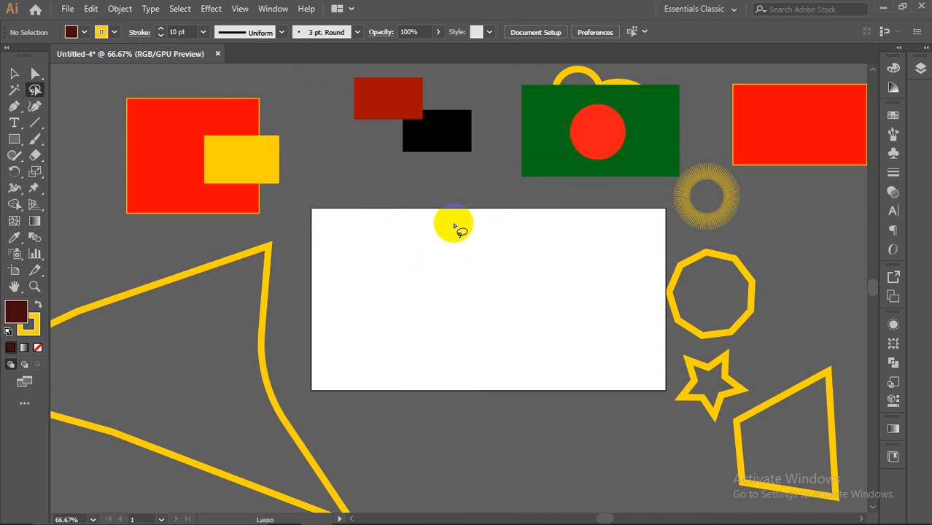
pyautogui.scroll(1, 151, 168)
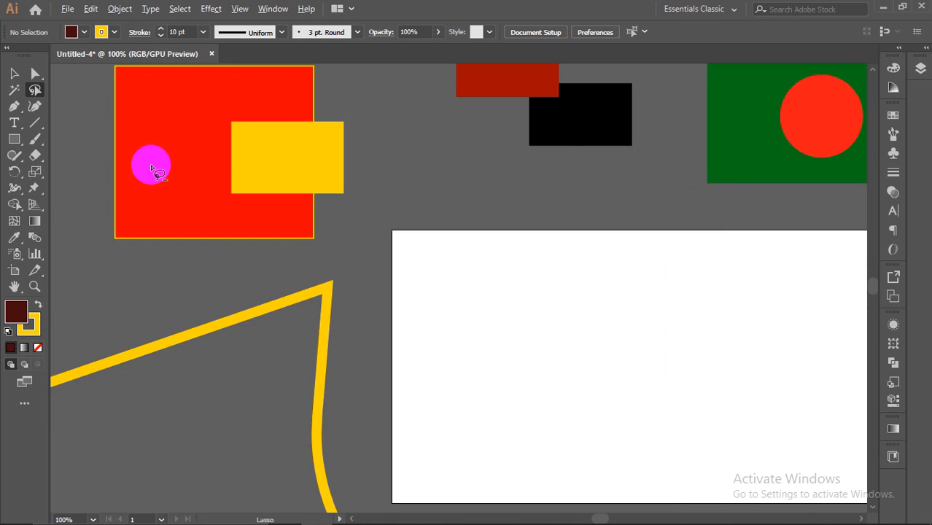
pyautogui.scroll(-1, 151, 167)
pyautogui.scroll(1, 313, 247)
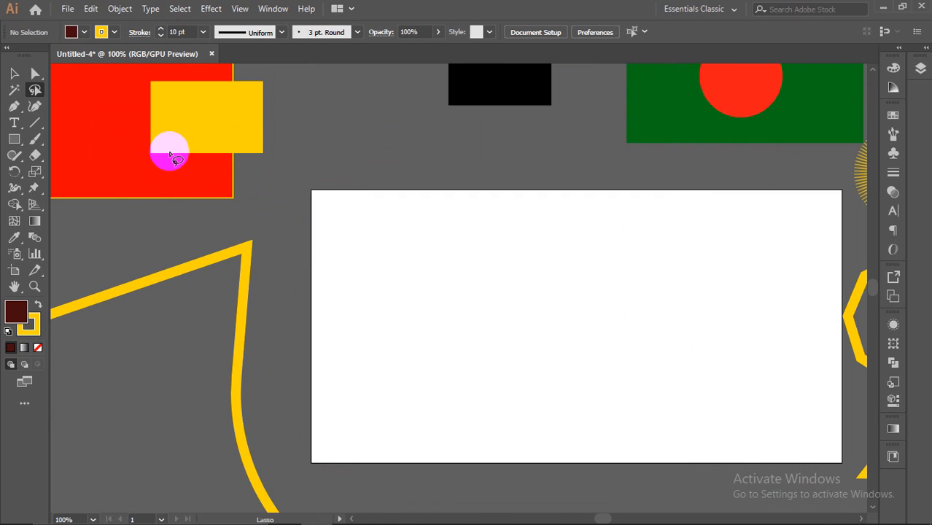
pyautogui.click(921, 72)
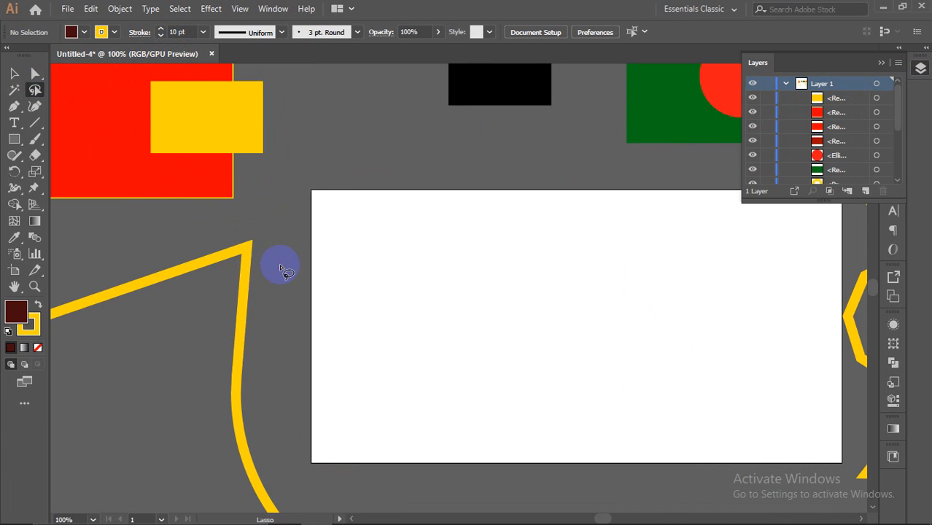
pyautogui.moveTo(369, 224)
pyautogui.mouseDown()
pyautogui.moveTo(379, 299)
pyautogui.moveTo(413, 228)
pyautogui.moveTo(365, 223)
pyautogui.mouseUp()
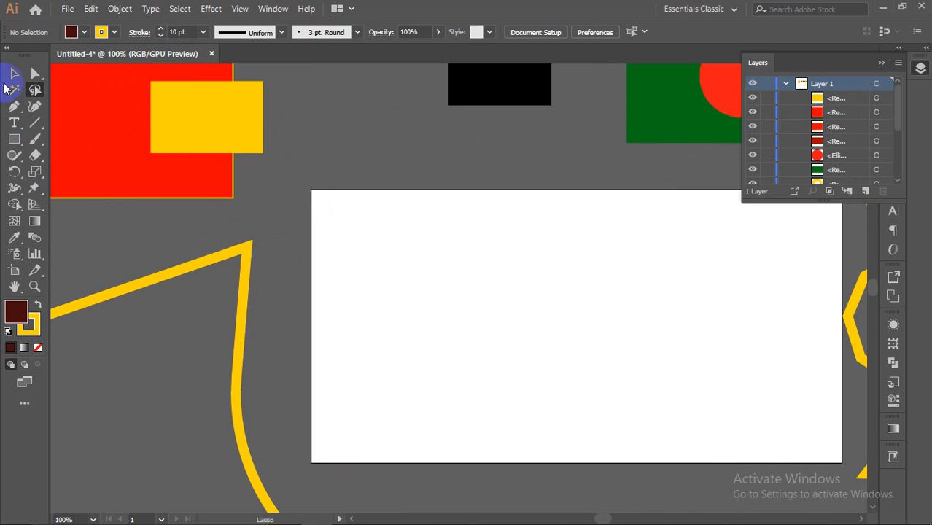
# Step: Choose the standard Pen tool and zoom out to see more of the canvas
pyautogui.click(21, 108)
pyautogui.click(12, 108)
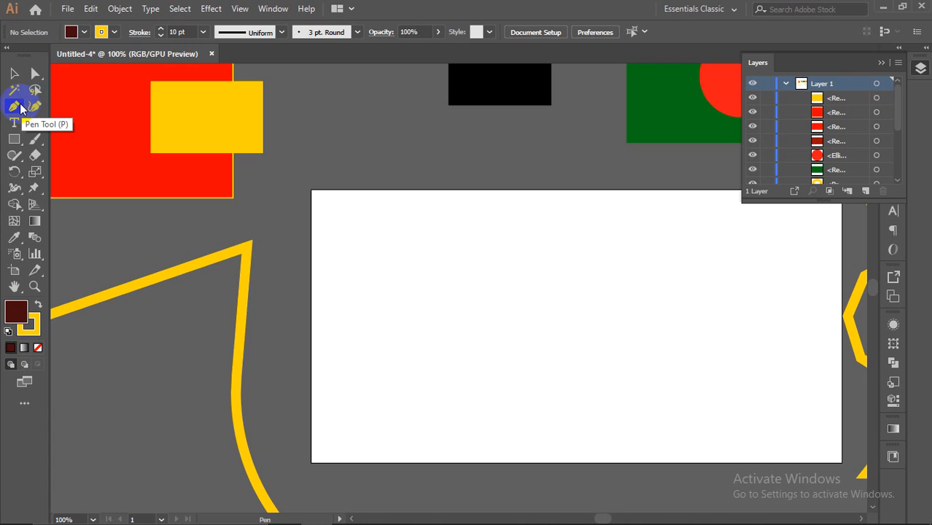
pyautogui.hotkey('ctrl', '-')
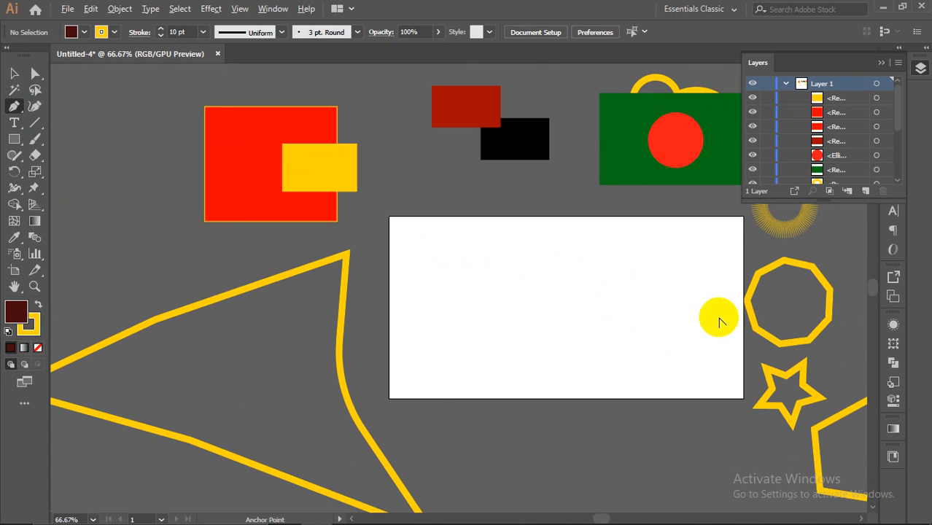
pyautogui.hotkey('ctrl', '-')
pyautogui.scroll(2, 802, 327)
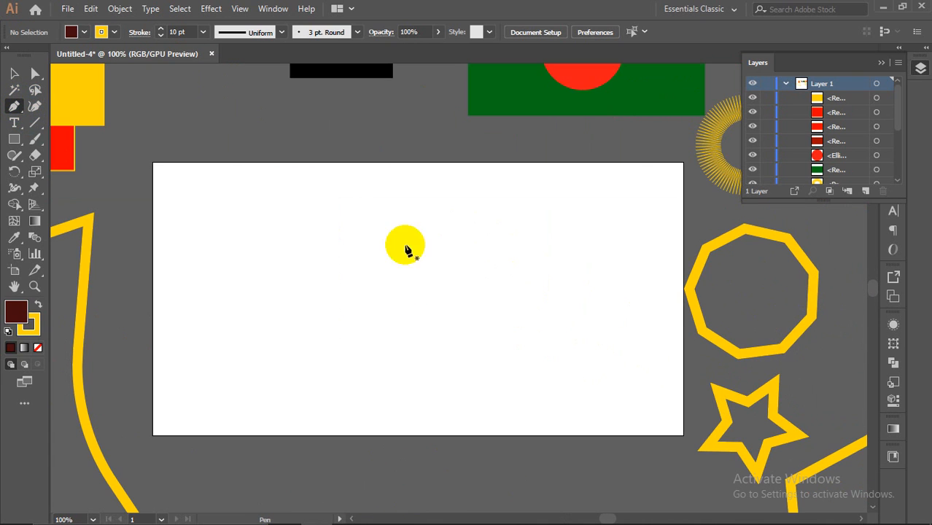
pyautogui.click(16, 105)
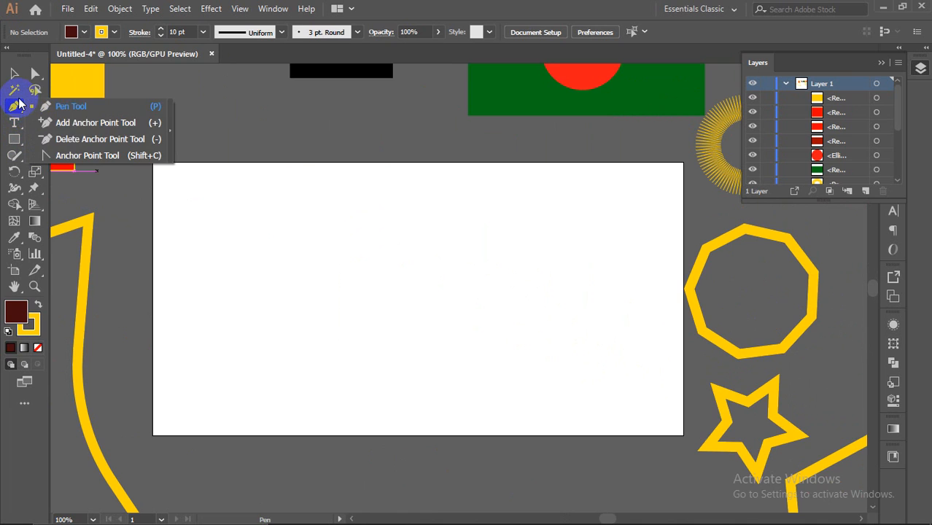
pyautogui.click(91, 109)
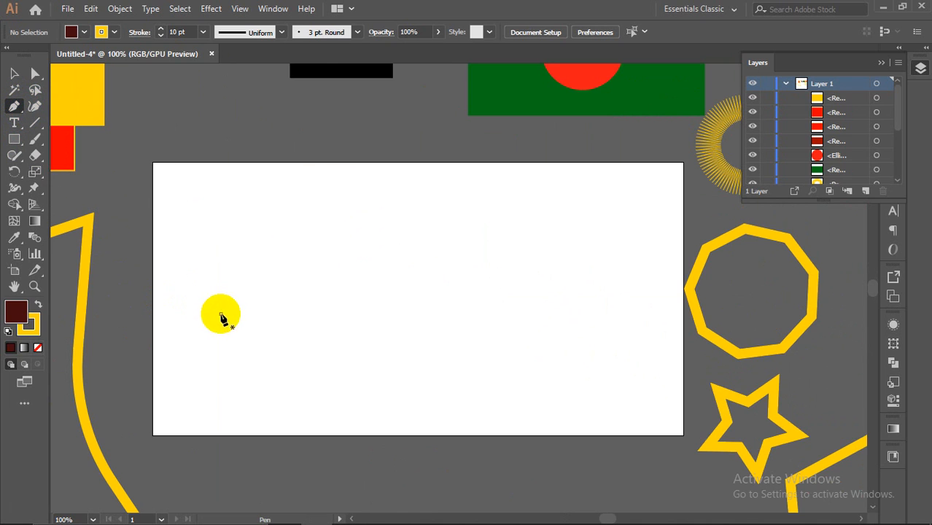
# Step: Start the zigzag path with a left anchor, a peak and the next low corner
pyautogui.click(221, 314)
pyautogui.click(280, 223)
pyautogui.click(368, 314)
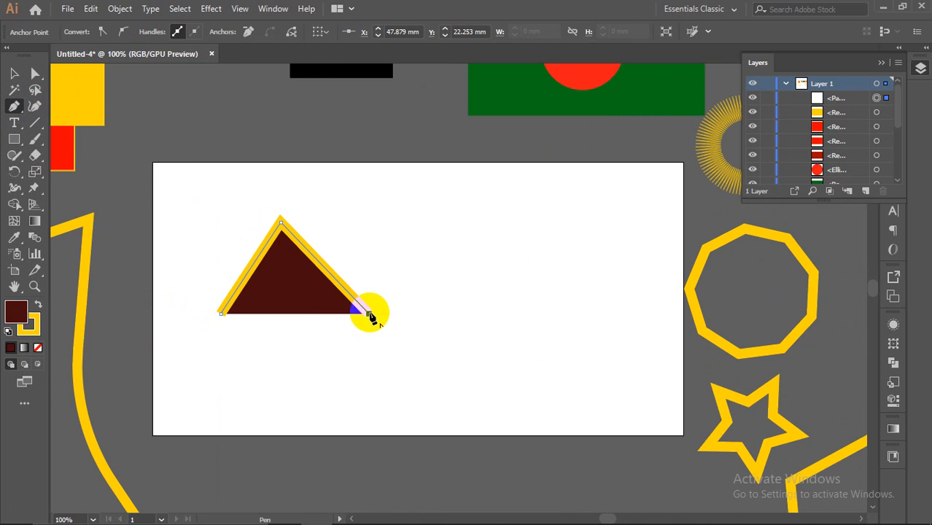
# Step: Add a valley, a third peak and two bottom corners, then close the zigzag at its start point
pyautogui.click(491, 321)
pyautogui.click(583, 232)
pyautogui.click(618, 341)
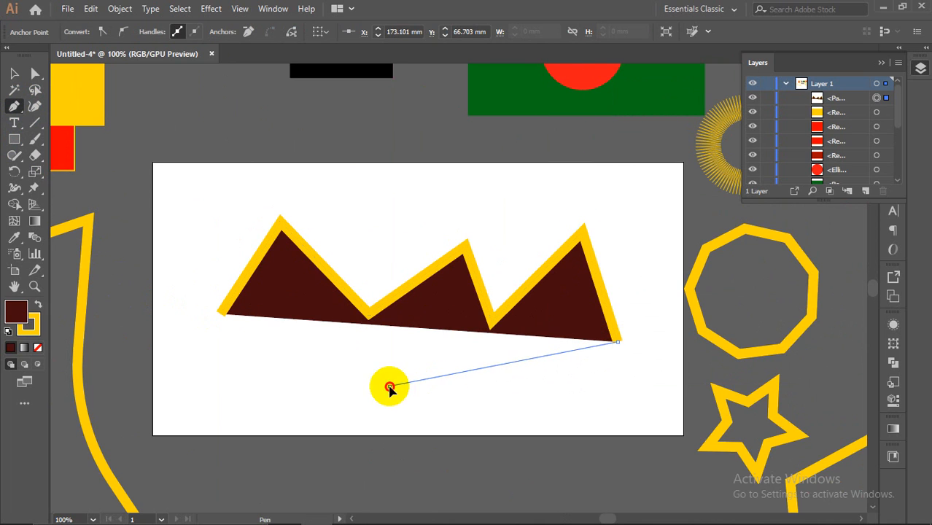
pyautogui.click(389, 387)
pyautogui.click(254, 343)
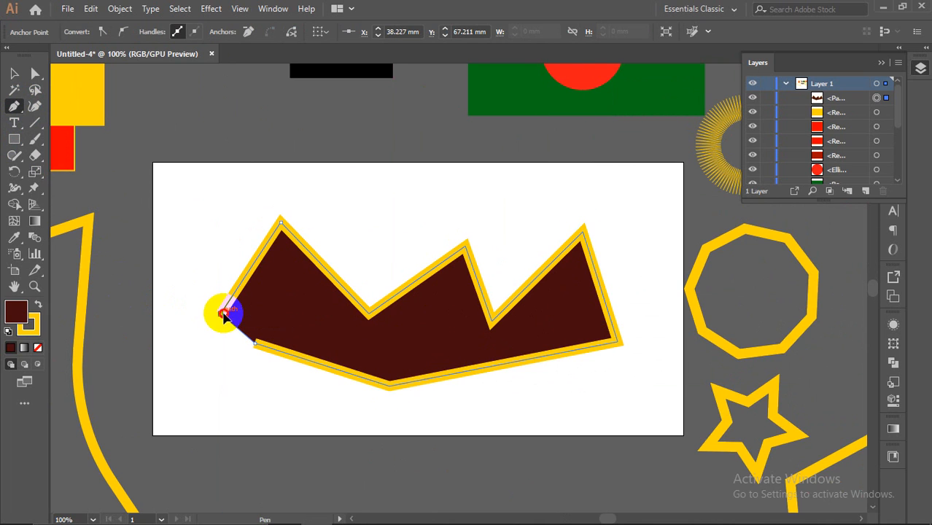
pyautogui.click(224, 312)
# Step: Draw a thin closed triangle near the artboard's top edge
pyautogui.click(247, 176)
pyautogui.click(566, 199)
pyautogui.click(450, 145)
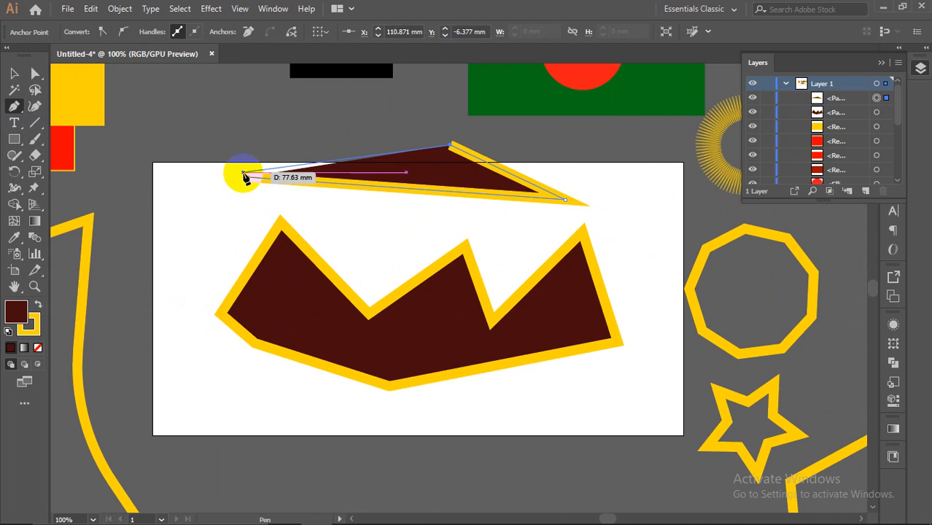
pyautogui.click(247, 178)
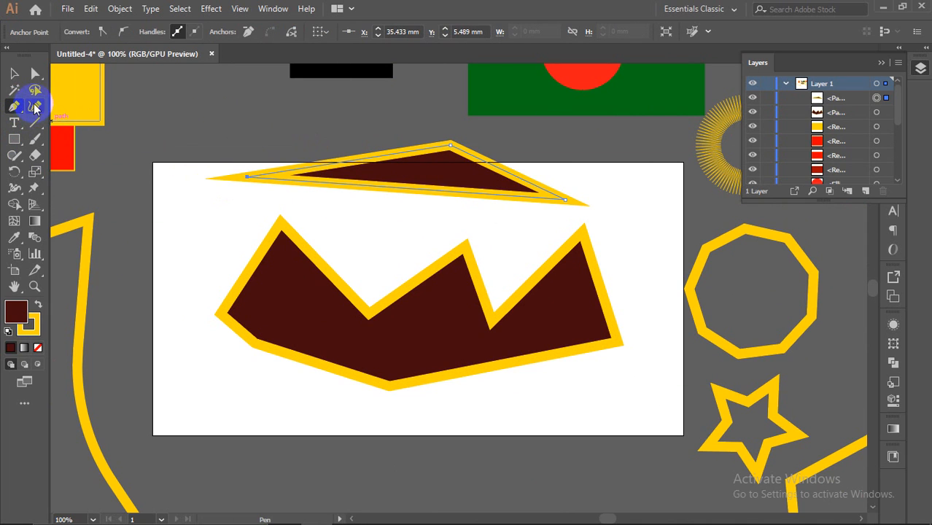
pyautogui.moveTo(35, 83); pyautogui.dragTo(109, 73)
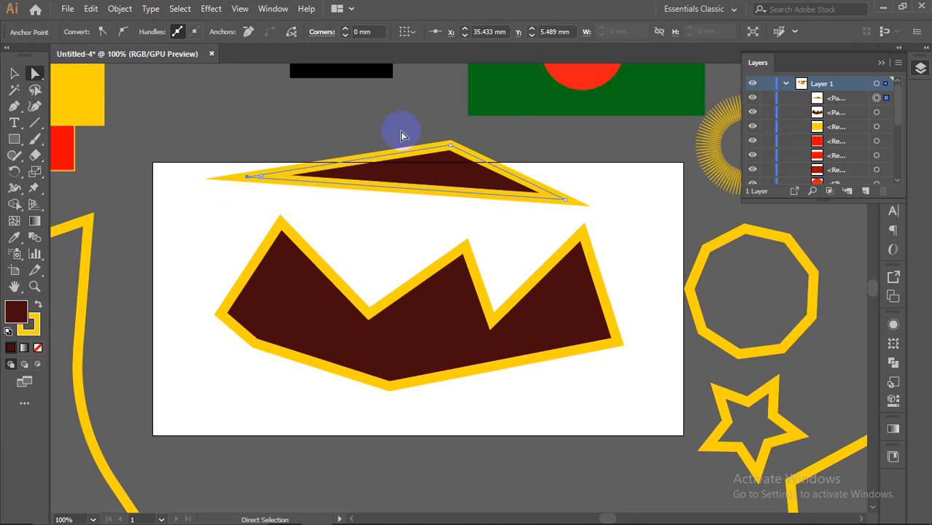
# Step: Make the triangle taller by raising its top point and lowering its bottom edge
pyautogui.click(447, 143)
pyautogui.moveTo(452, 146); pyautogui.dragTo(423, 89)
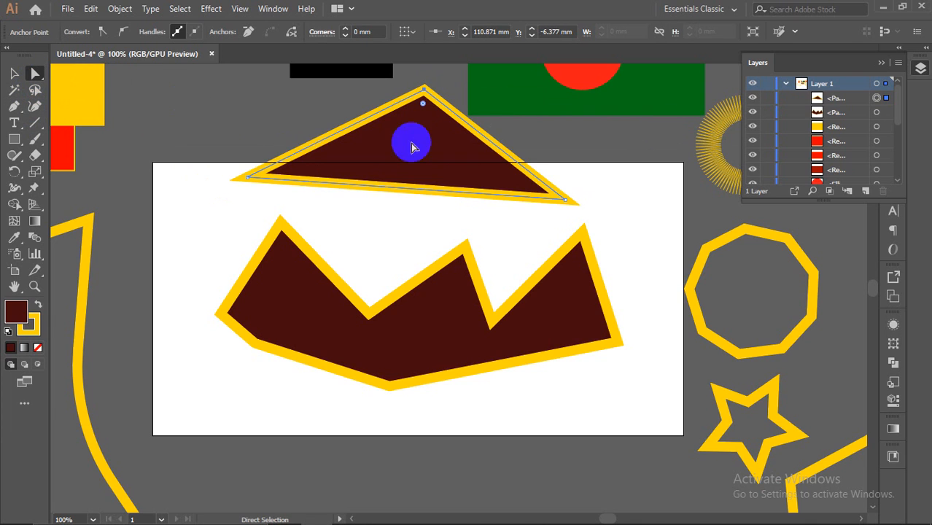
pyautogui.moveTo(399, 191); pyautogui.dragTo(431, 228)
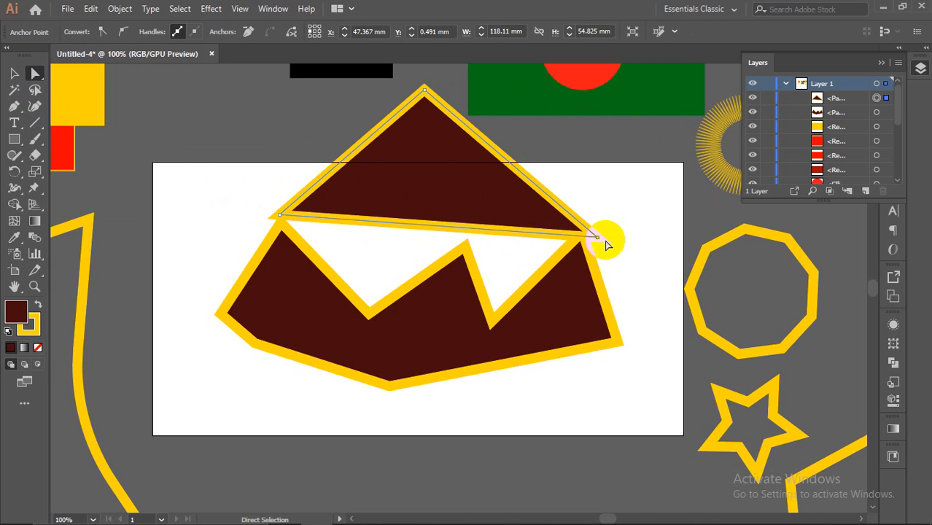
pyautogui.moveTo(598, 243); pyautogui.dragTo(599, 243)
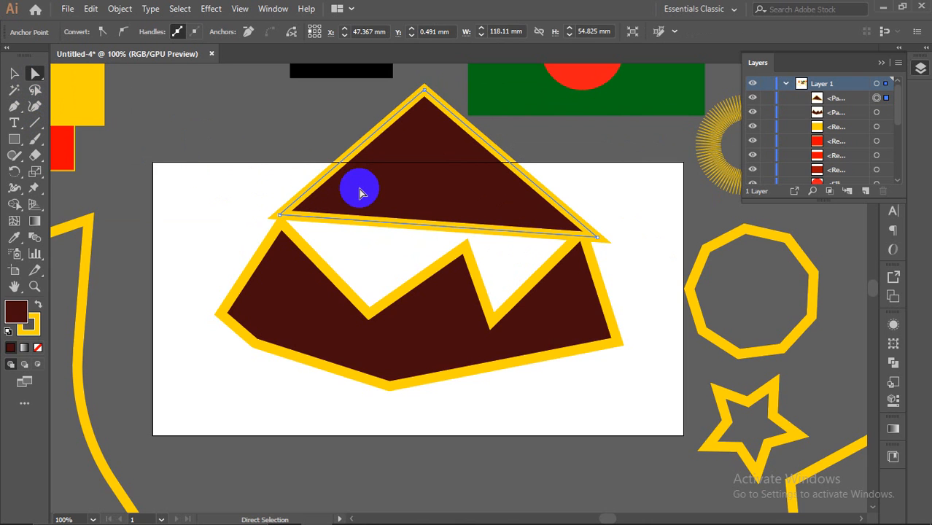
# Step: Move the triangle to the artboard's right edge and the zigzag shape just above the artboard
pyautogui.moveTo(374, 179); pyautogui.dragTo(676, 261)
pyautogui.moveTo(456, 332); pyautogui.dragTo(333, 121)
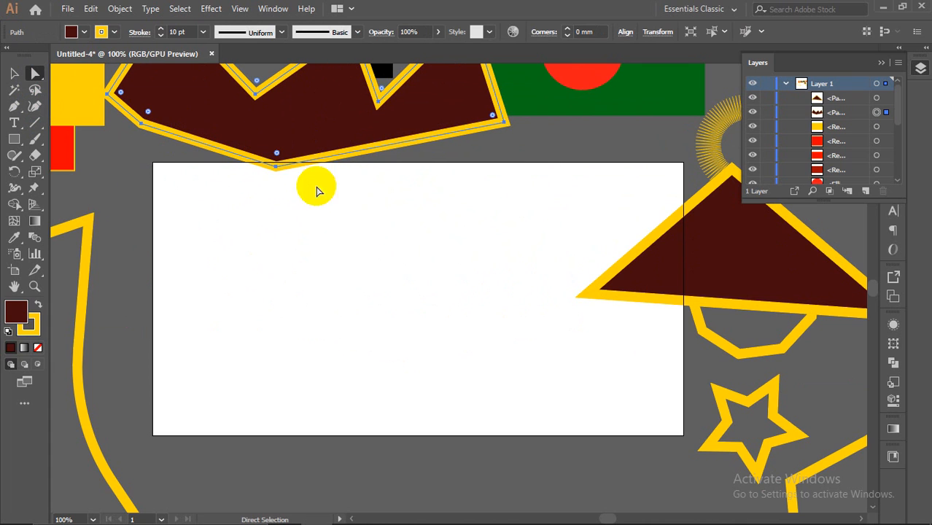
pyautogui.moveTo(270, 150); pyautogui.dragTo(272, 138)
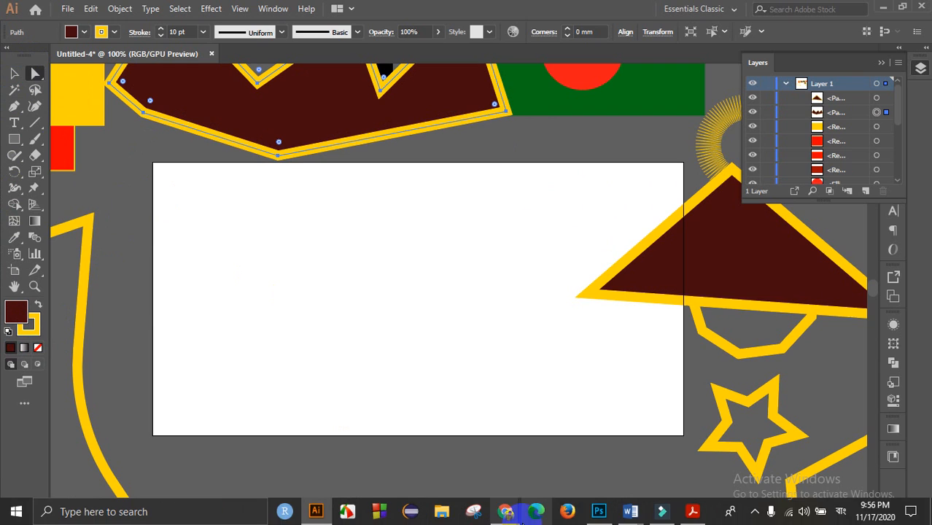
pyautogui.moveTo(18, 107); pyautogui.dragTo(67, 109)
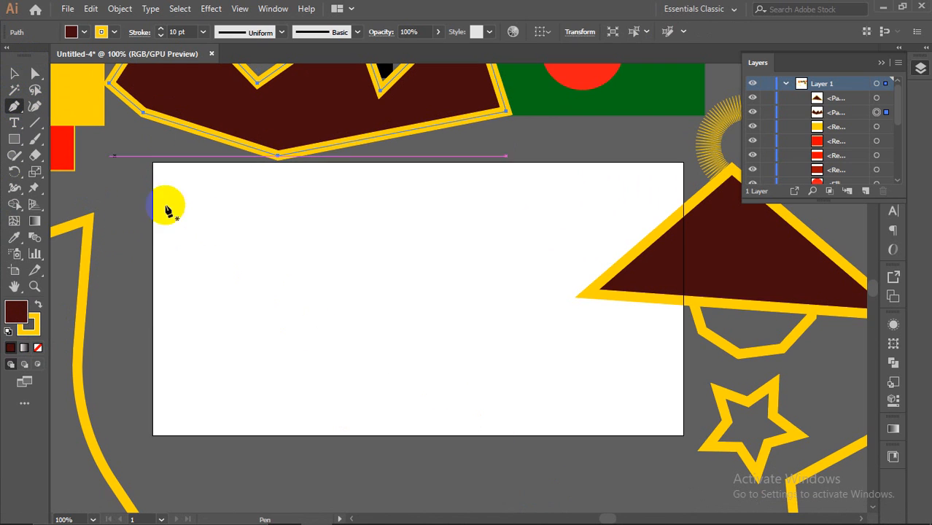
# Step: Draw a closed shape with a flat base and a curved top at the artboard's left
pyautogui.click(225, 315)
pyautogui.click(452, 315)
pyautogui.moveTo(405, 231); pyautogui.dragTo(300, 254)
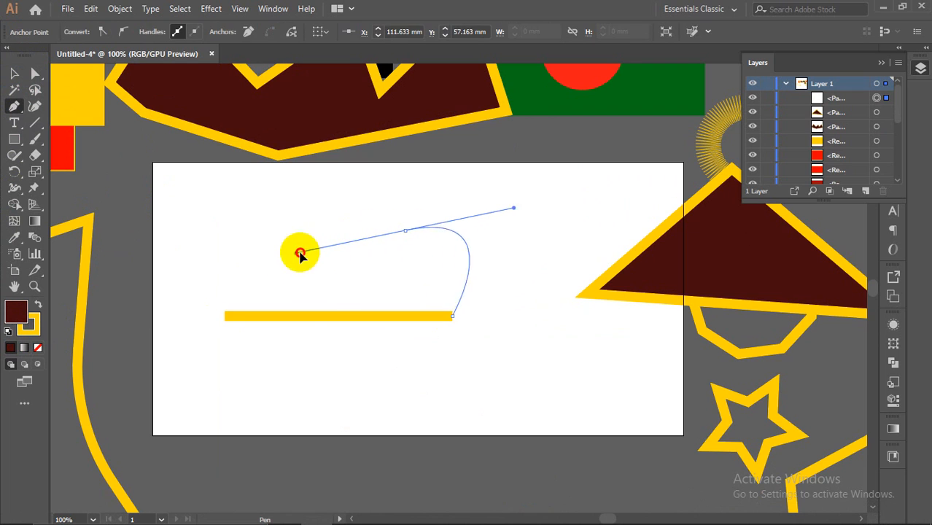
pyautogui.click(224, 315)
# Step: Add an anchor on the shape's curved top and pull it up-left into a rounded hump
pyautogui.click(36, 108)
pyautogui.moveTo(14, 106); pyautogui.dragTo(73, 134)
pyautogui.click(305, 277)
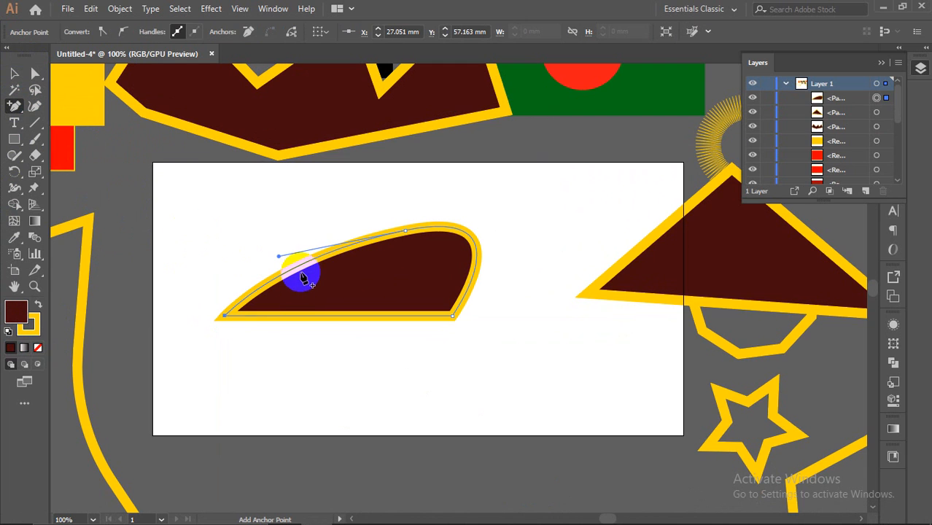
pyautogui.click(300, 268)
pyautogui.click(587, 288)
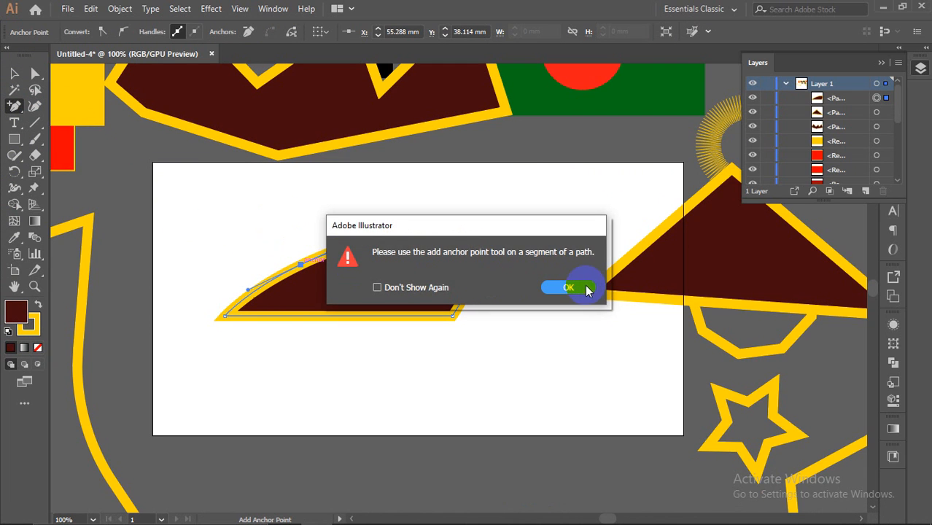
pyautogui.click(302, 266)
pyautogui.click(309, 277)
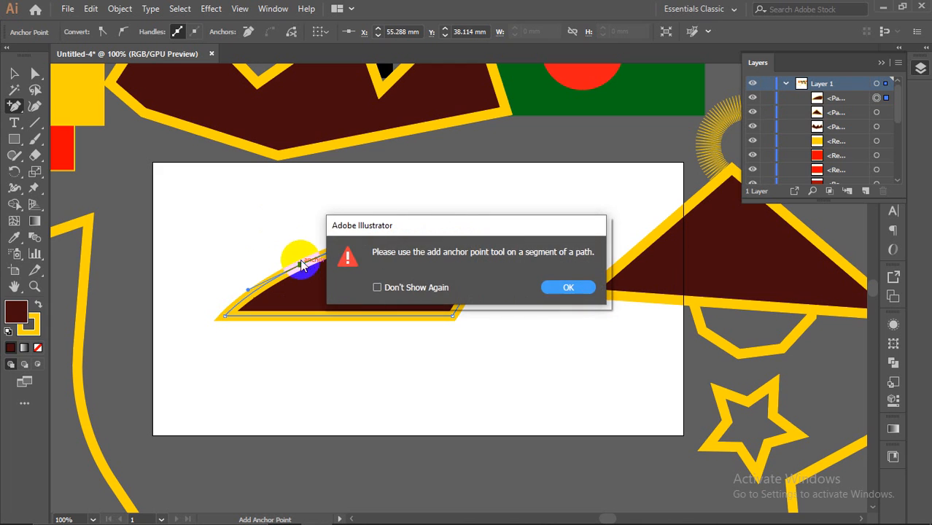
pyautogui.click(567, 287)
pyautogui.moveTo(34, 73); pyautogui.dragTo(73, 73)
pyautogui.moveTo(301, 264); pyautogui.dragTo(269, 176)
pyautogui.click(285, 225)
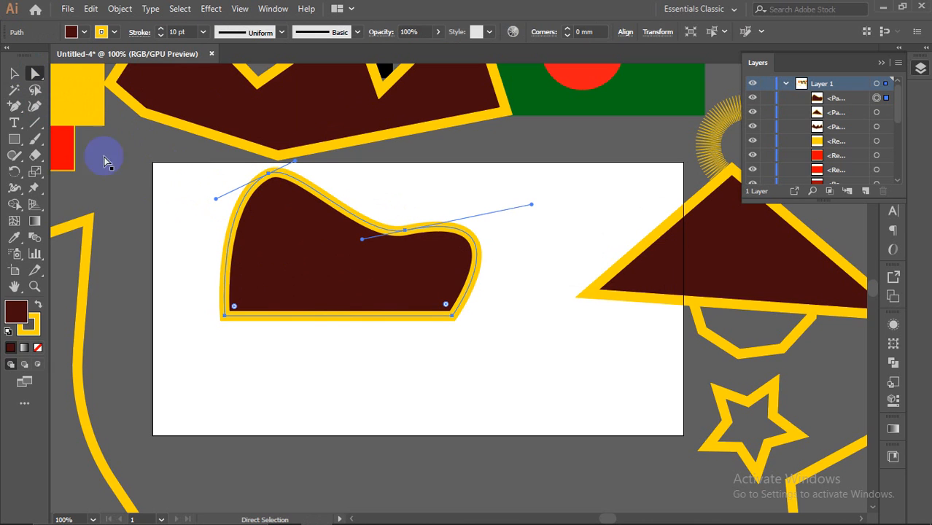
# Step: Delete the extra top anchor and convert the top anchor to a sharp corner
pyautogui.moveTo(10, 105); pyautogui.dragTo(81, 137)
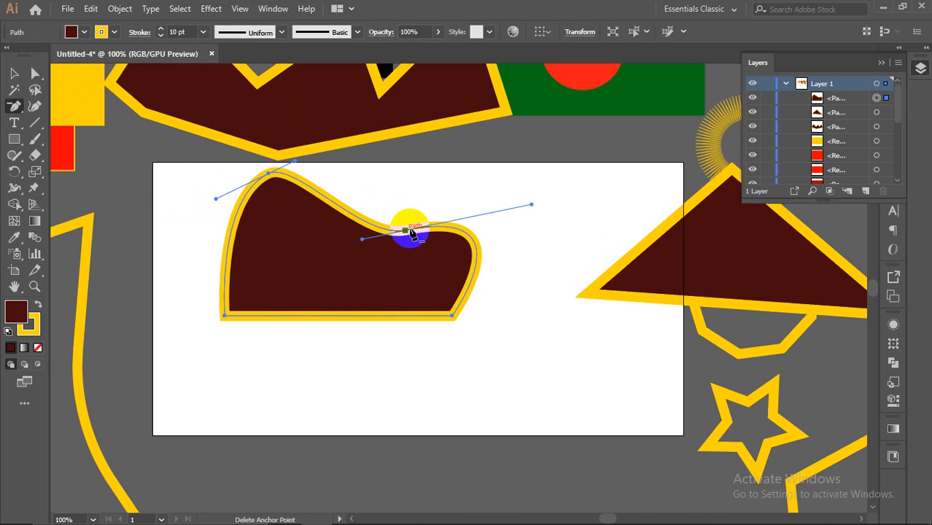
pyautogui.click(407, 232)
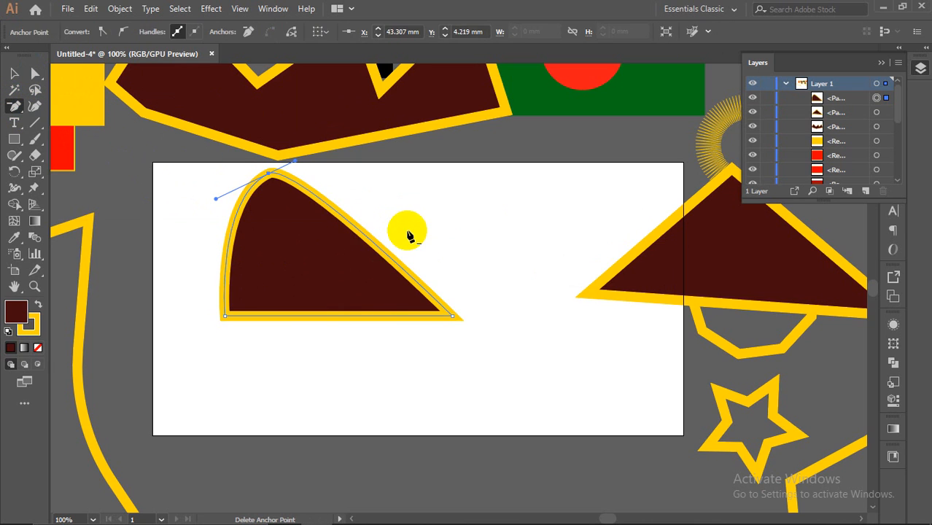
pyautogui.moveTo(13, 117); pyautogui.dragTo(51, 169)
pyautogui.click(269, 175)
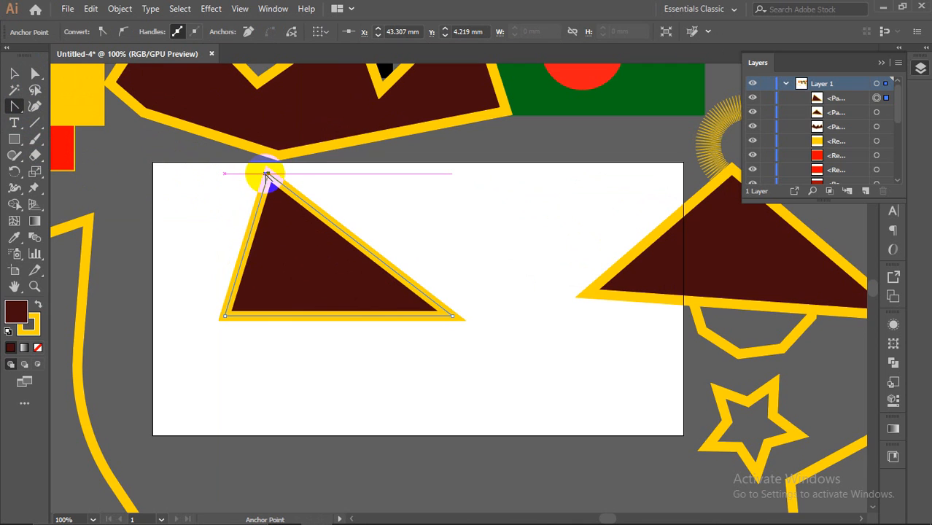
# Step: Toggle the top anchor between smooth and corner, leaving it a sharp corner
pyautogui.click(125, 33)
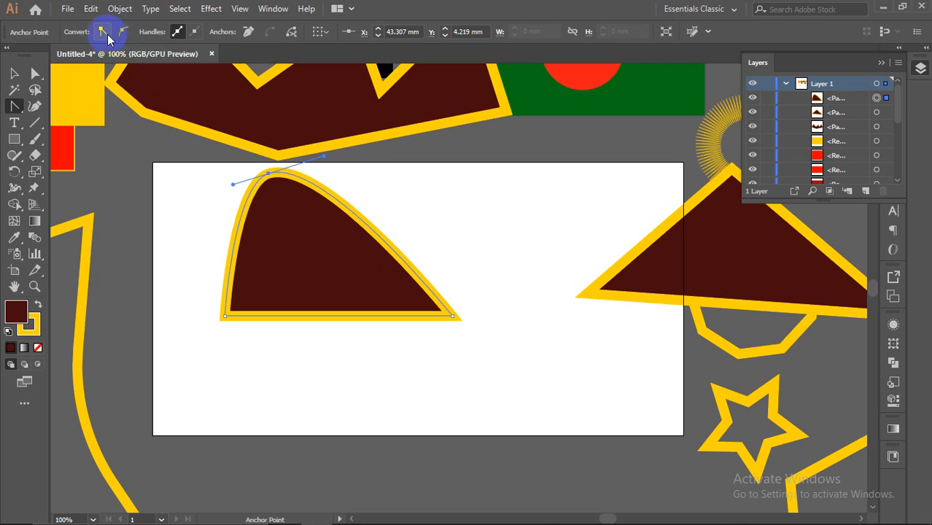
pyautogui.click(103, 33)
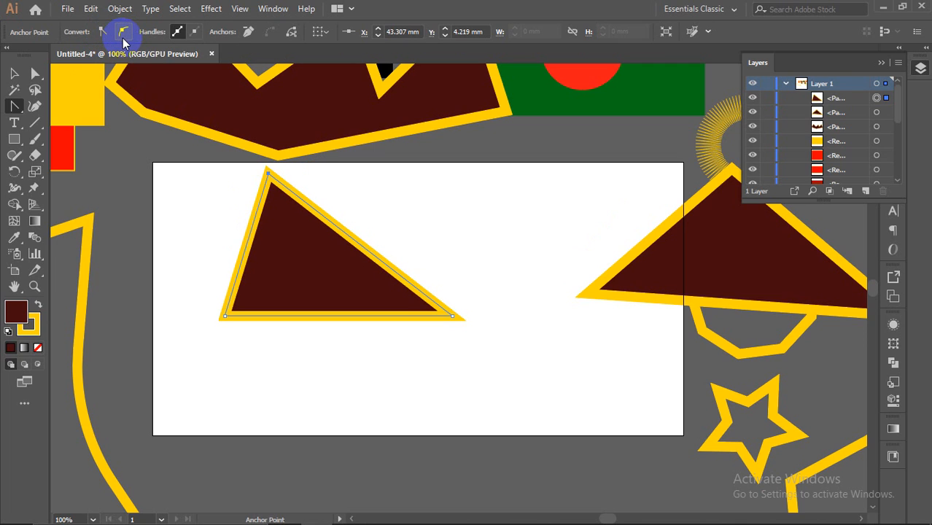
pyautogui.click(123, 36)
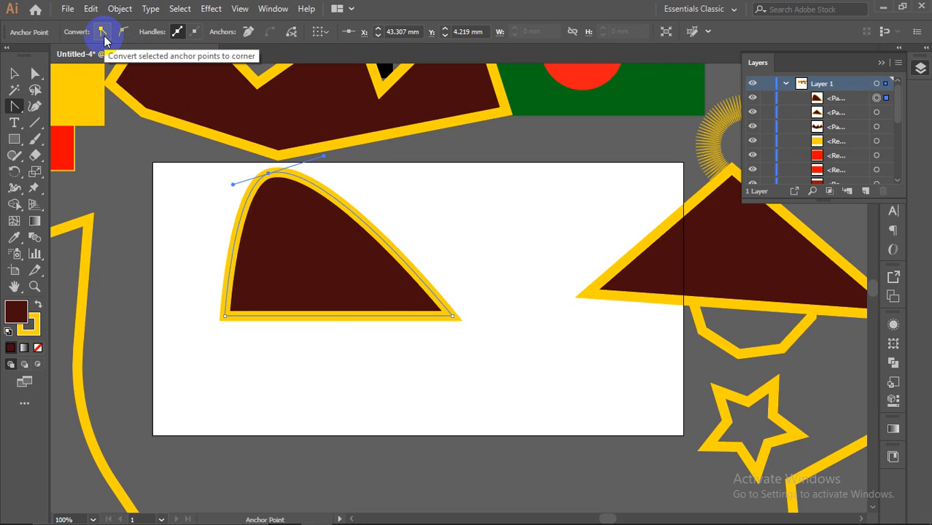
pyautogui.click(103, 33)
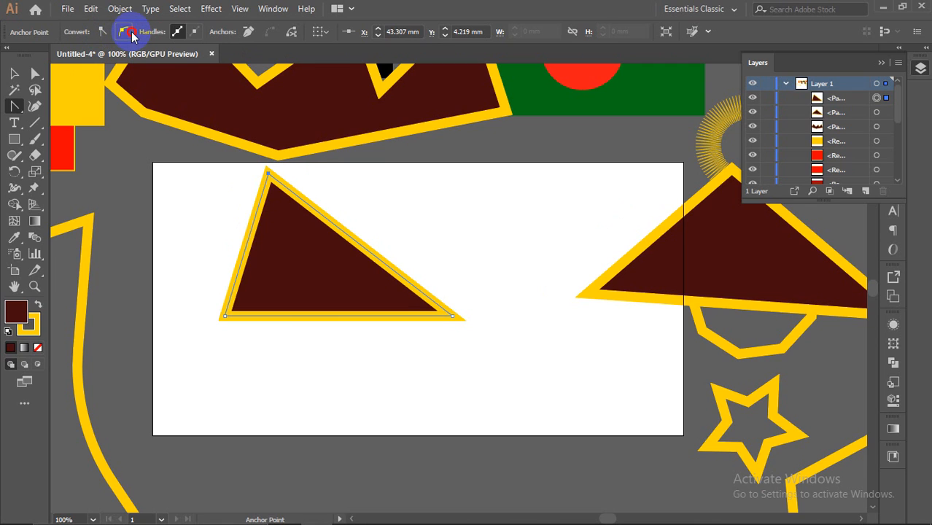
pyautogui.click(130, 35)
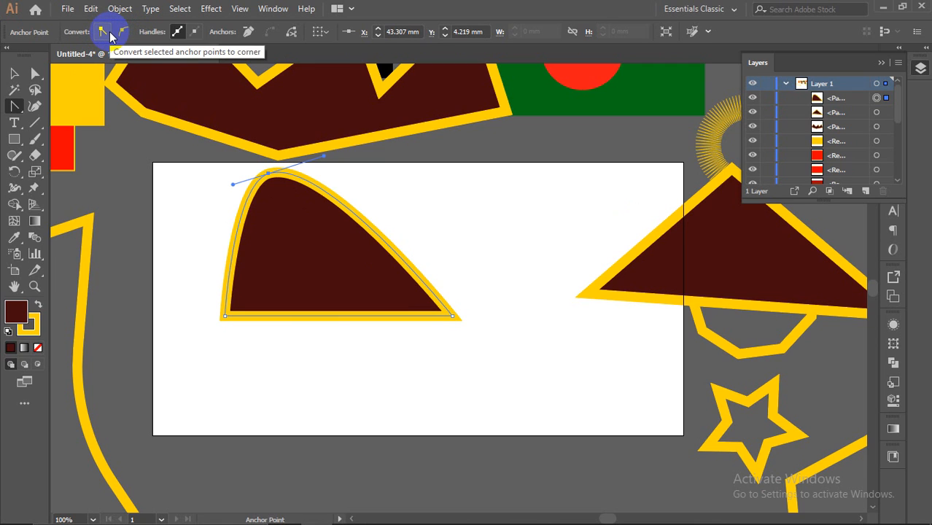
pyautogui.click(102, 33)
pyautogui.click(126, 33)
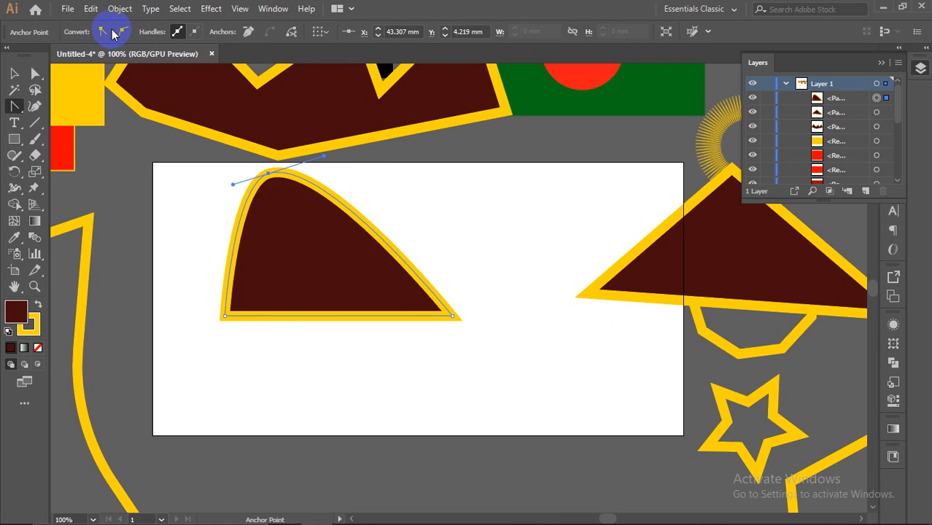
pyautogui.click(109, 32)
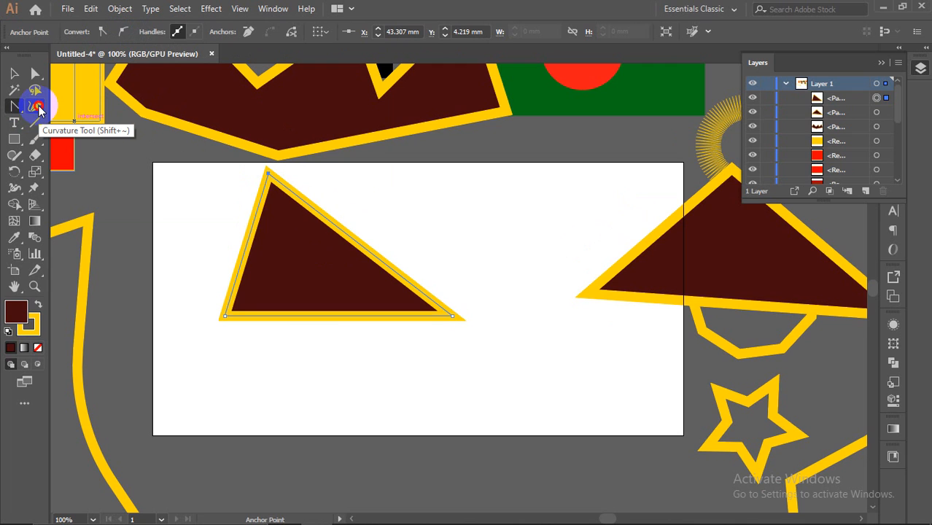
# Step: Bend the triangle's right edge into a dome with the Curvature tool and move it up-right
pyautogui.click(36, 107)
pyautogui.moveTo(353, 242); pyautogui.dragTo(426, 170)
pyautogui.click(15, 74)
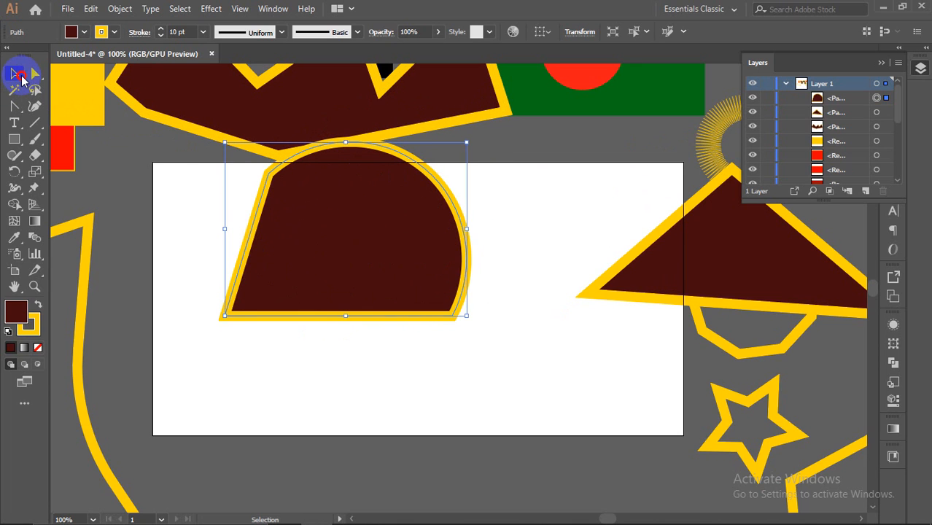
pyautogui.click(418, 159)
pyautogui.moveTo(417, 165); pyautogui.dragTo(698, 81)
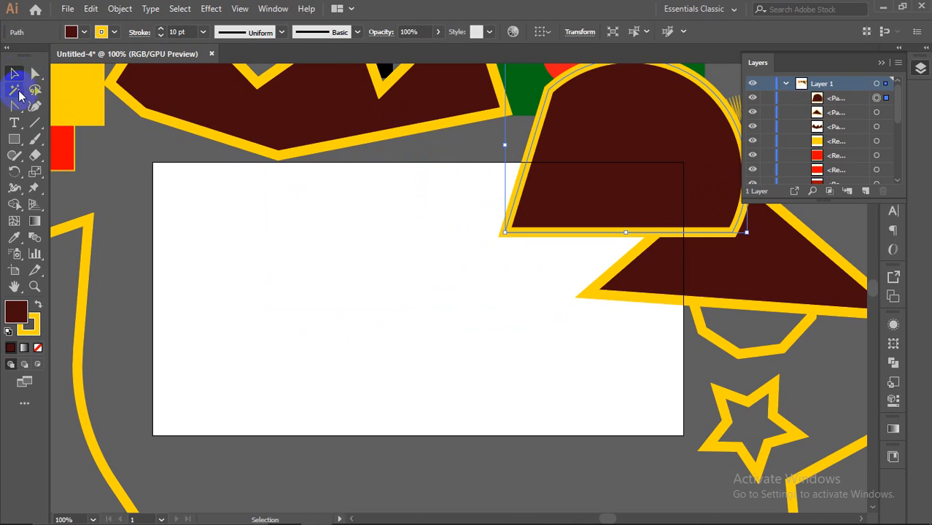
# Step: Reshape the dome's left edge off the artboard's upper right
pyautogui.click(37, 75)
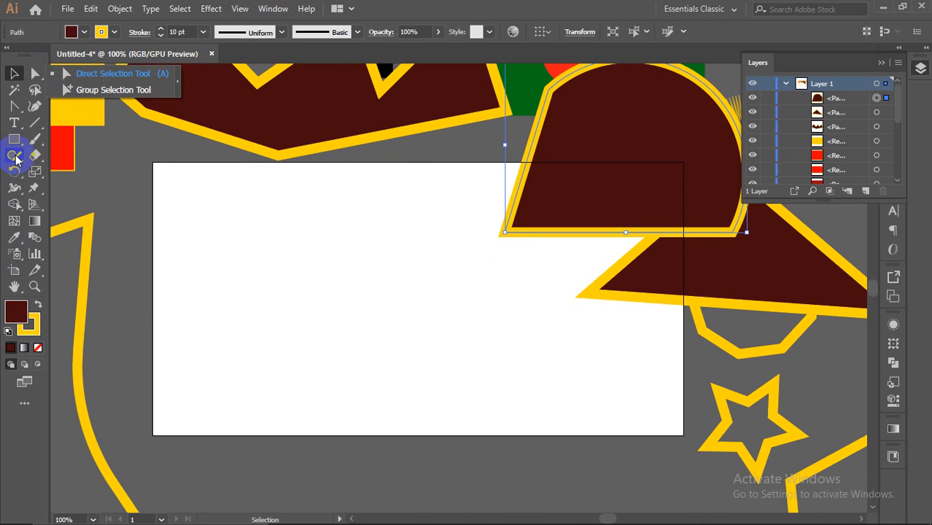
pyautogui.moveTo(18, 143); pyautogui.dragTo(54, 154)
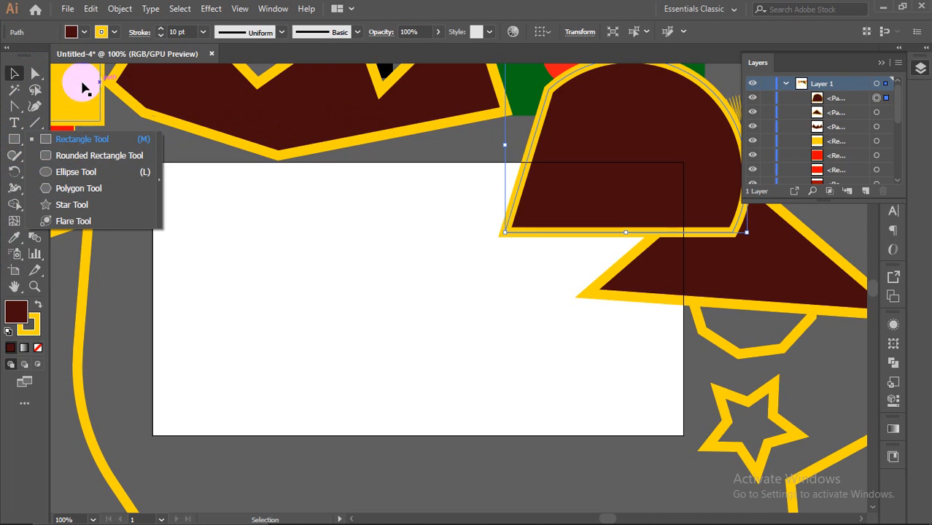
pyautogui.click(112, 117)
pyautogui.moveTo(527, 156); pyautogui.dragTo(679, 113)
pyautogui.moveTo(14, 105); pyautogui.dragTo(41, 98)
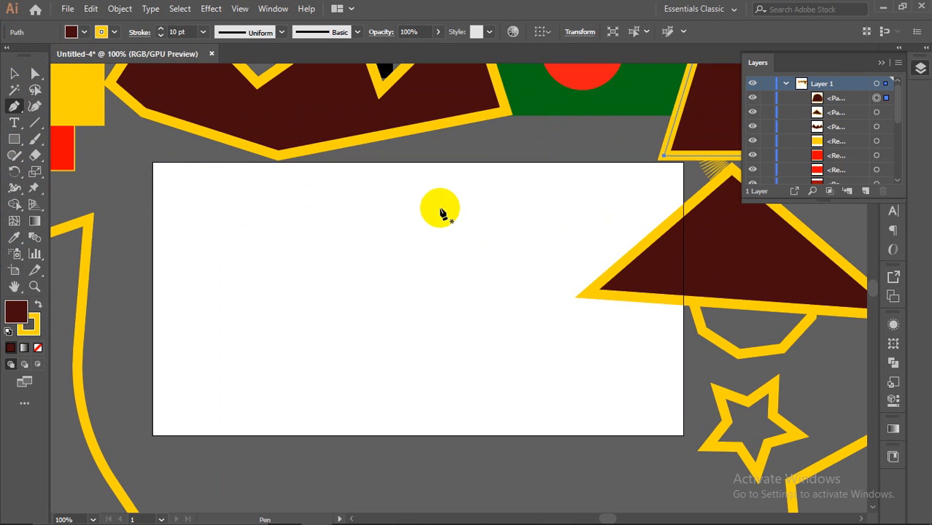
pyautogui.scroll(-4, 440, 213)
pyautogui.scroll(1, 439, 212)
pyautogui.moveTo(217, 118); pyautogui.dragTo(625, 391)
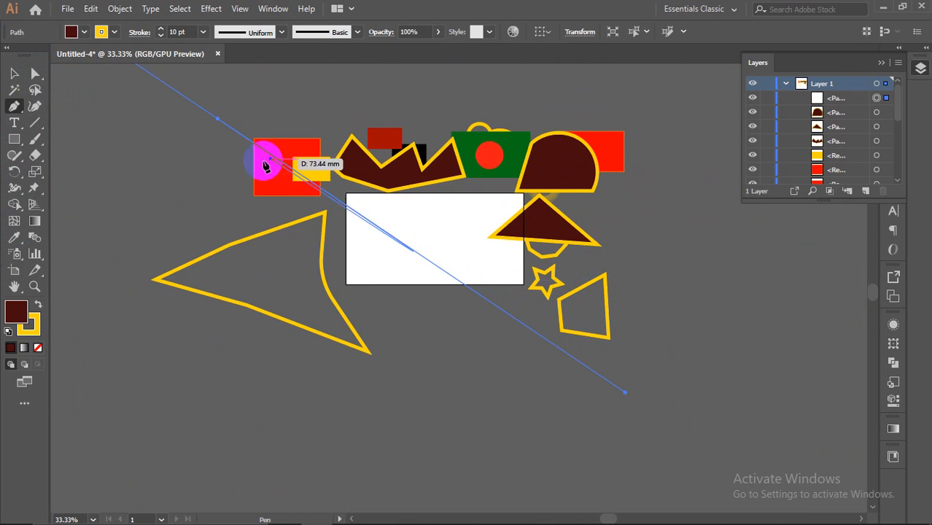
pyautogui.click(162, 205)
pyautogui.click(217, 118)
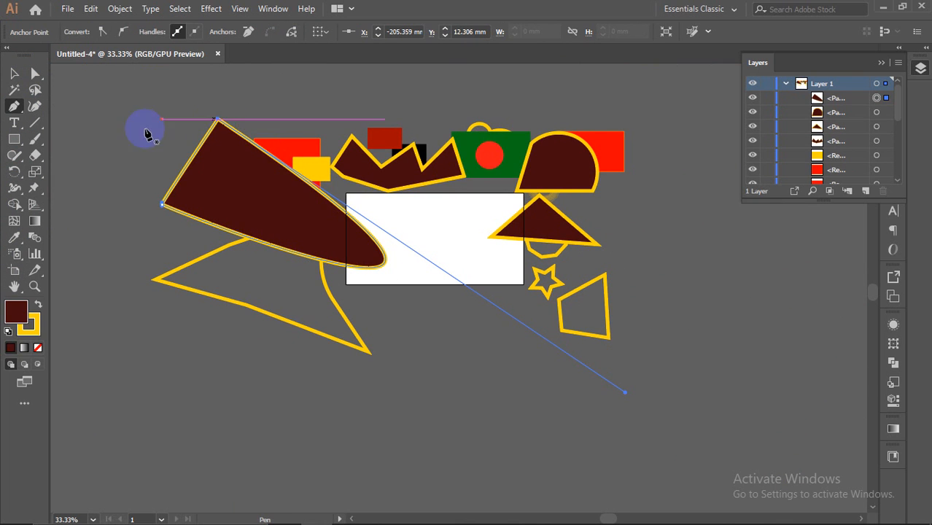
pyautogui.click(14, 74)
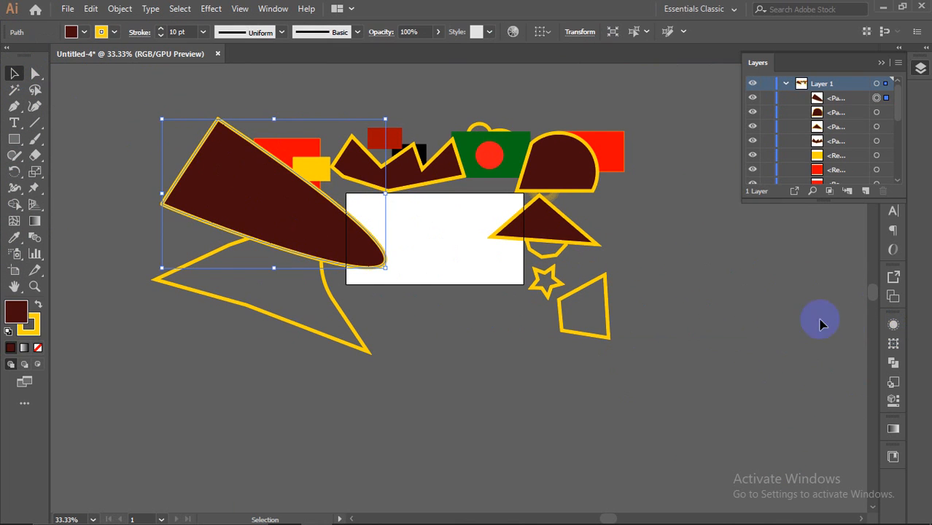
pyautogui.scroll(-2, 765, 283)
pyautogui.moveTo(514, 249); pyautogui.dragTo(375, 250)
pyautogui.click(854, 397)
pyautogui.scroll(2, 846, 390)
pyautogui.scroll(-2, 662, 349)
pyautogui.scroll(1, 675, 314)
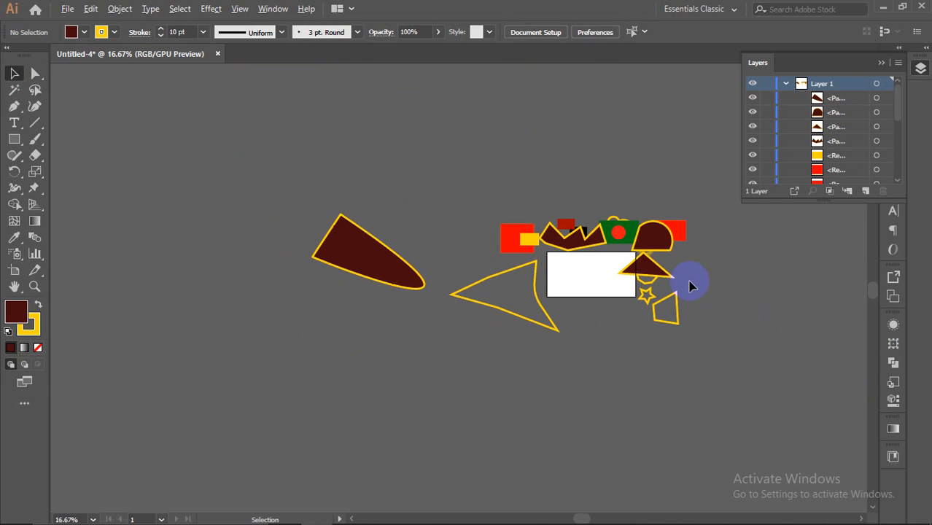
pyautogui.scroll(1, 705, 315)
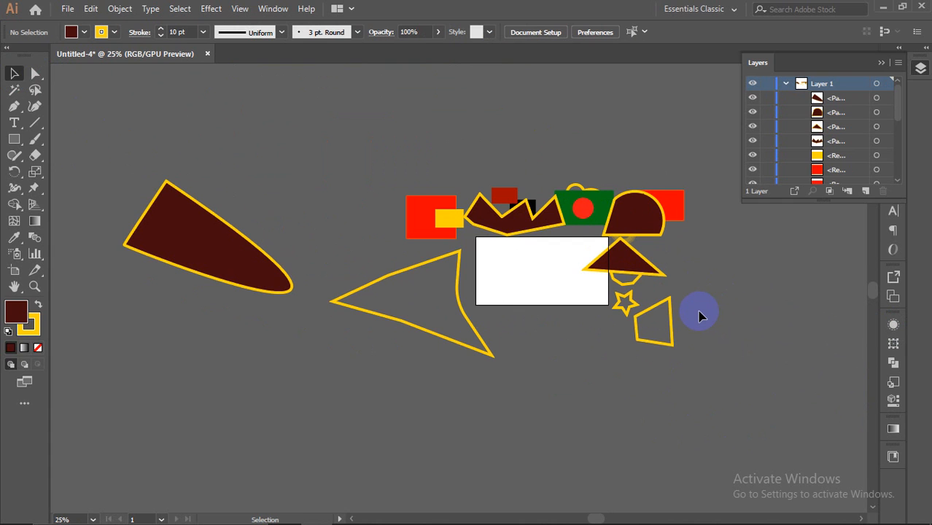
pyautogui.scroll(4, 714, 345)
pyautogui.scroll(-3, 714, 339)
pyautogui.scroll(3, 657, 339)
pyautogui.scroll(-4, 619, 339)
pyautogui.scroll(2, 516, 298)
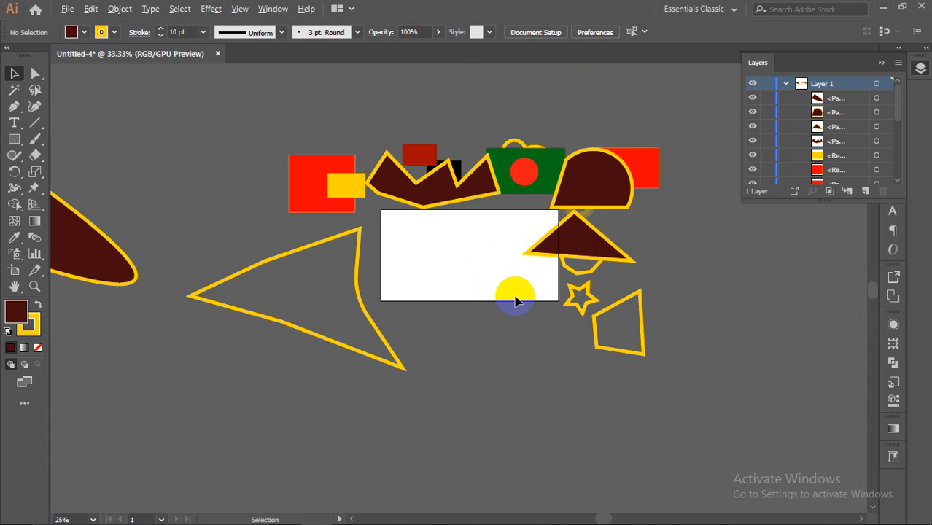
pyautogui.scroll(-3, 515, 301)
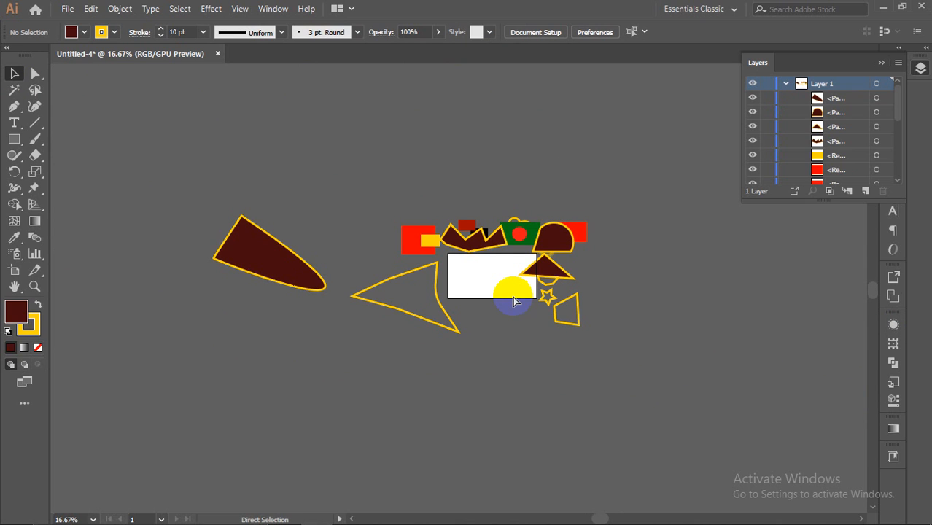
pyautogui.hotkey('ctrl', 'z')
pyautogui.hotkey('ctrl', 'z')
pyautogui.hotkey('ctrl', 'z')
pyautogui.hotkey('ctrl', 'z')
pyautogui.hotkey('ctrl', 'z')
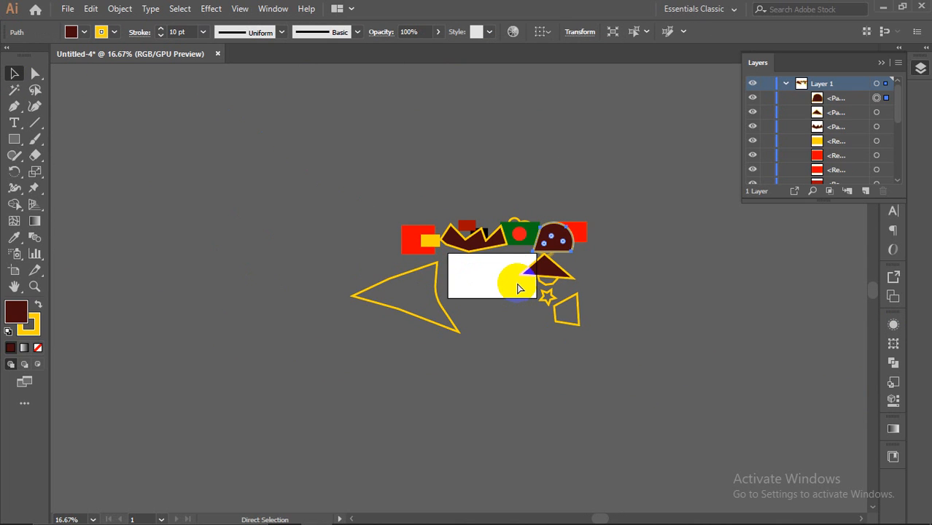
pyautogui.click(478, 276)
pyautogui.scroll(2, 479, 276)
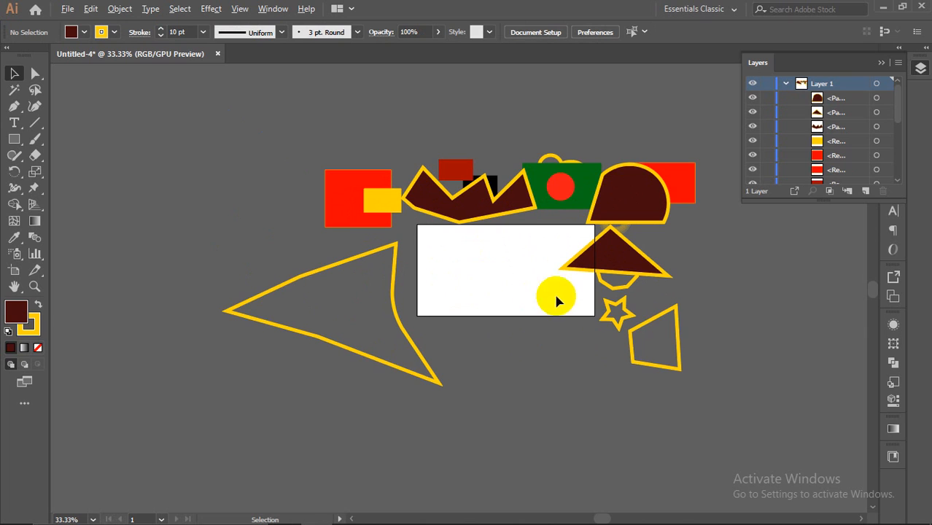
pyautogui.scroll(1, 656, 312)
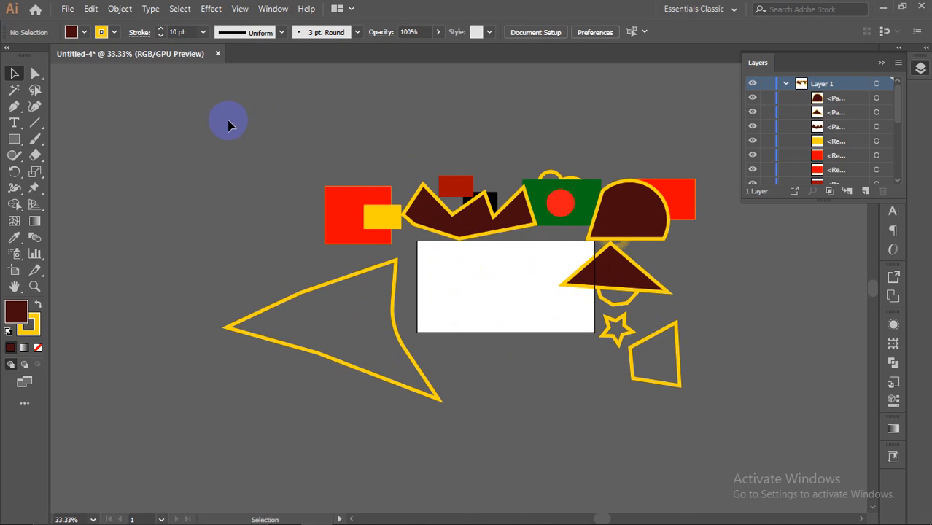
# Step: Select all artwork with Ctrl+A and delete it, leaving Layer 1 empty
pyautogui.hotkey('ctrl', 'a')
pyautogui.press('Delete')
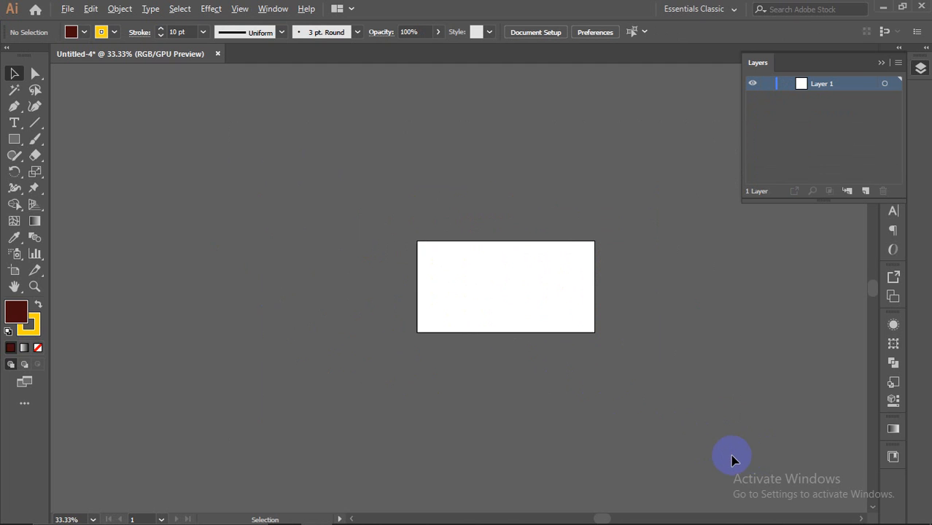
pyautogui.scroll(3, 717, 422)
pyautogui.scroll(-3, 652, 378)
pyautogui.scroll(2, 401, 267)
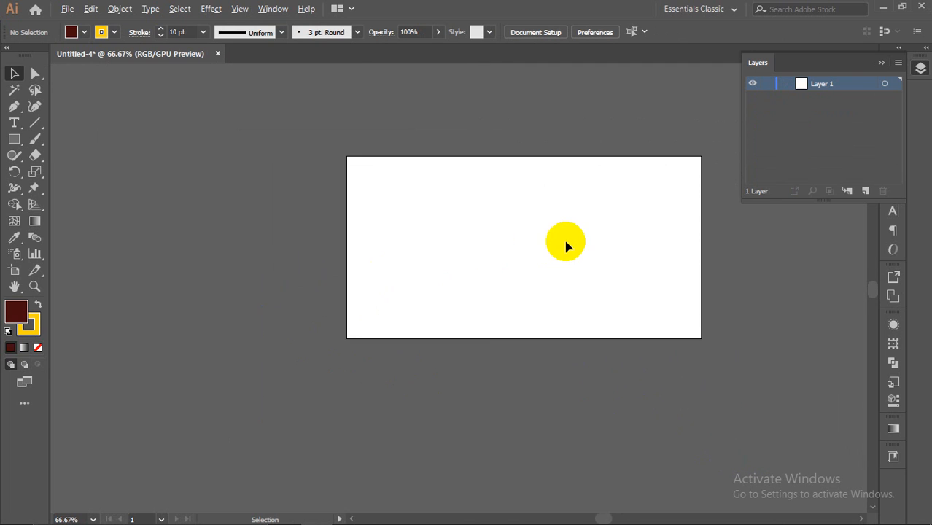
pyautogui.scroll(1, 568, 245)
# Step: Collapse the Layers panel into the dock
pyautogui.click(882, 62)
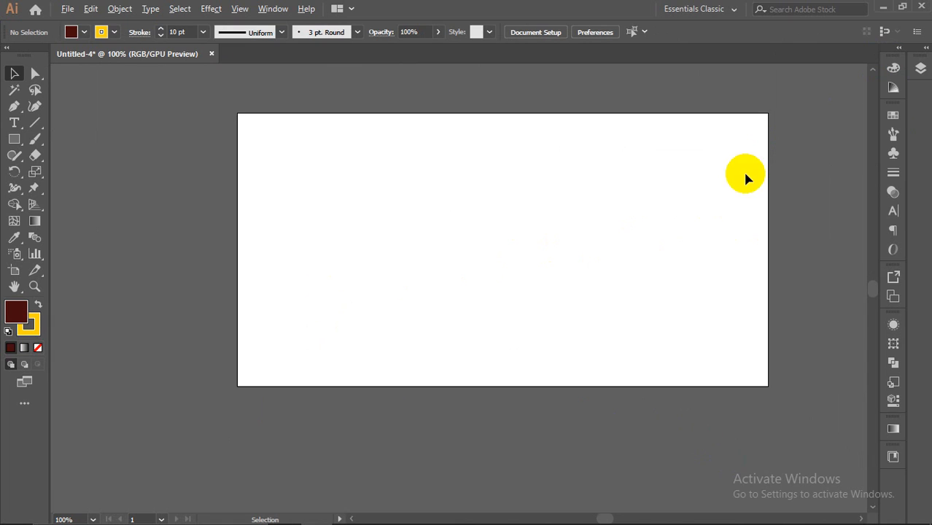
pyautogui.scroll(1, 774, 181)
pyautogui.scroll(-1, 622, 203)
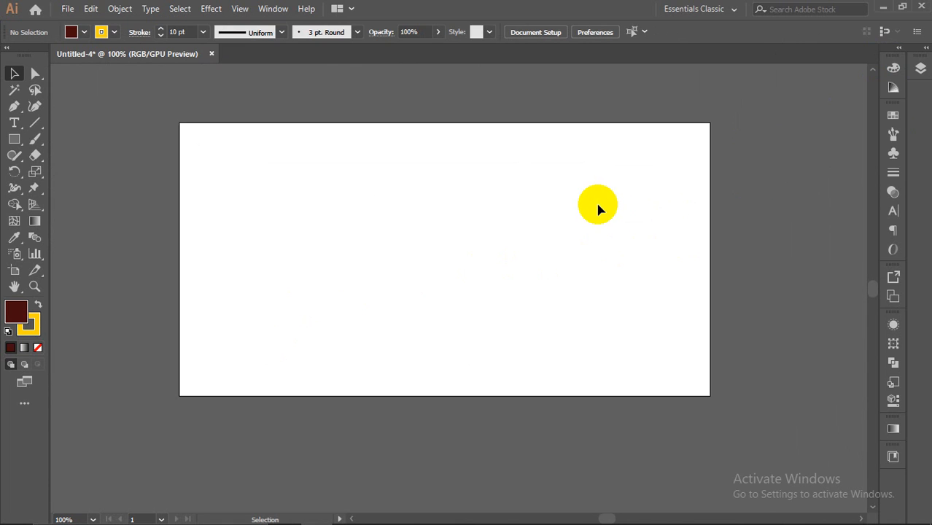
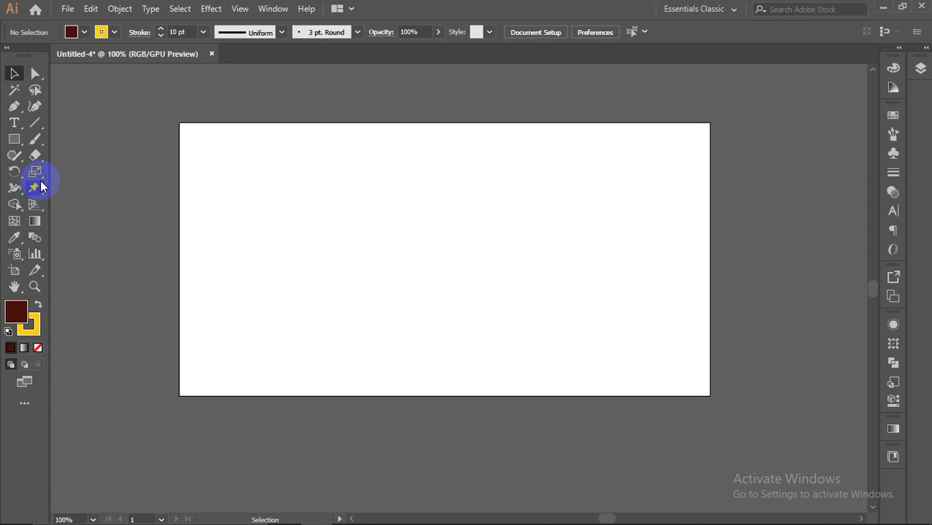
# Step: Draw a rectangle in the middle of the artboard with the Rectangle Tool
pyautogui.moveTo(14, 139); pyautogui.dragTo(46, 206)
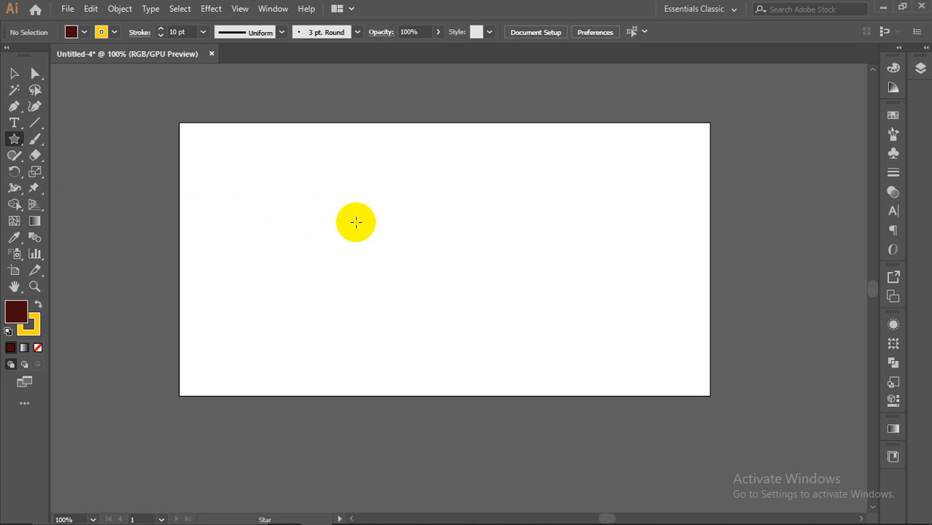
pyautogui.moveTo(16, 145); pyautogui.dragTo(71, 136)
pyautogui.moveTo(358, 204)
pyautogui.mouseDown()
pyautogui.moveTo(539, 273)
pyautogui.moveTo(534, 288)
pyautogui.mouseUp()
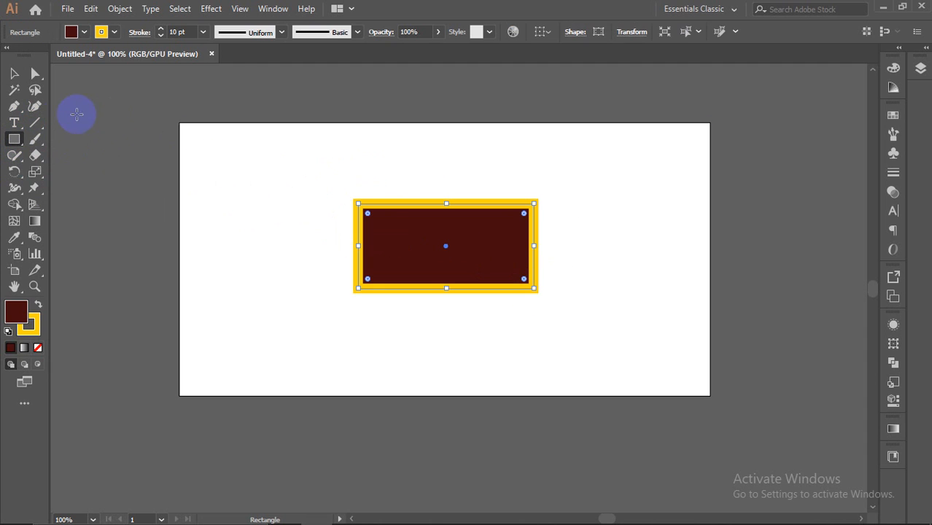
# Step: Fill the rectangle dark navy (06004F) and set its stroke to None
pyautogui.doubleClick(20, 321)
pyautogui.moveTo(554, 252)
pyautogui.mouseDown()
pyautogui.moveTo(529, 244)
pyautogui.moveTo(529, 316)
pyautogui.mouseUp()
pyautogui.click(681, 194)
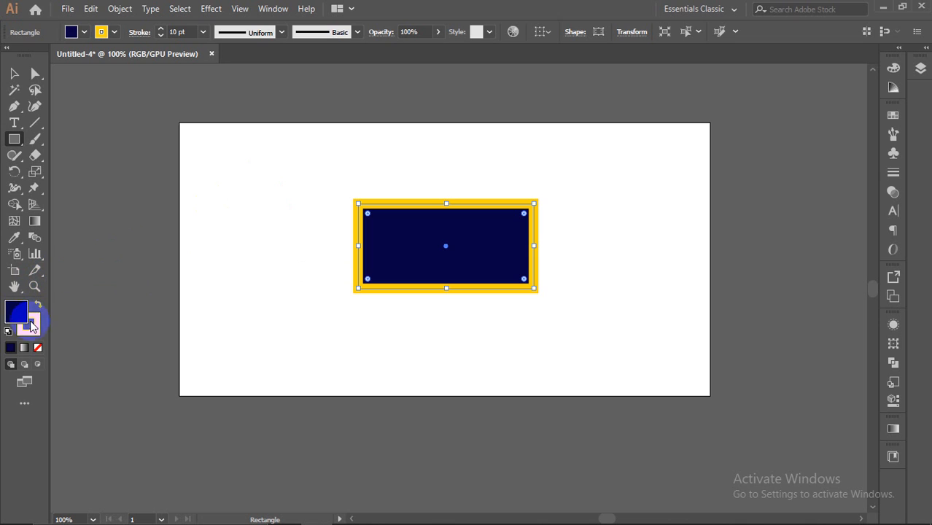
pyautogui.click(32, 327)
pyautogui.click(38, 348)
# Step: Add an anchor in the middle of the top edge and pull it down into a V notch
pyautogui.click(35, 73)
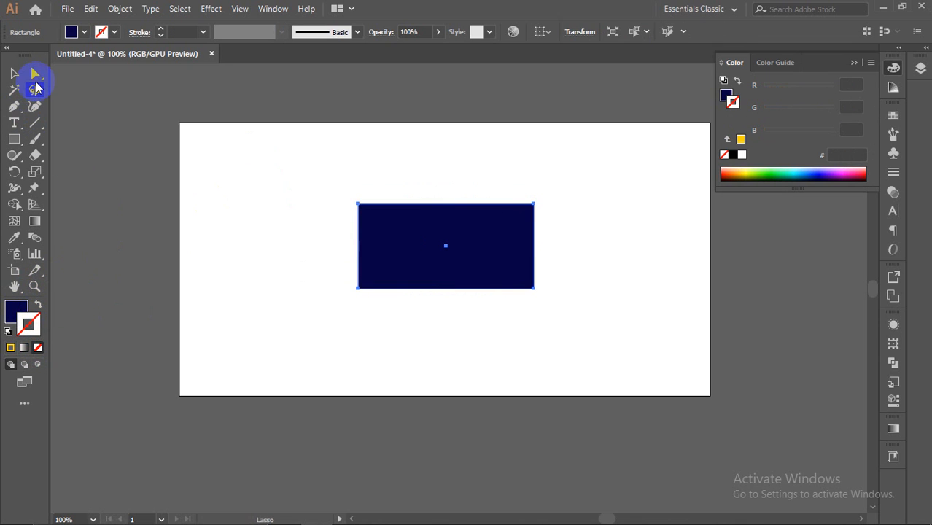
pyautogui.click(533, 205)
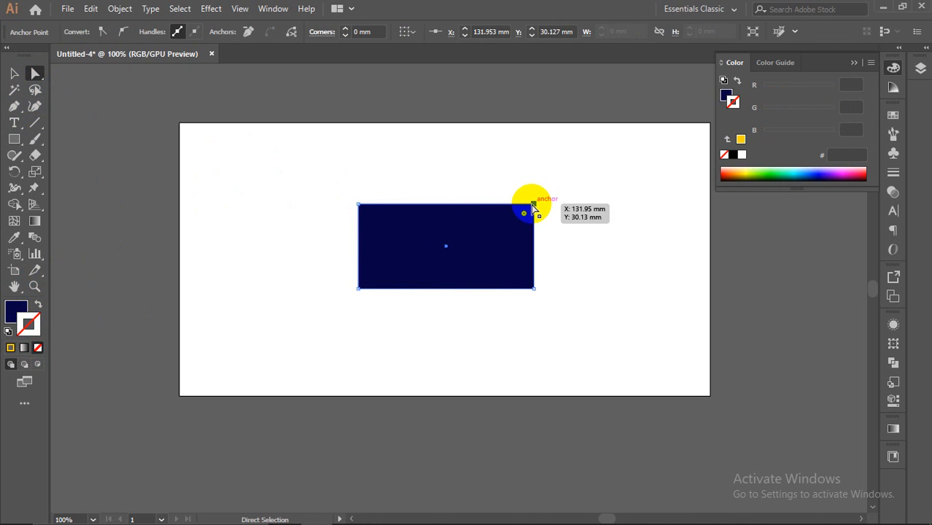
pyautogui.moveTo(14, 111); pyautogui.dragTo(63, 120)
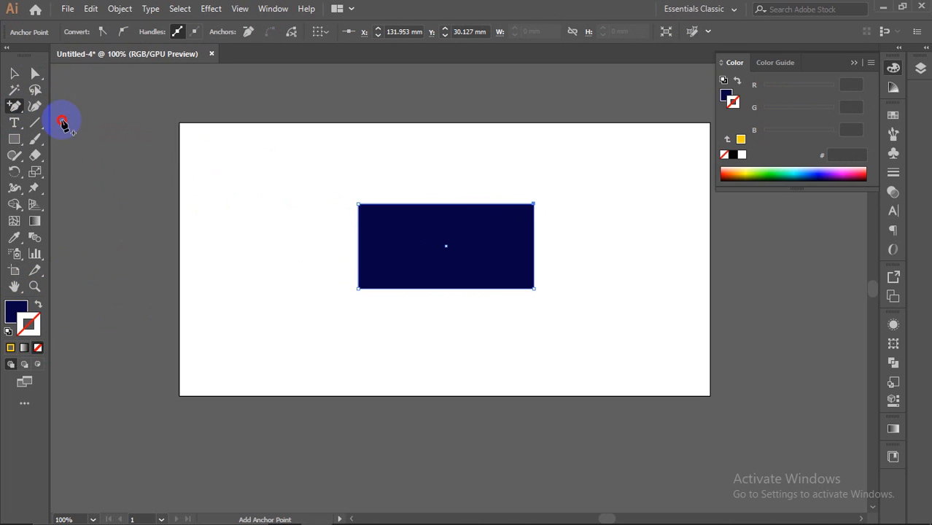
pyautogui.click(448, 205)
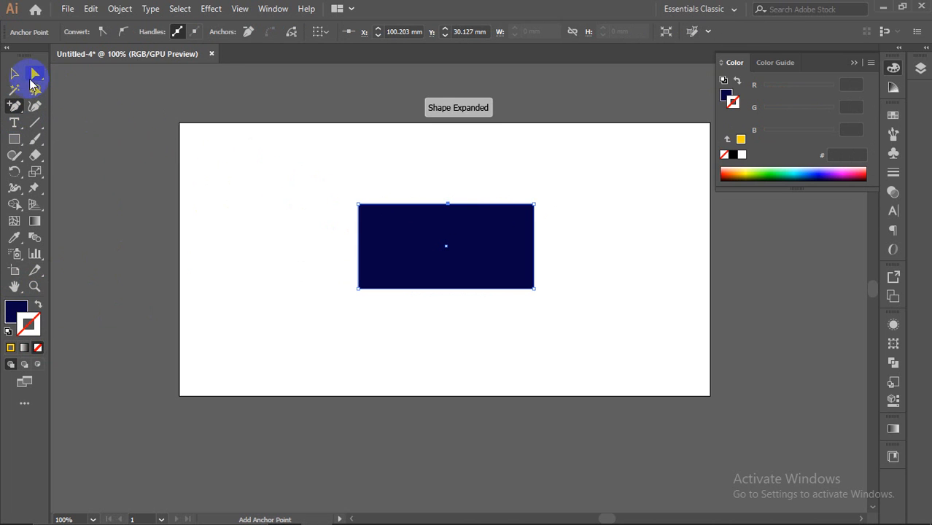
pyautogui.click(34, 75)
pyautogui.click(381, 231)
pyautogui.moveTo(451, 214); pyautogui.dragTo(445, 245)
# Step: Move the right and left edges inward to narrow the torso, the left by 6.86 mm
pyautogui.click(533, 287)
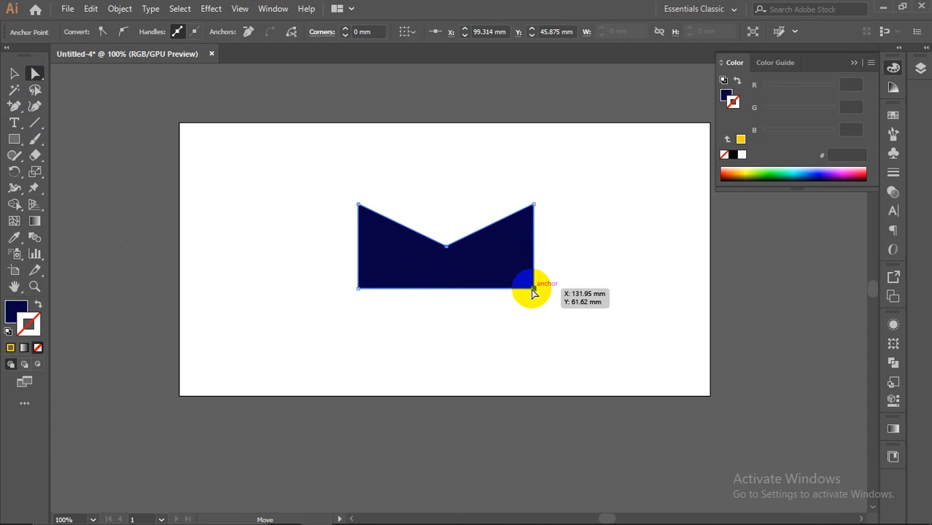
pyautogui.keyDown('shift'); pyautogui.click(535, 204); pyautogui.keyUp('shift')
pyautogui.moveTo(536, 252); pyautogui.dragTo(520, 248)
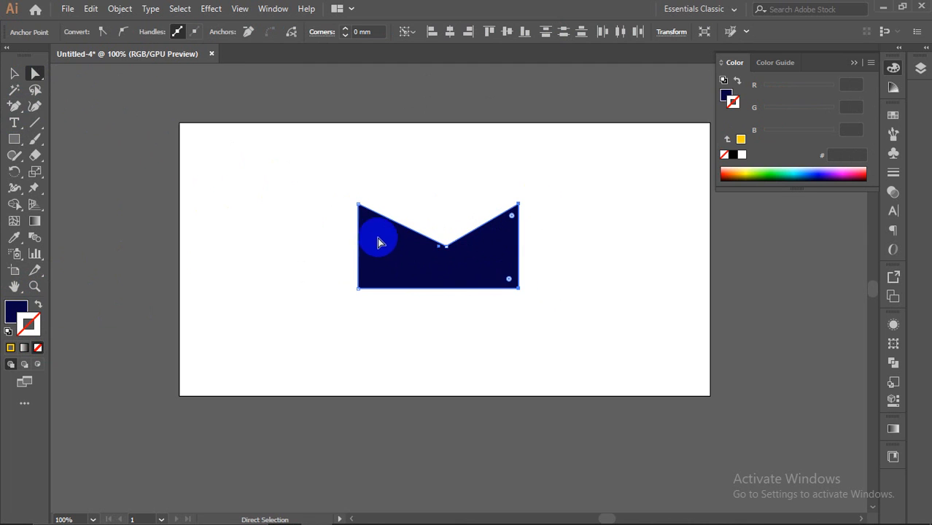
pyautogui.click(358, 205)
pyautogui.keyDown('shift'); pyautogui.click(356, 288); pyautogui.keyUp('shift')
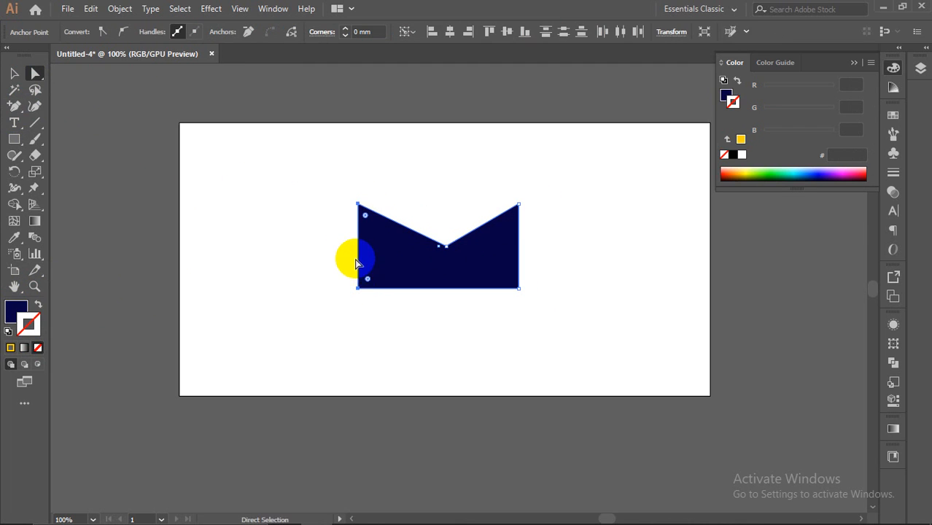
pyautogui.moveTo(357, 254); pyautogui.dragTo(377, 254)
pyautogui.click(576, 254)
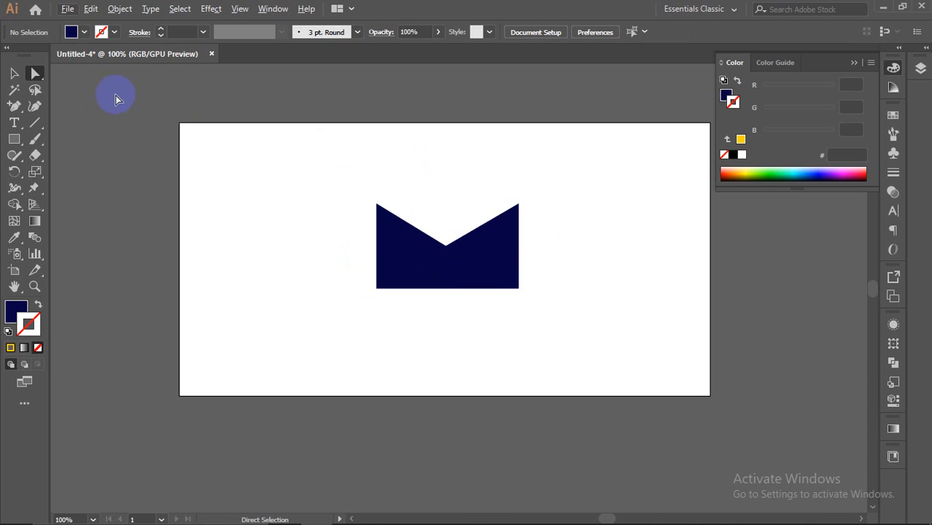
# Step: Draw an oval just above the notched torso, fill it black, then deselect it
pyautogui.click(15, 138)
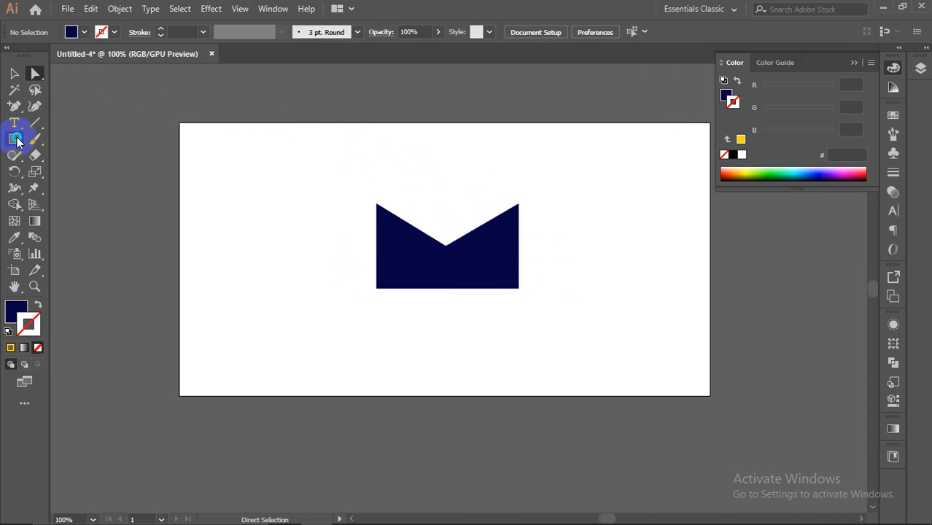
pyautogui.click(69, 172)
pyautogui.moveTo(406, 124); pyautogui.dragTo(493, 219)
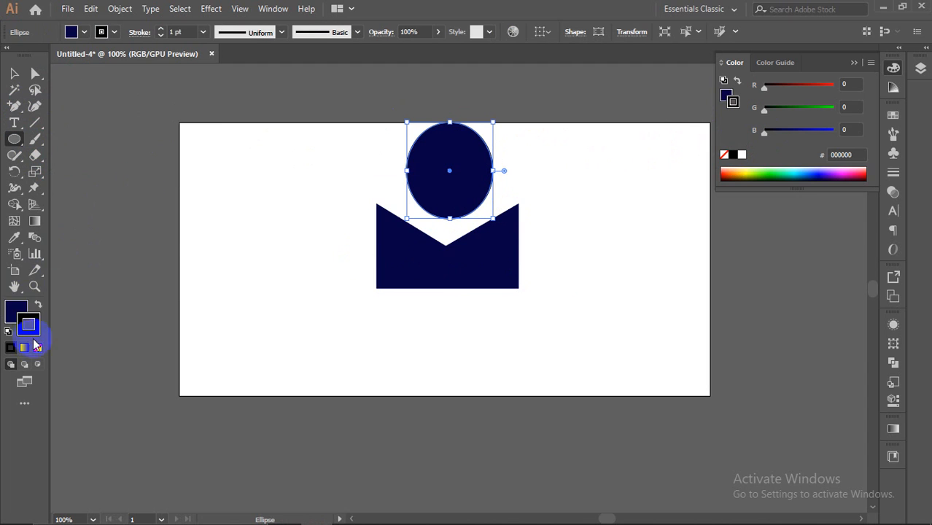
pyautogui.click(22, 316)
pyautogui.click(731, 154)
pyautogui.click(15, 74)
pyautogui.click(245, 109)
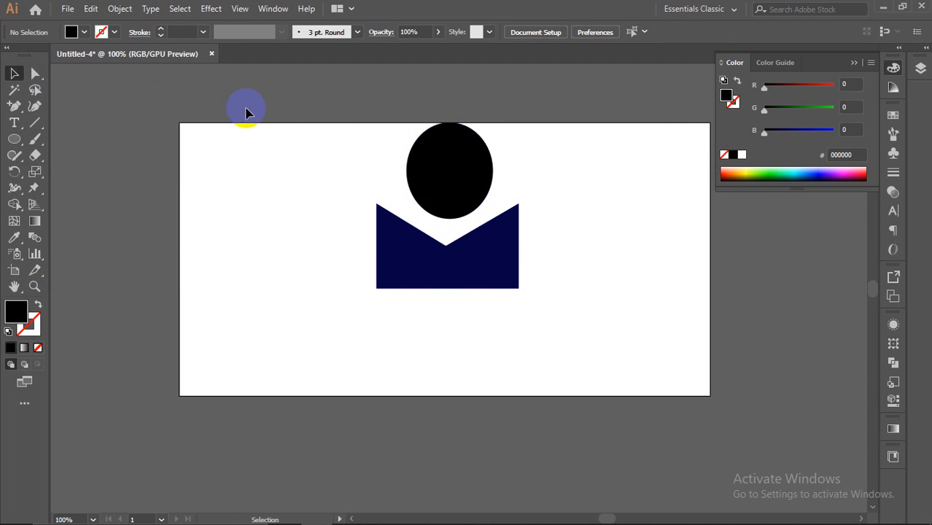
# Step: Add a 'Lorem ipsum' caption below the torso with a pasted, shortened meeting link
pyautogui.scroll(-1, 478, 249)
pyautogui.scroll(1, 481, 286)
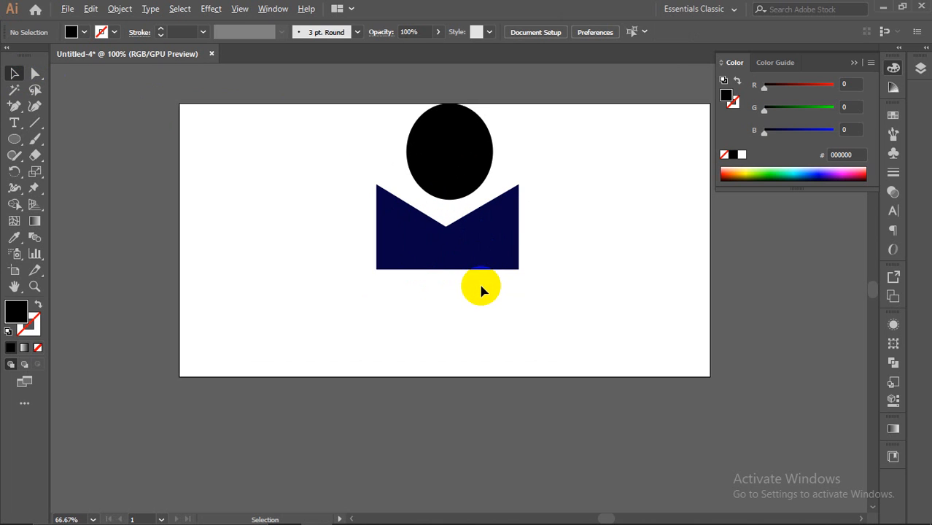
pyautogui.click(14, 123)
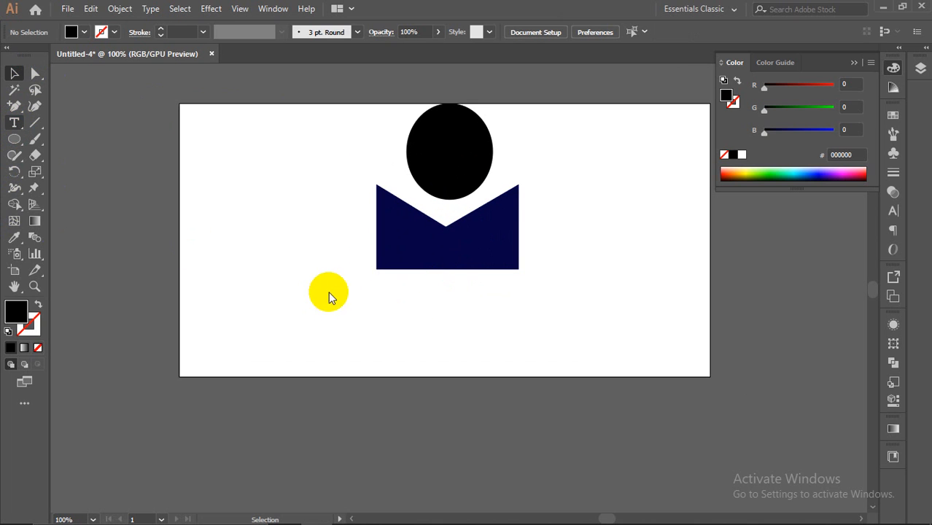
pyautogui.click(375, 282)
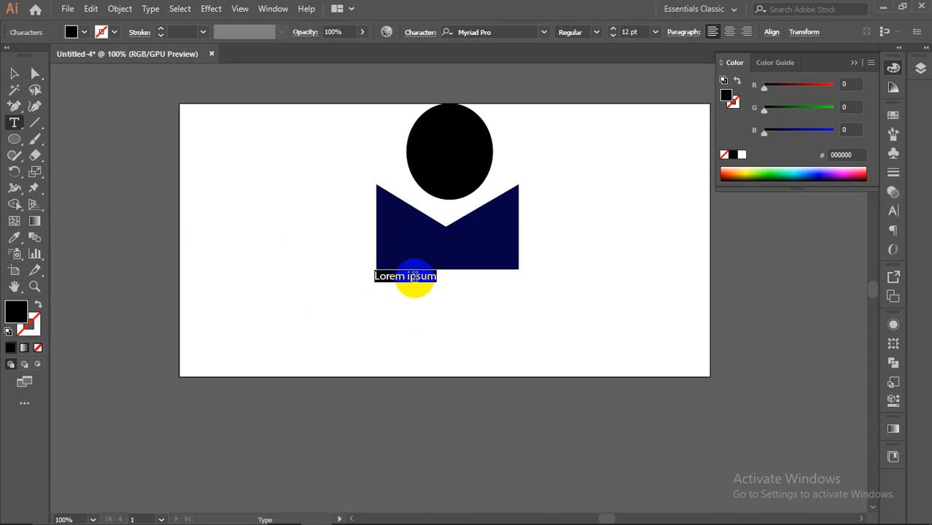
pyautogui.click(438, 279)
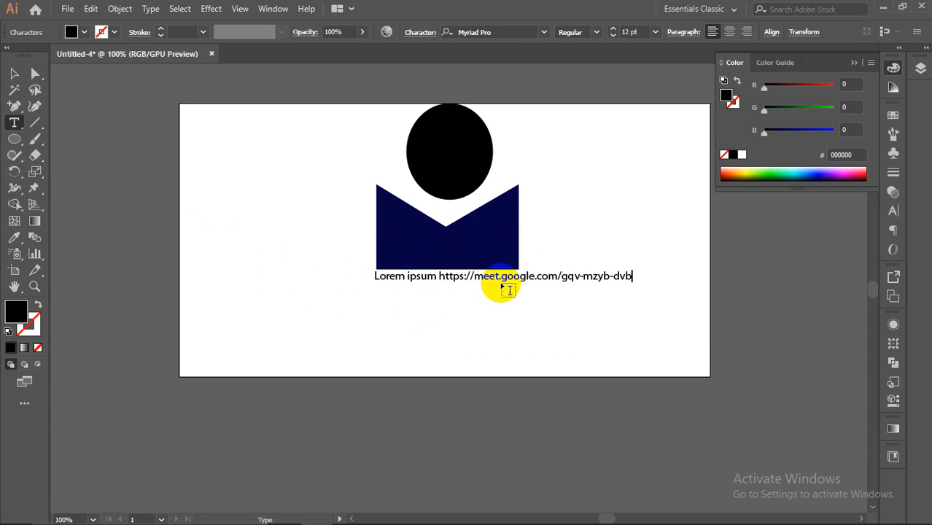
pyautogui.moveTo(521, 277); pyautogui.dragTo(689, 276)
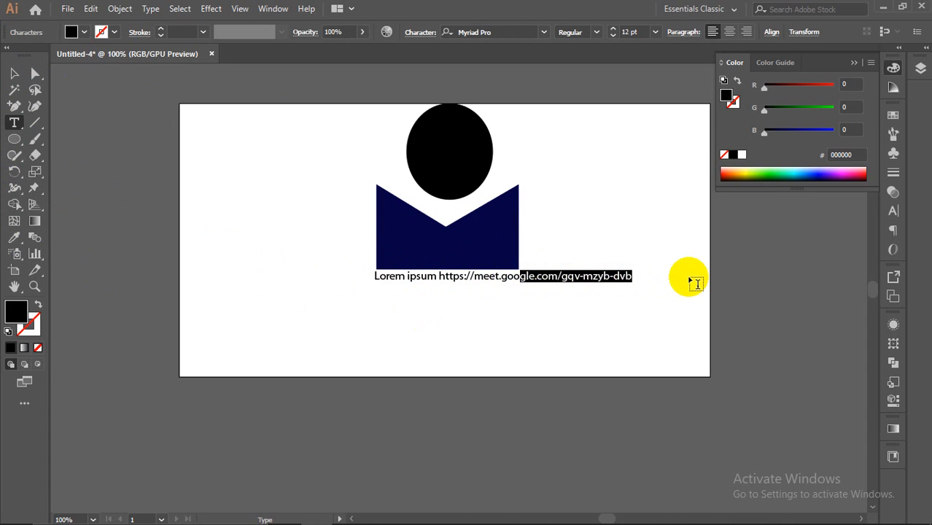
pyautogui.press('BackSpace')
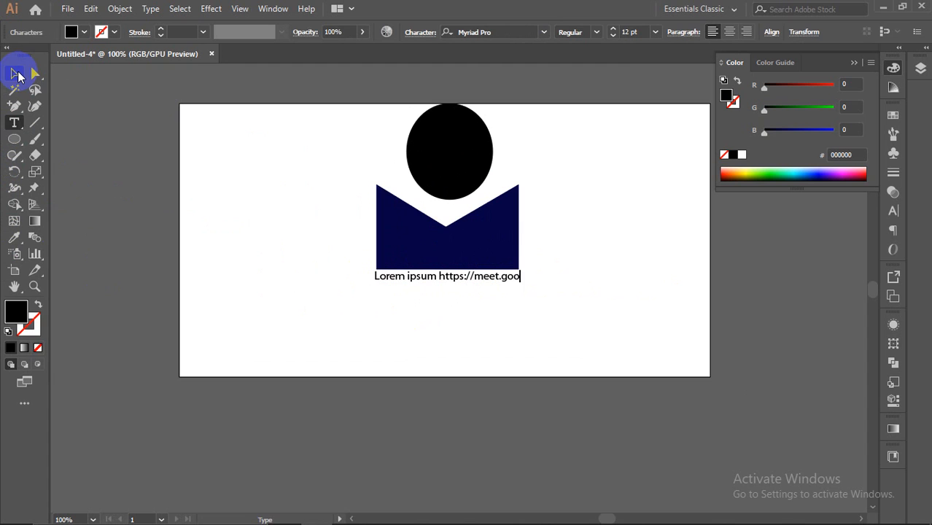
pyautogui.click(17, 75)
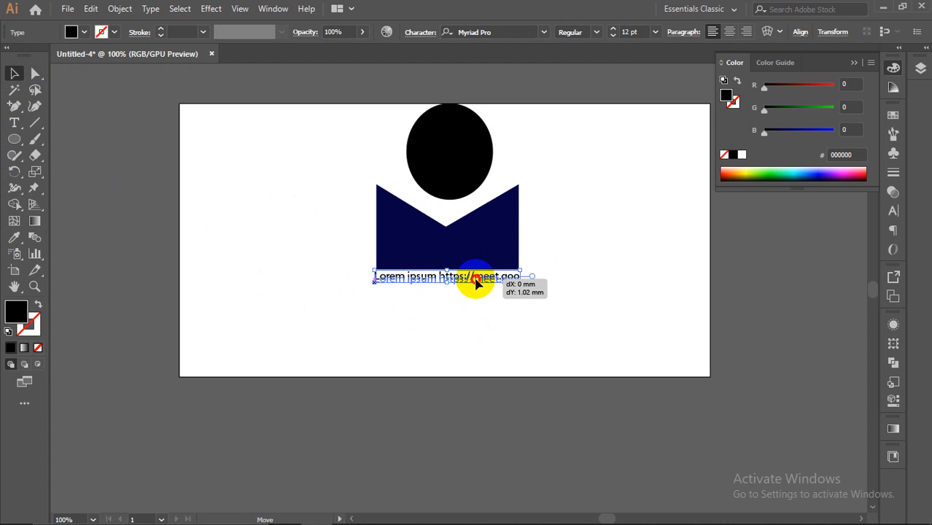
pyautogui.click(550, 270)
# Step: Select the head, torso and caption and move the figure slightly lower
pyautogui.scroll(-2, 543, 270)
pyautogui.scroll(2, 541, 272)
pyautogui.moveTo(318, 130); pyautogui.dragTo(551, 342)
pyautogui.moveTo(451, 167); pyautogui.dragTo(448, 199)
pyautogui.click(588, 233)
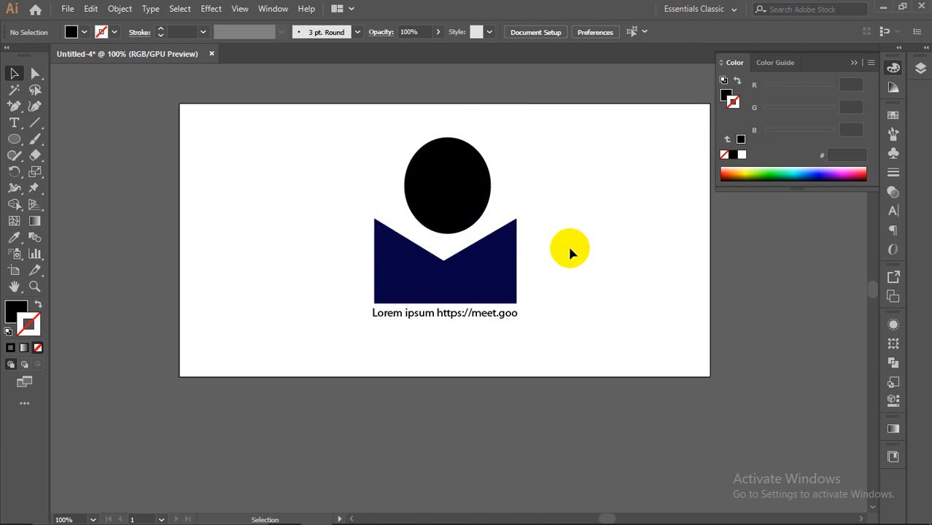
# Step: Marquee-select the black oval, notched navy torso and caption together
pyautogui.scroll(-1, 547, 254)
pyautogui.scroll(1, 546, 254)
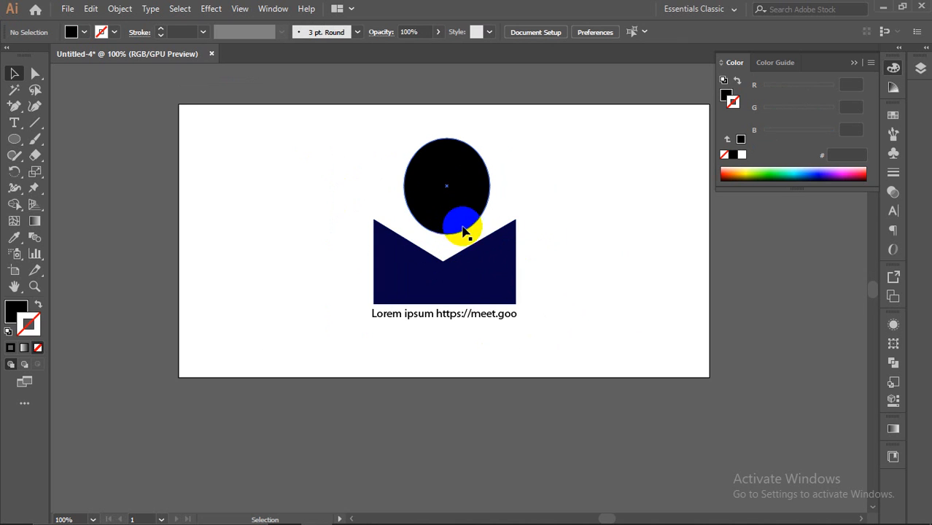
pyautogui.moveTo(608, 516)
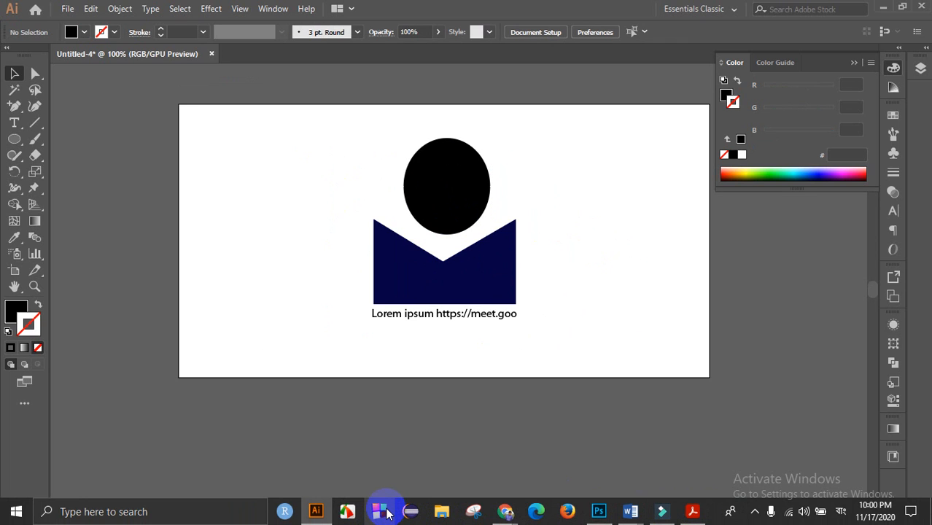
pyautogui.moveTo(314, 102); pyautogui.dragTo(596, 361)
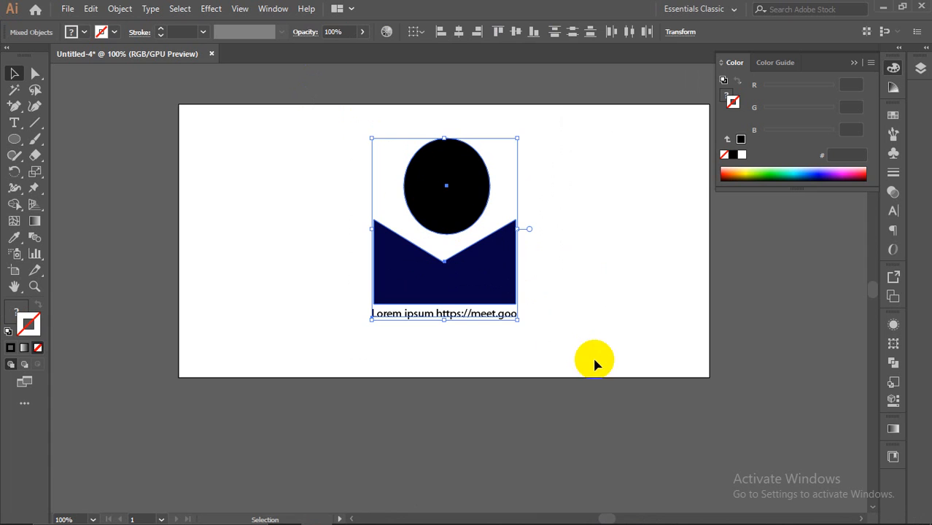
pyautogui.click(561, 315)
pyautogui.moveTo(339, 152); pyautogui.dragTo(535, 343)
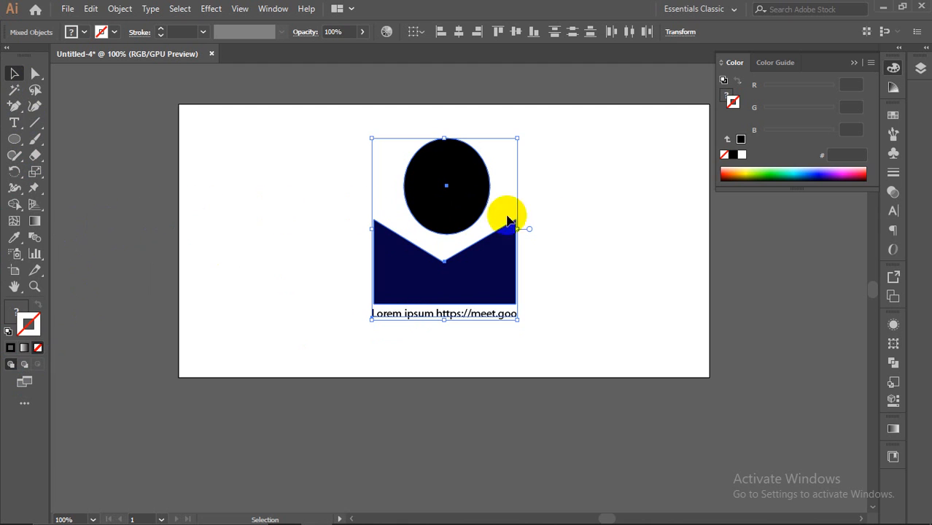
pyautogui.click(599, 211)
pyautogui.moveTo(299, 121); pyautogui.dragTo(656, 387)
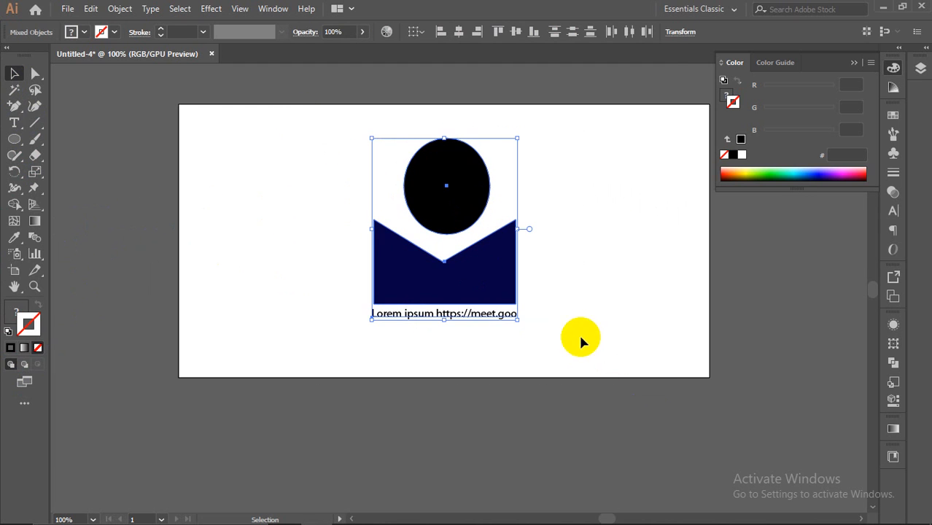
pyautogui.click(557, 289)
pyautogui.moveTo(270, 117); pyautogui.dragTo(561, 334)
# Step: Save the document as demo.ai on the Desktop, typing with the ENG US keyboard
pyautogui.click(67, 9)
pyautogui.click(117, 120)
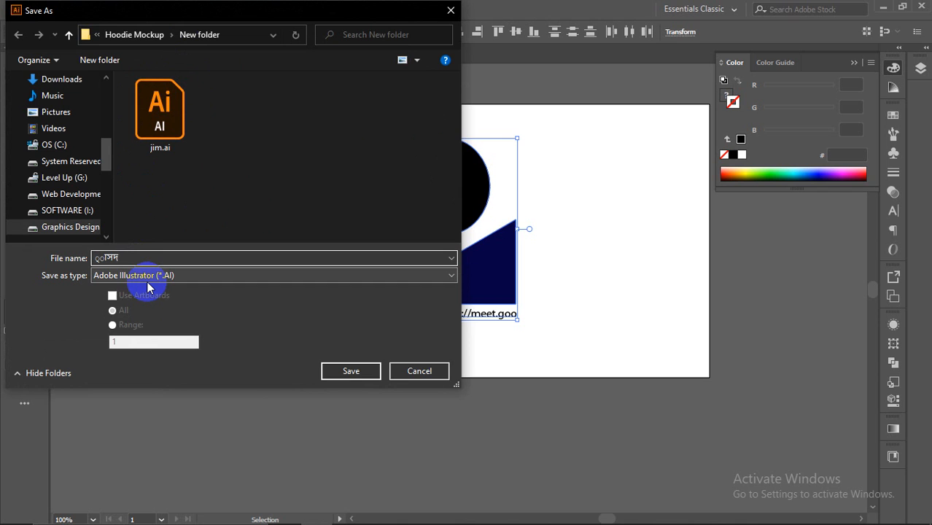
pyautogui.moveTo(732, 511)
pyautogui.click(833, 511)
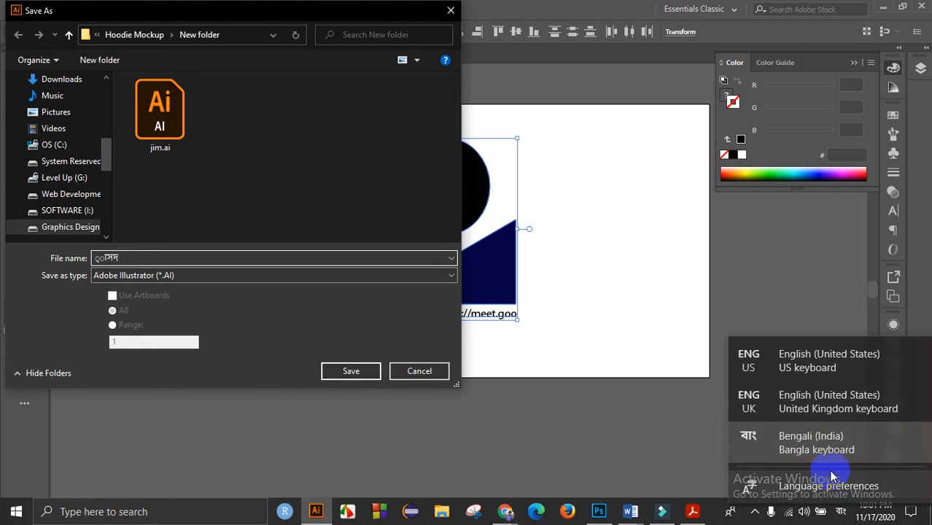
pyautogui.click(826, 365)
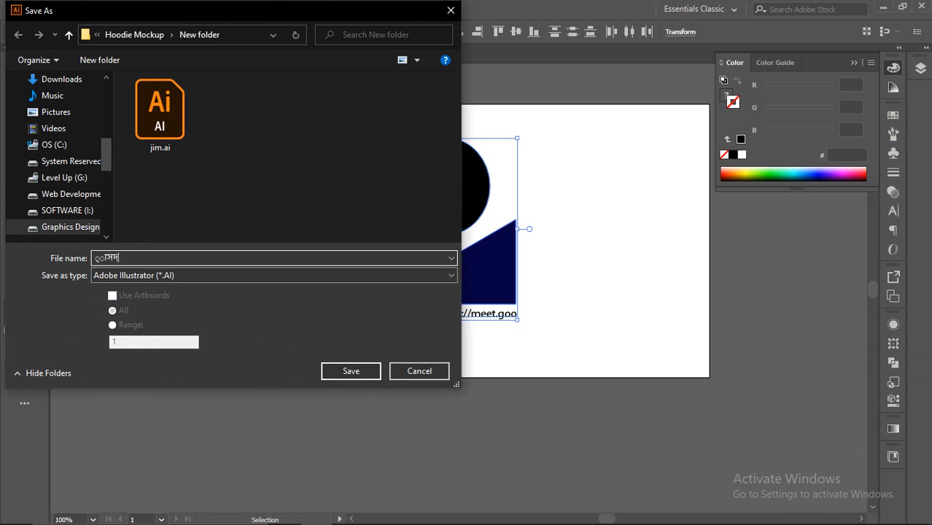
pyautogui.moveTo(129, 257); pyautogui.dragTo(38, 256)
pyautogui.write('demo')
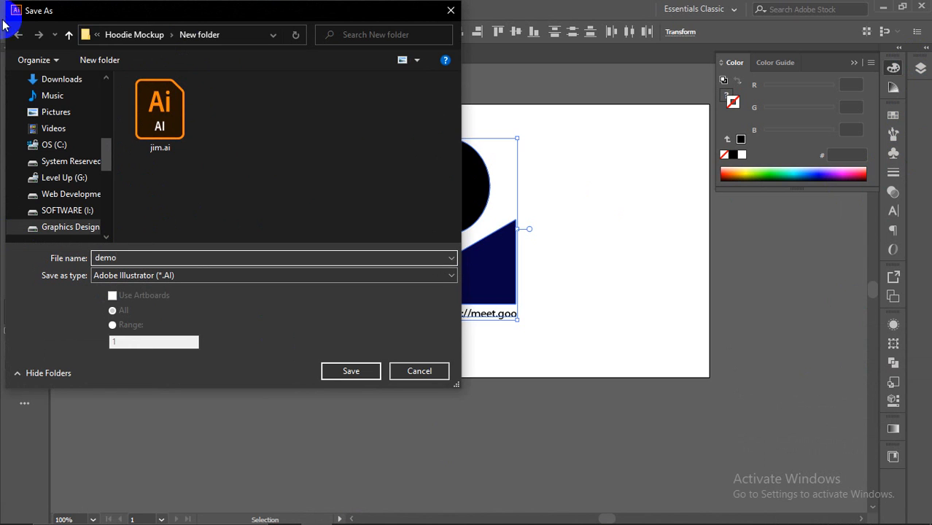
pyautogui.scroll(6, 62, 120)
pyautogui.click(60, 91)
pyautogui.click(47, 111)
pyautogui.click(349, 368)
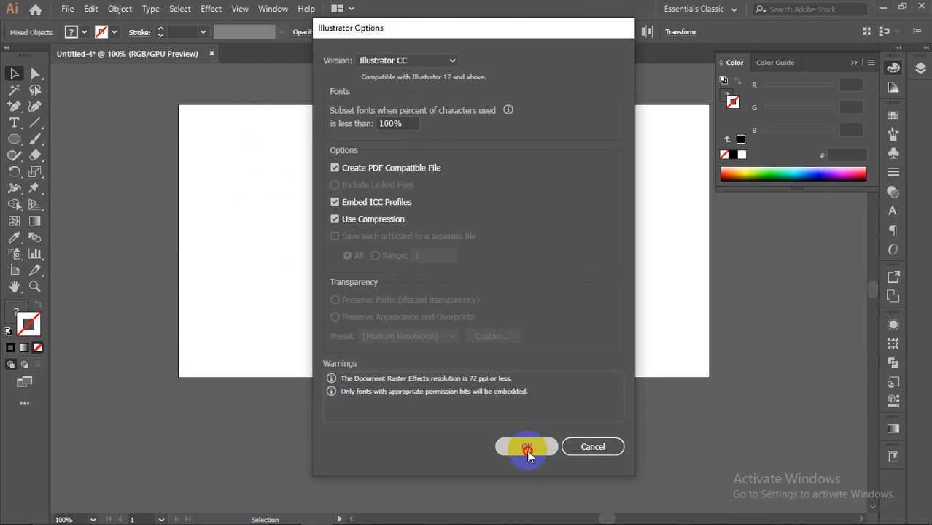
pyautogui.click(527, 447)
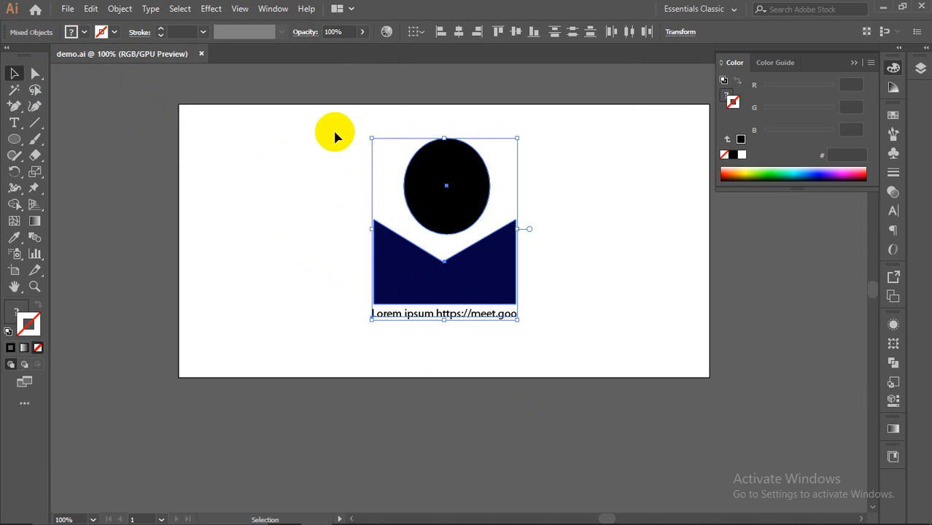
# Step: Select the head and body shapes together, then deselect them
pyautogui.click(310, 110)
pyautogui.moveTo(321, 115); pyautogui.dragTo(537, 285)
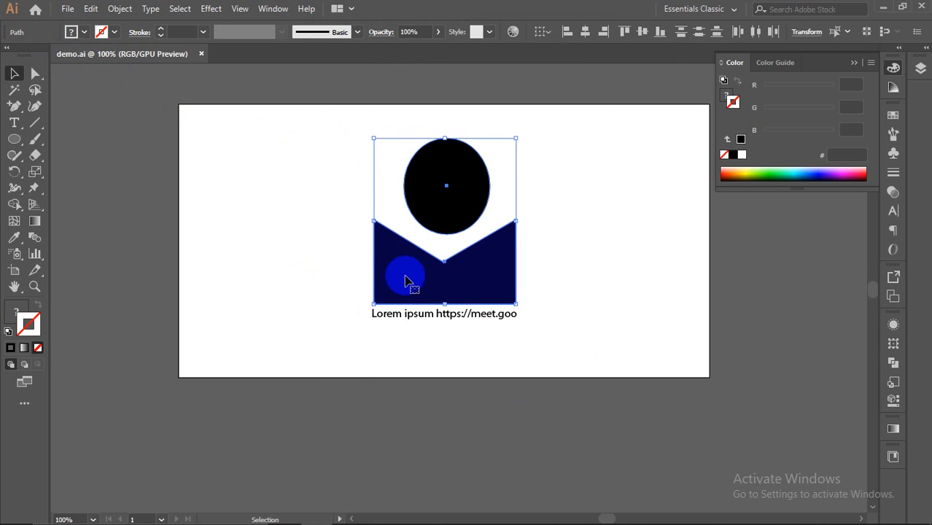
pyautogui.click(251, 166)
# Step: Export the artwork as demo.png at High (300 ppi) with a transparent background
pyautogui.click(67, 9)
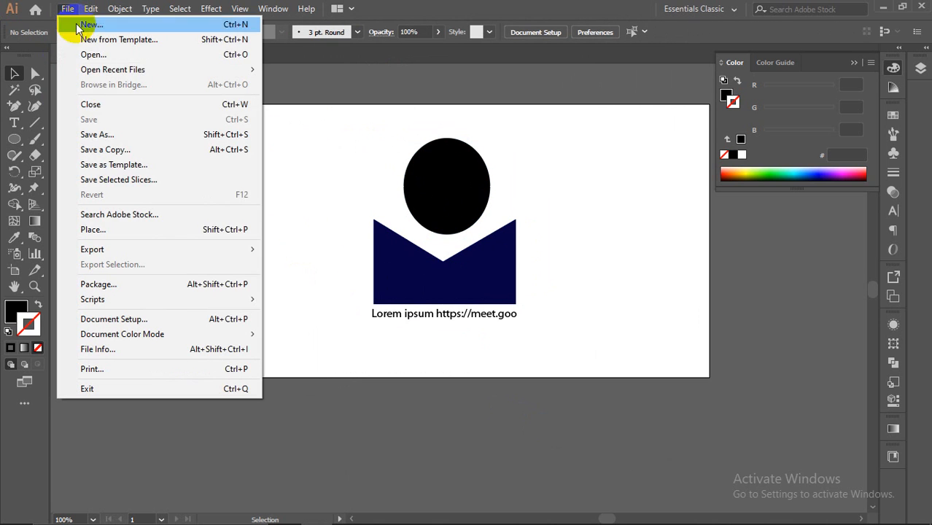
pyautogui.moveTo(115, 248)
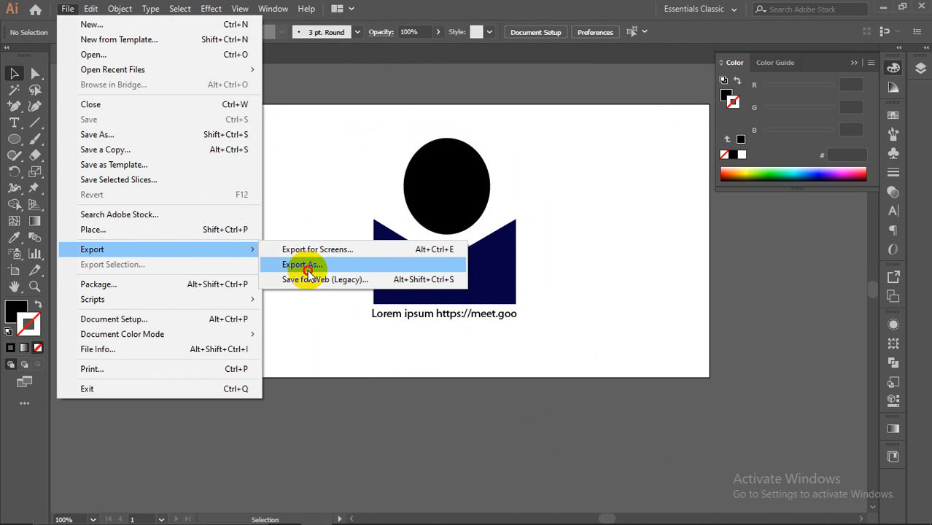
pyautogui.click(308, 269)
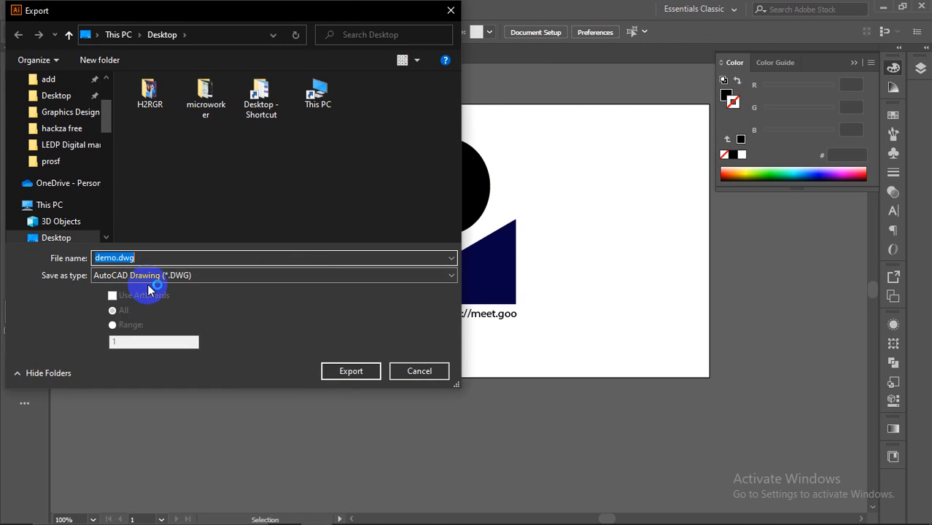
pyautogui.click(149, 282)
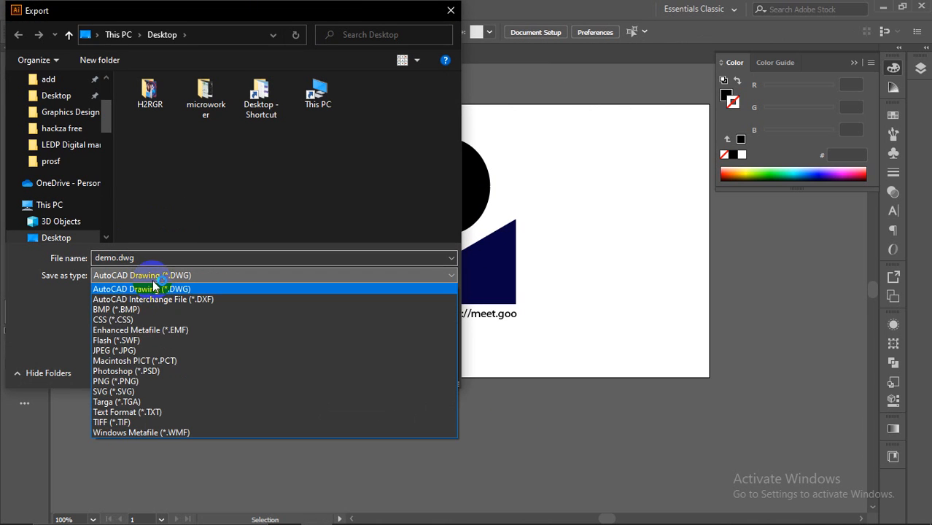
pyautogui.click(136, 382)
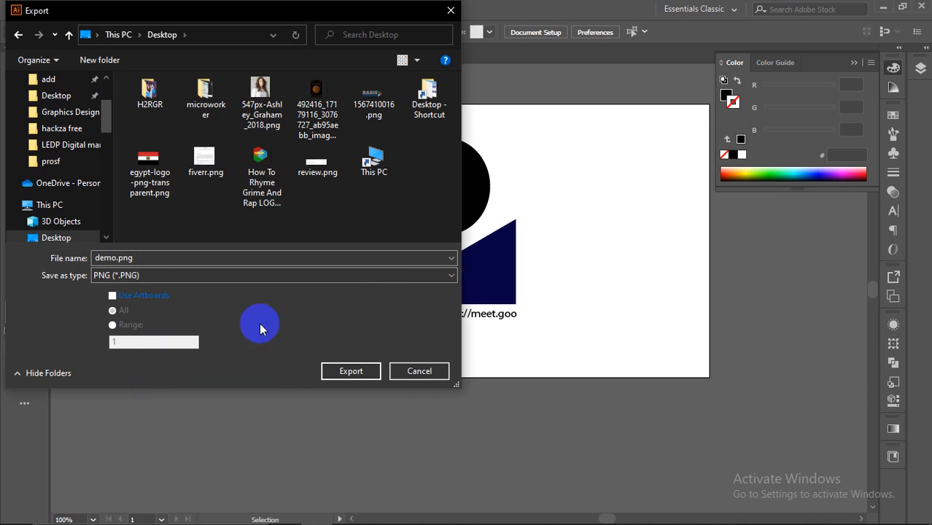
pyautogui.click(347, 372)
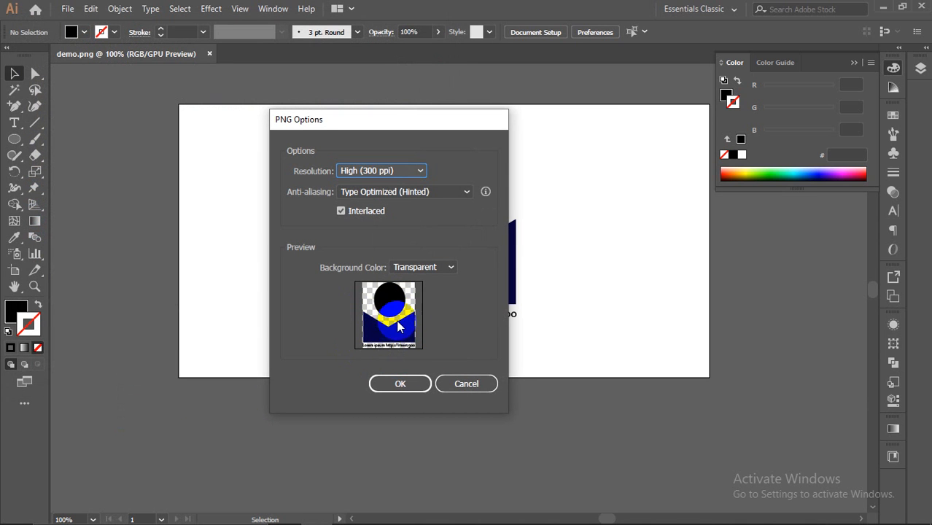
pyautogui.click(407, 381)
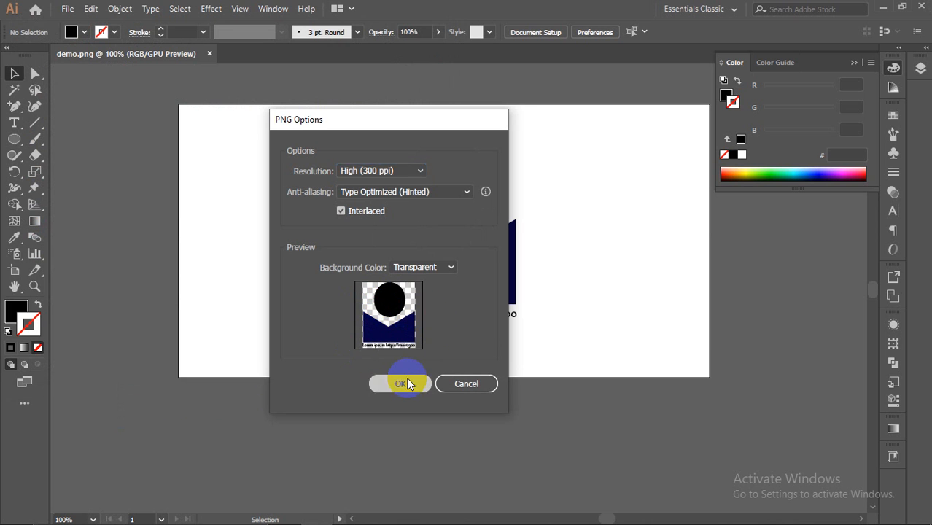
# Step: Minimize the windows, open demo.png from the desktop in Photos to check it, then close it
pyautogui.click(884, 7)
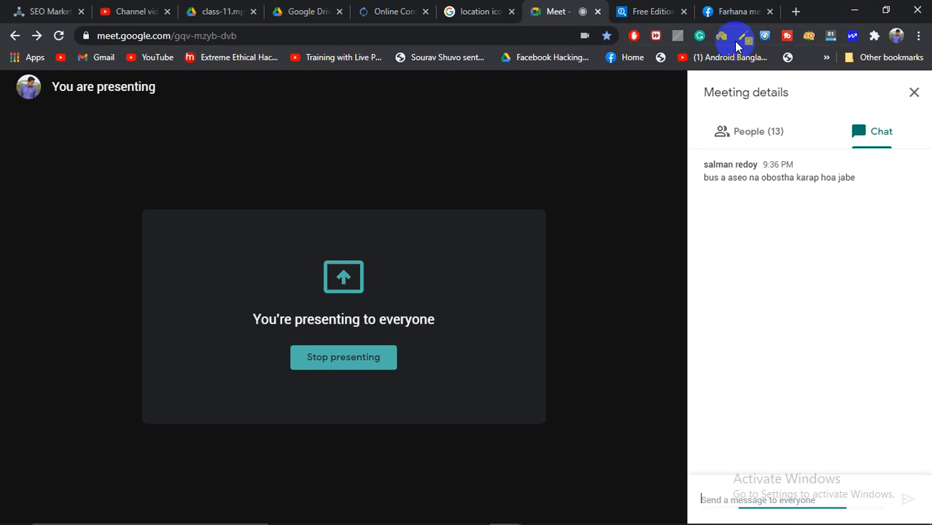
pyautogui.click(854, 10)
pyautogui.moveTo(300, 240); pyautogui.dragTo(564, 126)
pyautogui.doubleClick(564, 126)
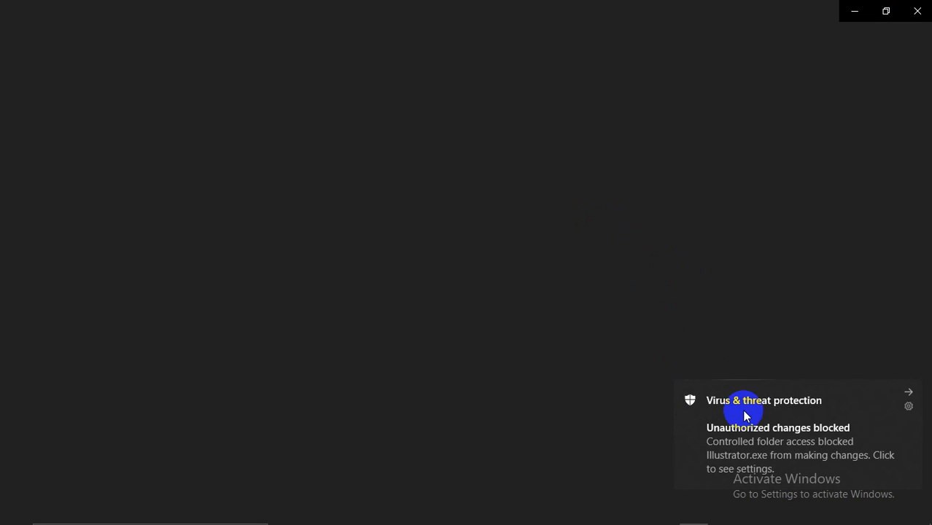
pyautogui.click(908, 392)
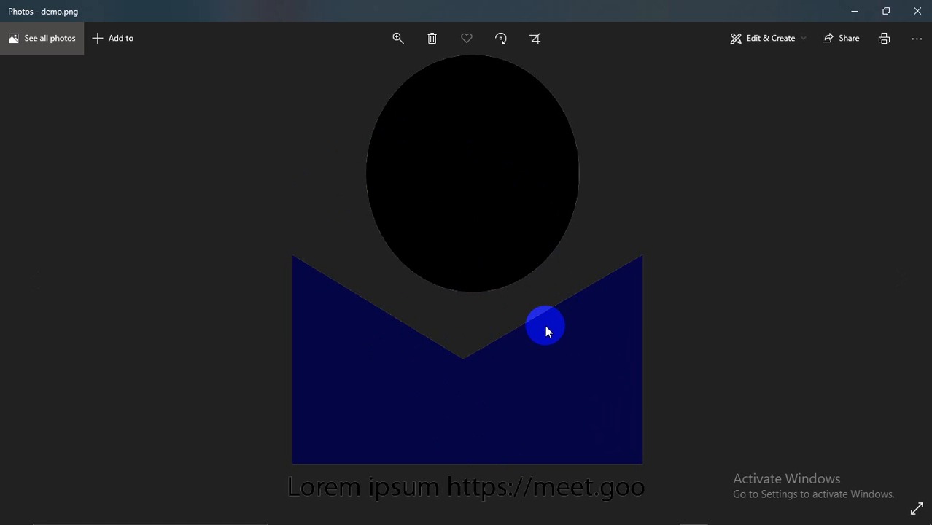
pyautogui.click(921, 9)
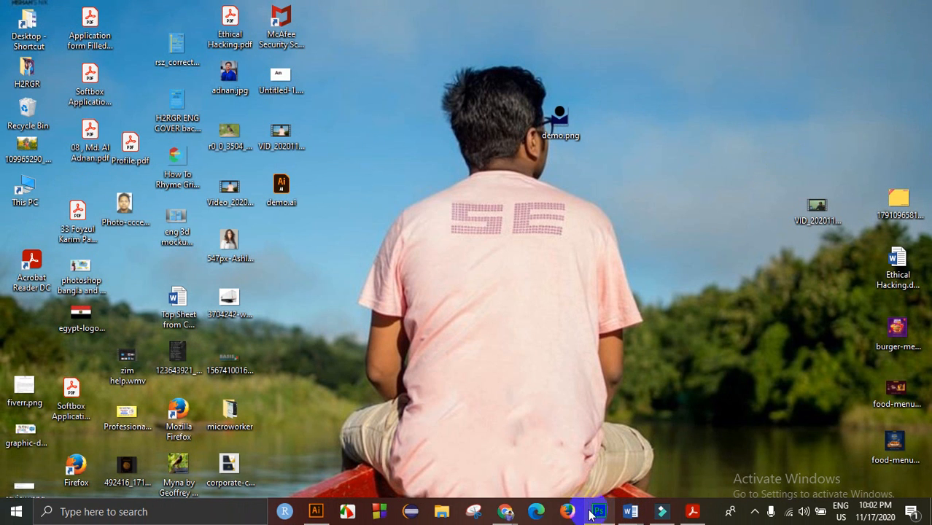
# Step: Check the Google Meet window, then in Illustrator select the head, torso and caption and delete them
pyautogui.click(506, 507)
pyautogui.click(474, 471)
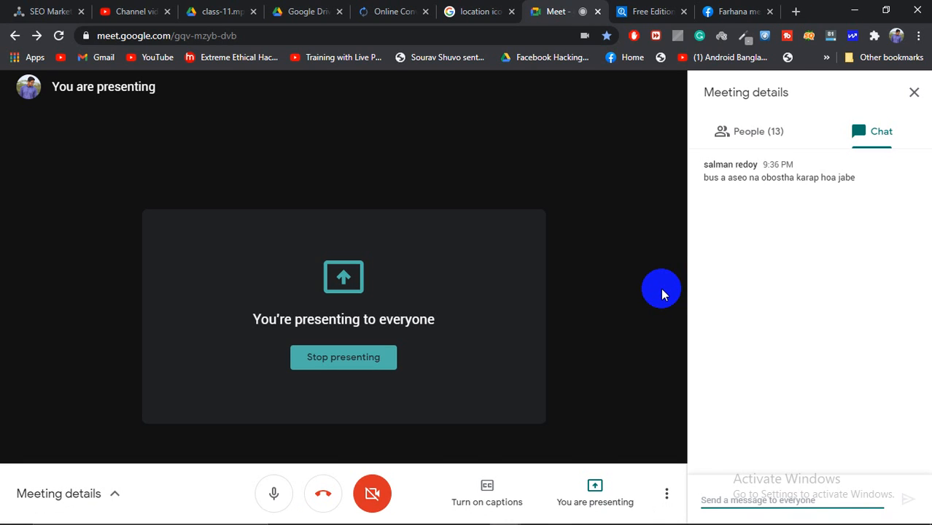
pyautogui.moveTo(618, 511)
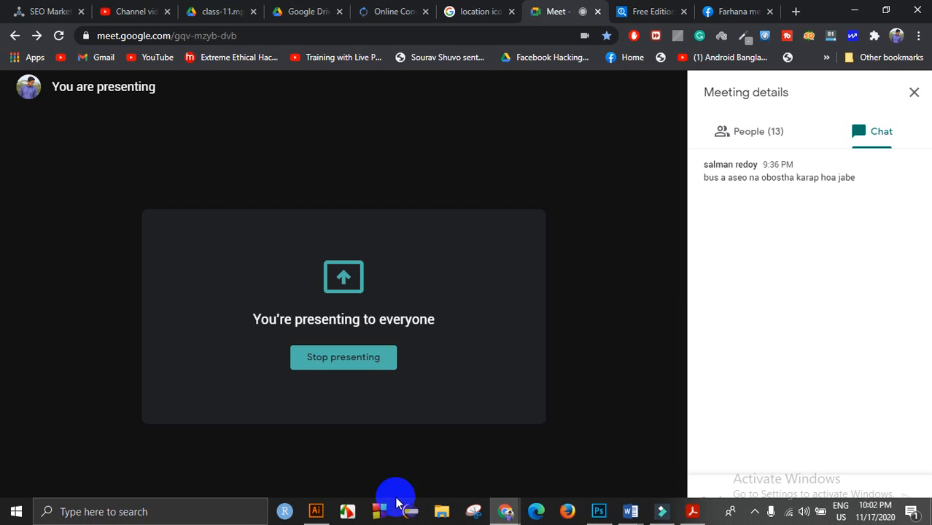
pyautogui.click(316, 511)
pyautogui.moveTo(271, 119); pyautogui.dragTo(480, 315)
pyautogui.press('Delete')
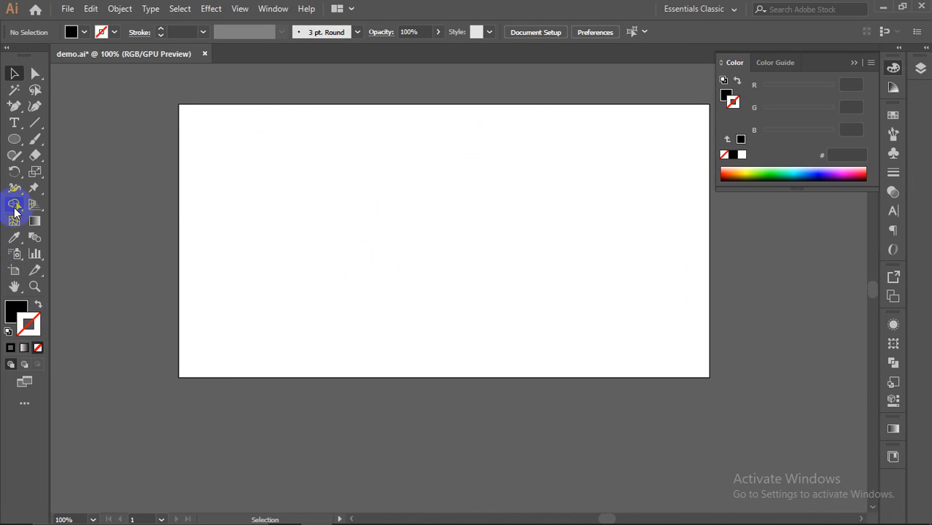
# Step: Collapse the Color panel and choose the Pen Tool from the Direct Selection flyout
pyautogui.click(13, 139)
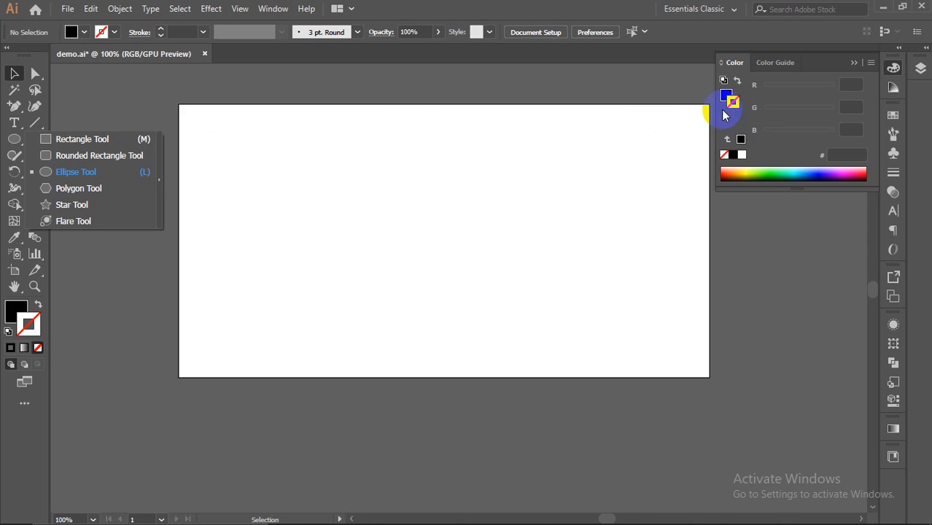
pyautogui.click(853, 65)
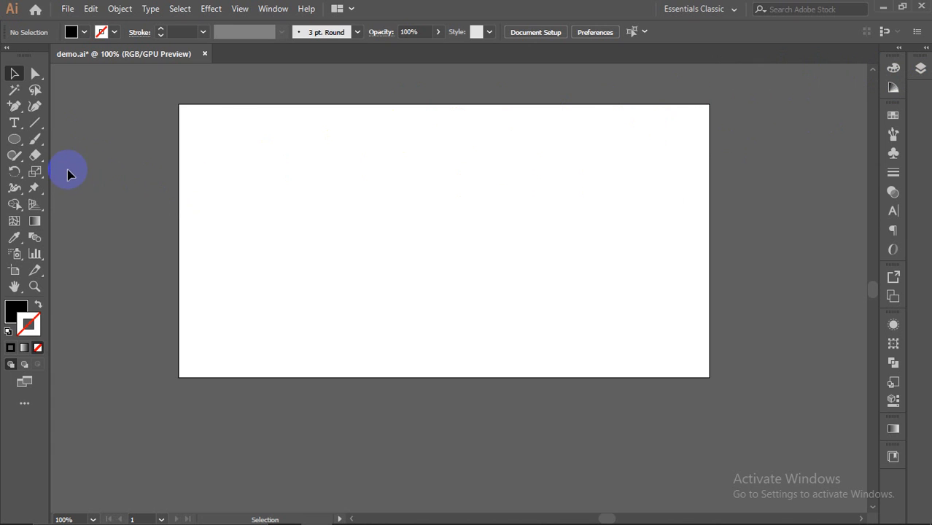
pyautogui.click(37, 74)
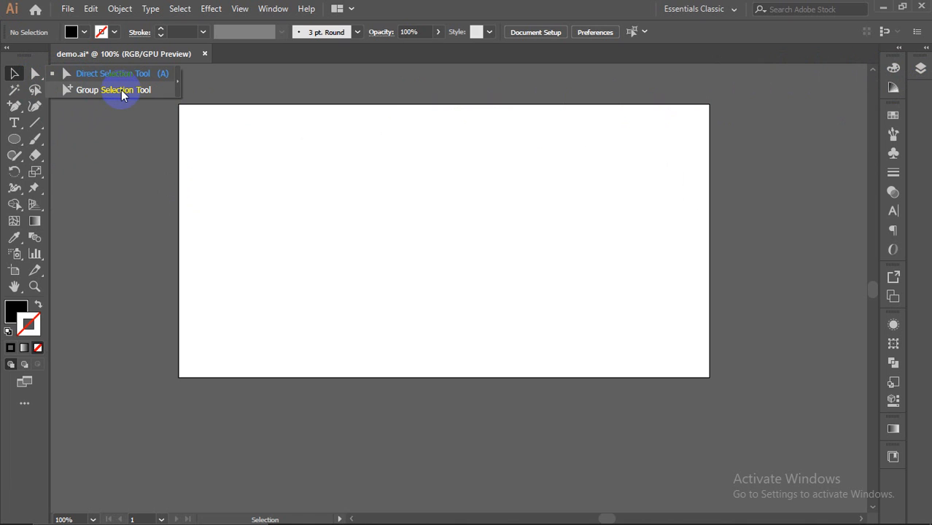
pyautogui.moveTo(15, 107); pyautogui.dragTo(70, 107)
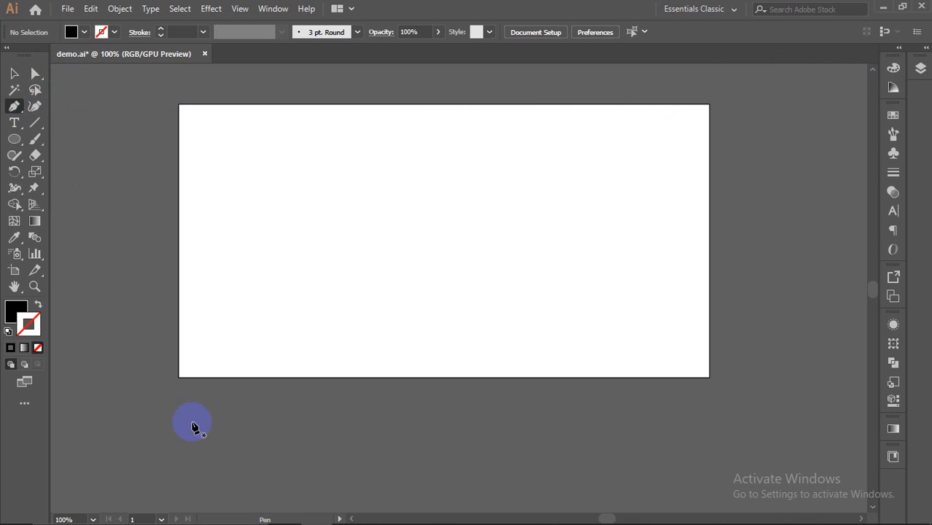
pyautogui.click(65, 10)
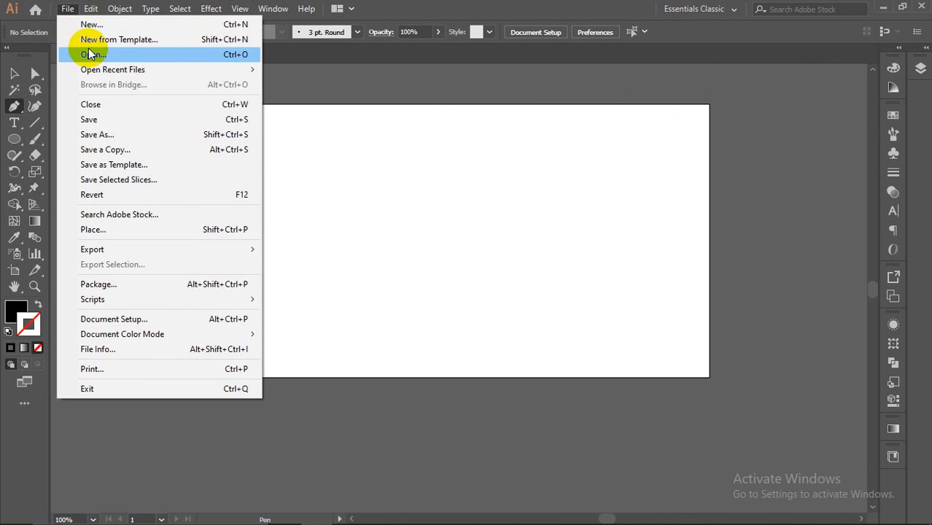
# Step: Back out of File > Open and start File > Place instead, scanning the drive list
pyautogui.click(93, 54)
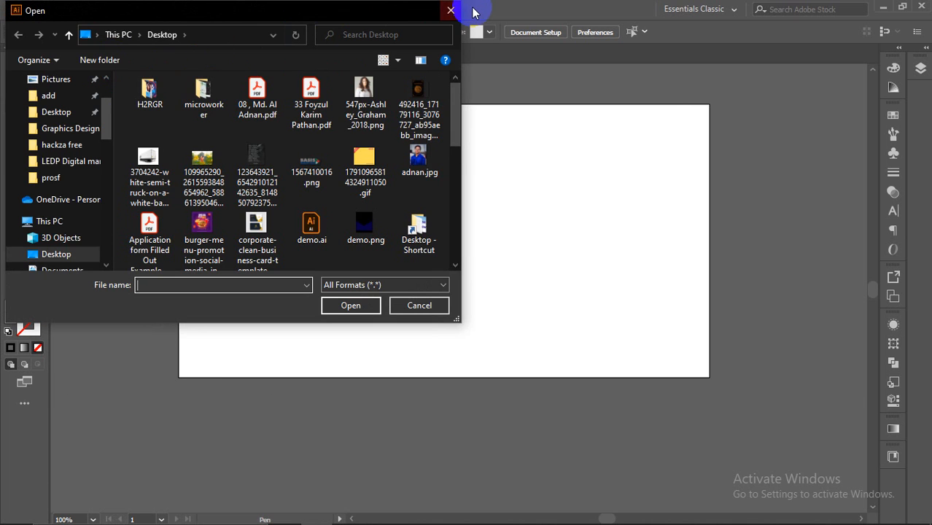
pyautogui.click(449, 10)
pyautogui.click(67, 9)
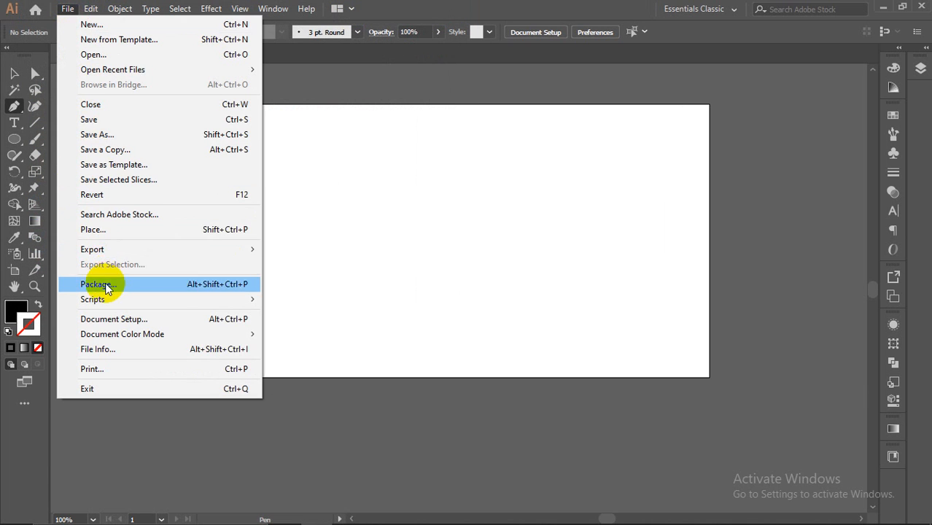
pyautogui.click(102, 229)
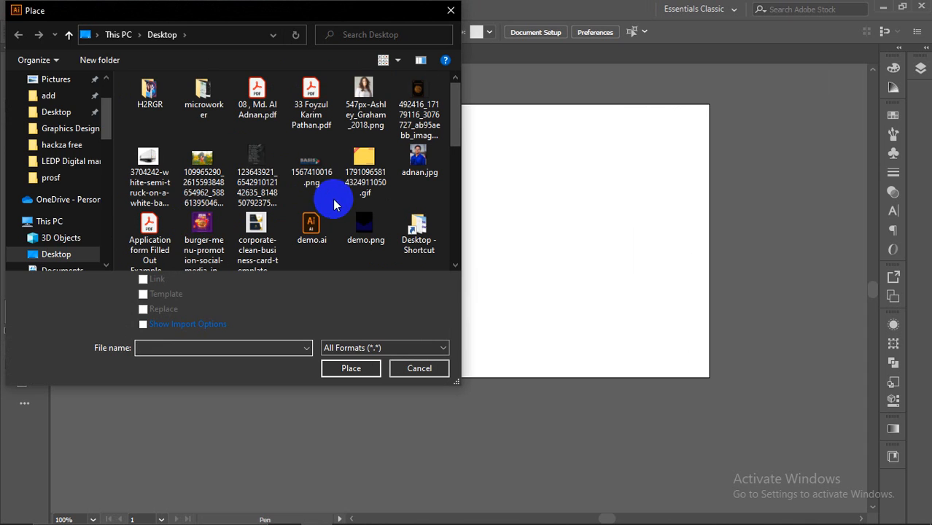
pyautogui.scroll(-1, 332, 204)
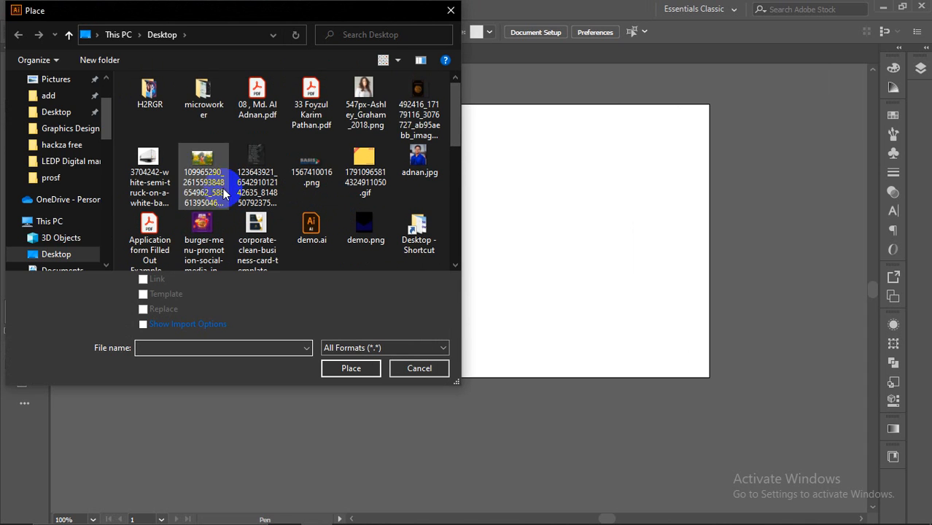
pyautogui.scroll(1, 173, 145)
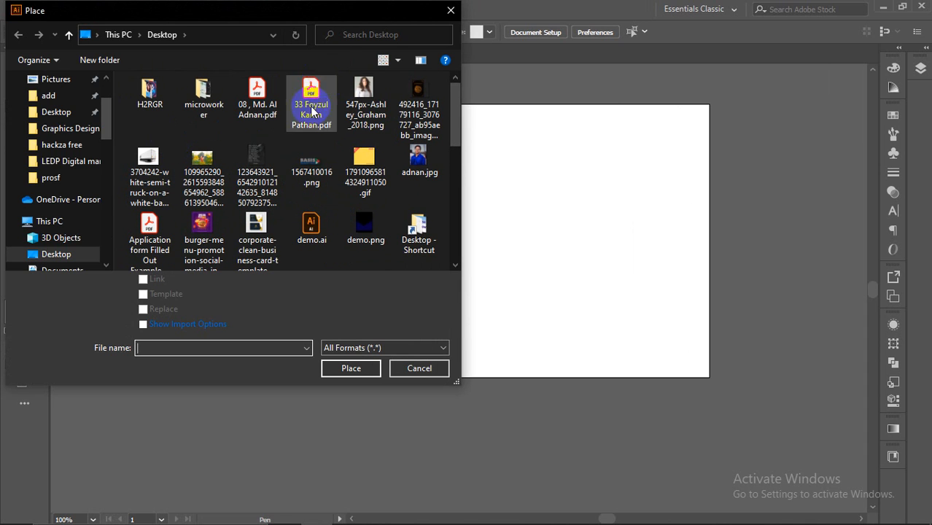
pyautogui.scroll(-1, 311, 155)
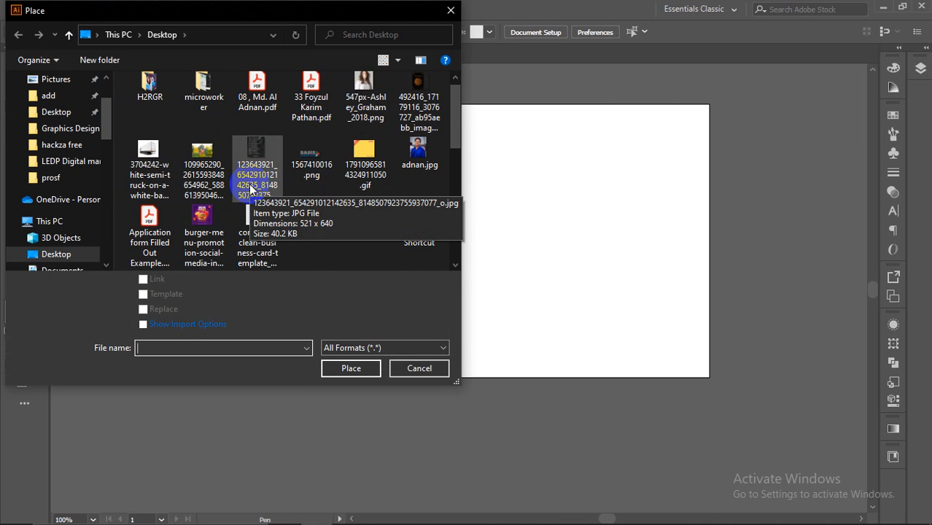
pyautogui.scroll(-3, 314, 175)
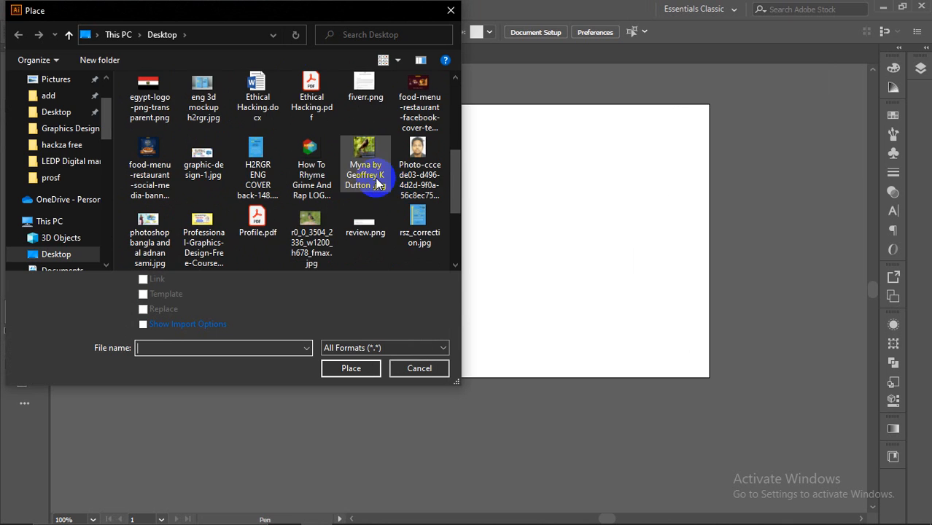
pyautogui.scroll(-2, 365, 166)
pyautogui.scroll(2, 363, 165)
pyautogui.scroll(4, 360, 166)
pyautogui.scroll(2, 105, 135)
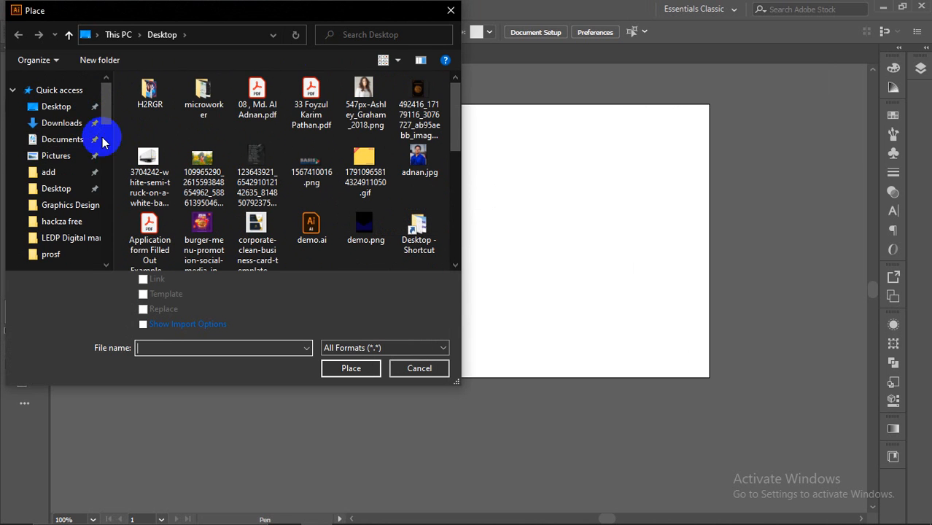
pyautogui.scroll(-2, 132, 173)
pyautogui.scroll(-5, 73, 190)
# Step: Browse to Graphics Design (J:) > vector tracing gig > Gaming logos, then bring up Google Meet
pyautogui.click(58, 238)
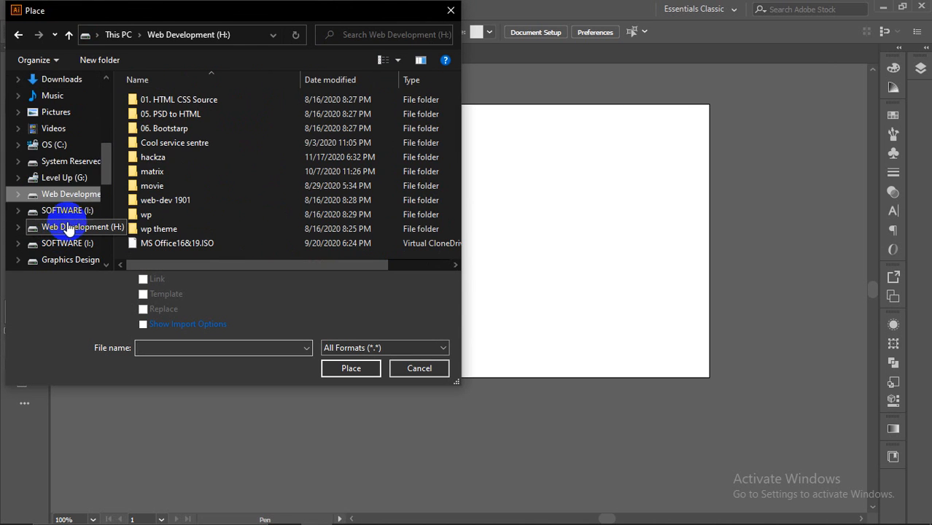
pyautogui.click(64, 216)
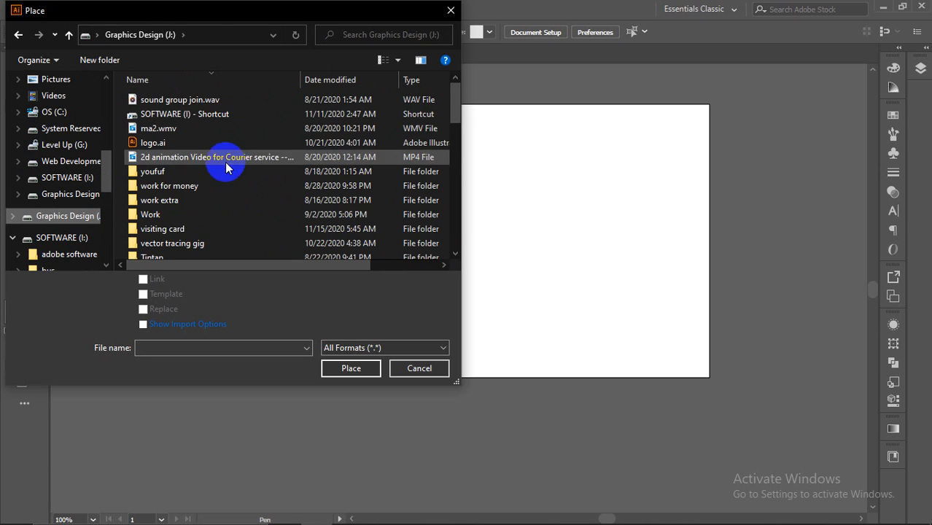
pyautogui.scroll(-2, 181, 199)
pyautogui.scroll(-2, 180, 204)
pyautogui.scroll(-10, 180, 209)
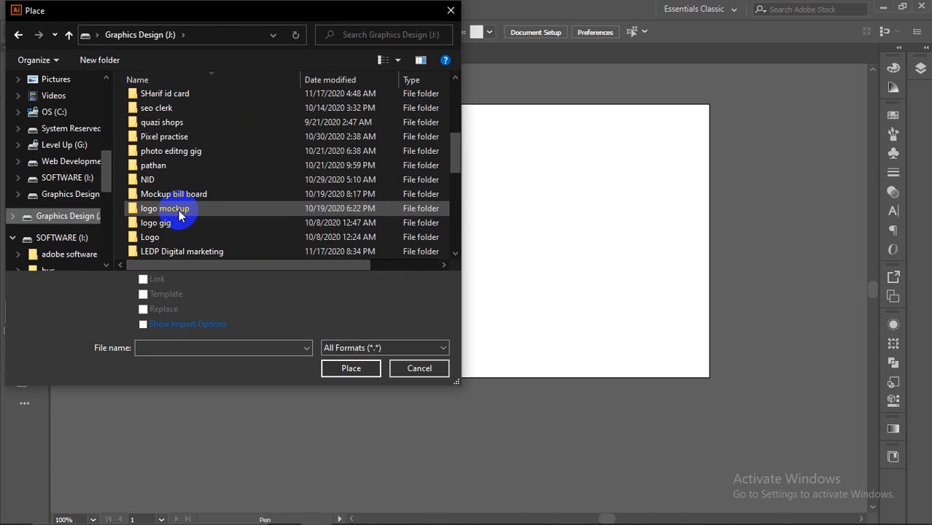
pyautogui.scroll(-1, 175, 194)
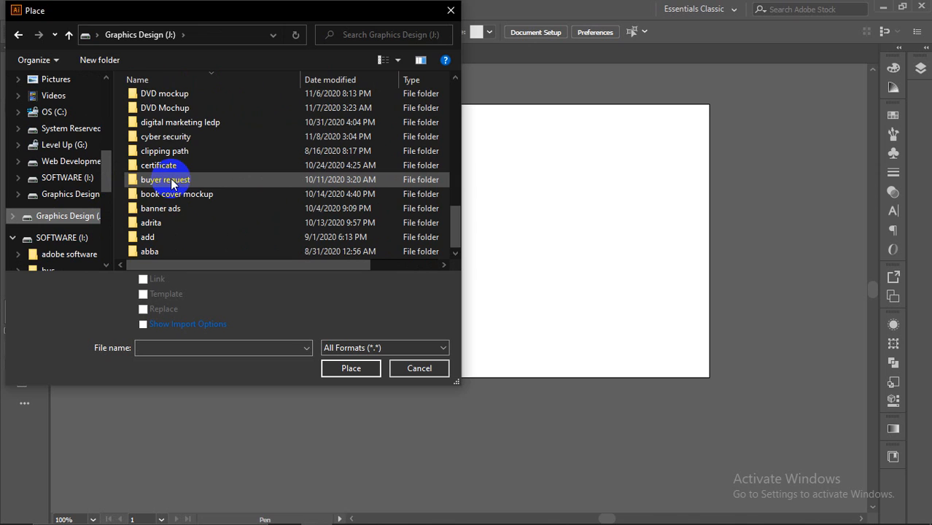
pyautogui.scroll(12, 183, 223)
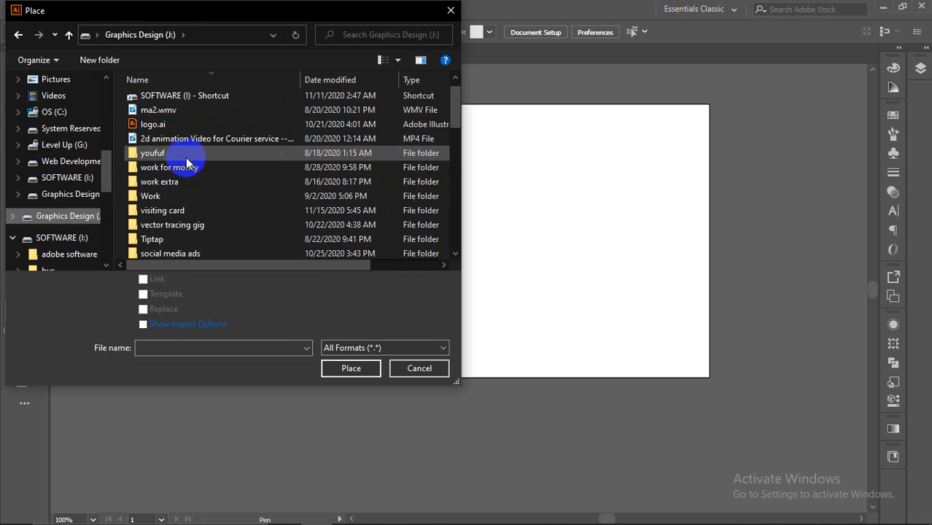
pyautogui.doubleClick(232, 224)
pyautogui.doubleClick(204, 106)
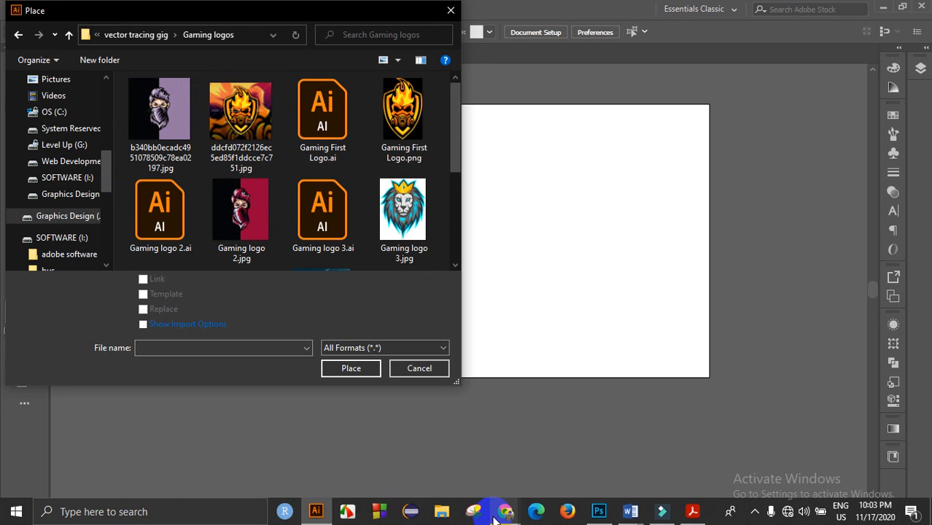
pyautogui.click(497, 514)
pyautogui.click(475, 448)
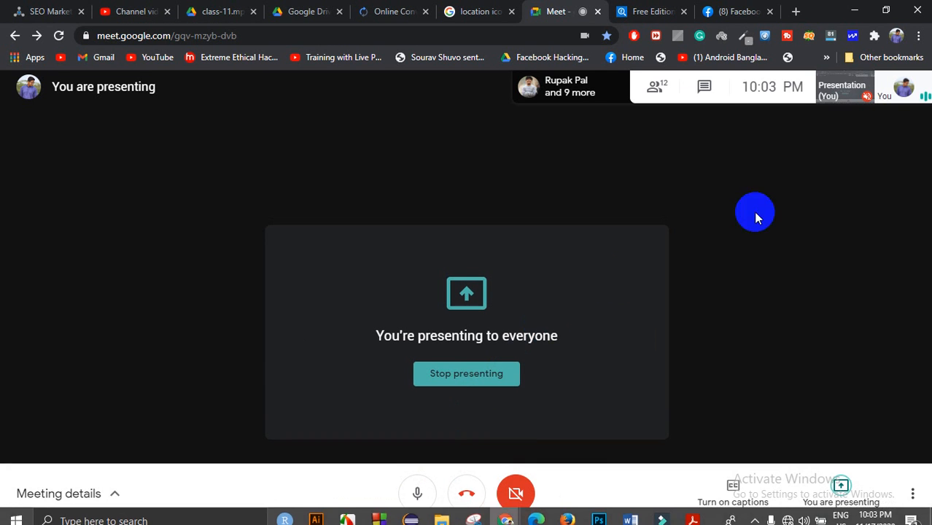
# Step: Open the Meet chat to read the participant message, then view the 12-person list
pyautogui.click(690, 84)
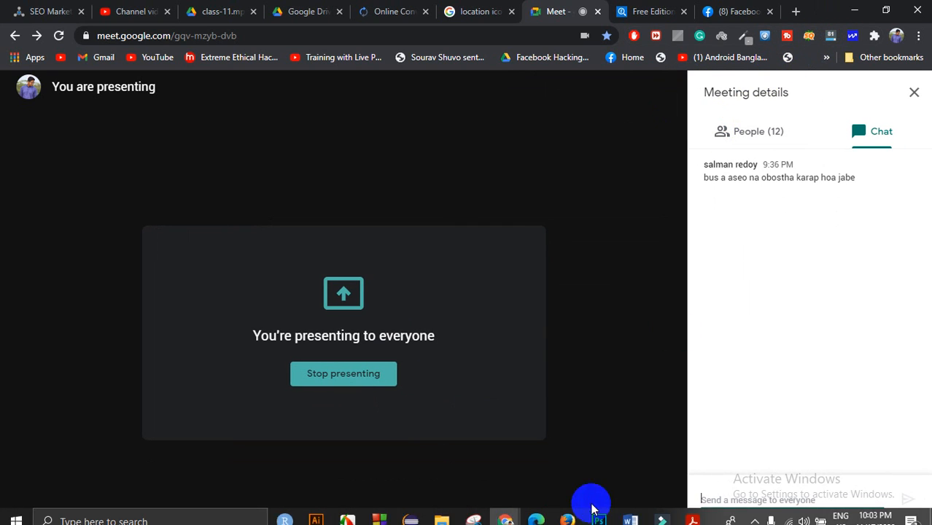
pyautogui.moveTo(612, 516)
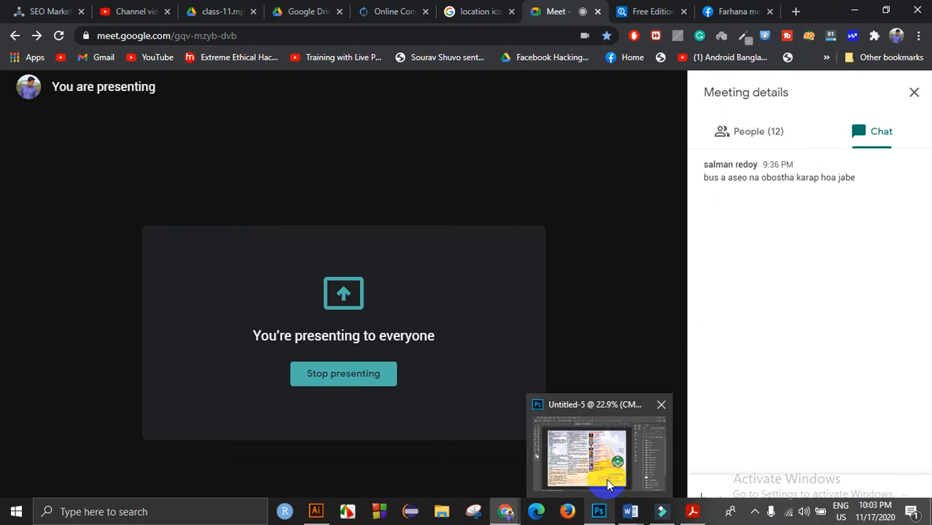
pyautogui.click(607, 471)
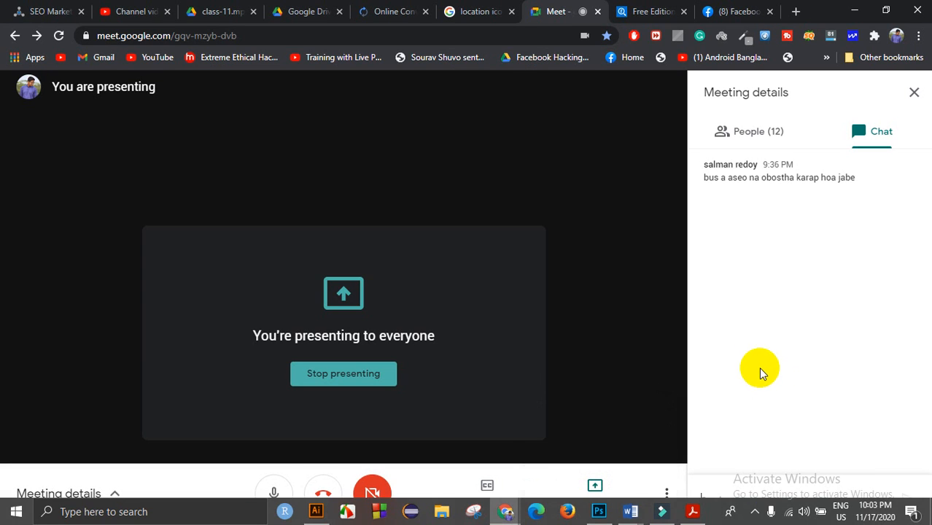
pyautogui.click(679, 343)
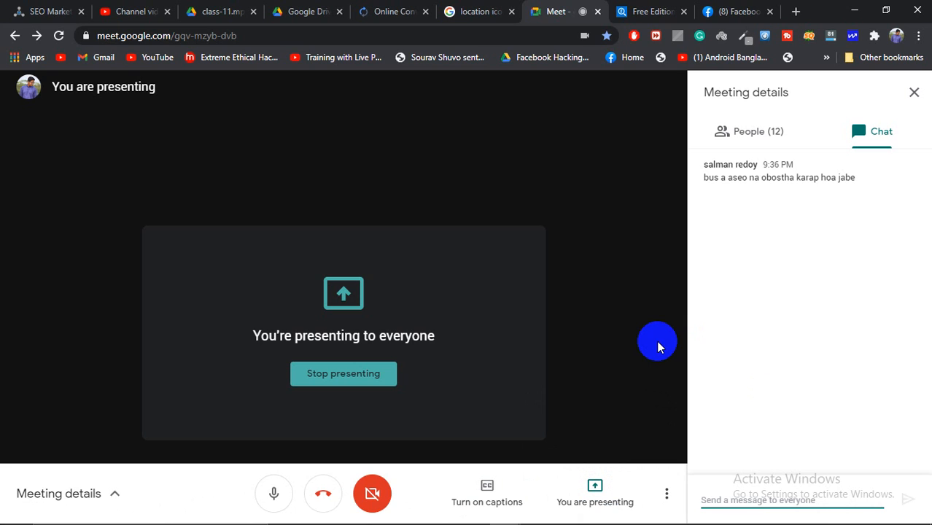
pyautogui.click(786, 138)
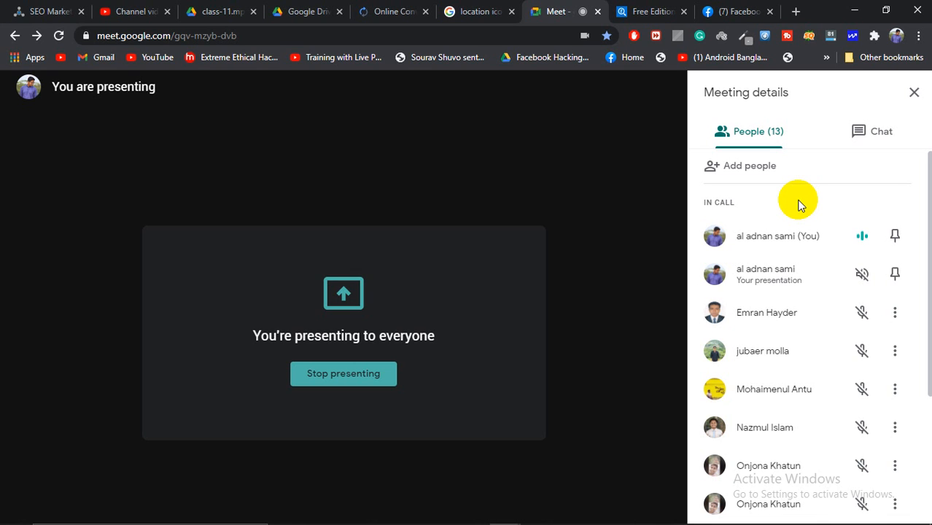
# Step: Minimize Meet, cancel Place, and view the exported demo.png icon in Photos before closing it
pyautogui.click(856, 10)
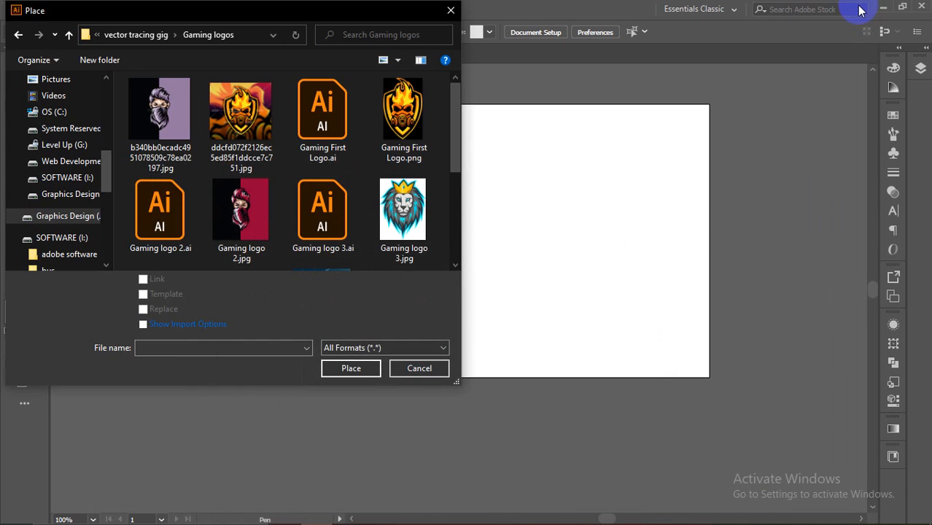
pyautogui.click(451, 11)
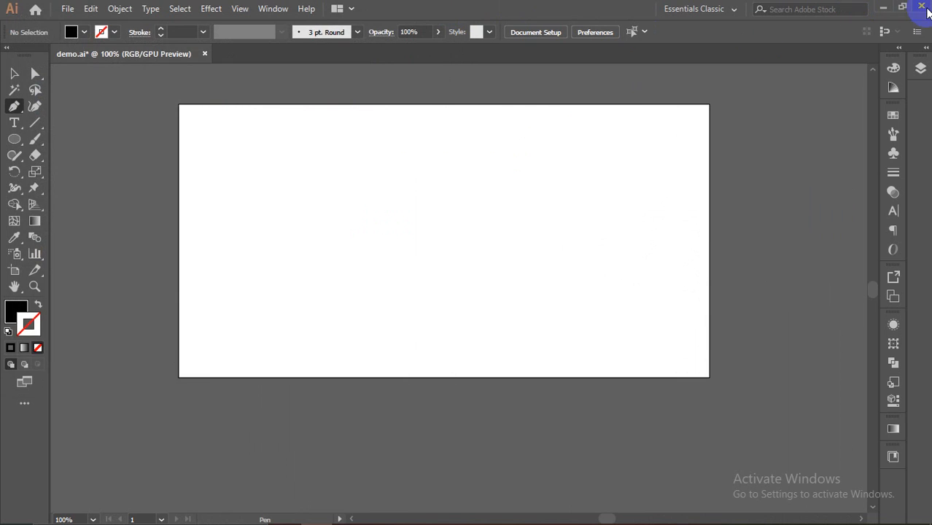
pyautogui.click(883, 7)
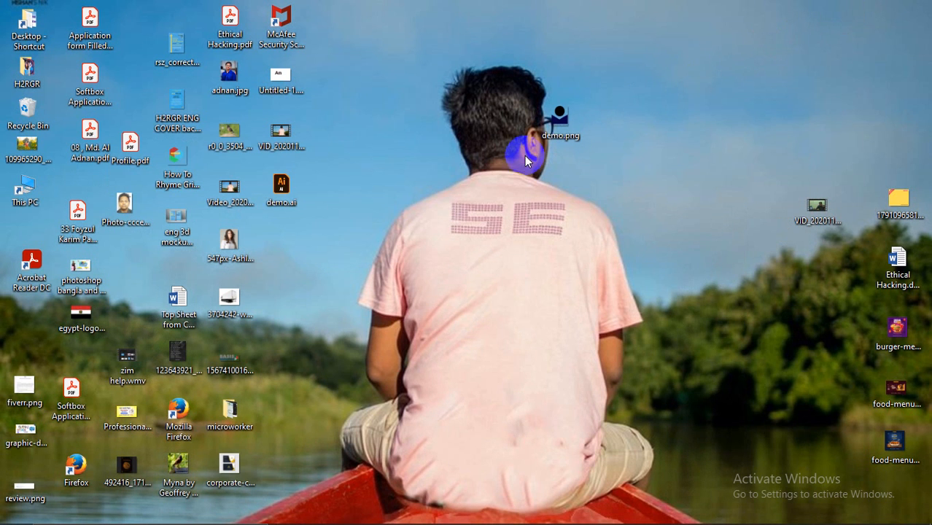
pyautogui.doubleClick(551, 124)
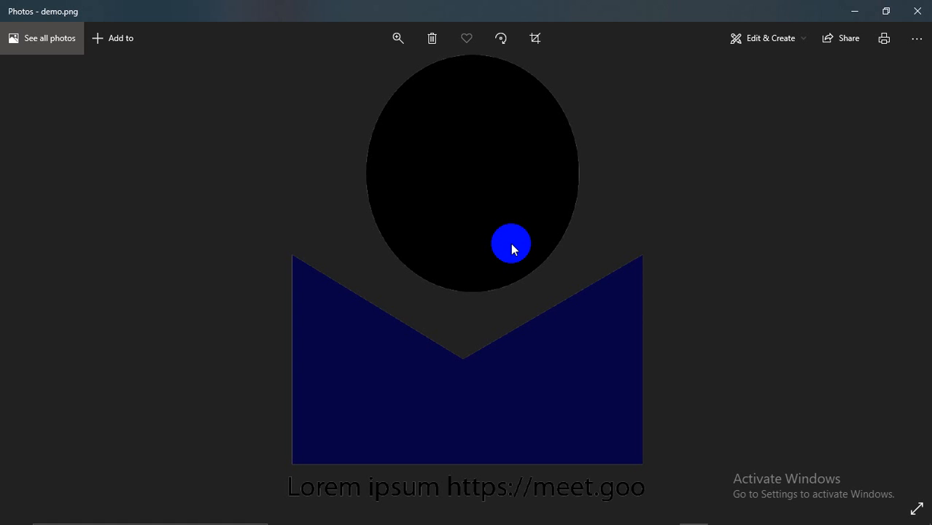
pyautogui.click(915, 15)
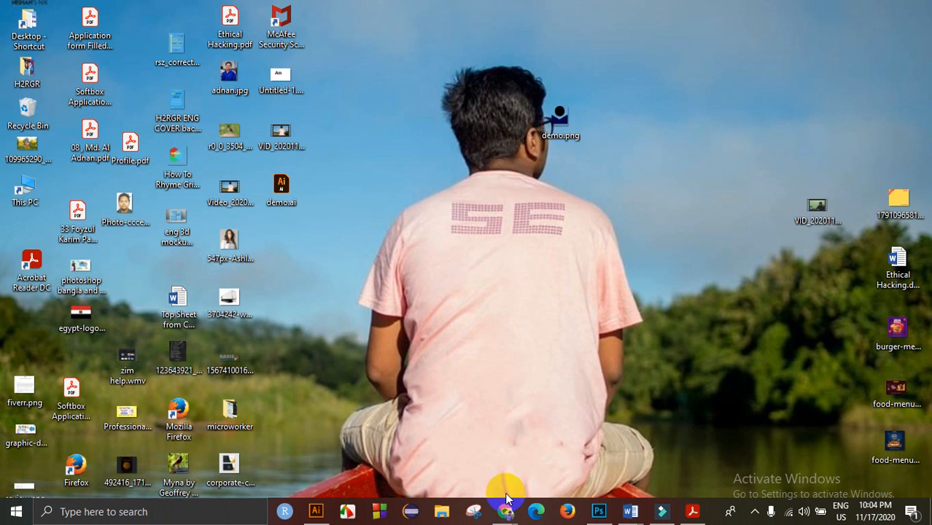
# Step: Restore demo.ai's empty artboard, browse the shape tool flyout, then bring up the File menu
pyautogui.click(315, 511)
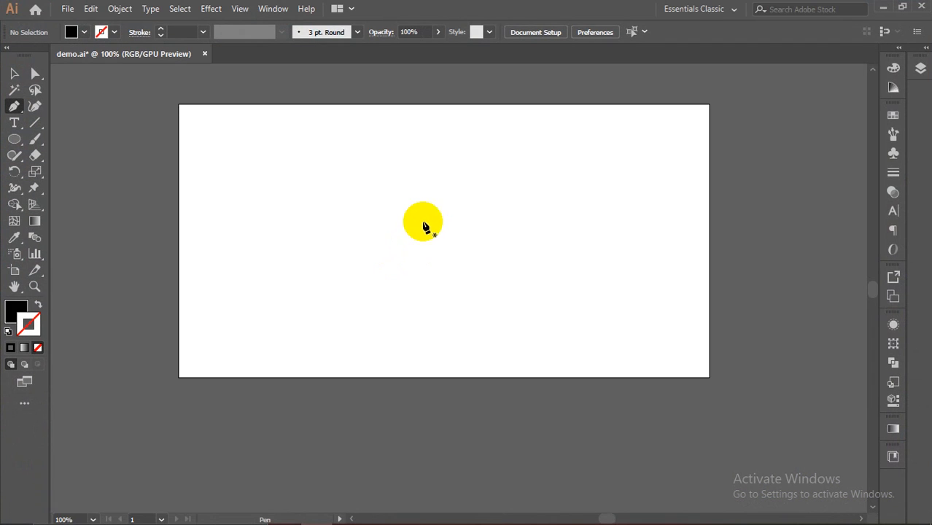
pyautogui.click(443, 240)
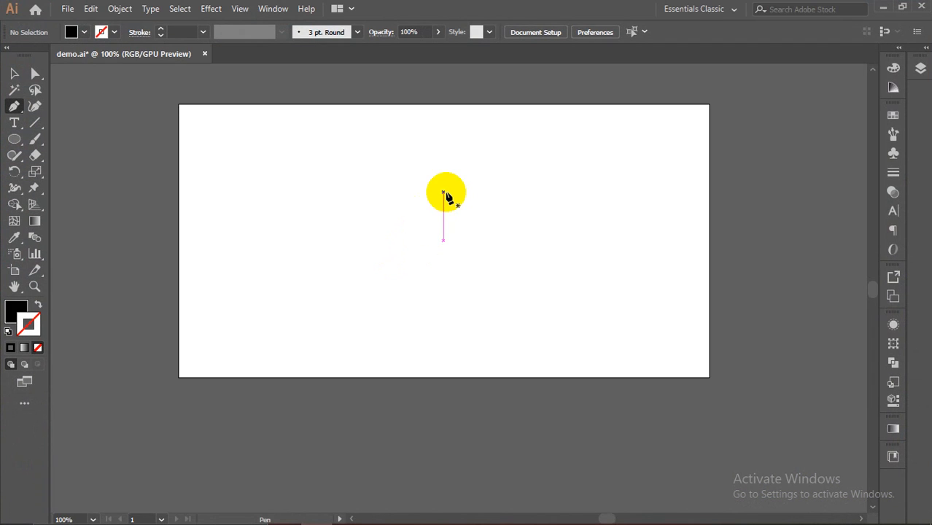
pyautogui.scroll(1, 380, 167)
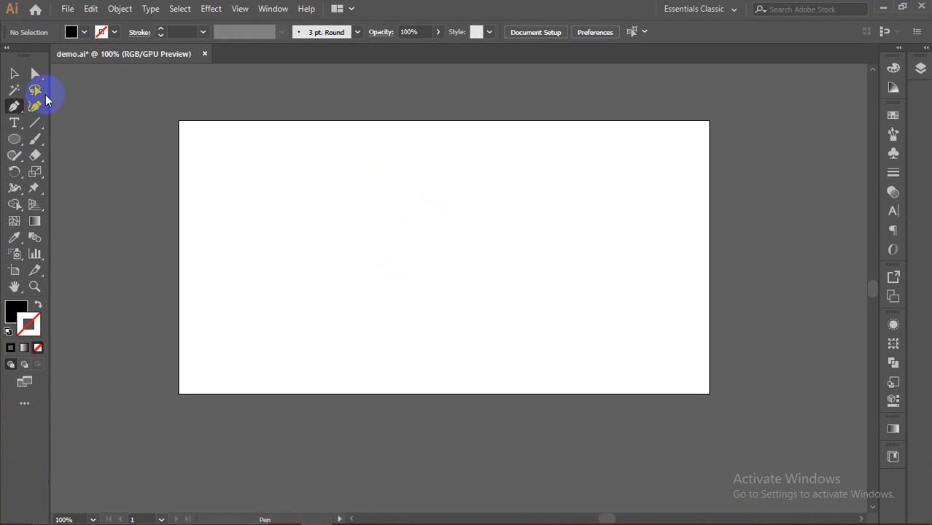
pyautogui.moveTo(22, 153); pyautogui.dragTo(27, 119)
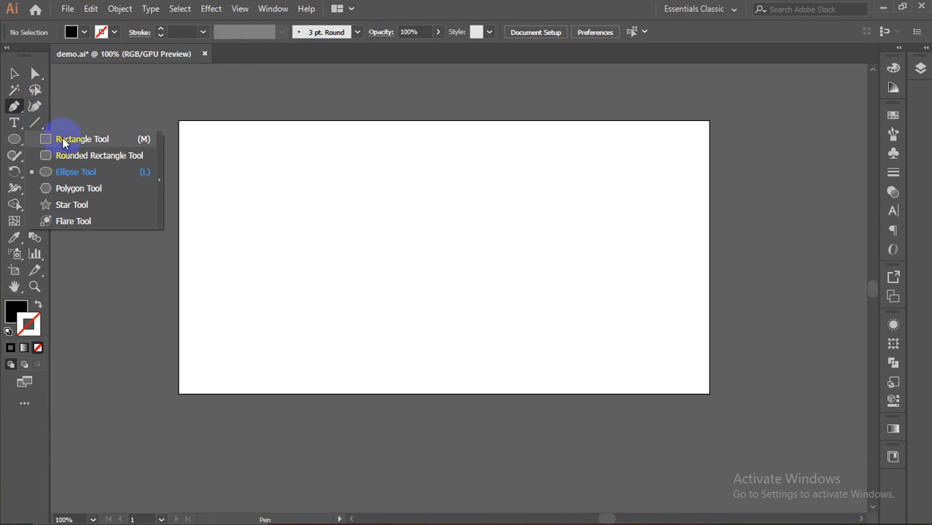
pyautogui.click(78, 58)
pyautogui.click(64, 10)
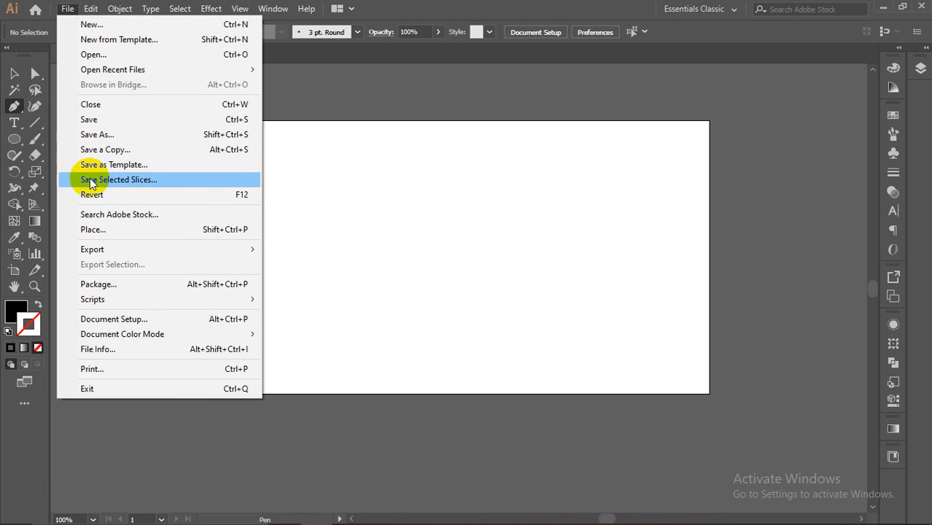
# Step: In the Place dialog, browse to Graphics Design (J:) > vector tracing gig > Gaming logos
pyautogui.click(111, 231)
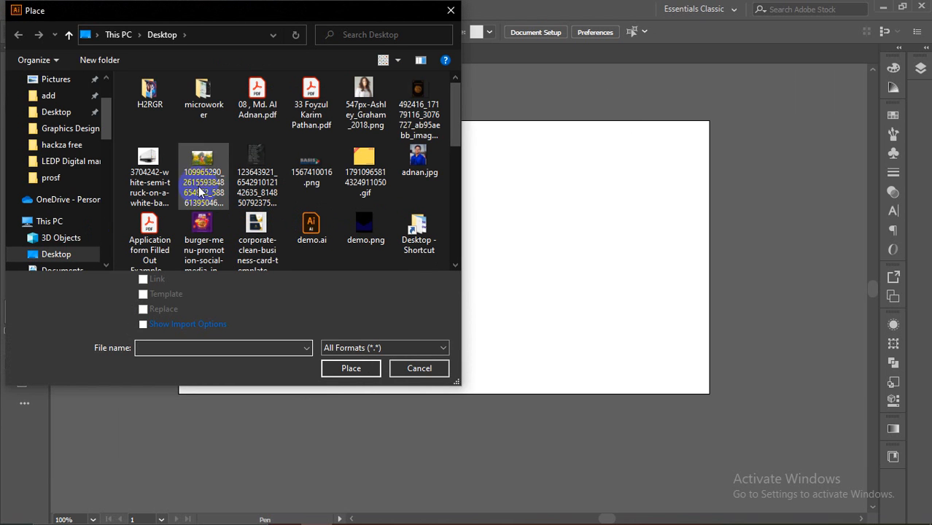
pyautogui.scroll(-1, 168, 178)
pyautogui.scroll(-2, 90, 176)
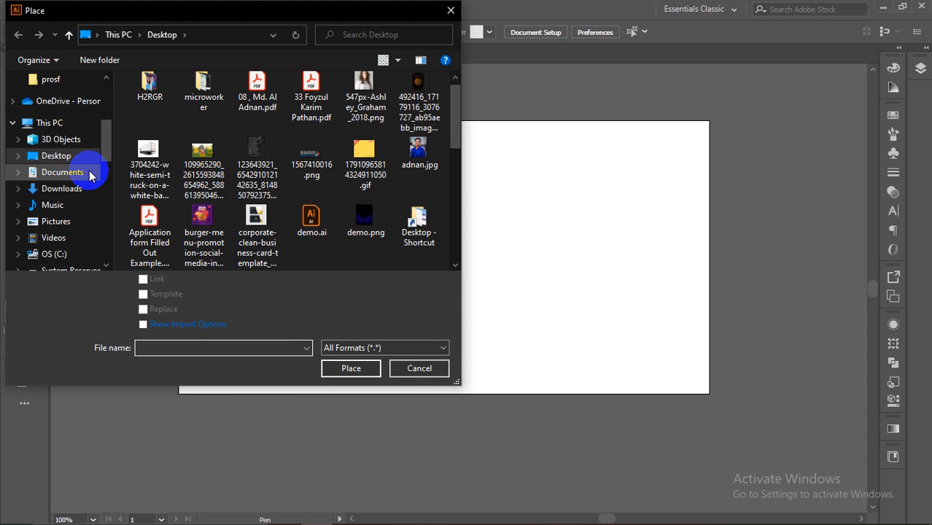
pyautogui.scroll(-1, 73, 175)
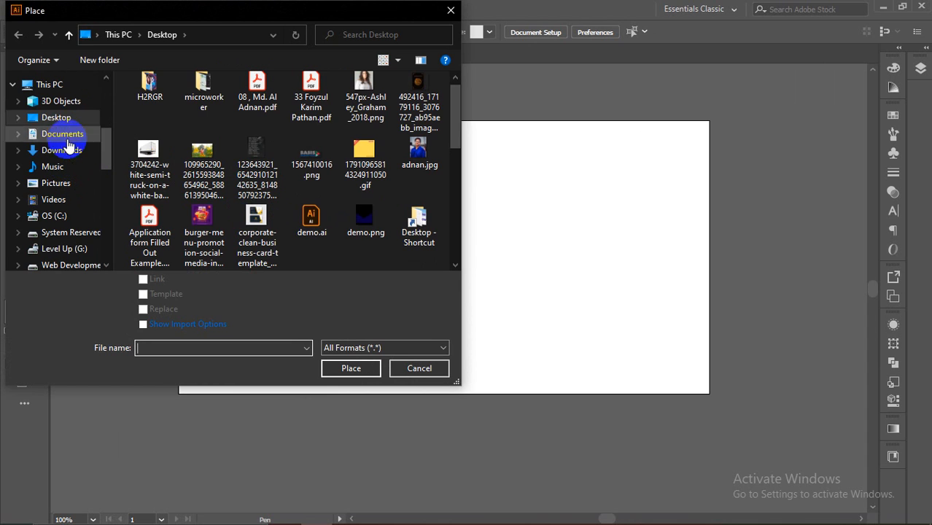
pyautogui.scroll(-1, 65, 175)
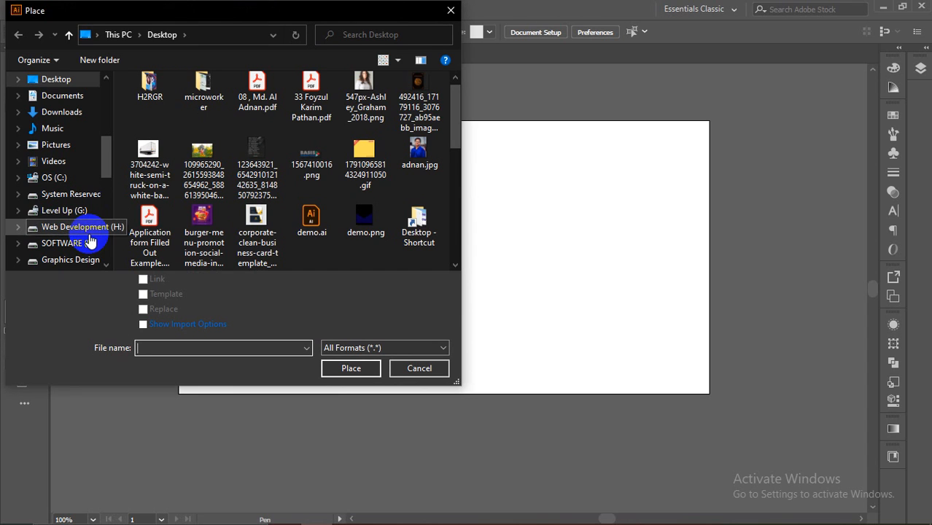
pyautogui.scroll(-1, 80, 240)
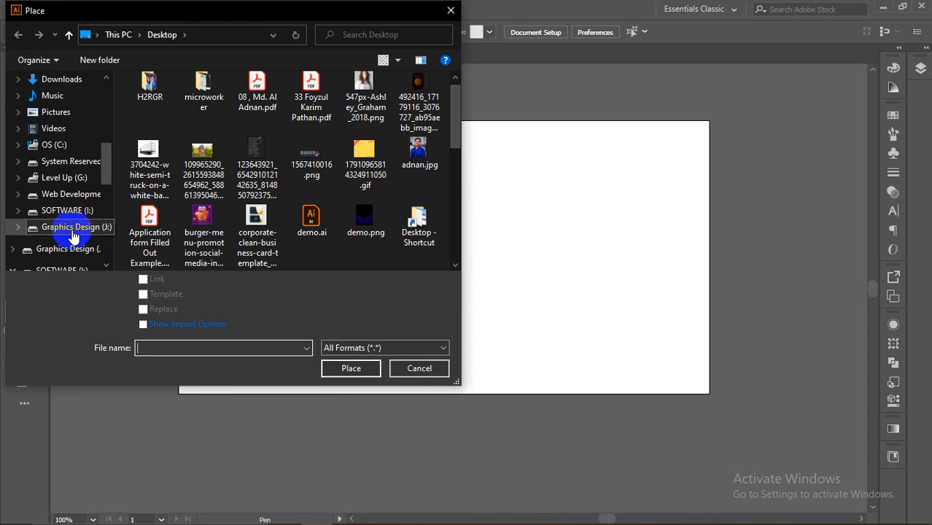
pyautogui.click(73, 229)
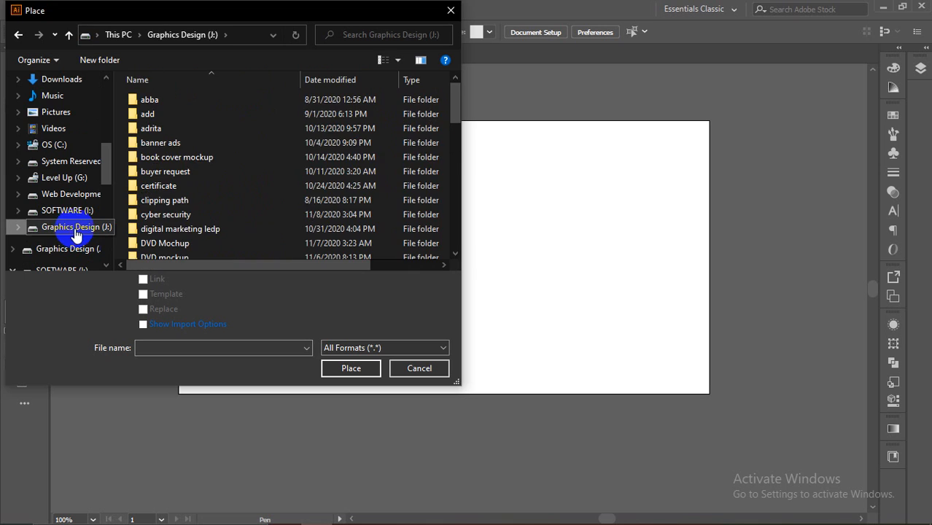
pyautogui.scroll(-2, 209, 138)
pyautogui.scroll(-3, 165, 175)
pyautogui.scroll(-5, 166, 178)
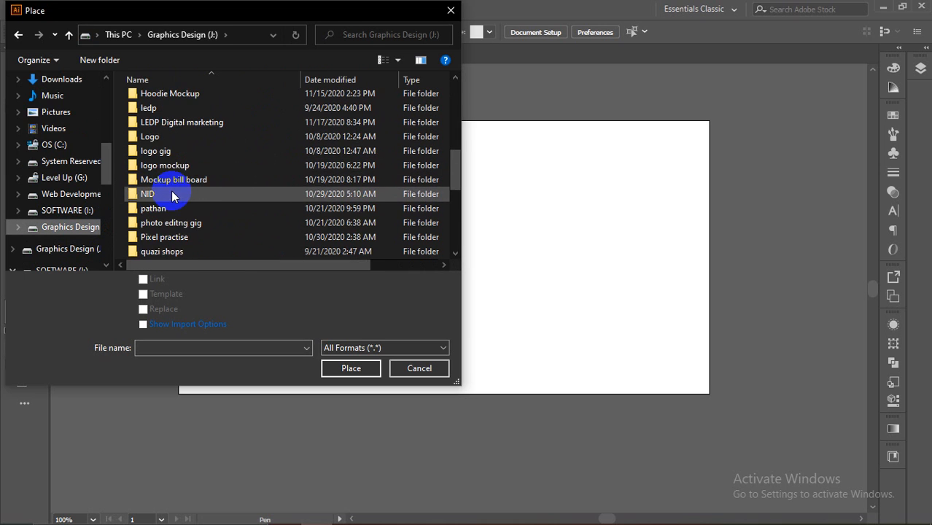
pyautogui.scroll(-2, 185, 237)
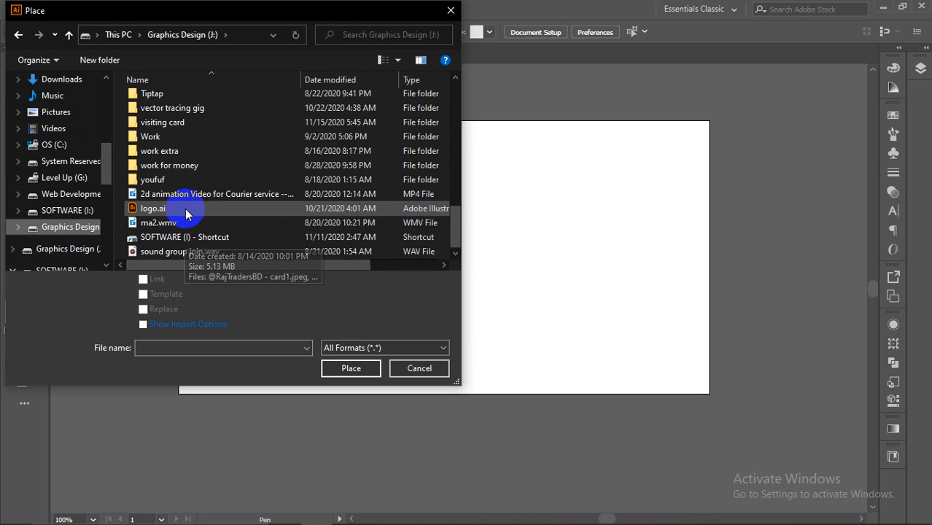
pyautogui.scroll(10, 183, 182)
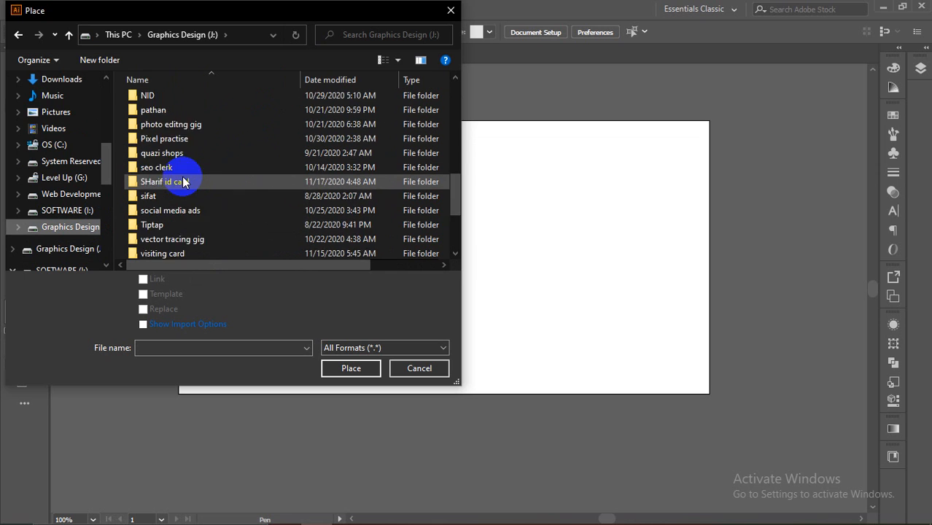
pyautogui.scroll(-1, 77, 213)
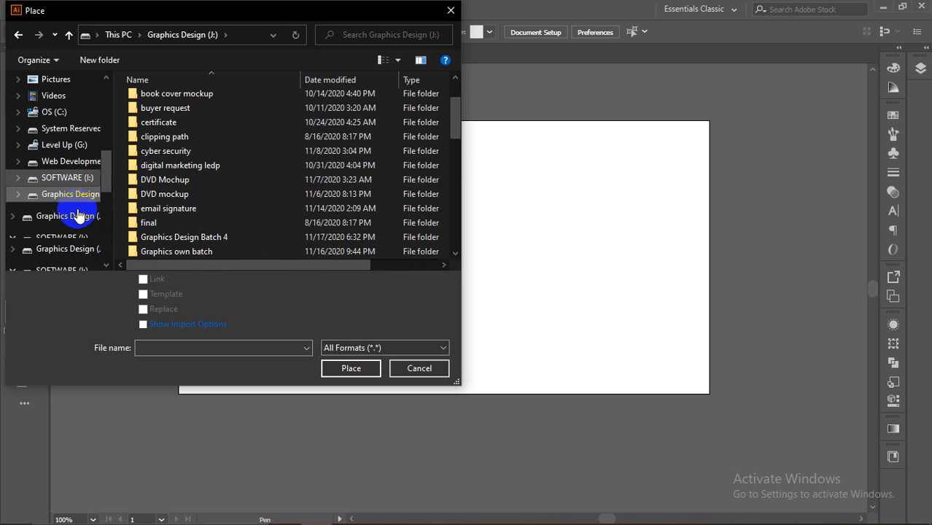
pyautogui.scroll(-3, 182, 183)
pyautogui.scroll(-2, 189, 197)
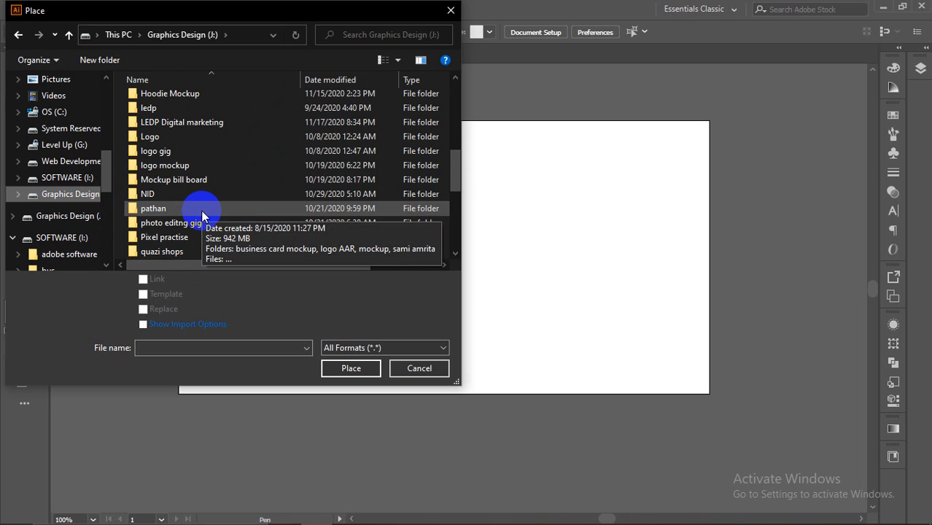
pyautogui.scroll(-3, 191, 223)
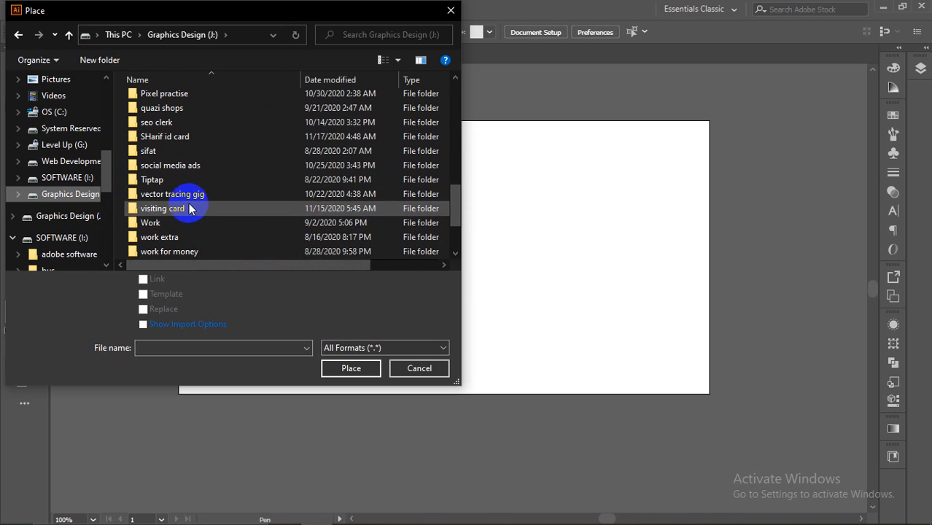
pyautogui.scroll(-2, 183, 233)
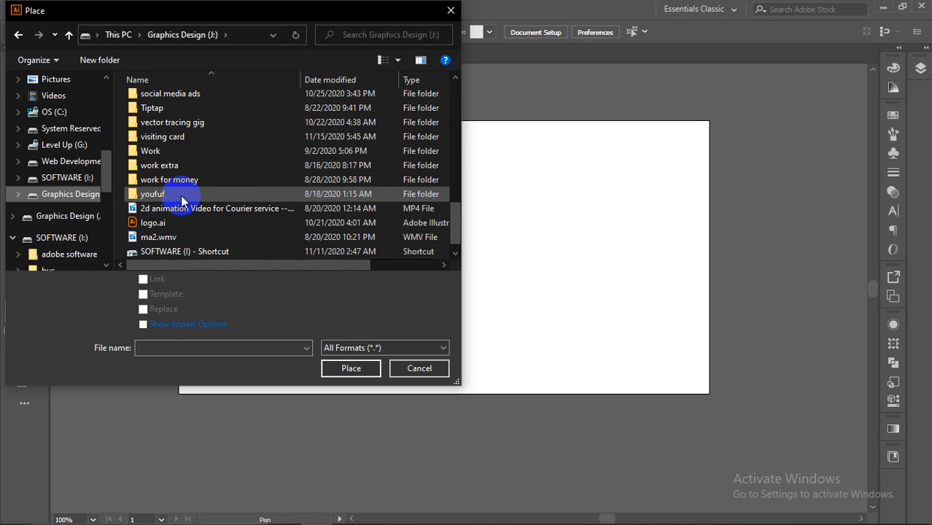
pyautogui.doubleClick(191, 123)
pyautogui.doubleClick(237, 98)
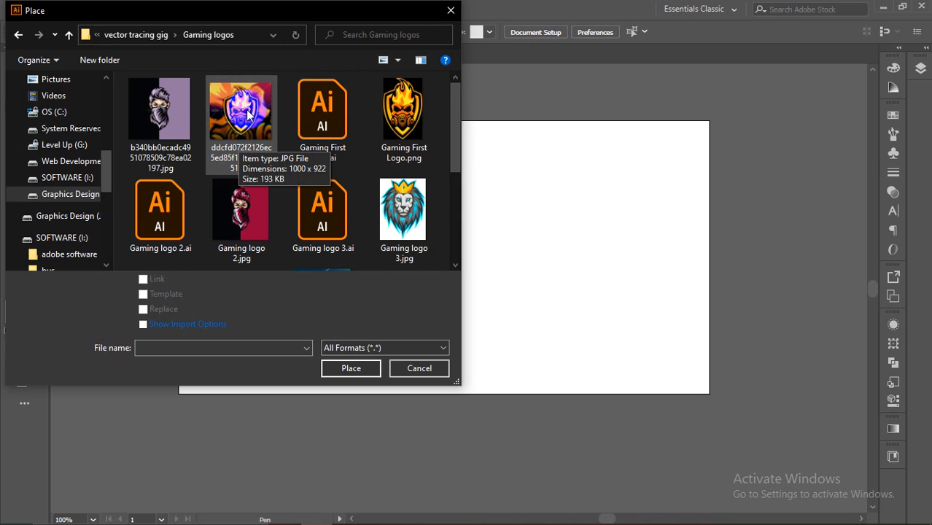
# Step: Place the watermarked gas-mask JPG and Gaming First Logo.png onto the canvas, undoing a stray path
pyautogui.click(247, 116)
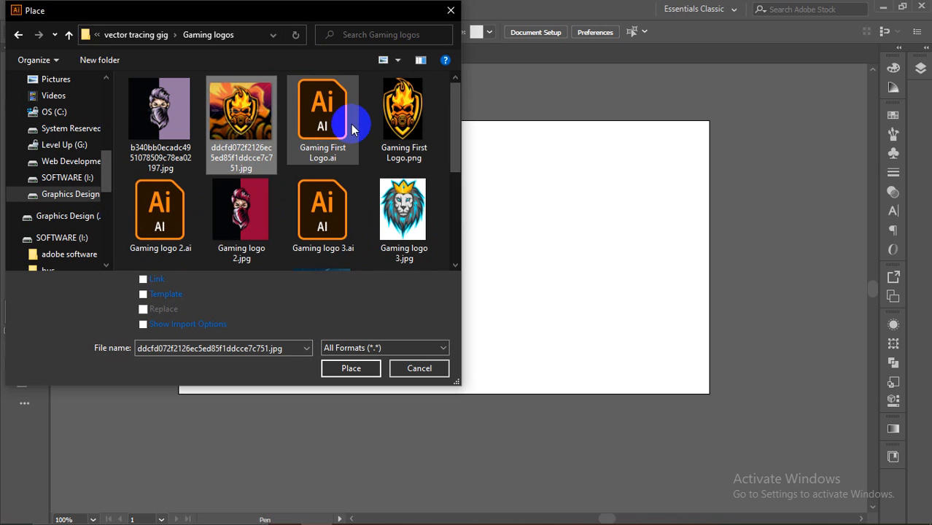
pyautogui.keyDown('ctrl'); pyautogui.click(421, 124); pyautogui.keyUp('ctrl')
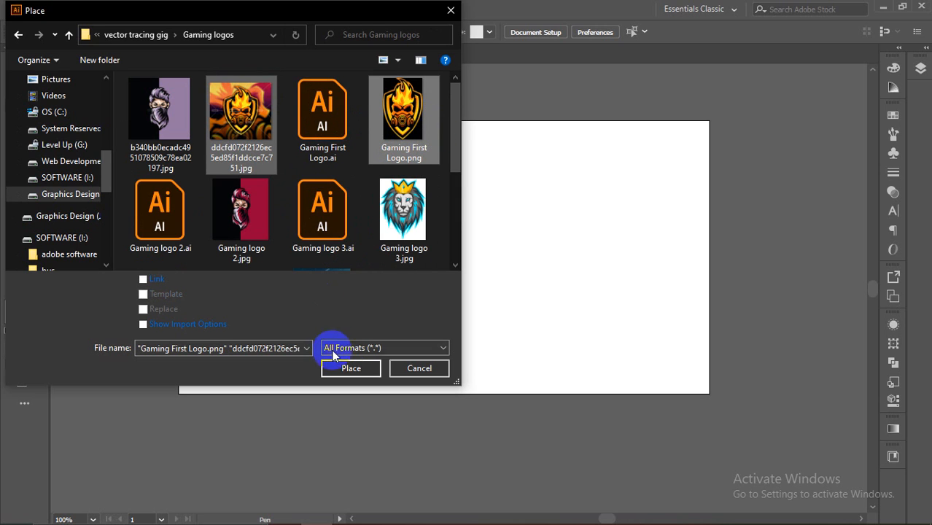
pyautogui.click(348, 371)
pyautogui.moveTo(100, 165); pyautogui.dragTo(250, 335)
pyautogui.click(207, 96)
pyautogui.moveTo(269, 147); pyautogui.dragTo(352, 123)
pyautogui.hotkey('ctrl', 'z')
# Step: Reposition the transparent logo and the square watermarked image around the artboard
pyautogui.click(14, 74)
pyautogui.moveTo(248, 157); pyautogui.dragTo(235, 121)
pyautogui.scroll(-1, 165, 237)
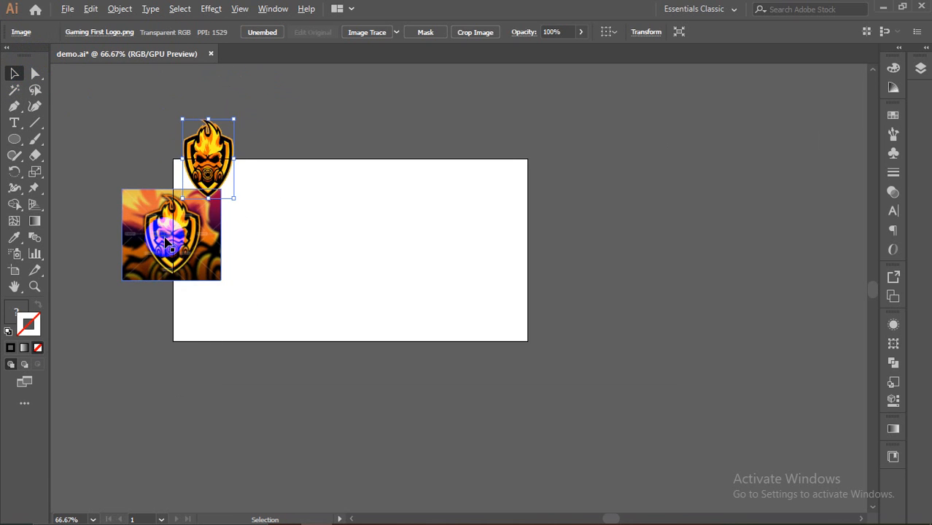
pyautogui.scroll(3, 164, 237)
pyautogui.scroll(-1, 165, 237)
pyautogui.moveTo(262, 91); pyautogui.dragTo(402, 256)
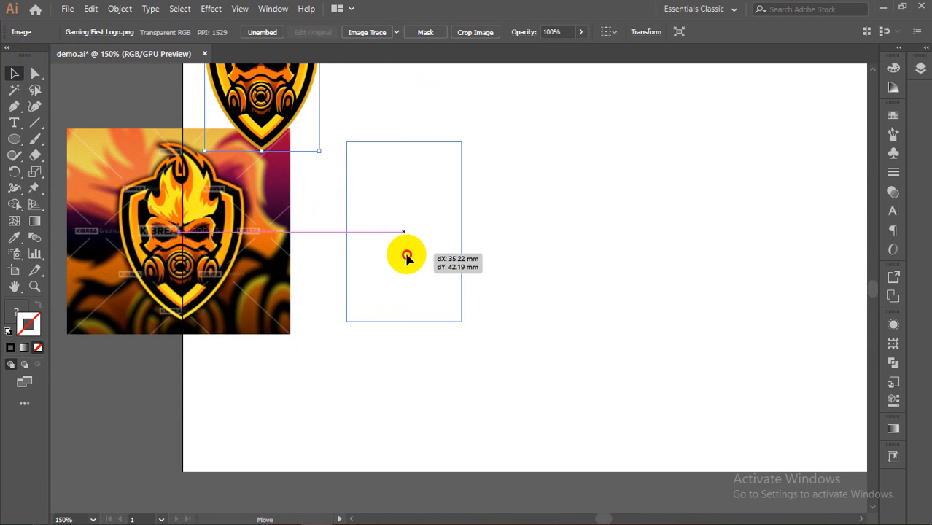
pyautogui.click(202, 232)
pyautogui.scroll(4, 146, 241)
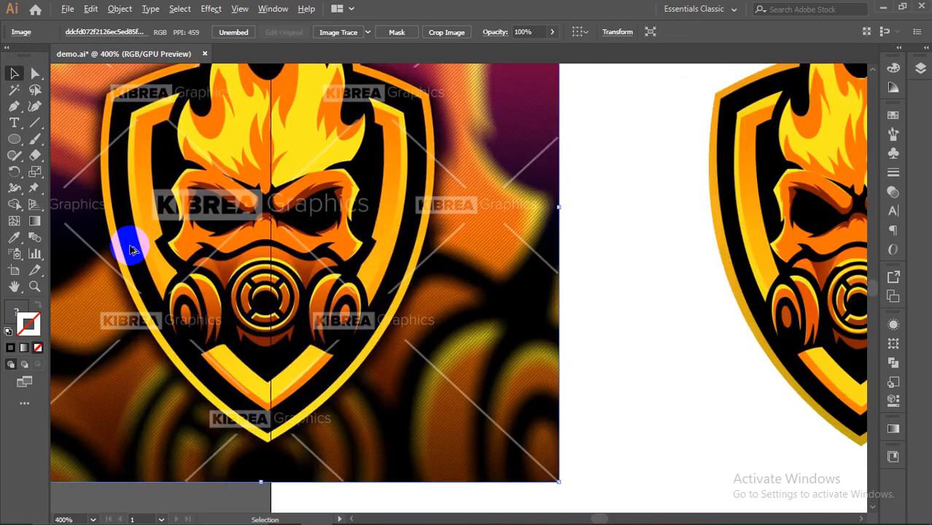
pyautogui.scroll(-1, 248, 181)
pyautogui.scroll(-2, 295, 176)
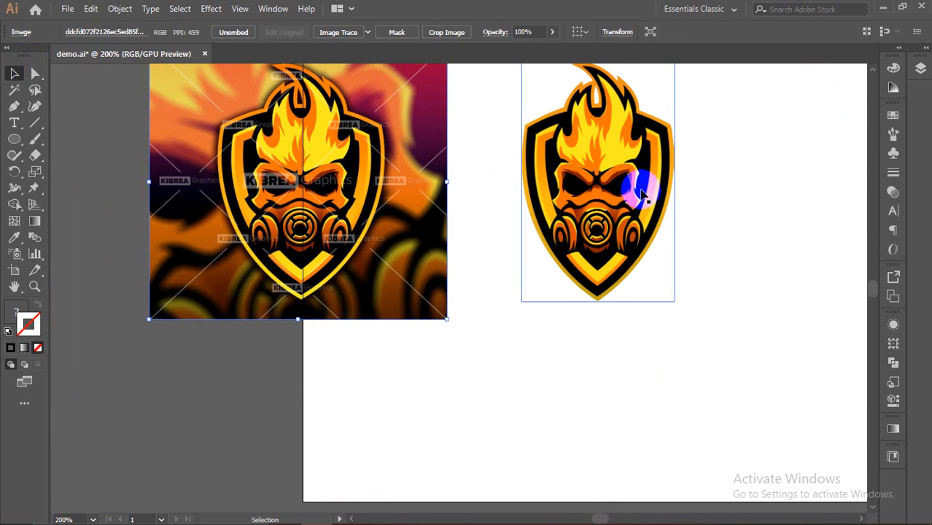
pyautogui.scroll(2, 641, 191)
pyautogui.moveTo(623, 186); pyautogui.dragTo(639, 204)
pyautogui.click(671, 196)
pyautogui.click(611, 203)
pyautogui.click(291, 183)
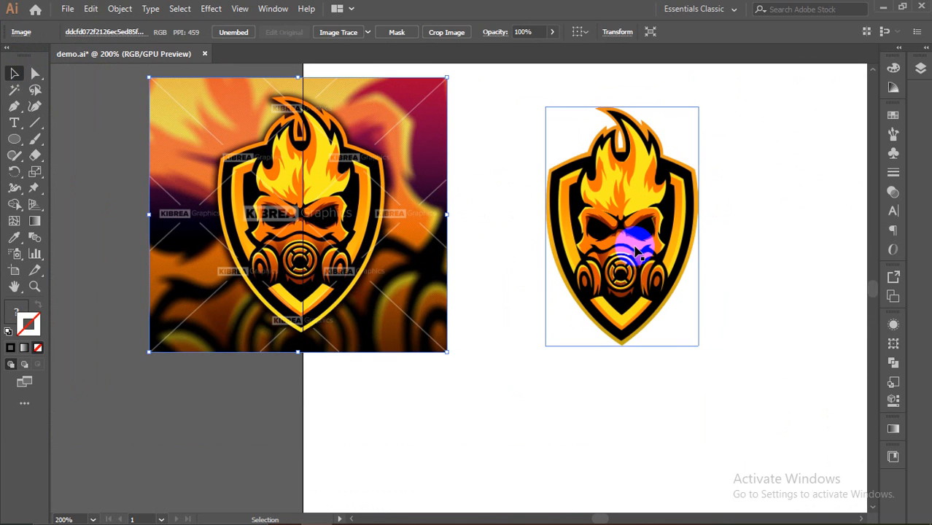
pyautogui.moveTo(302, 141); pyautogui.dragTo(359, 176)
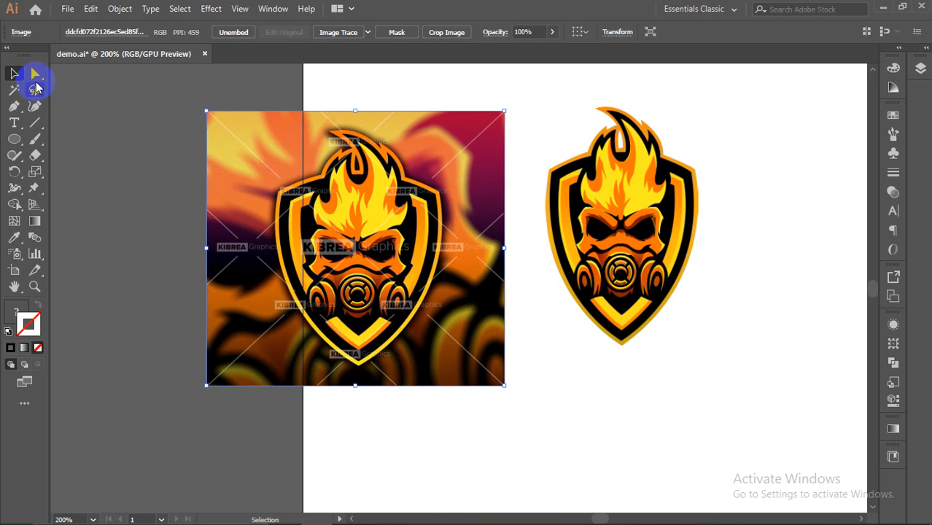
# Step: Try a few Pen anchors on the shield outline, then undo them
pyautogui.click(18, 107)
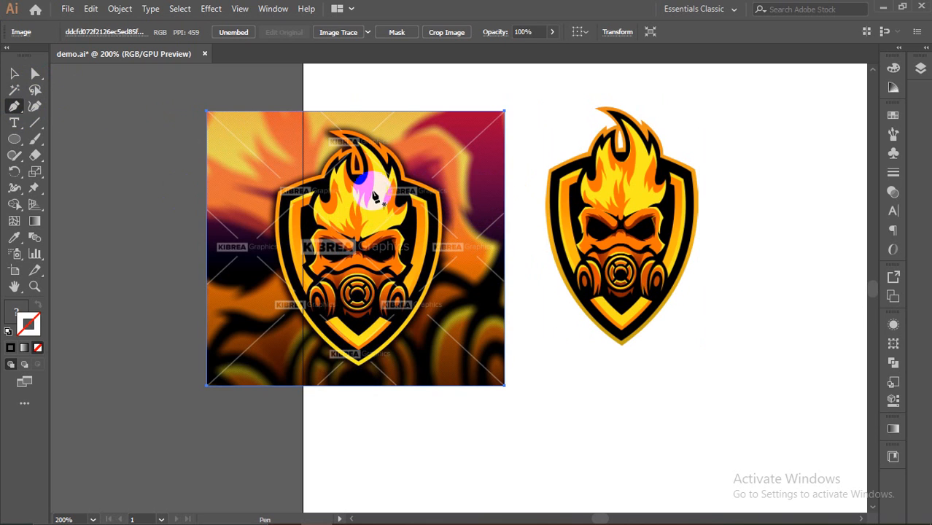
pyautogui.moveTo(381, 207); pyautogui.dragTo(404, 223)
pyautogui.click(392, 178)
pyautogui.hotkey('ctrl', 'z')
pyautogui.hotkey('ctrl', 'z')
pyautogui.hotkey('ctrl', 'z')
pyautogui.hotkey('ctrl', 'z')
pyautogui.hotkey('ctrl', 'z')
pyautogui.hotkey('ctrl', 'z')
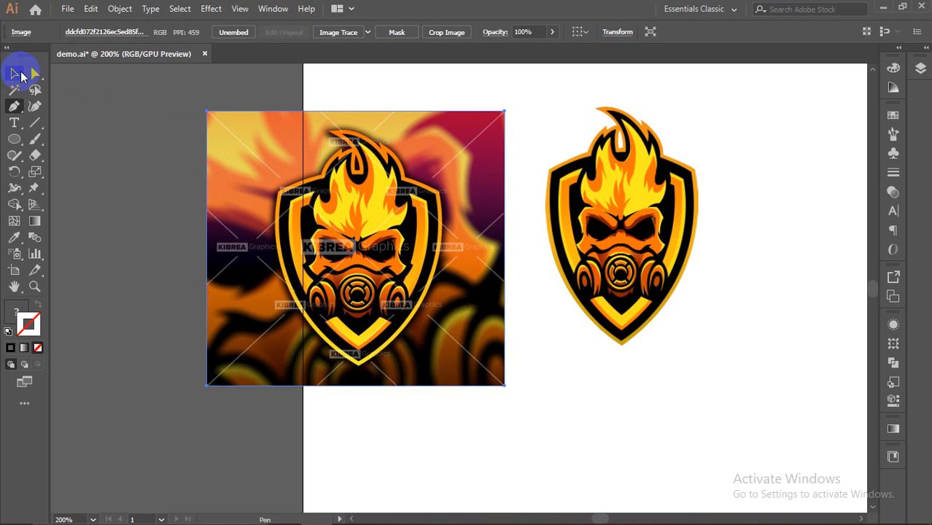
# Step: Move both images left of the artboard, square picture above the transparent logo
pyautogui.click(18, 75)
pyautogui.moveTo(395, 246); pyautogui.dragTo(278, 229)
pyautogui.moveTo(611, 258); pyautogui.dragTo(470, 248)
pyautogui.click(648, 234)
pyautogui.scroll(-2, 589, 144)
pyautogui.moveTo(648, 125); pyautogui.dragTo(334, 308)
pyautogui.scroll(-1, 667, 245)
pyautogui.scroll(1, 846, 218)
pyautogui.scroll(-1, 846, 218)
pyautogui.moveTo(601, 519); pyautogui.dragTo(609, 519)
pyautogui.click(522, 343)
pyautogui.moveTo(436, 217); pyautogui.dragTo(312, 326)
pyautogui.moveTo(394, 209); pyautogui.dragTo(360, 209)
pyautogui.click(402, 332)
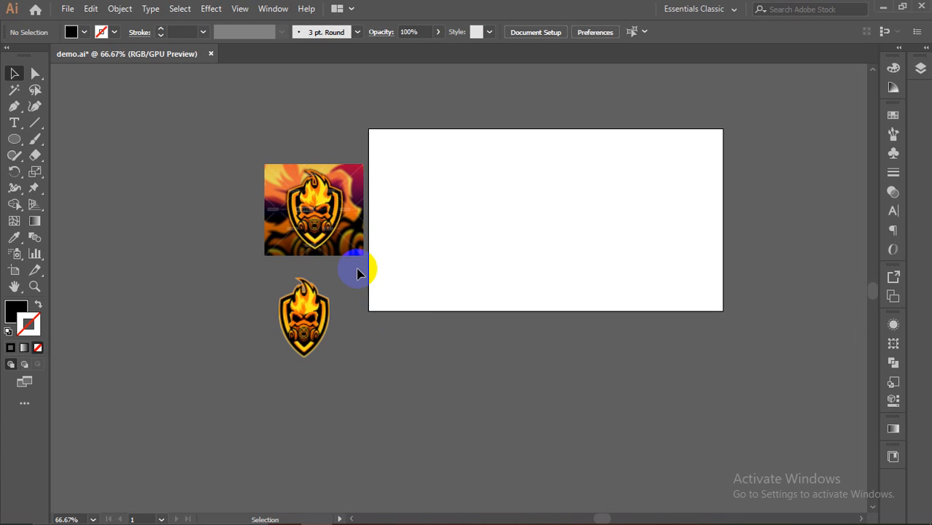
pyautogui.scroll(3, 323, 248)
# Step: Move the lower logo back onto the artboard
pyautogui.scroll(-2, 323, 235)
pyautogui.click(305, 421)
pyautogui.moveTo(305, 421); pyautogui.dragTo(556, 233)
pyautogui.scroll(5, 295, 201)
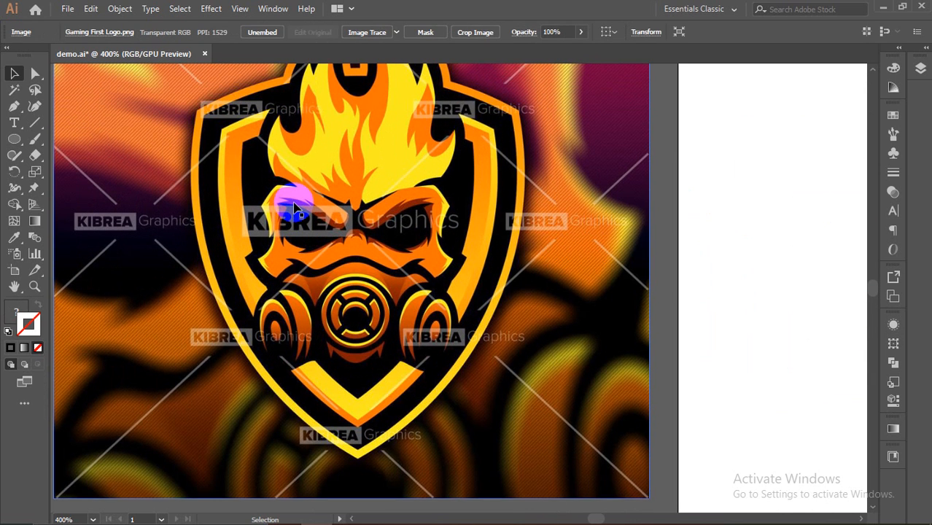
pyautogui.scroll(1, 296, 208)
# Step: Trace a closed Pen shape along the shield's upper-left inner edge with curved and corner anchors
pyautogui.click(15, 110)
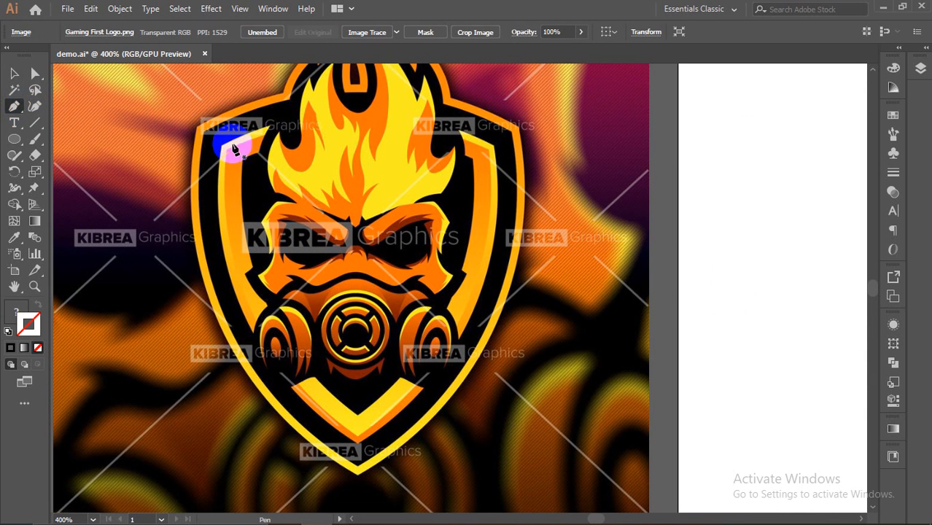
pyautogui.moveTo(264, 136); pyautogui.dragTo(259, 157)
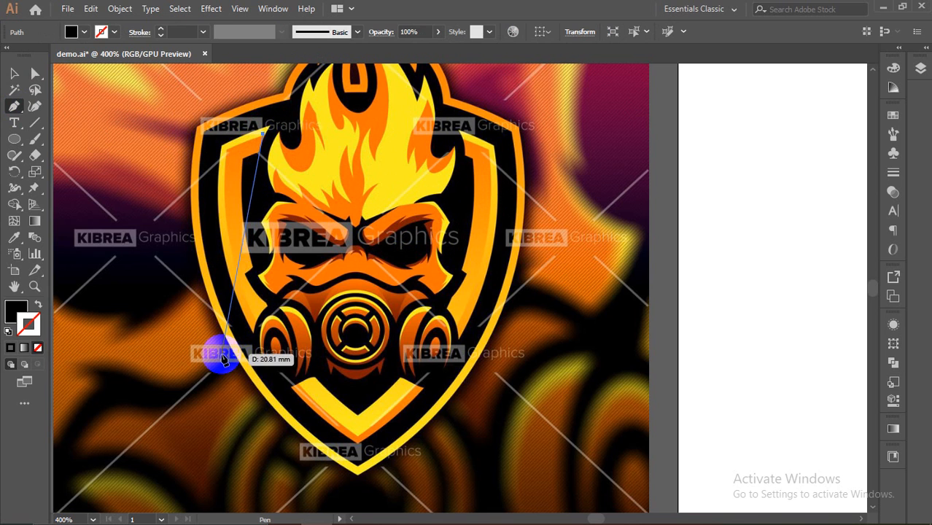
pyautogui.click(260, 156)
pyautogui.hotkey('ctrl', 'z')
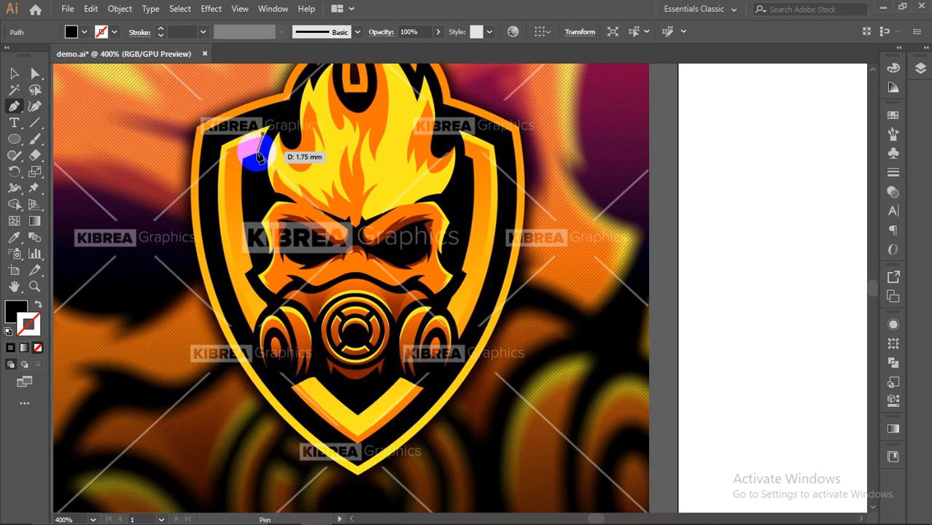
pyautogui.click(261, 156)
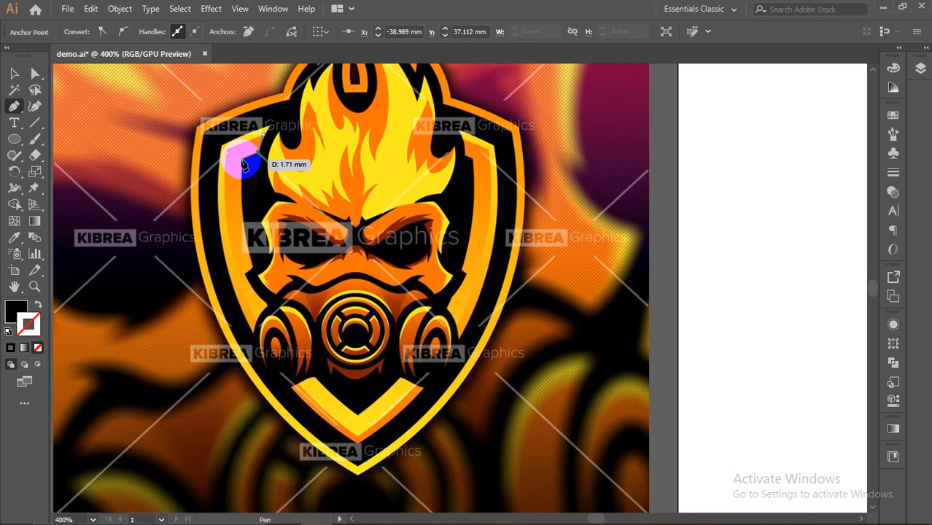
pyautogui.click(245, 162)
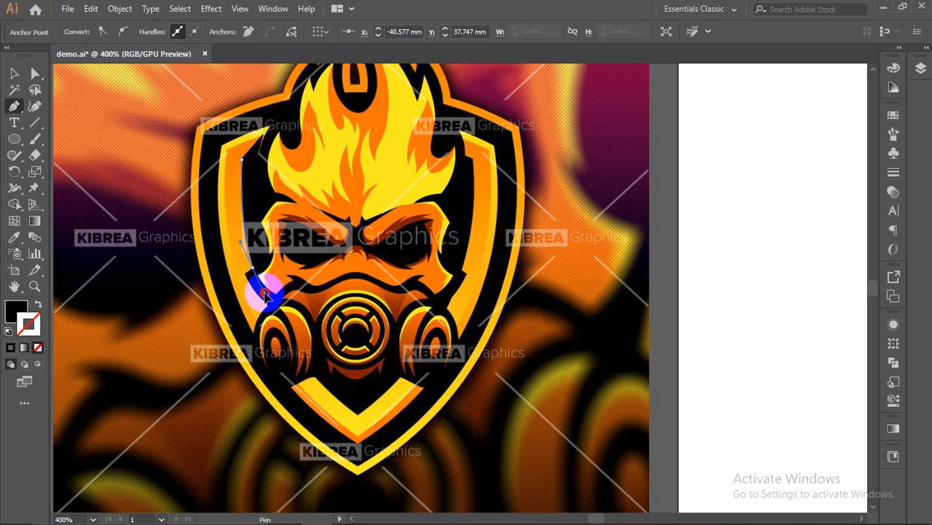
pyautogui.moveTo(266, 294); pyautogui.dragTo(250, 270)
pyautogui.click(253, 269)
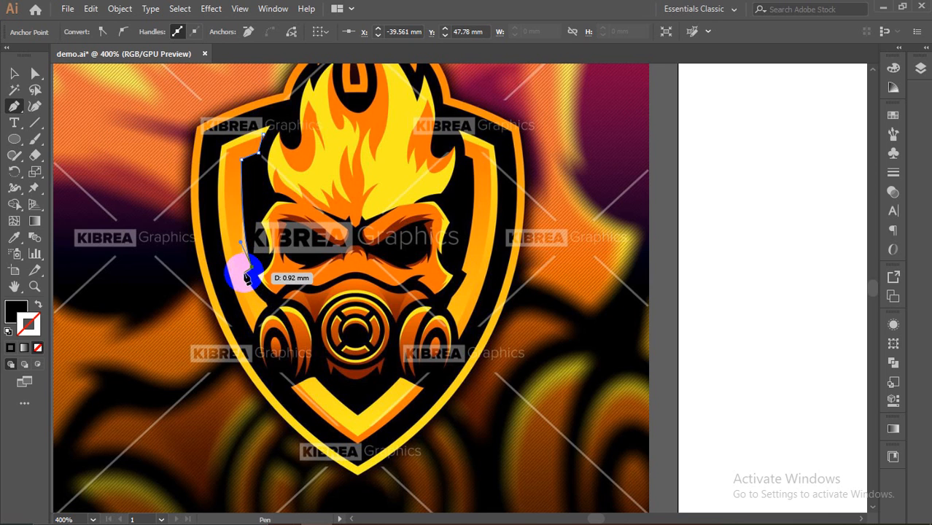
pyautogui.moveTo(227, 149); pyautogui.dragTo(242, 76)
pyautogui.click(227, 151)
pyautogui.click(262, 135)
# Step: Remove the shape's black fill and eyedrop the shield's orange FF8B07 into it
pyautogui.click(16, 312)
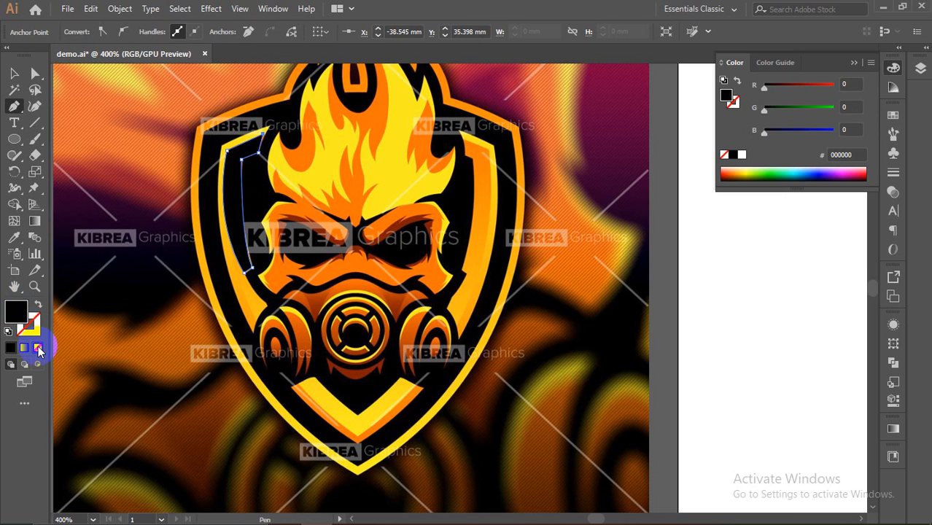
pyautogui.click(39, 349)
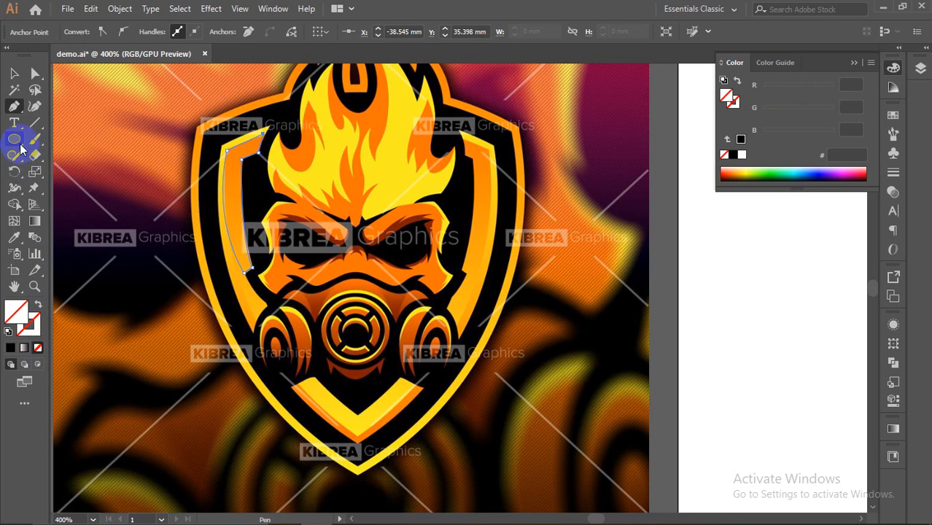
pyautogui.click(16, 238)
pyautogui.click(58, 239)
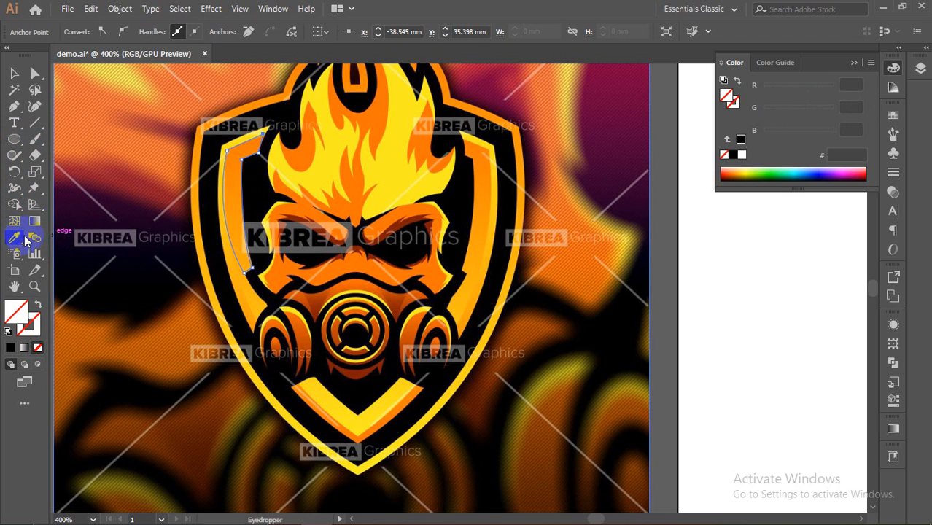
pyautogui.click(230, 182)
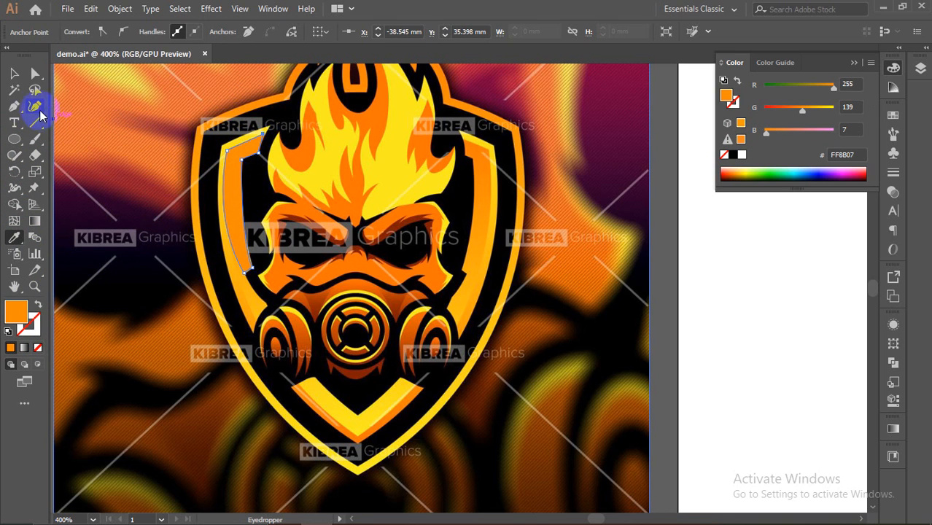
# Step: Move the reference image and traced logo off the artboard onto the pasteboard, then bring up the File menu
pyautogui.click(282, 143)
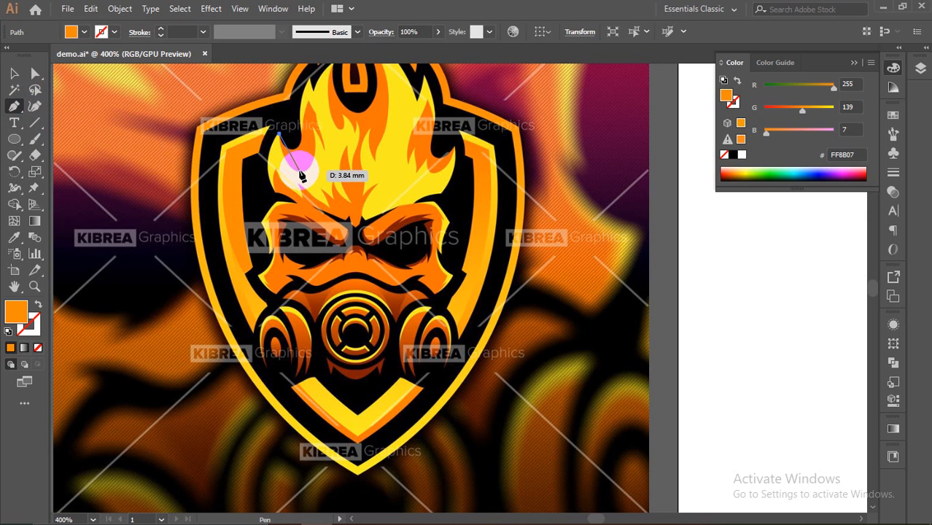
pyautogui.scroll(-4, 212, 183)
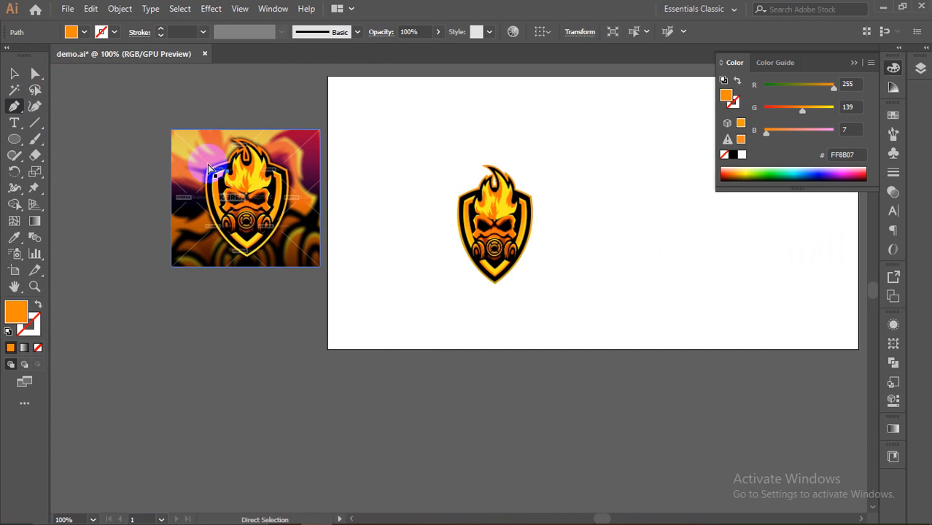
pyautogui.click(14, 73)
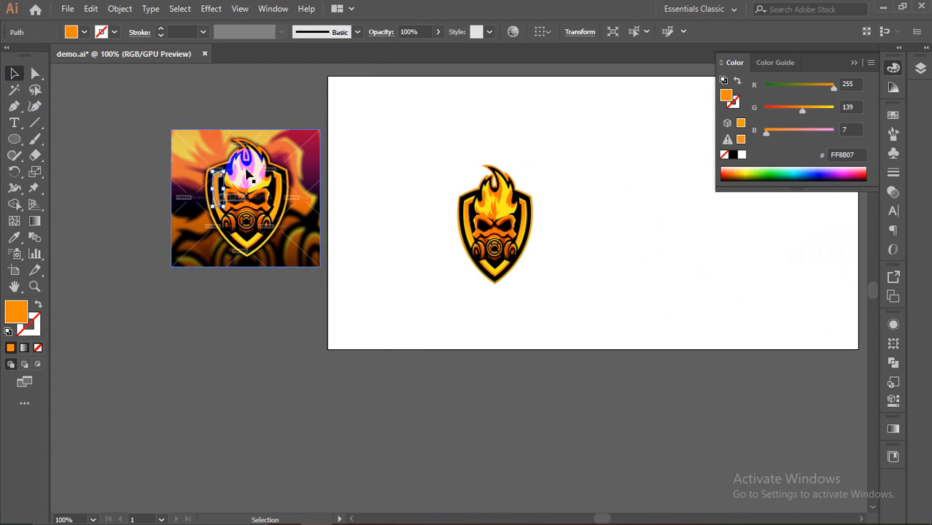
pyautogui.moveTo(298, 141); pyautogui.dragTo(120, 161)
pyautogui.click(181, 138)
pyautogui.moveTo(181, 138); pyautogui.dragTo(280, 246)
pyautogui.moveTo(494, 219); pyautogui.dragTo(207, 280)
pyautogui.click(150, 111)
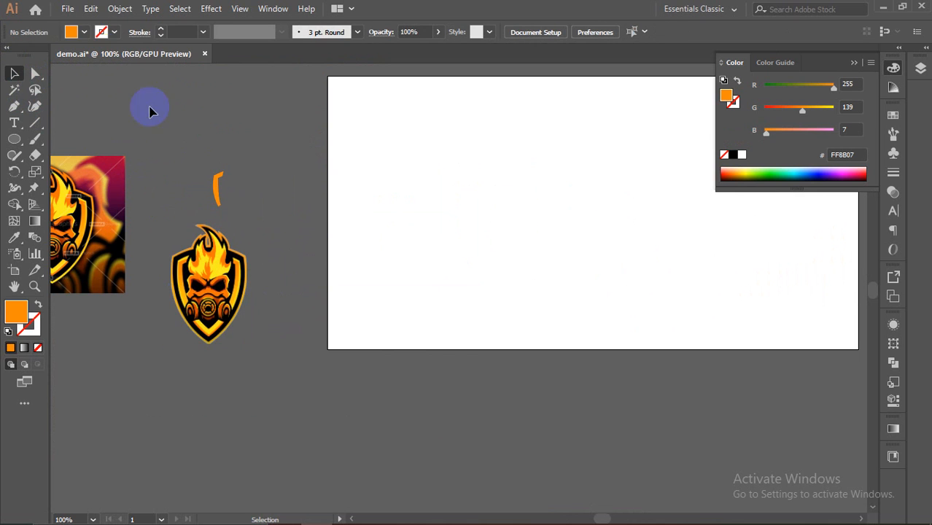
pyautogui.click(67, 10)
# Step: Open Gaming First Logo.ai, accepting the newer-version import warning
pyautogui.click(114, 54)
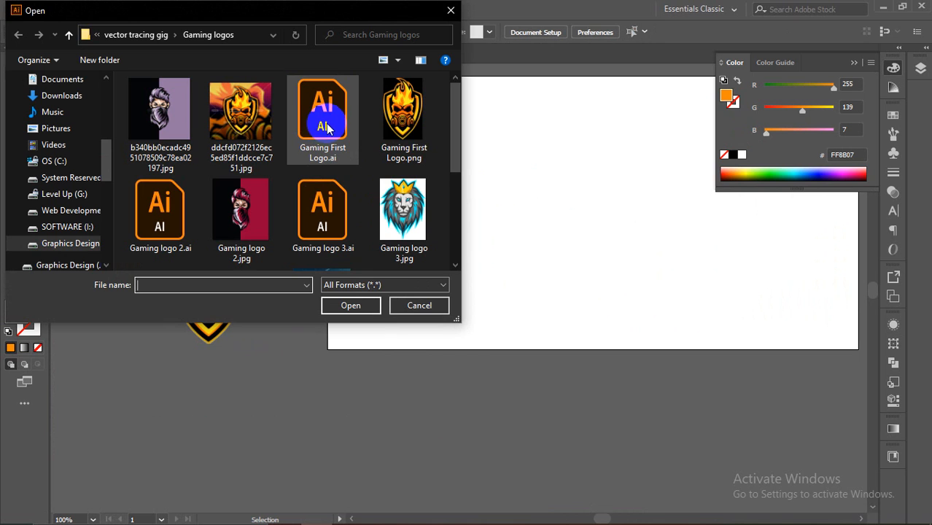
pyautogui.click(327, 144)
pyautogui.click(344, 299)
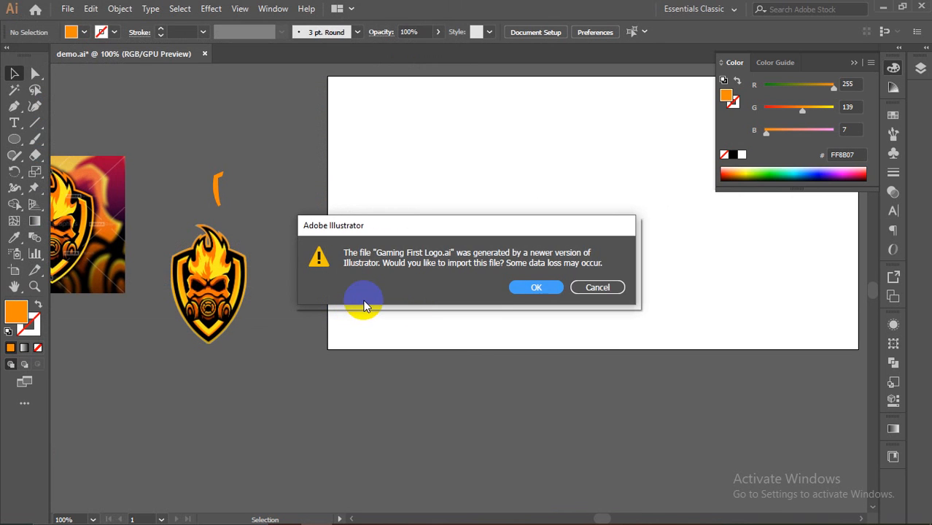
pyautogui.click(540, 288)
pyautogui.scroll(-10, 532, 291)
pyautogui.scroll(4, 501, 302)
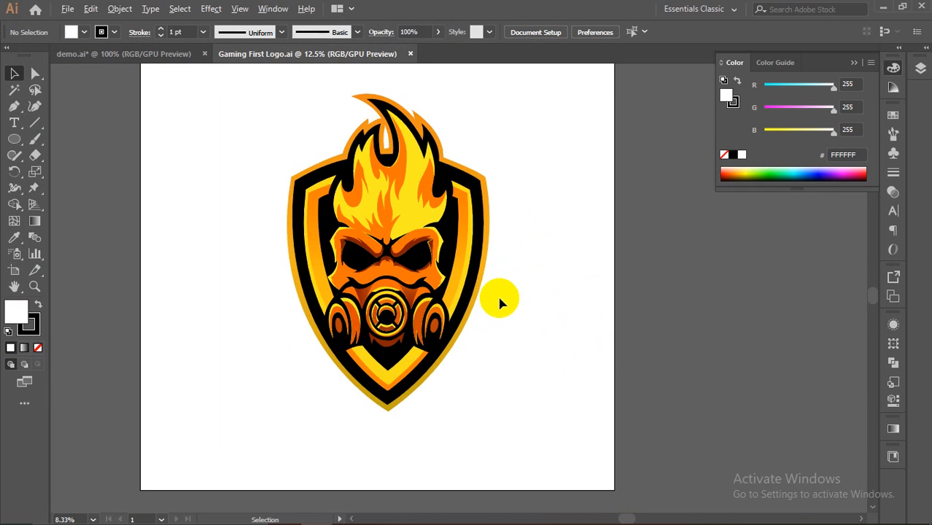
pyautogui.scroll(2, 500, 302)
pyautogui.click(412, 194)
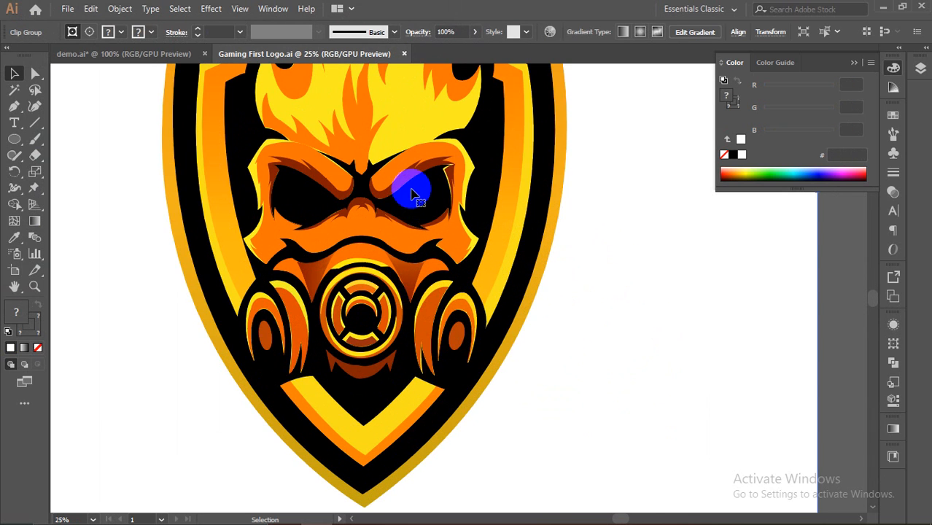
pyautogui.scroll(-2, 506, 187)
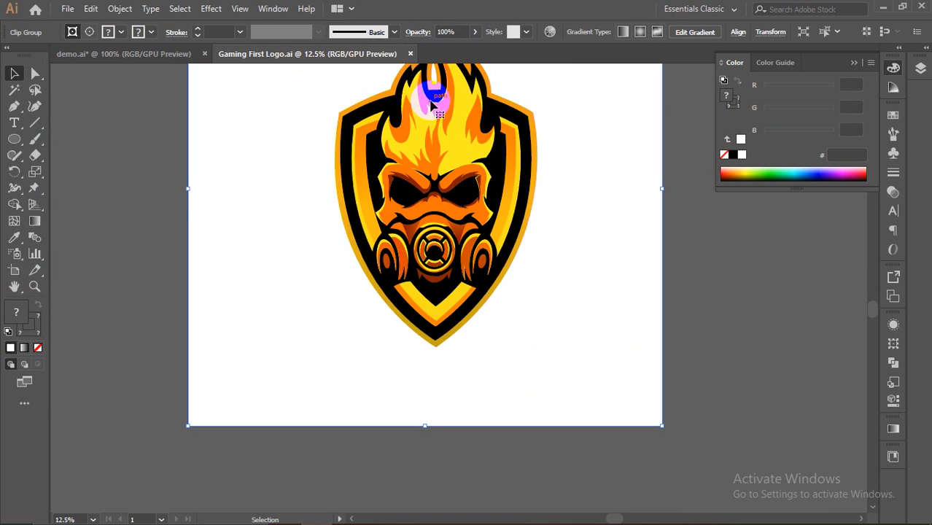
pyautogui.scroll(2, 481, 192)
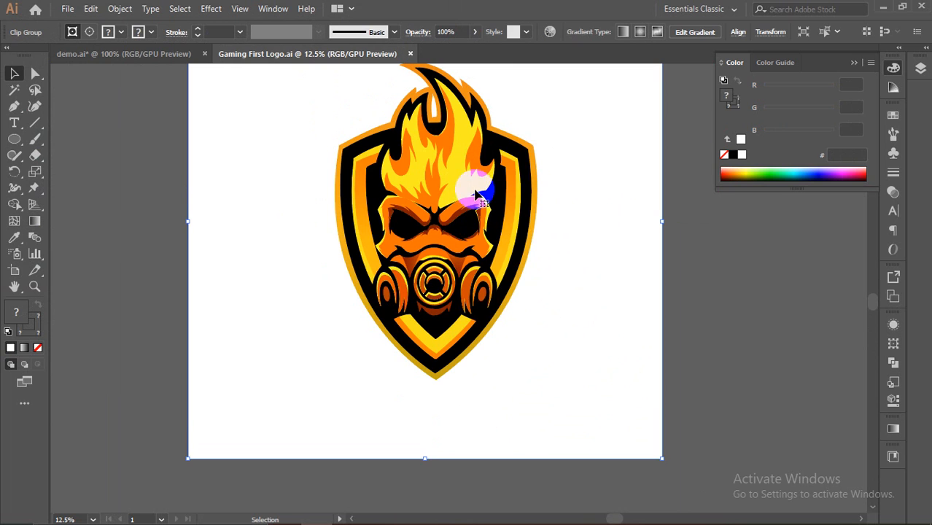
pyautogui.click(35, 73)
pyautogui.click(438, 179)
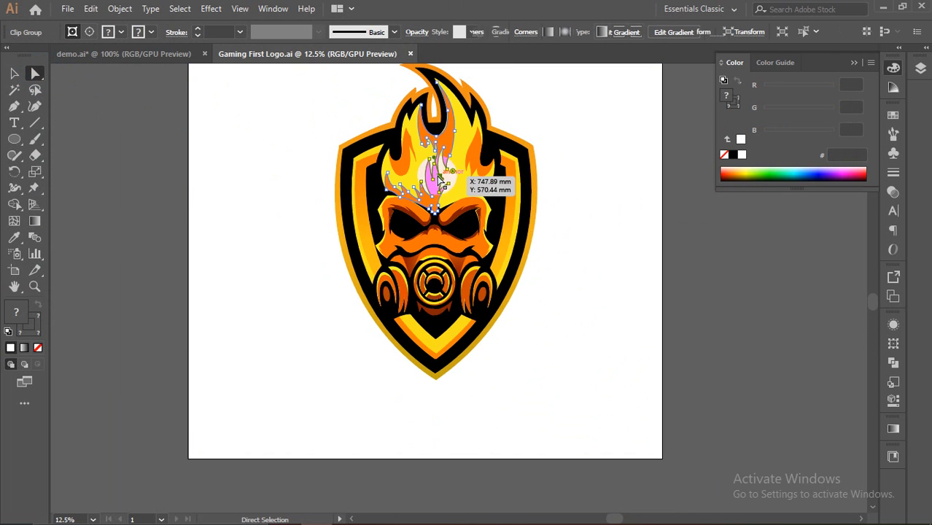
pyautogui.click(469, 181)
pyautogui.click(450, 148)
pyautogui.click(485, 152)
pyautogui.click(505, 202)
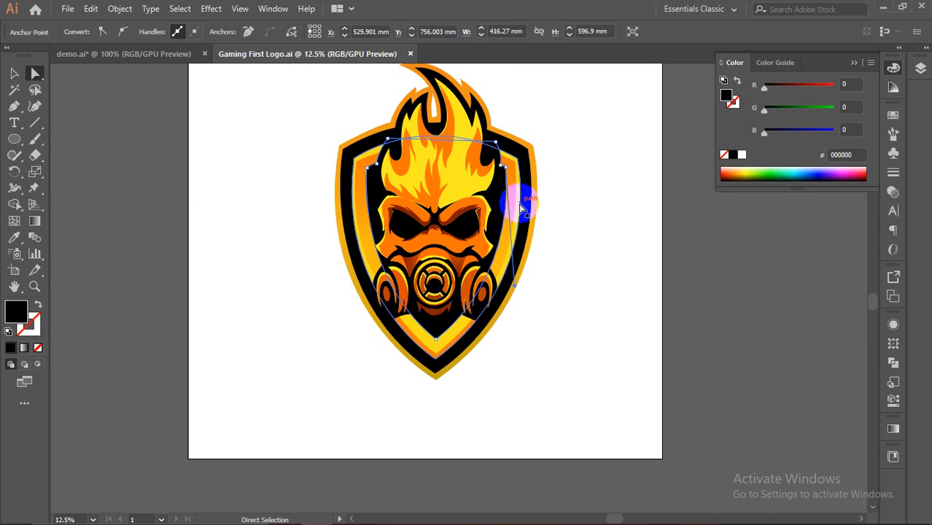
pyautogui.click(521, 155)
pyautogui.click(522, 154)
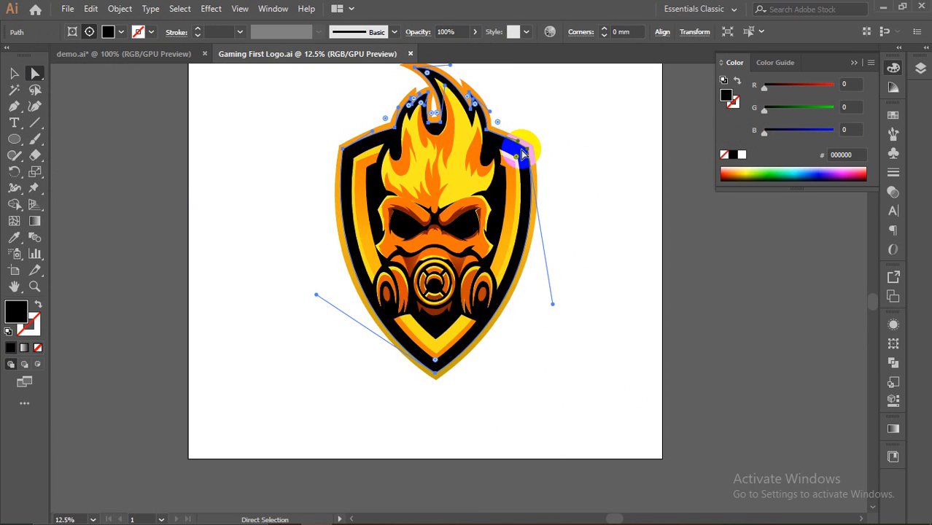
pyautogui.click(335, 191)
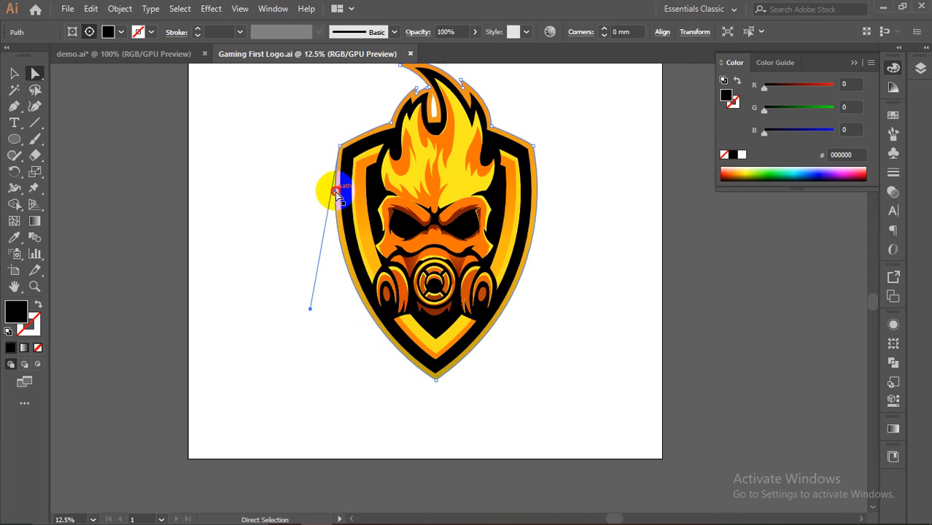
pyautogui.click(372, 248)
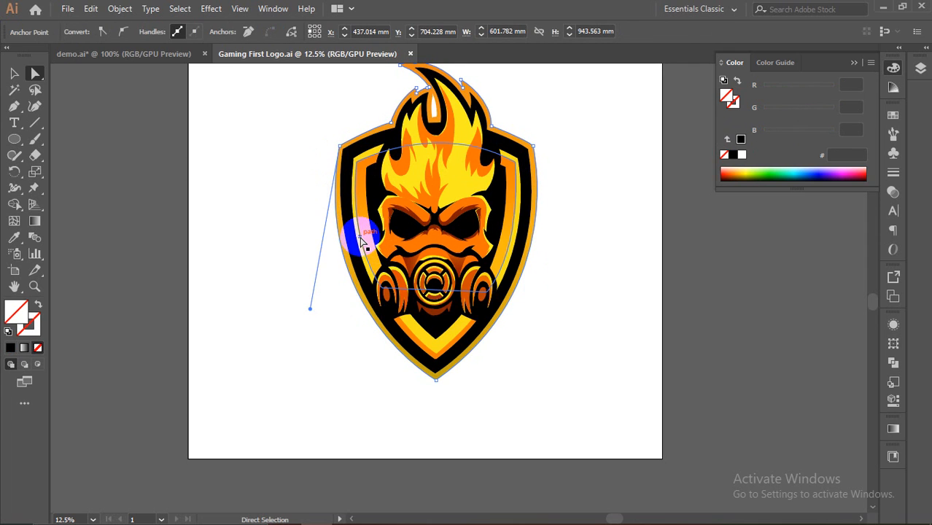
pyautogui.click(361, 244)
pyautogui.click(410, 343)
pyautogui.click(420, 333)
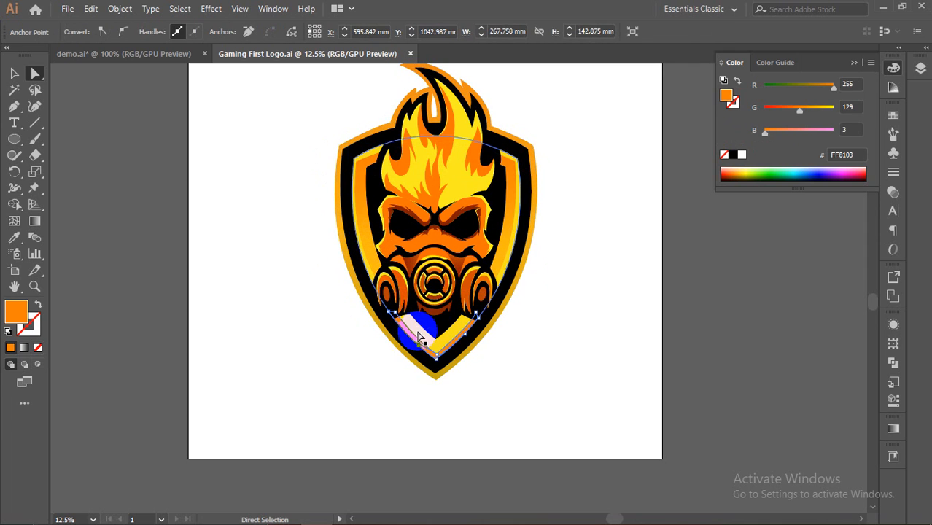
pyautogui.scroll(-3, 364, 208)
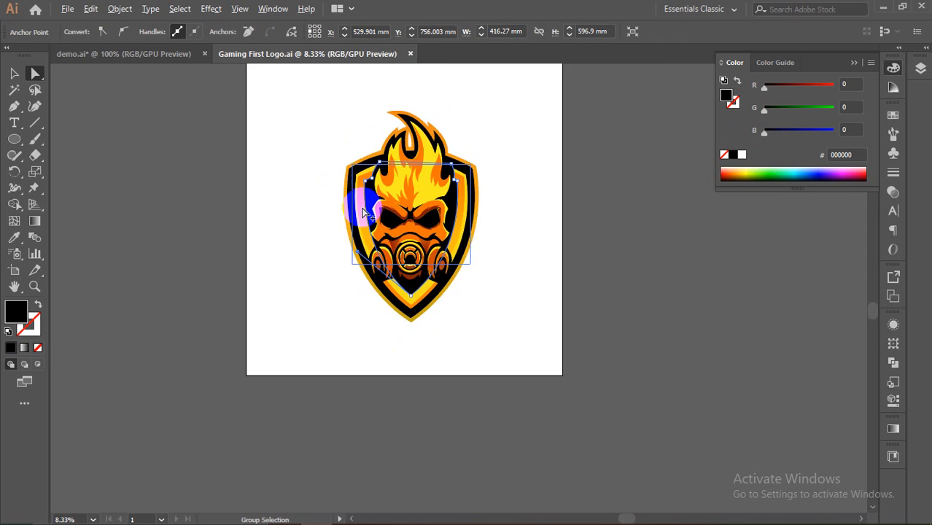
pyautogui.scroll(2, 281, 73)
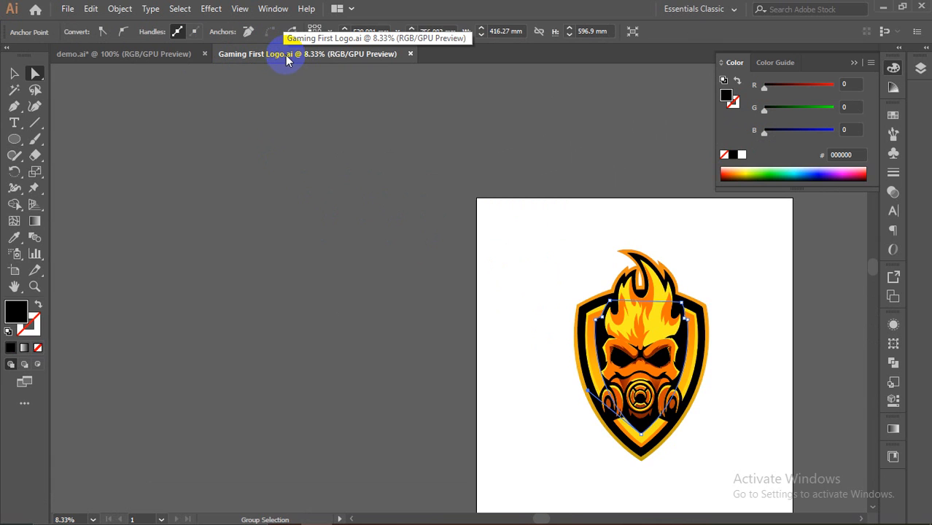
pyautogui.scroll(-1, 729, 334)
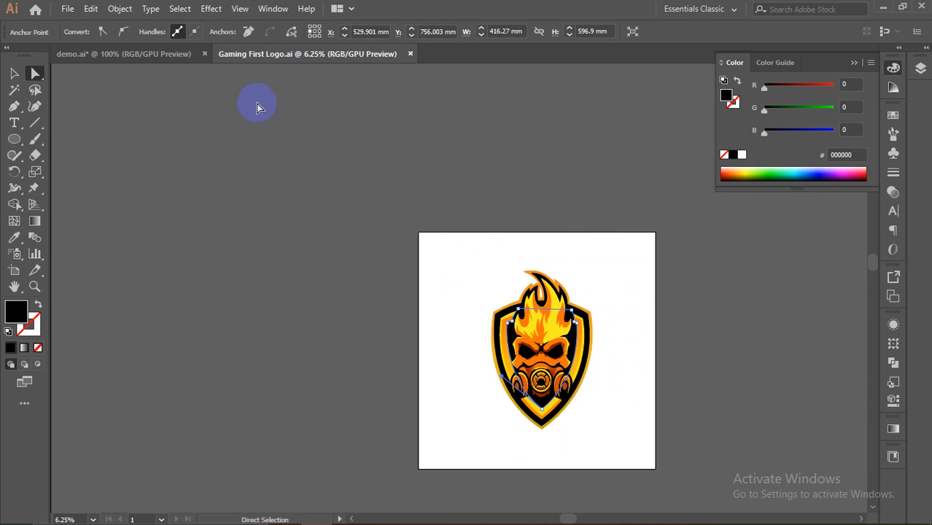
# Step: In demo.ai, delete the logo picture that has the background
pyautogui.click(175, 54)
pyautogui.scroll(-1, 248, 269)
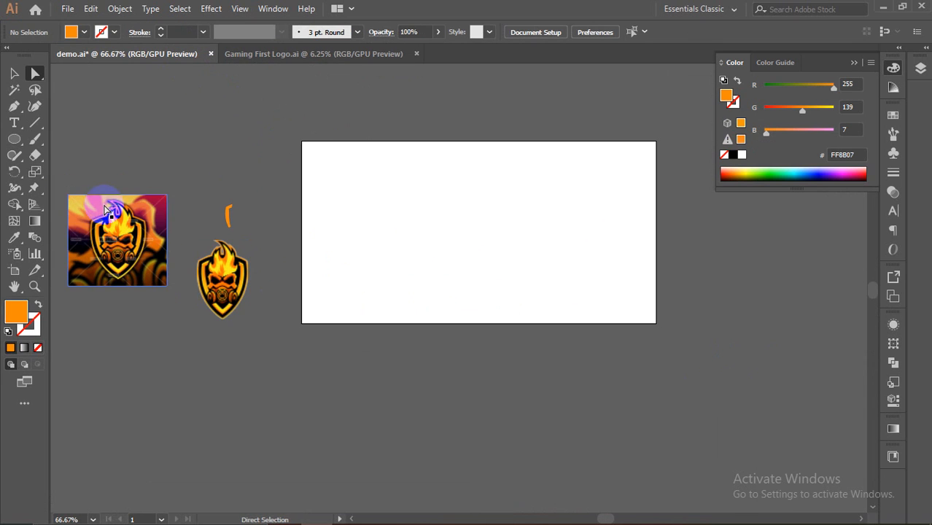
pyautogui.click(16, 76)
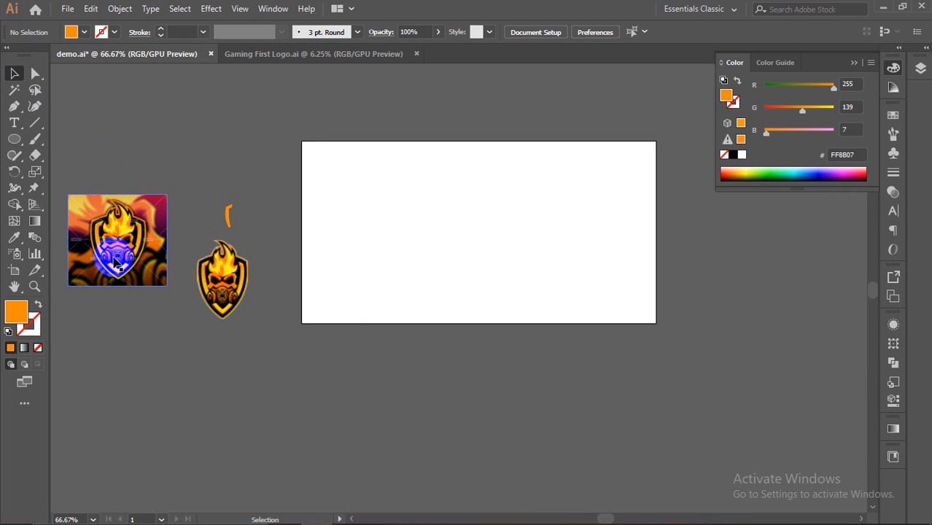
pyautogui.click(146, 240)
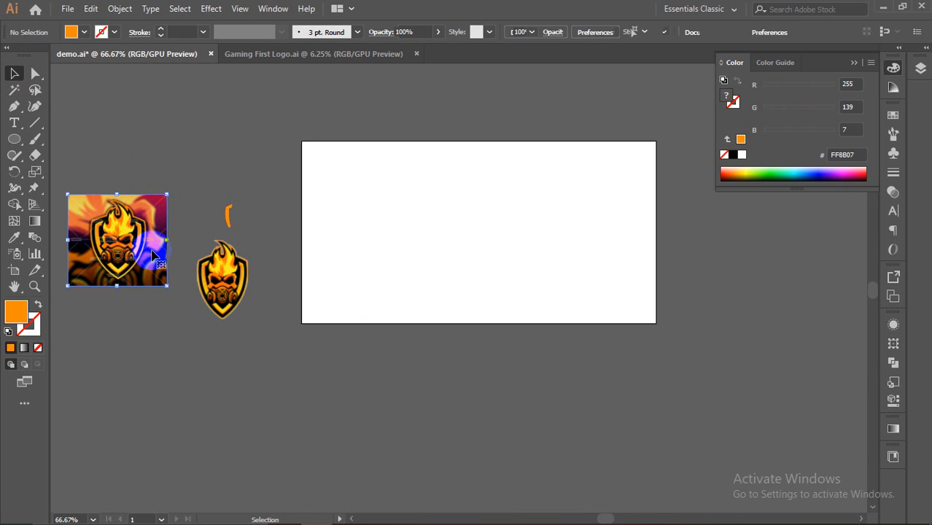
pyautogui.press('Delete')
# Step: Centre the gas-mask logo on the artboard and enlarge it, then go to Gaming First Logo.ai
pyautogui.moveTo(218, 255); pyautogui.dragTo(454, 226)
pyautogui.scroll(4, 460, 256)
pyautogui.scroll(-3, 460, 255)
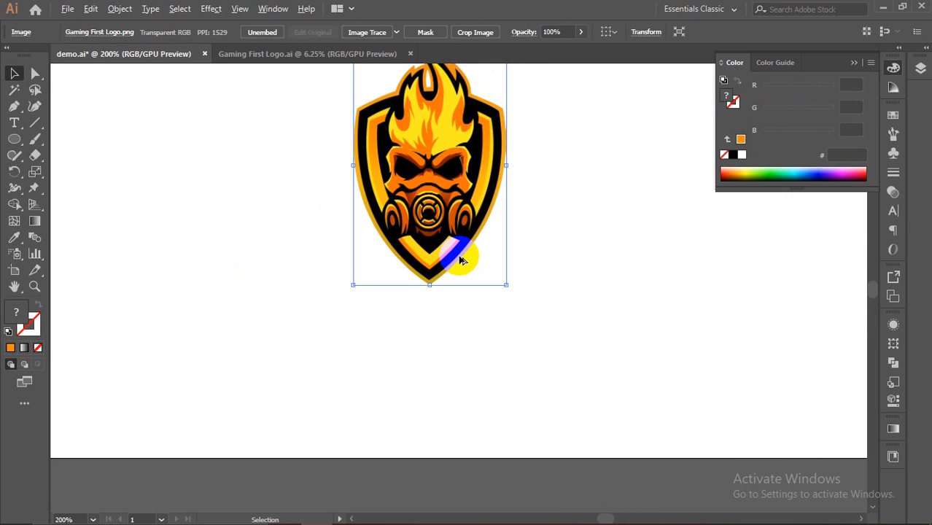
pyautogui.moveTo(489, 262); pyautogui.dragTo(528, 295)
pyautogui.moveTo(494, 228); pyautogui.dragTo(489, 200)
pyautogui.scroll(2, 575, 198)
pyautogui.scroll(-2, 574, 198)
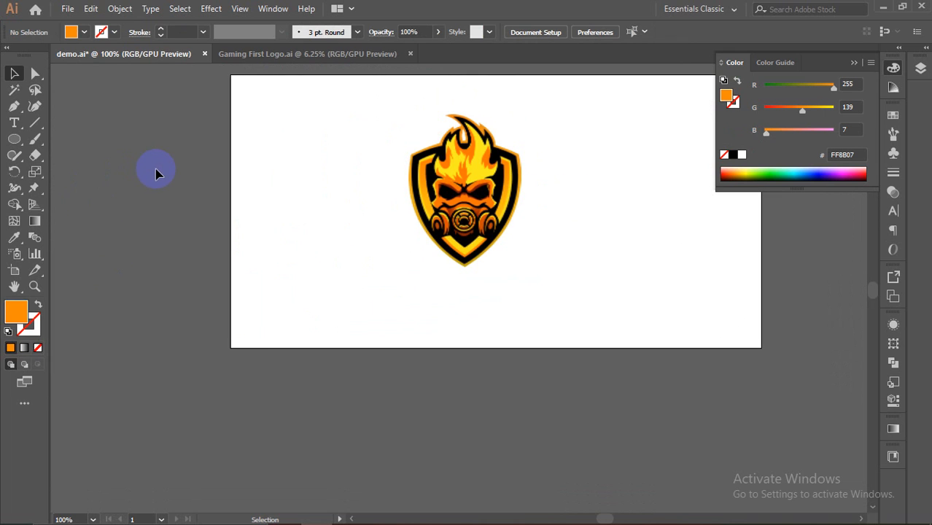
pyautogui.click(345, 57)
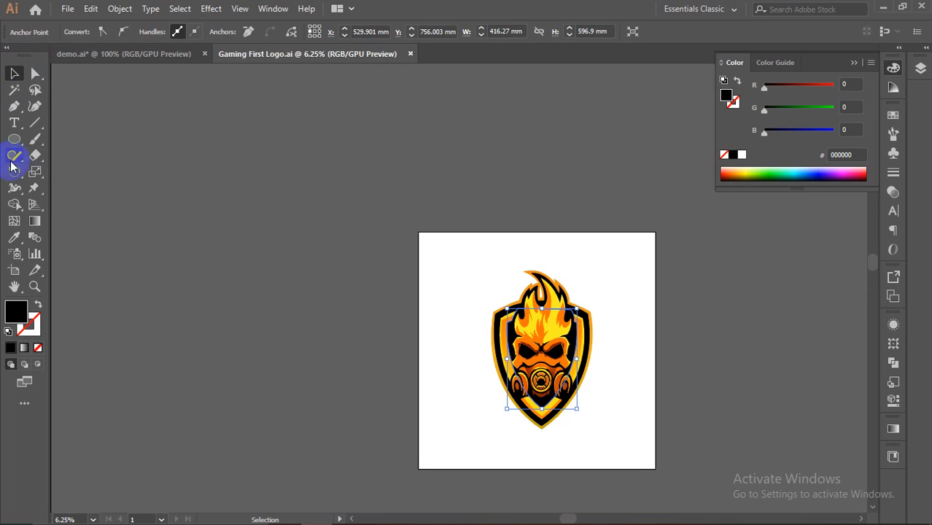
# Step: In demo.ai, draw a five-sided orange pentagon over the artboard's top-left corner
pyautogui.click(21, 144)
pyautogui.click(133, 54)
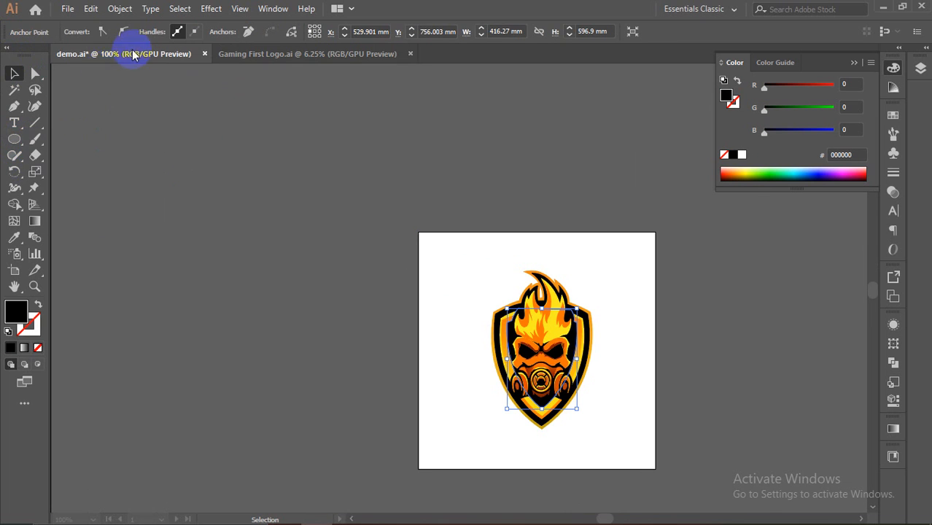
pyautogui.moveTo(16, 147); pyautogui.dragTo(62, 188)
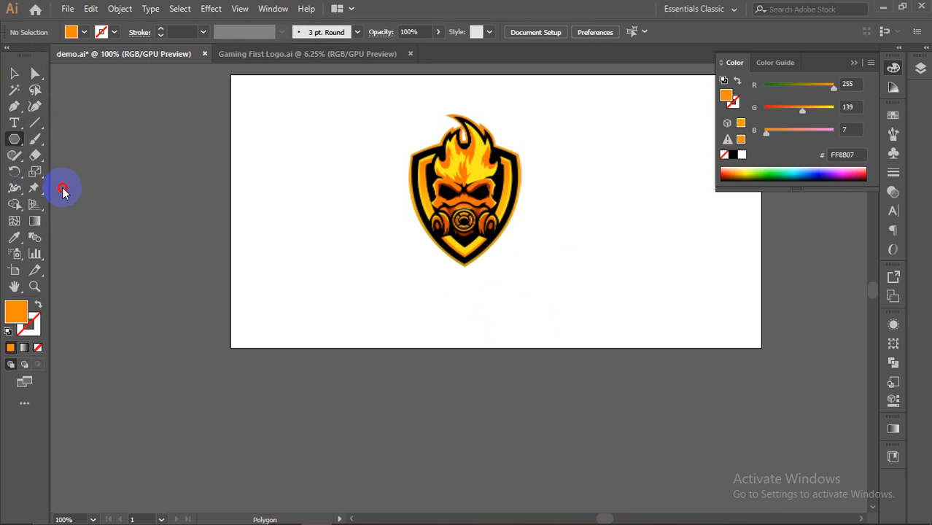
pyautogui.moveTo(245, 157); pyautogui.dragTo(309, 220)
pyautogui.press('Down')
pyautogui.press('Down')
pyautogui.press('Down')
pyautogui.press('Up')
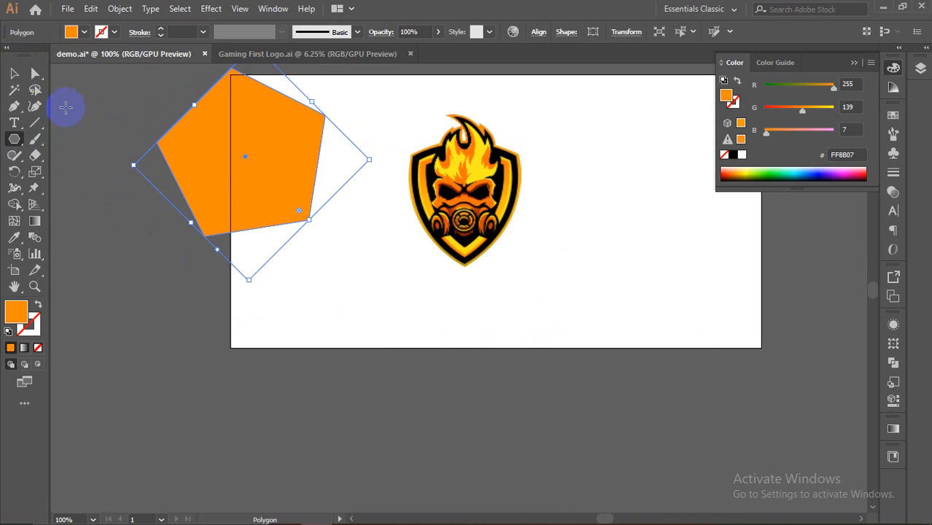
# Step: Deselect the pentagon and select all of the Gaming First Logo.ai artwork
pyautogui.click(20, 68)
pyautogui.click(93, 95)
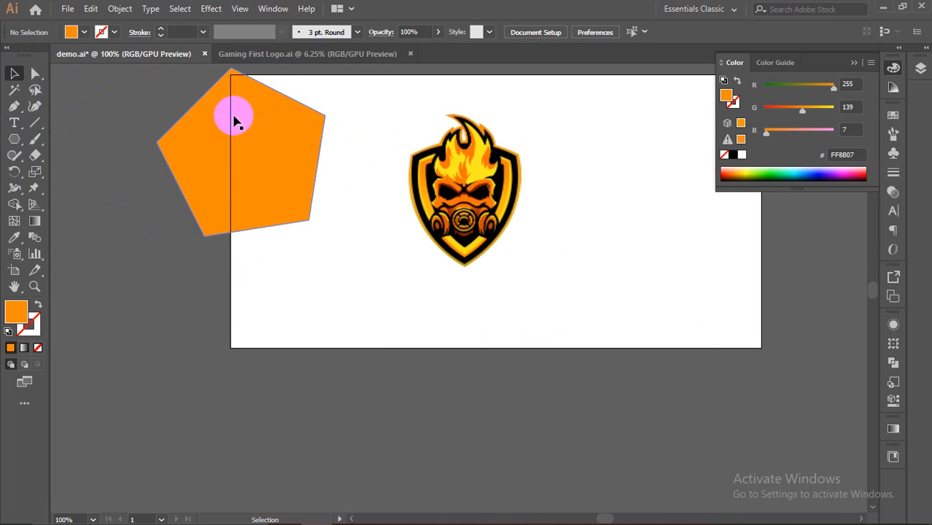
pyautogui.click(266, 57)
pyautogui.click(485, 306)
pyautogui.moveTo(451, 241); pyautogui.dragTo(647, 416)
pyautogui.scroll(-1, 666, 428)
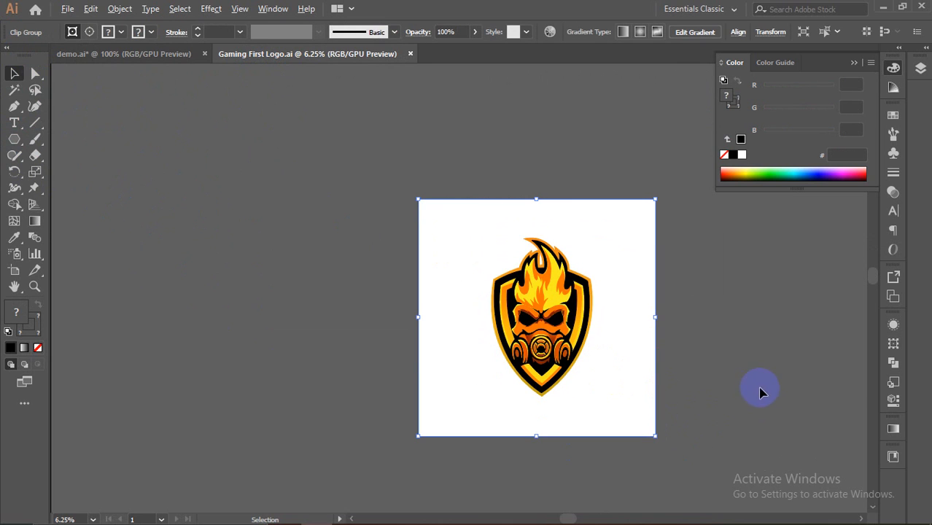
pyautogui.scroll(2, 721, 423)
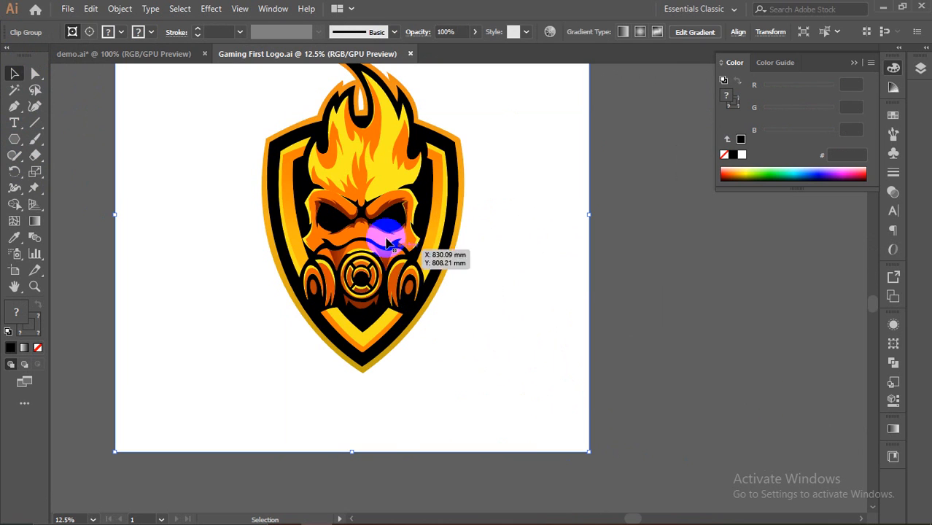
# Step: Close Gaming First Logo.ai and demo.ai without saving, and minimize Illustrator
pyautogui.click(409, 54)
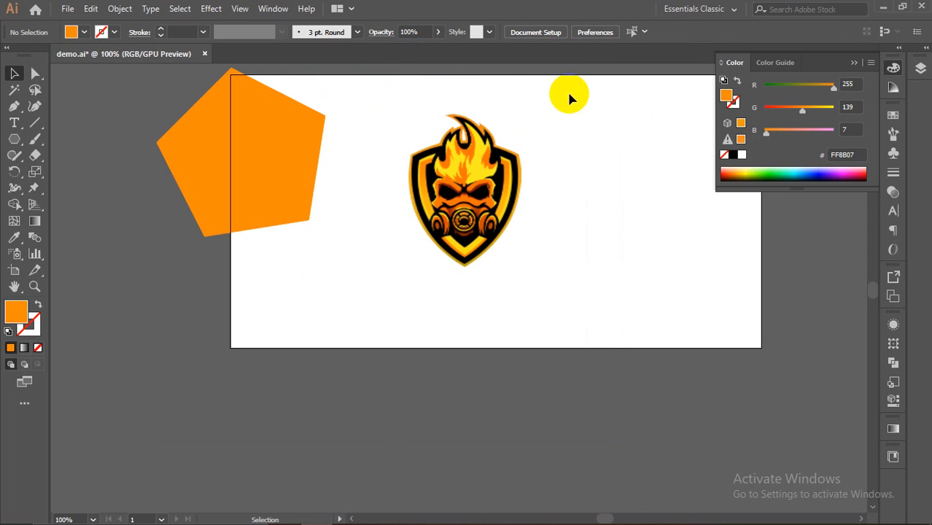
pyautogui.click(205, 53)
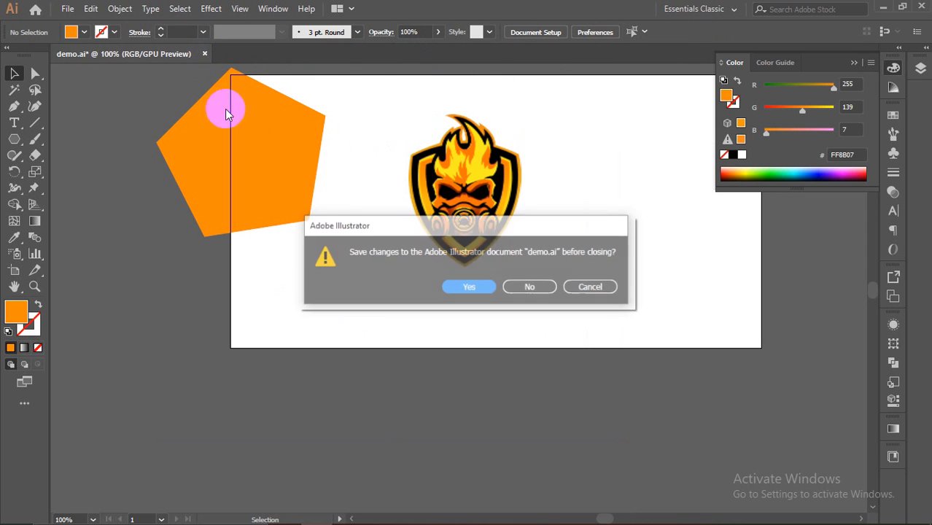
pyautogui.click(513, 287)
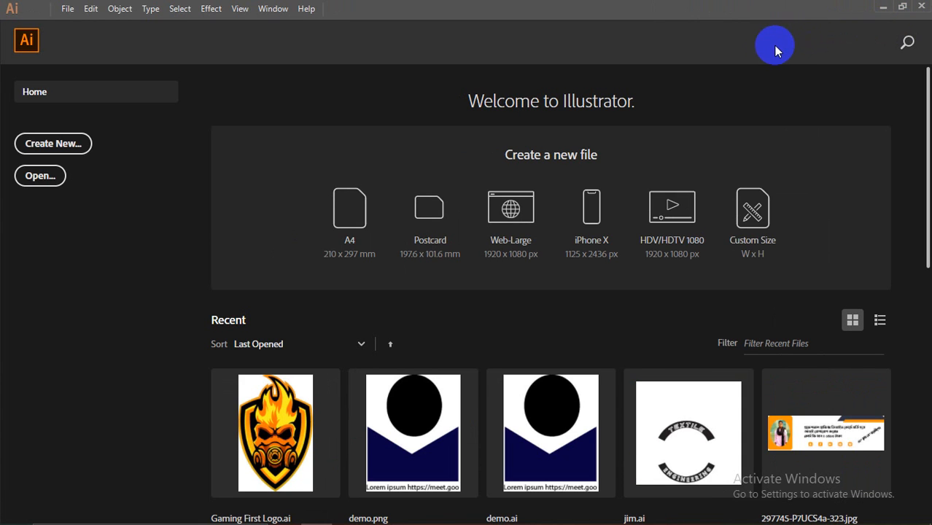
pyautogui.click(592, 207)
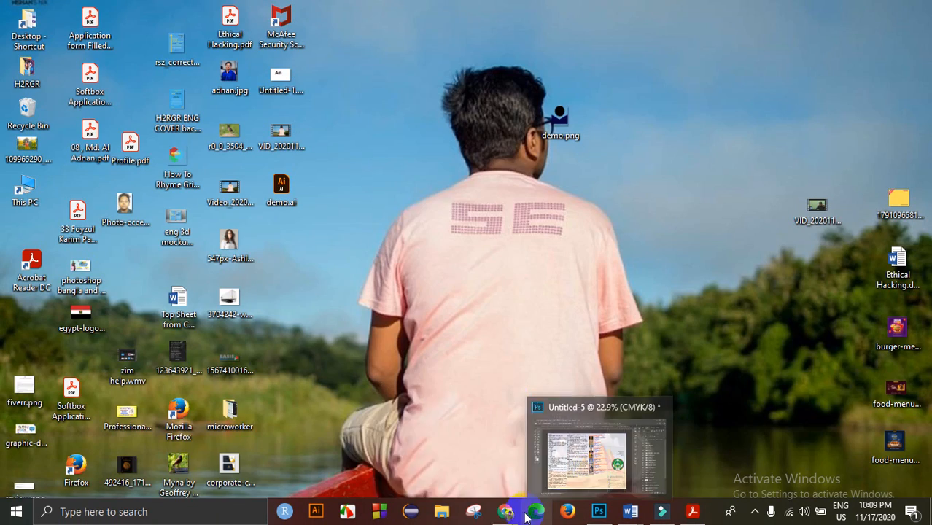
# Step: Return to the Meet window and show the participant list of 13 people
pyautogui.moveTo(503, 510)
pyautogui.click(474, 461)
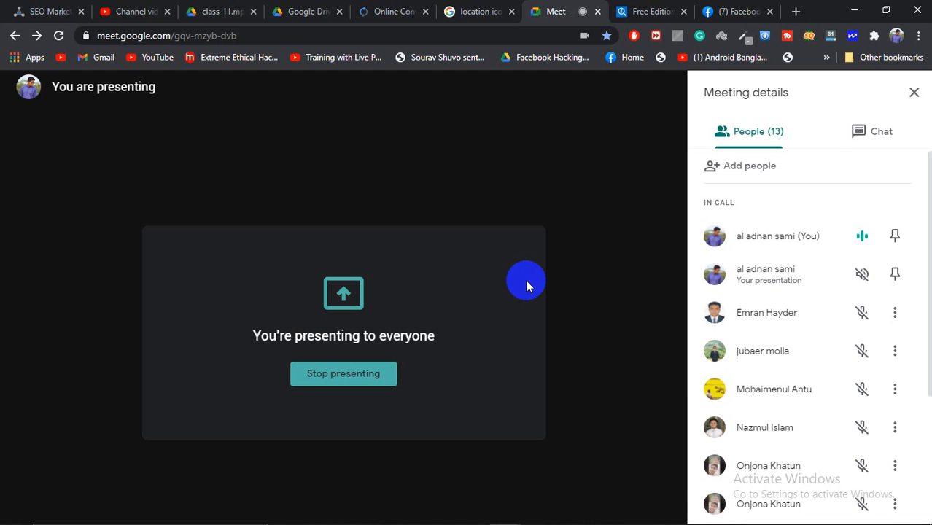
pyautogui.click(724, 183)
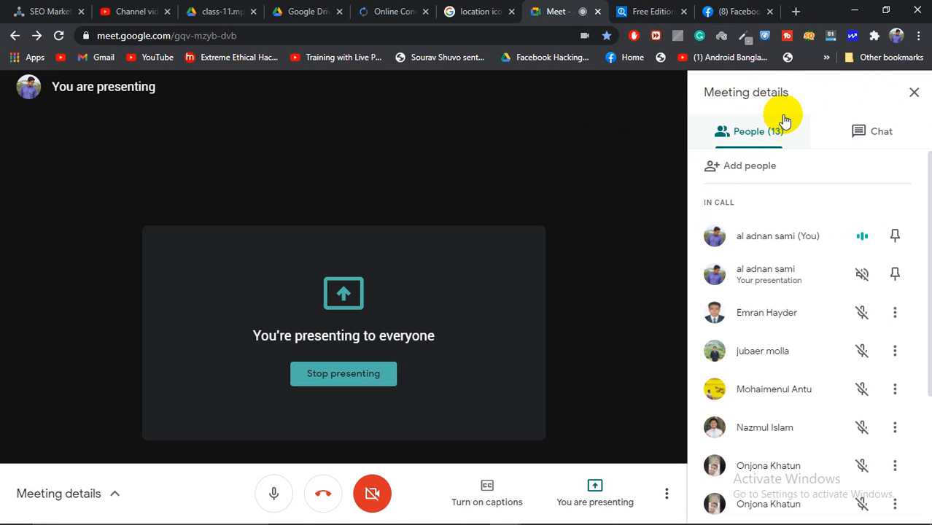
pyautogui.moveTo(874, 519)
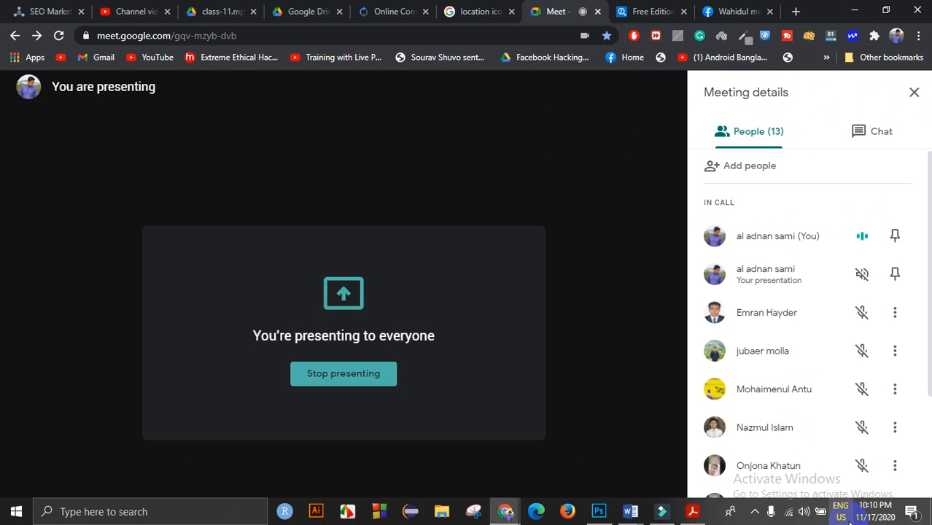
# Step: Dismiss the Windows security notification and scroll through the People panel
pyautogui.click(911, 511)
pyautogui.click(801, 175)
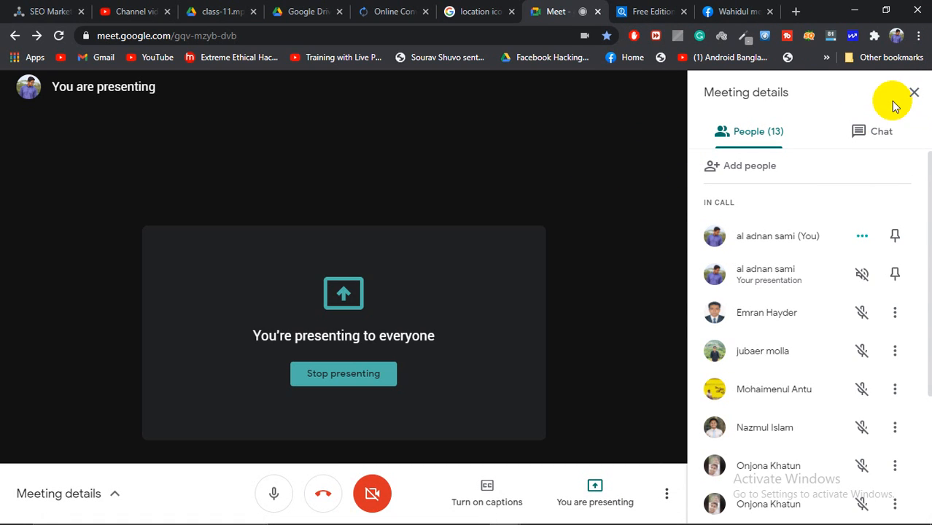
pyautogui.scroll(-3, 745, 276)
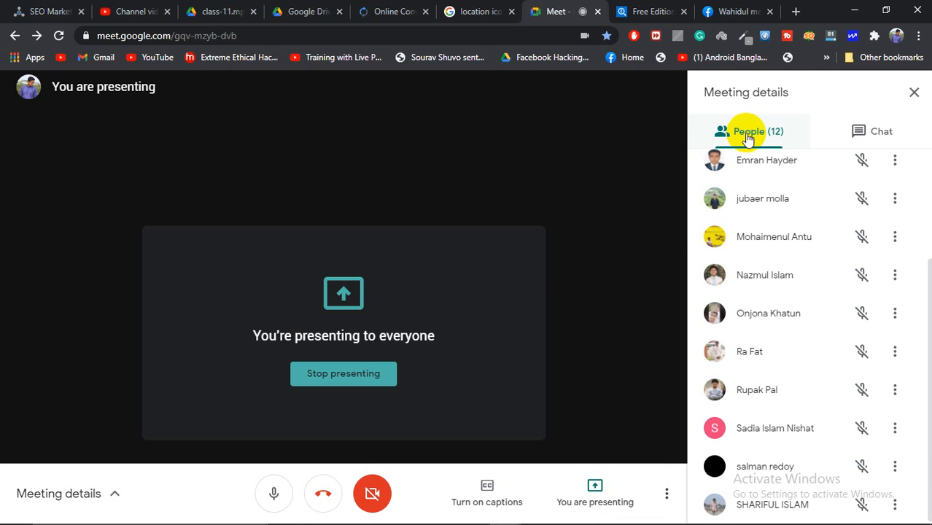
pyautogui.scroll(1, 727, 267)
pyautogui.scroll(3, 726, 268)
pyautogui.scroll(-4, 751, 211)
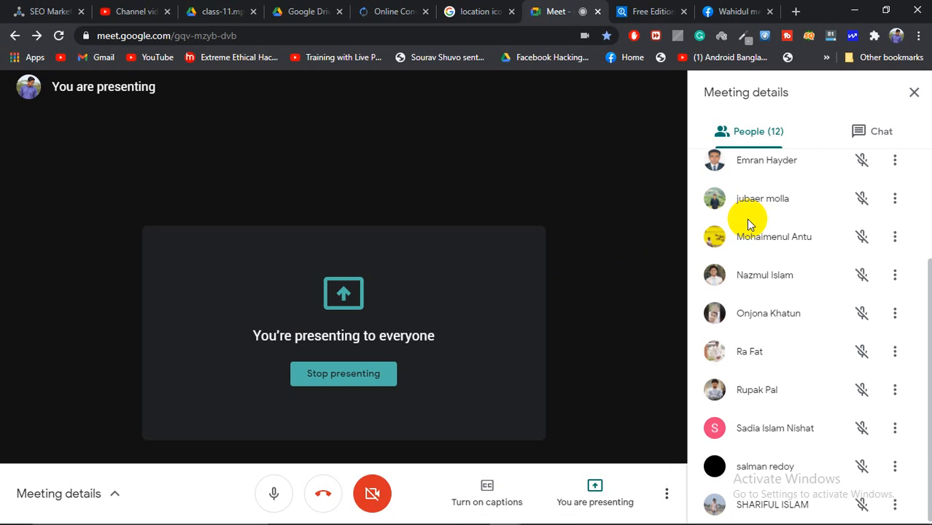
# Step: Leave the Google Meet call with the red Leave call button
pyautogui.rightClick(708, 280)
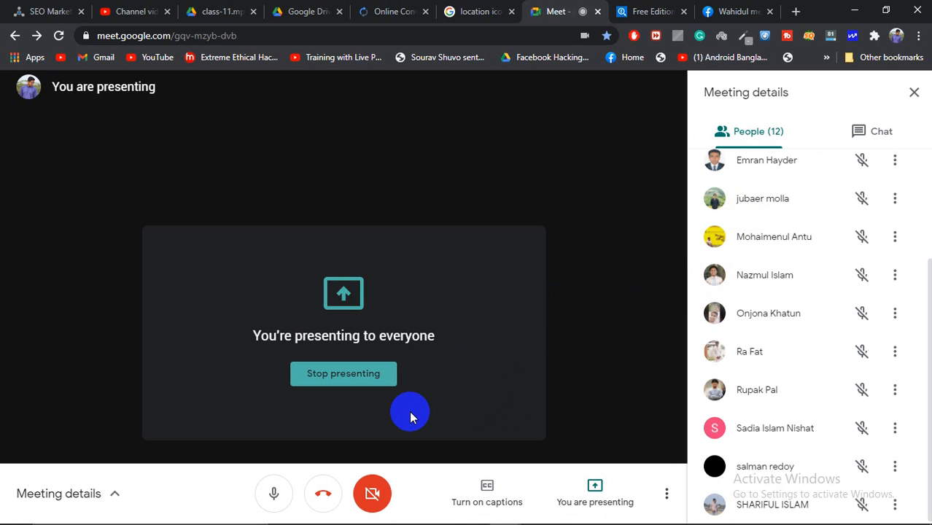
pyautogui.moveTo(672, 517)
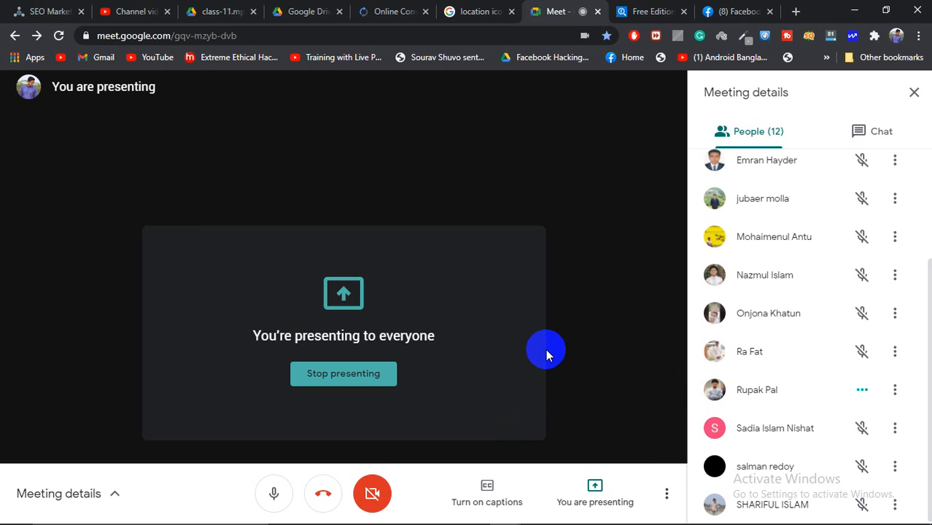
pyautogui.click(323, 494)
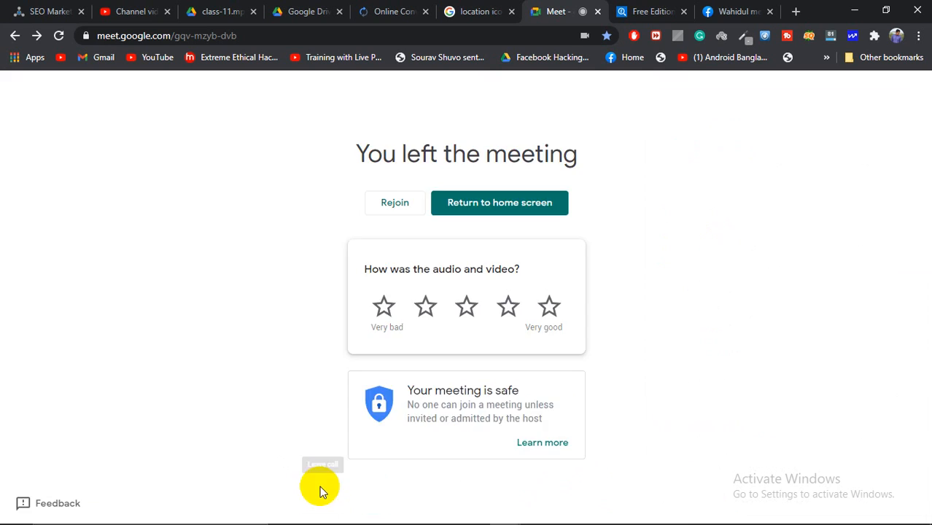
pyautogui.click(755, 512)
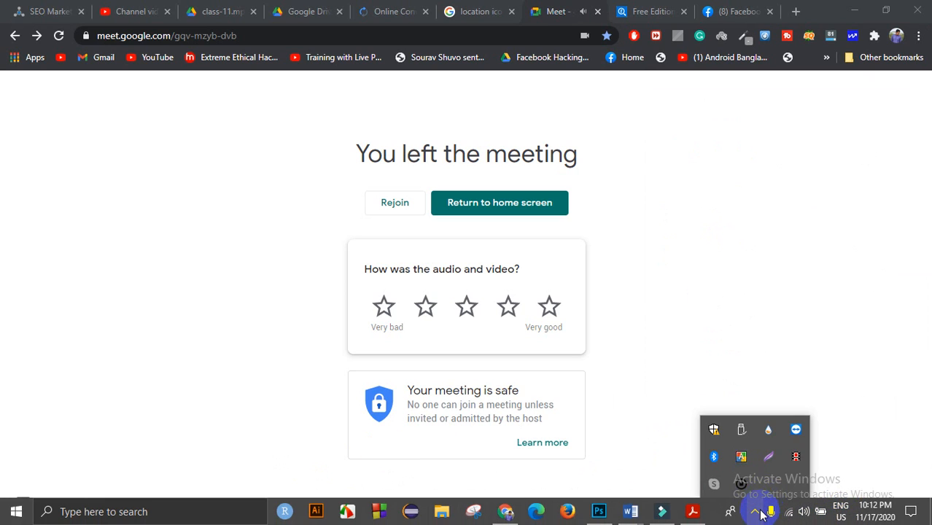